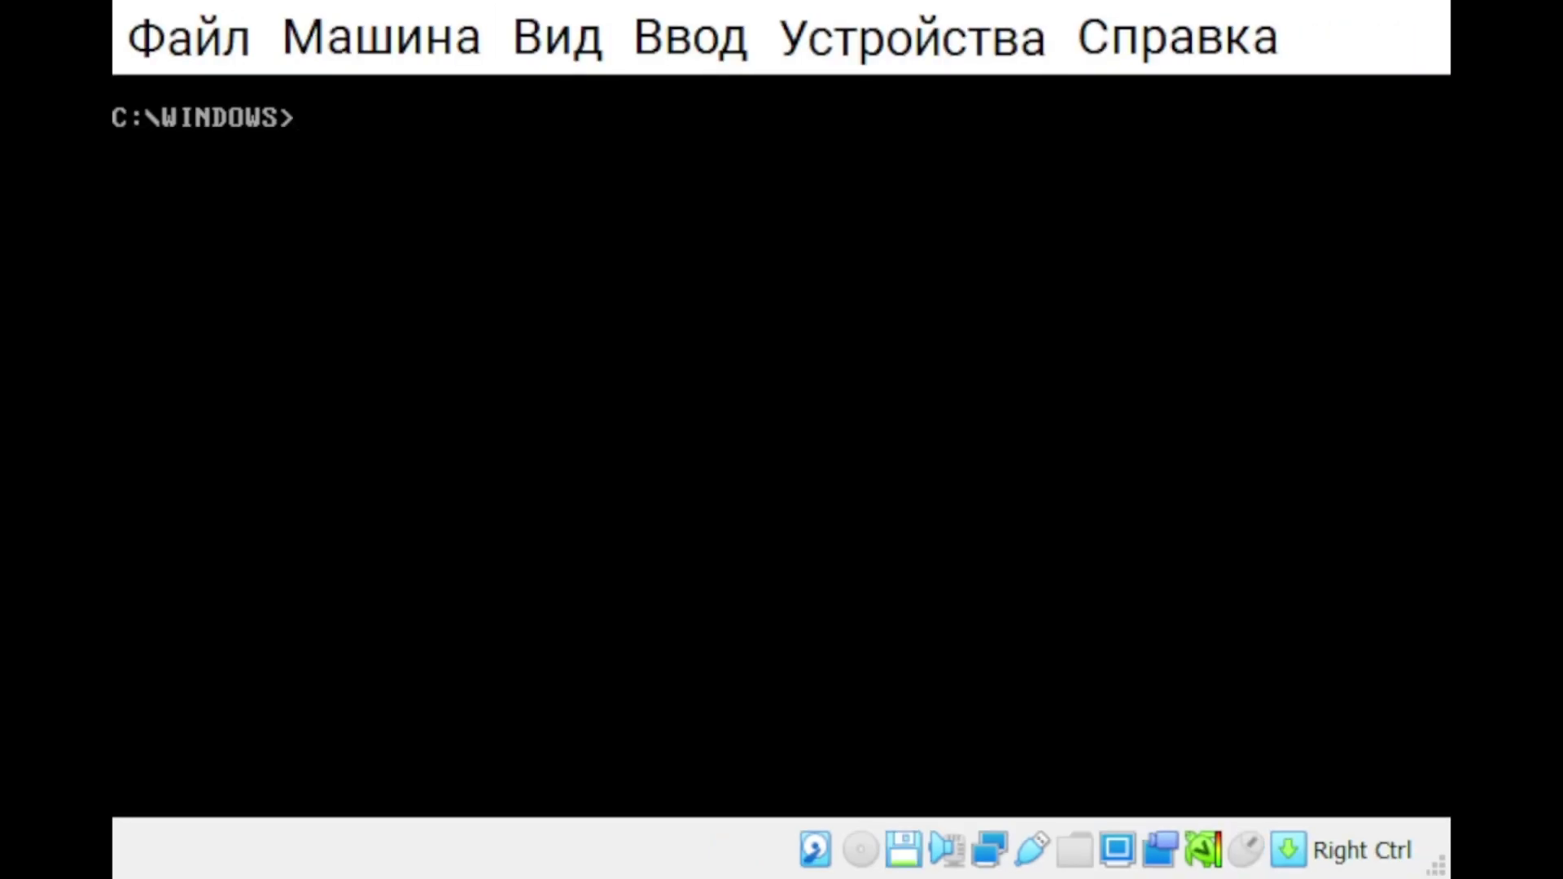
- Launch Windows 3.0 Setup from the A: floppy and choose to upgrade the previous version
text(a:)
key(Return)
text(setup)
key(Return)
key(Return)
key(Return)
key(Up)
key(Up)
key(Up)
key(Up)
key(Up)
key(Up)
- Set the display type, feed the remaining setup disks, close the README and reboot
key(Return)
key(Return)
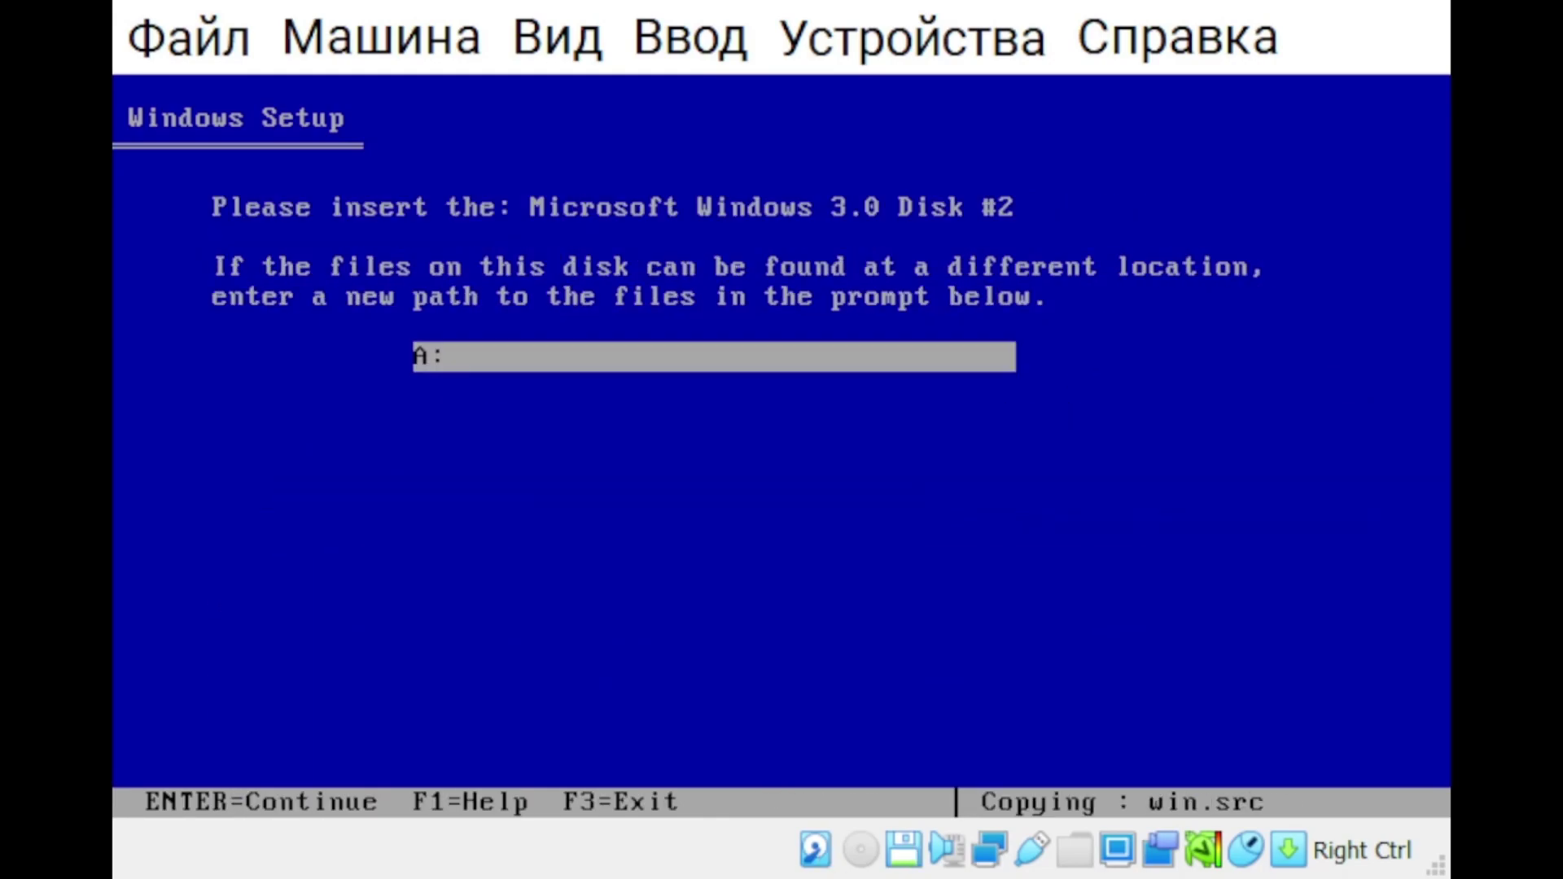
key(Return)
key(Return)
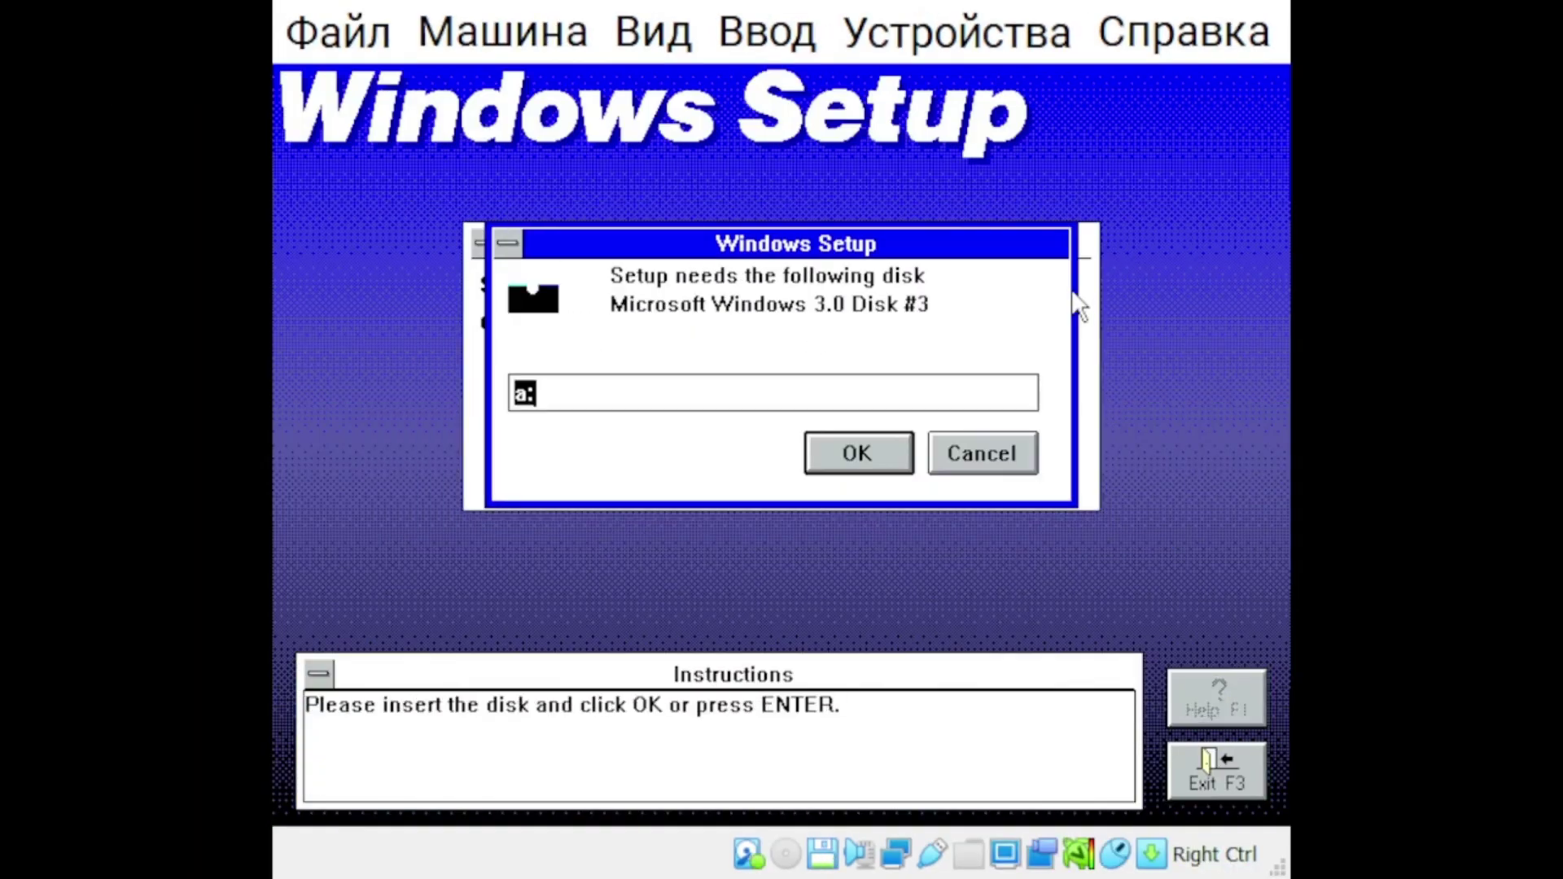
key(Return)
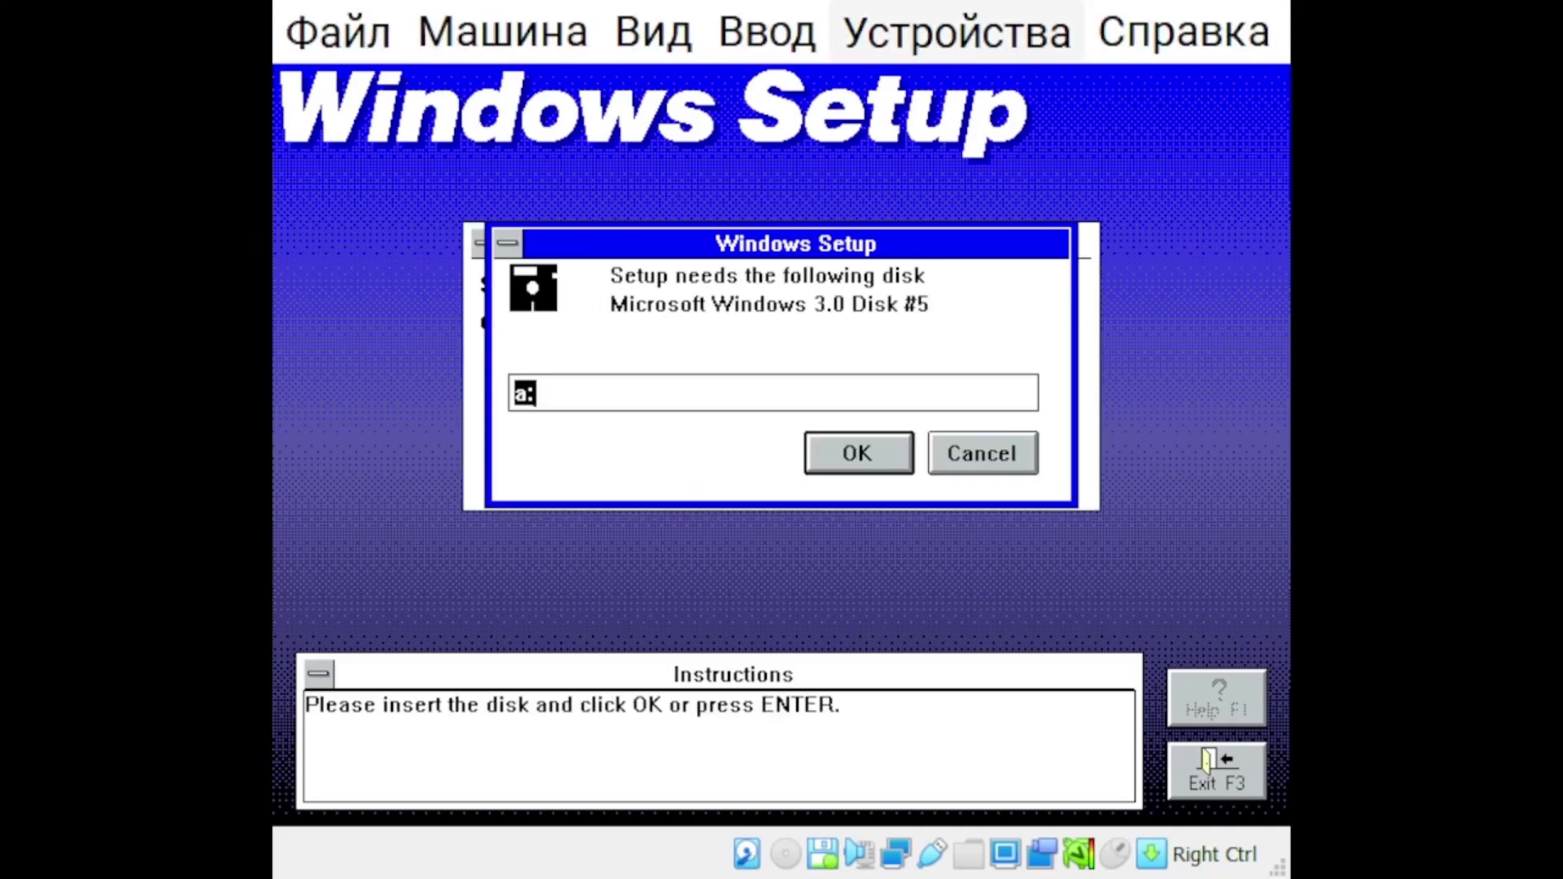
key(Return)
key(Return)
key(Return)
key(Return)
key(Return)
click(719, 454)
key(alt+F4)
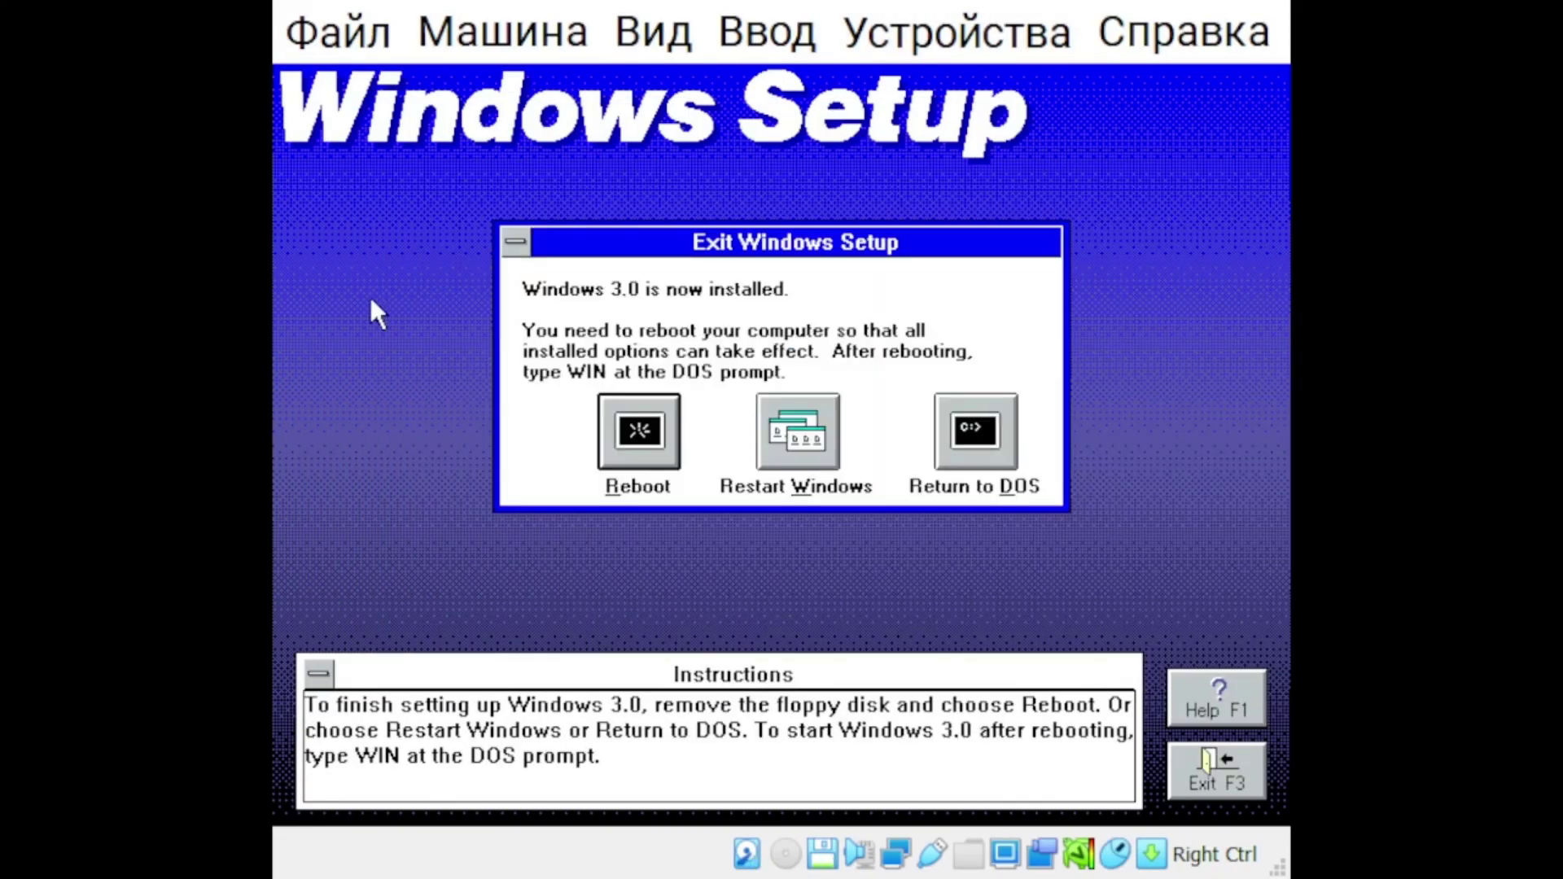
key(Return)
- Start Windows 3.0 from C:\WINDOWS and open File Manager and Control Panel
text(cd windows)
key(Return)
text(win)
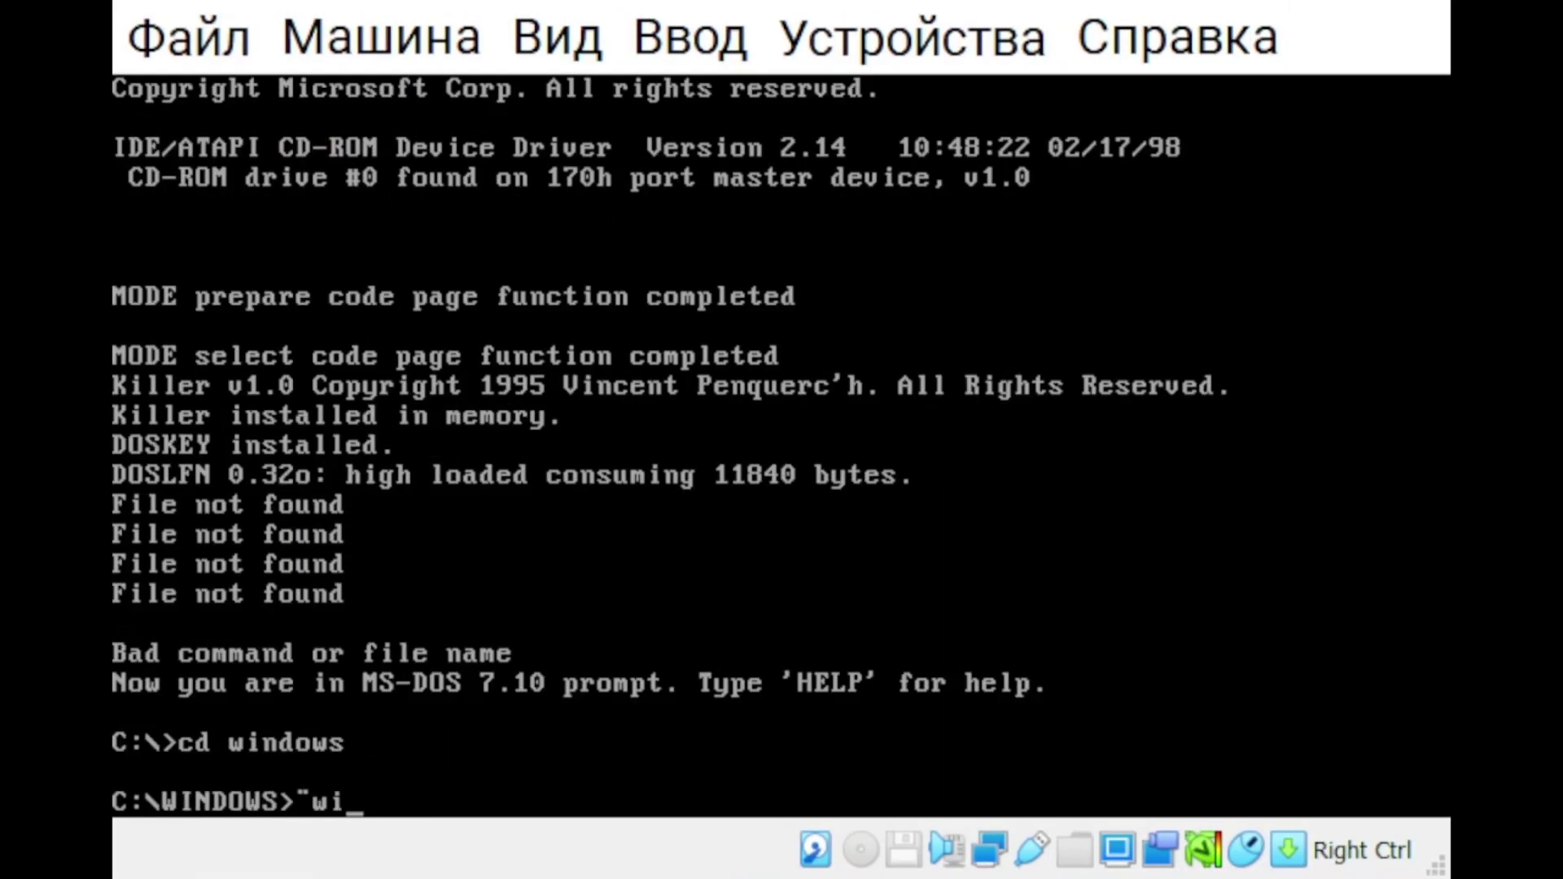
key(Return)
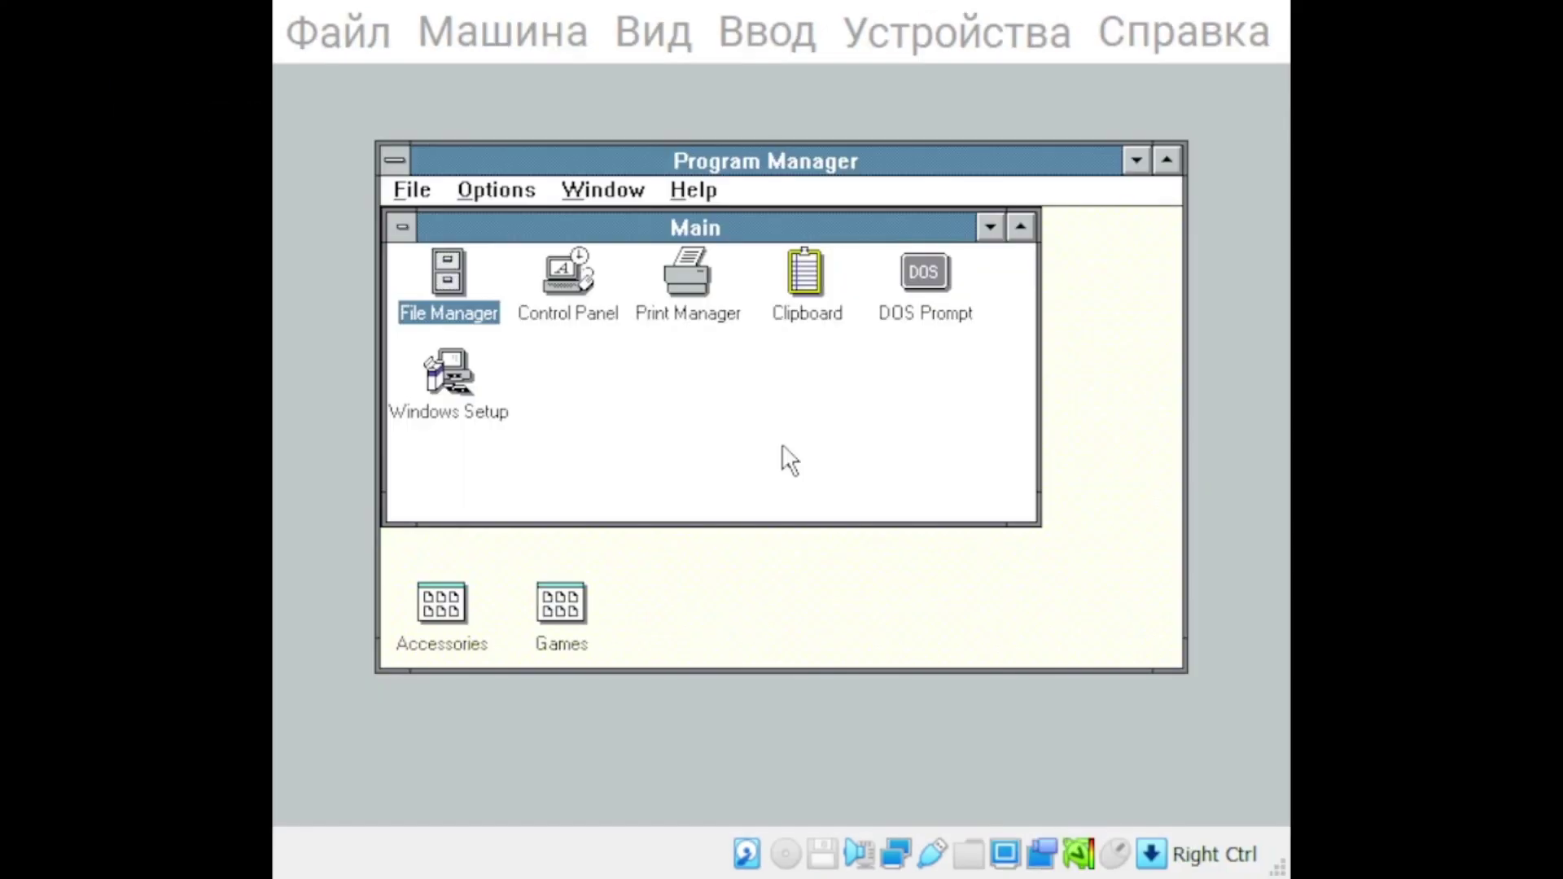
double_click(446, 314)
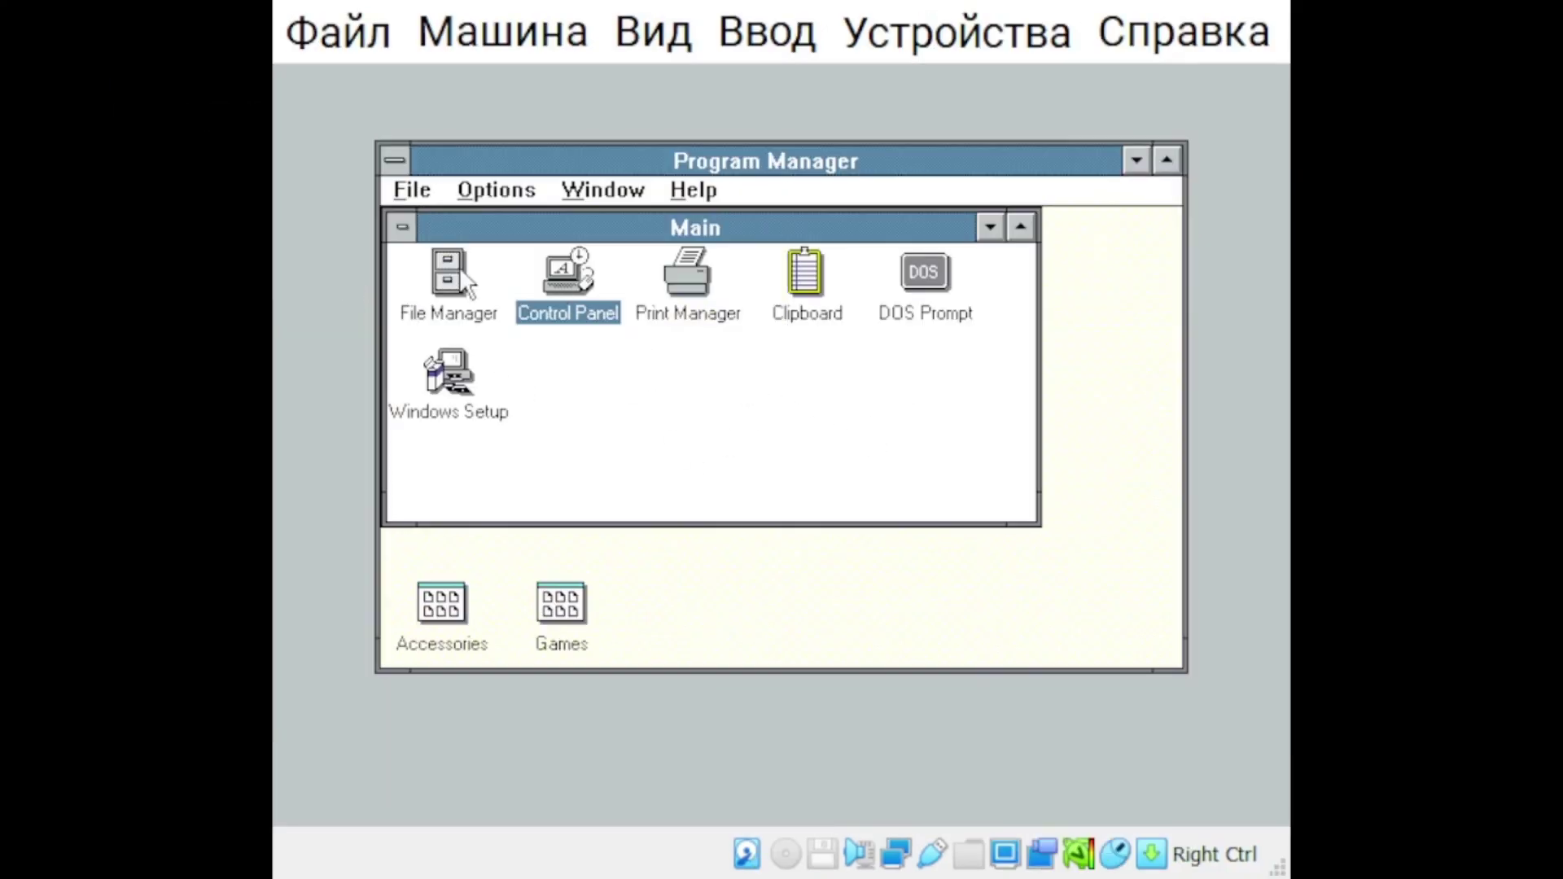
double_click(543, 293)
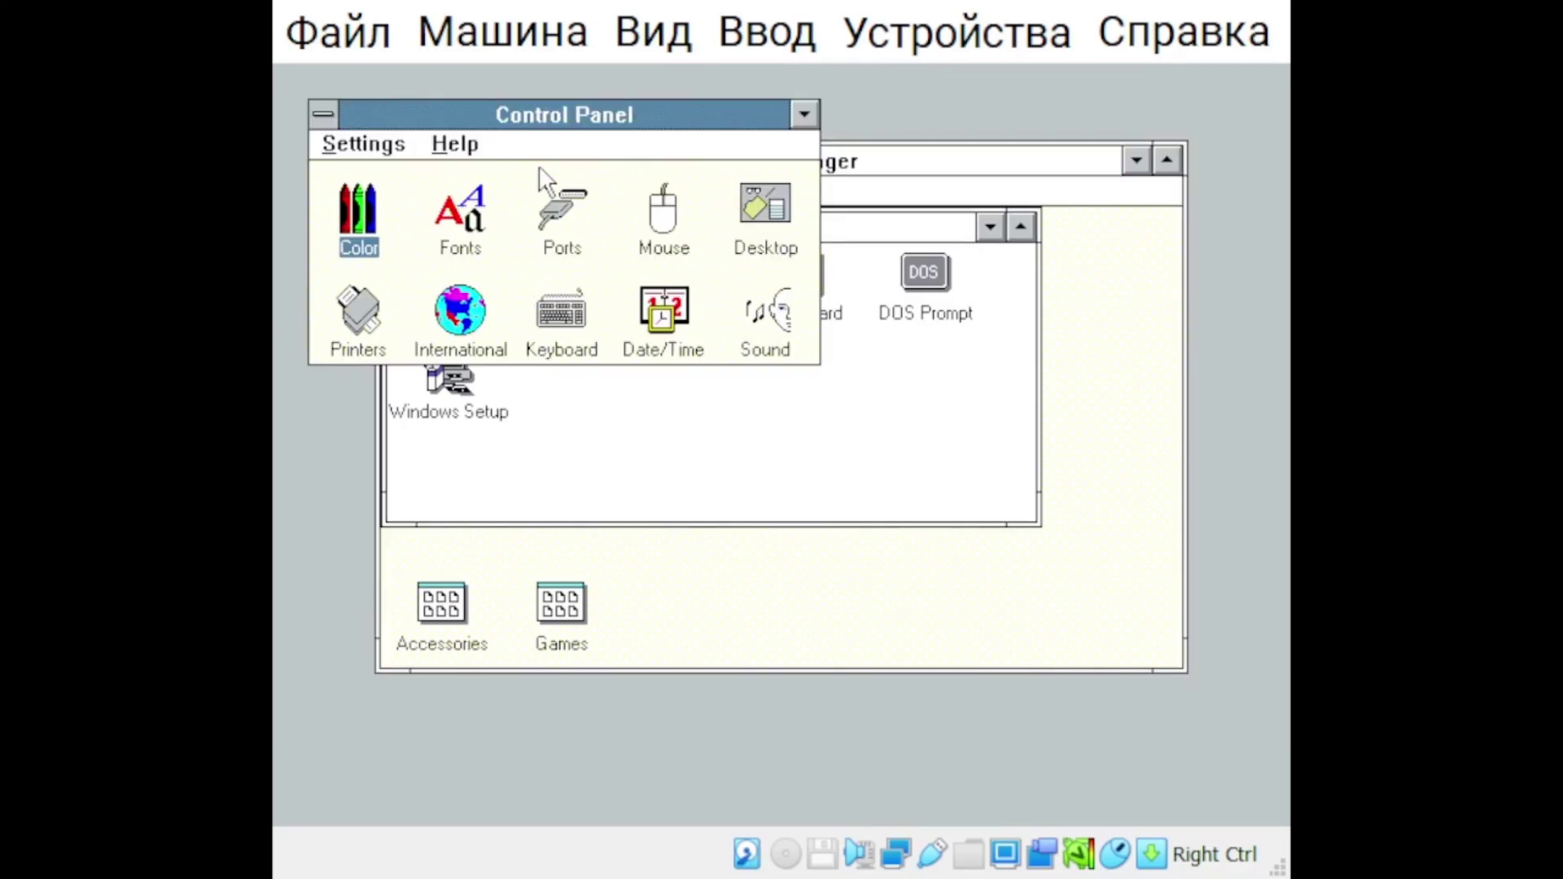
- Try the Arizona and Monochrome colour schemes, then apply the Bordeaux scheme
key(Return)
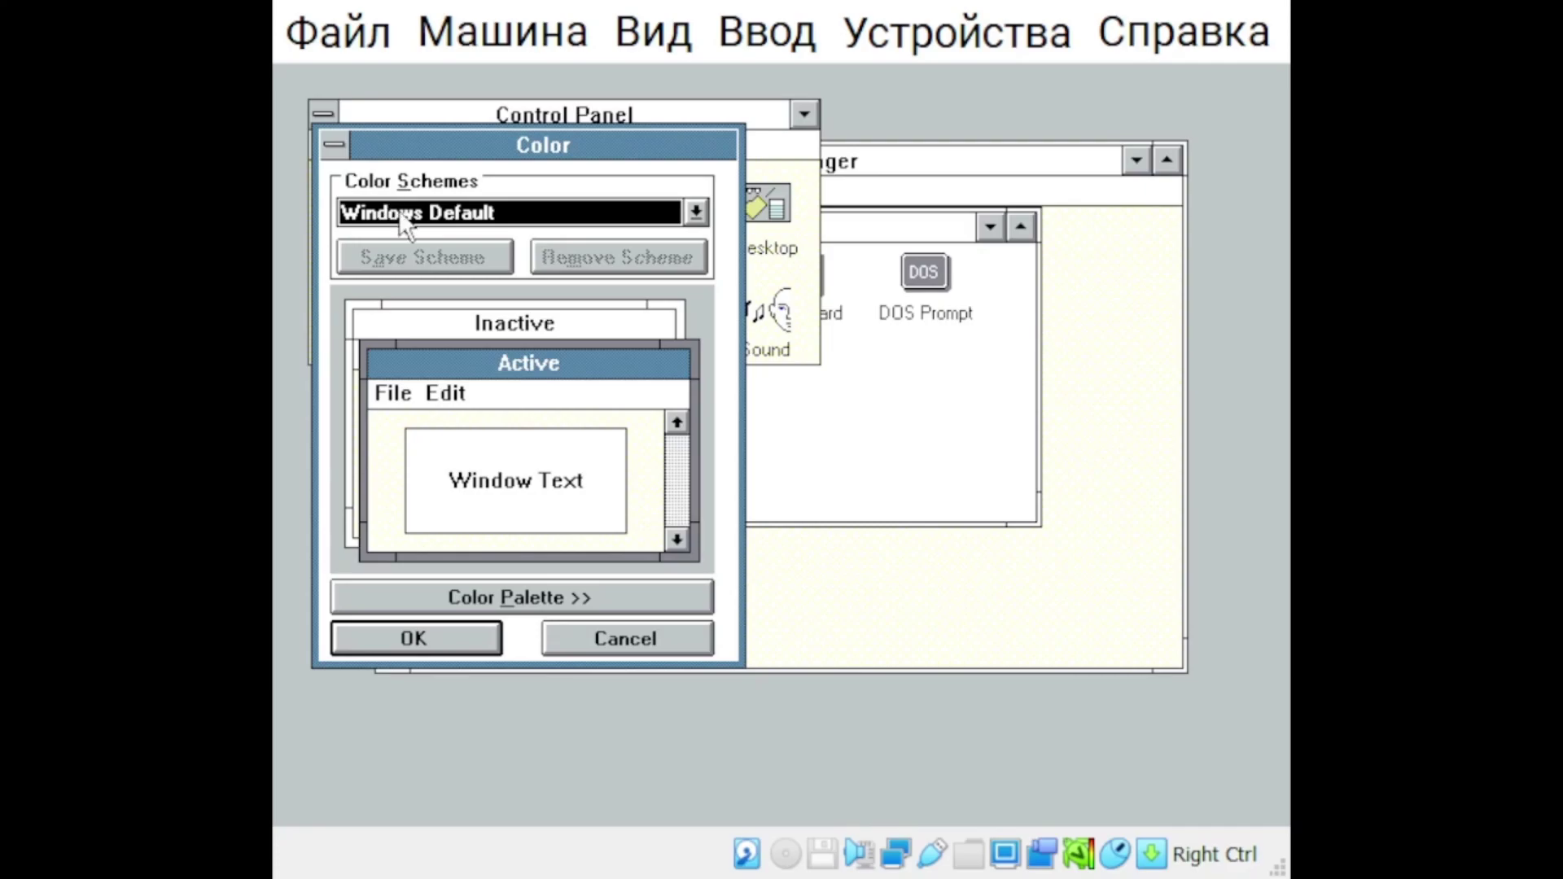
key(a)
key(m)
key(Return)
click(355, 148)
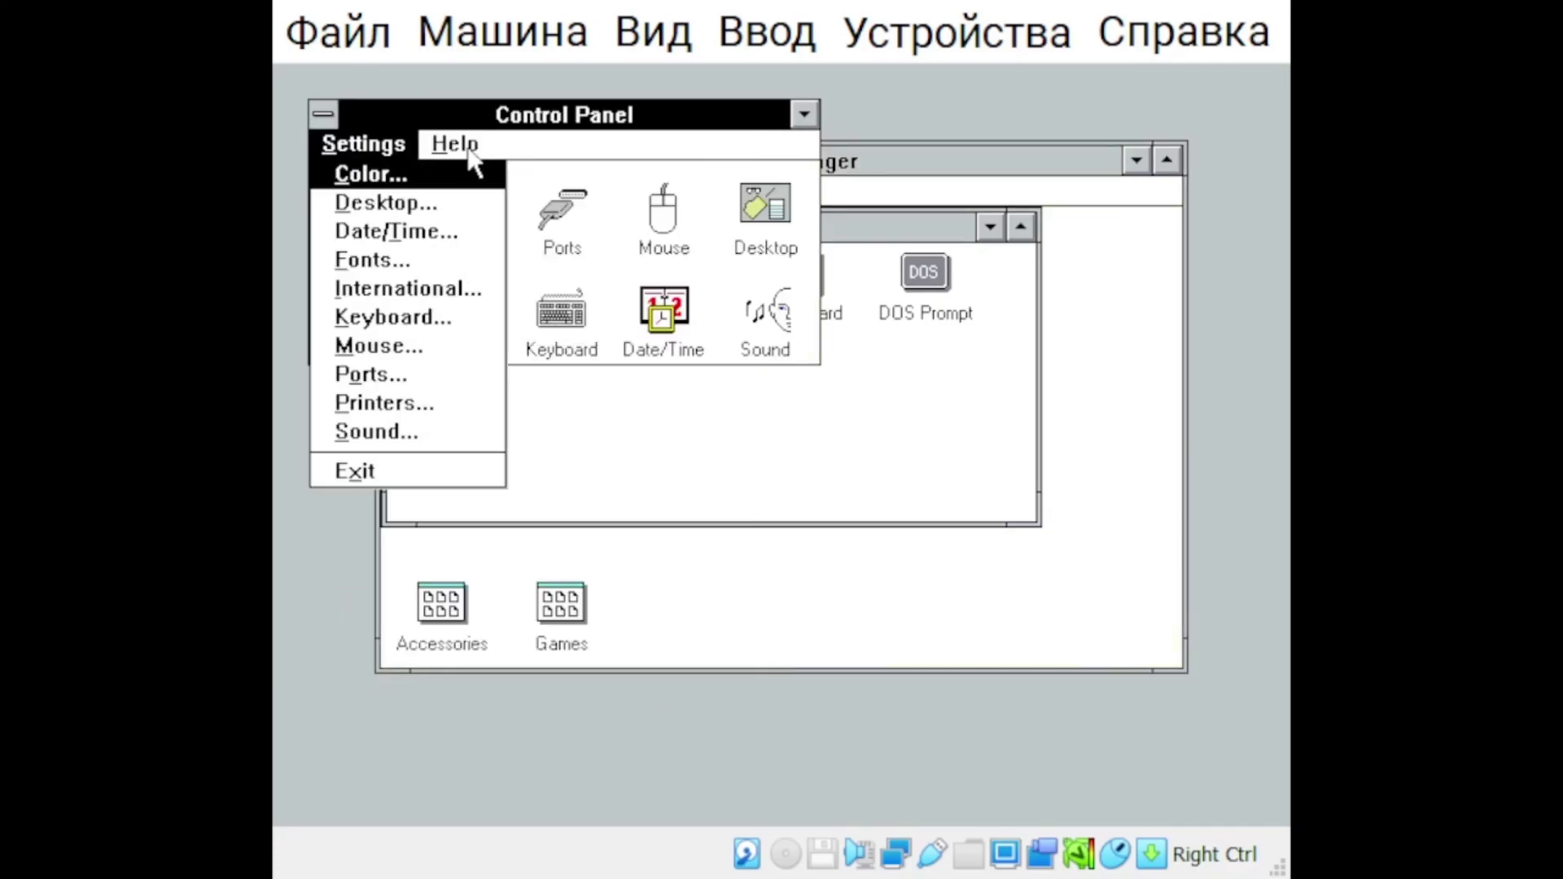
click(377, 168)
click(558, 212)
click(381, 267)
key(Return)
- Close Control Panel and Program Manager to exit Windows to the DOS prompt
key(alt+space)
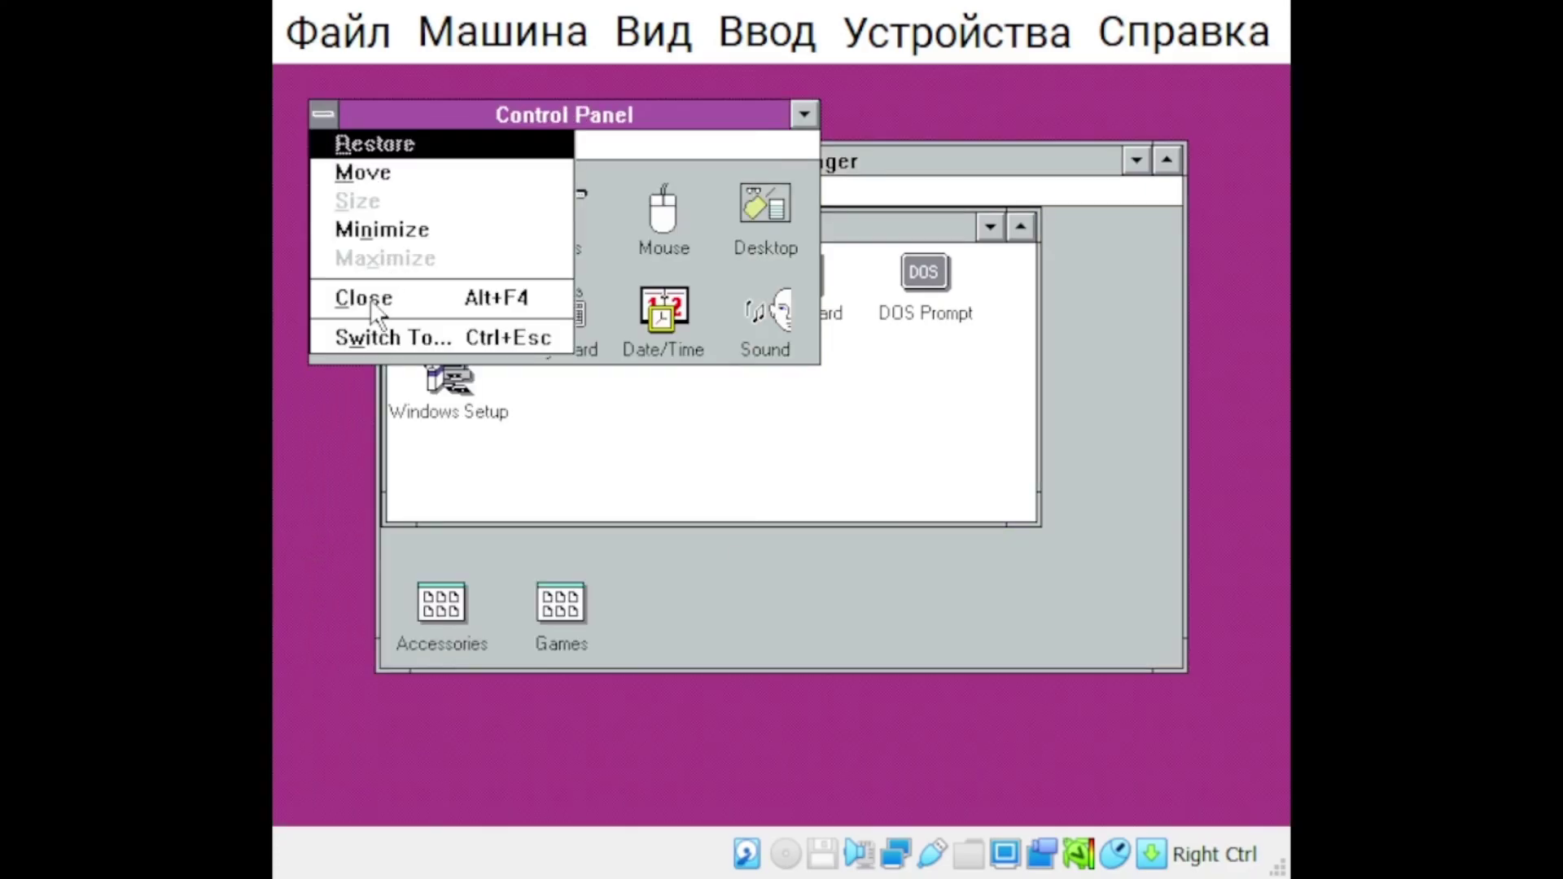
key(c)
key(alt+space)
key(c)
key(Return)
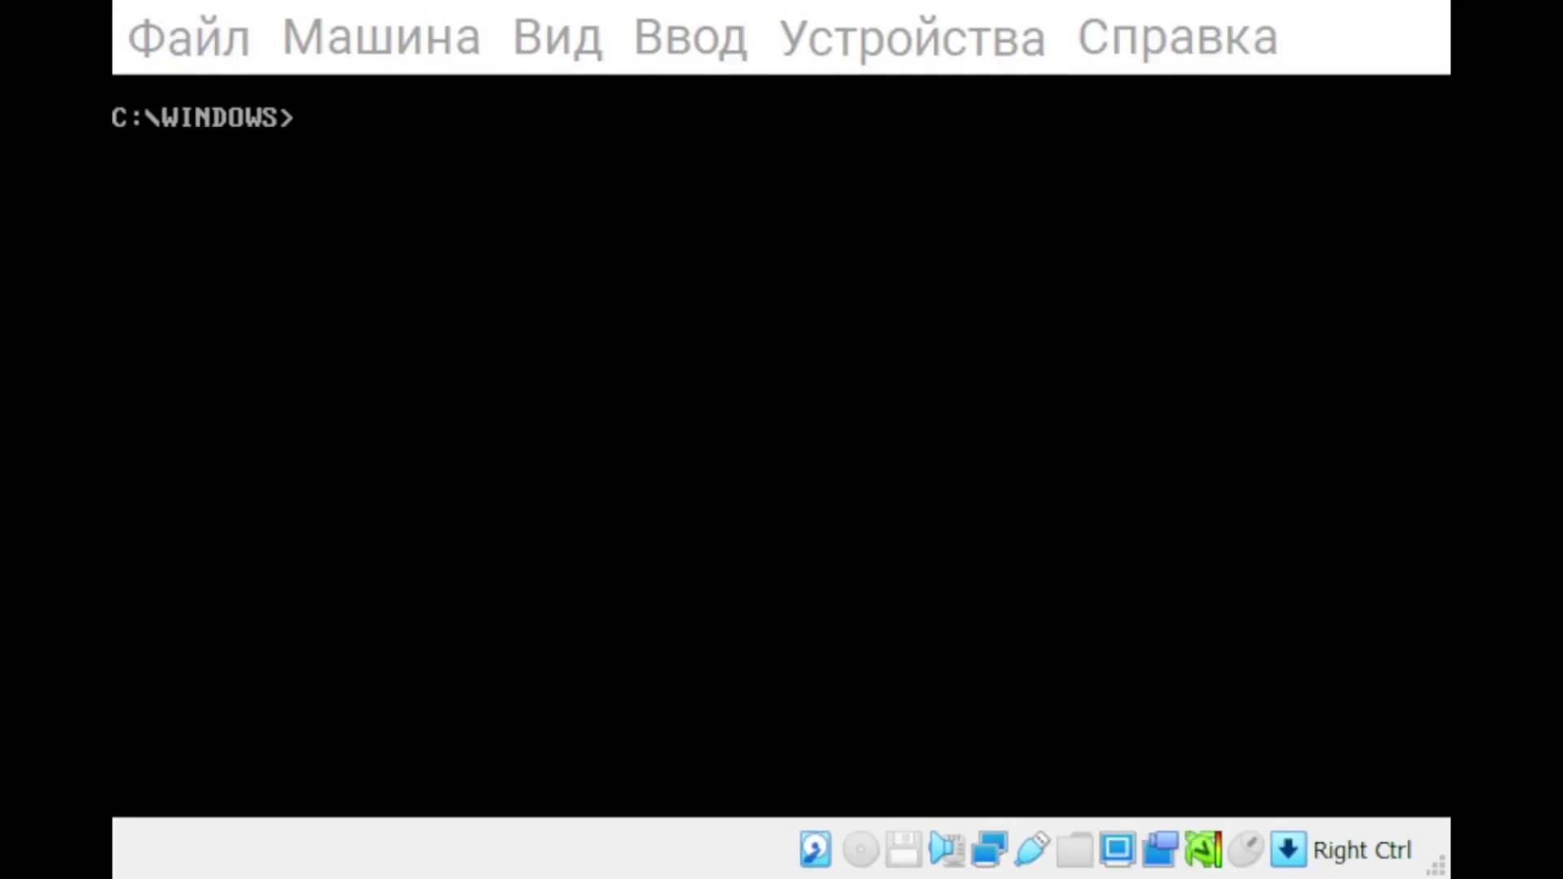
- Return to the root directory and launch Windows 3.1 Setup from floppy A:
text(cd ..)
key(Return)
text(a:)
key(Return)
text(setup)
key(Return)
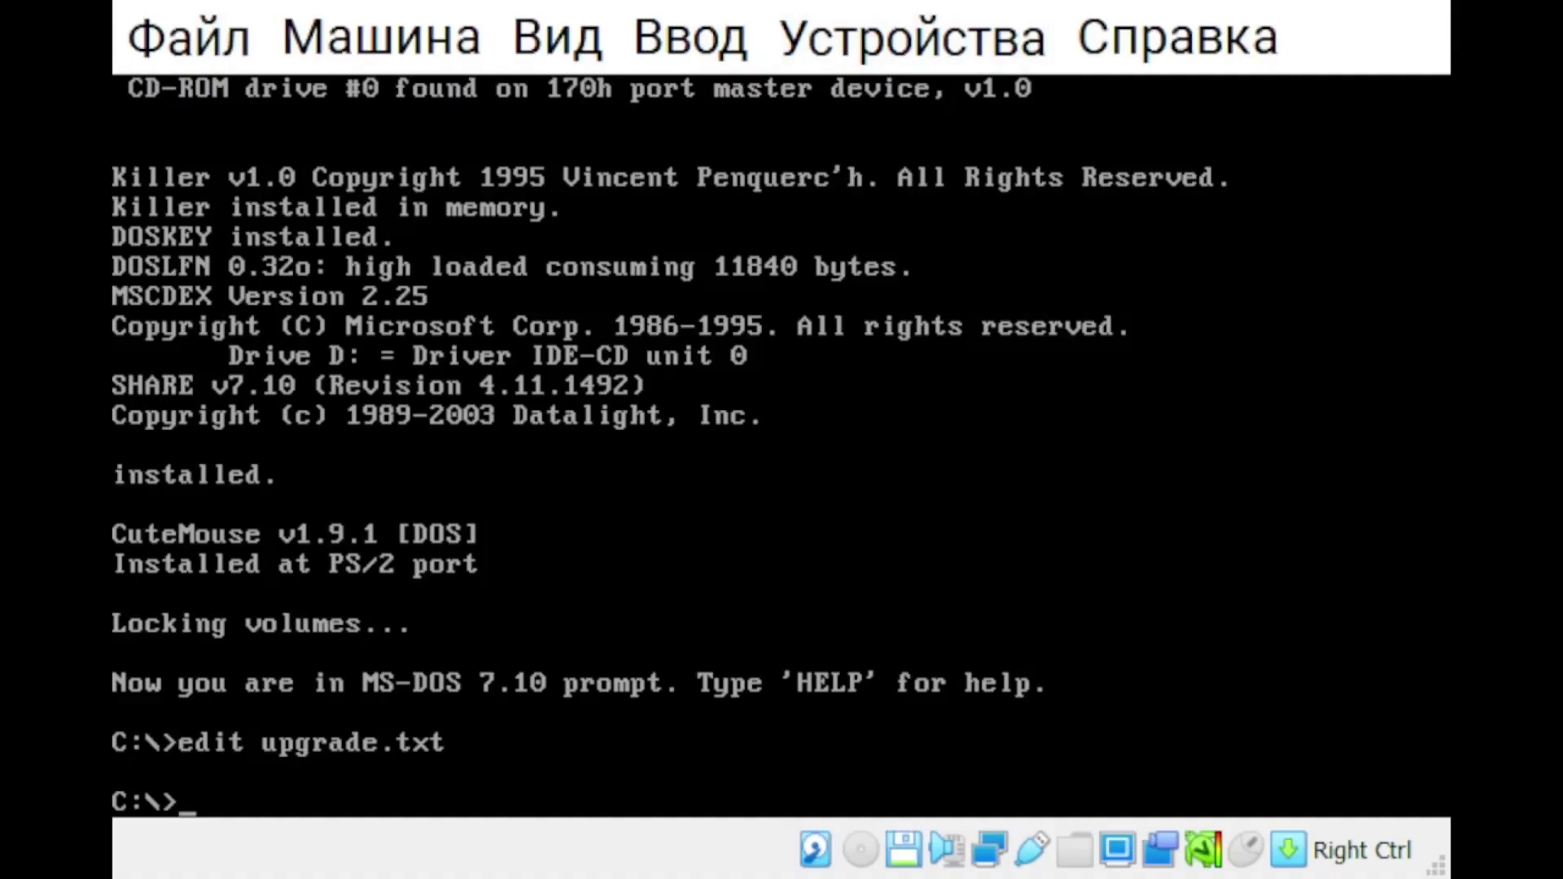
text(a:)
key(Return)
text(setup)
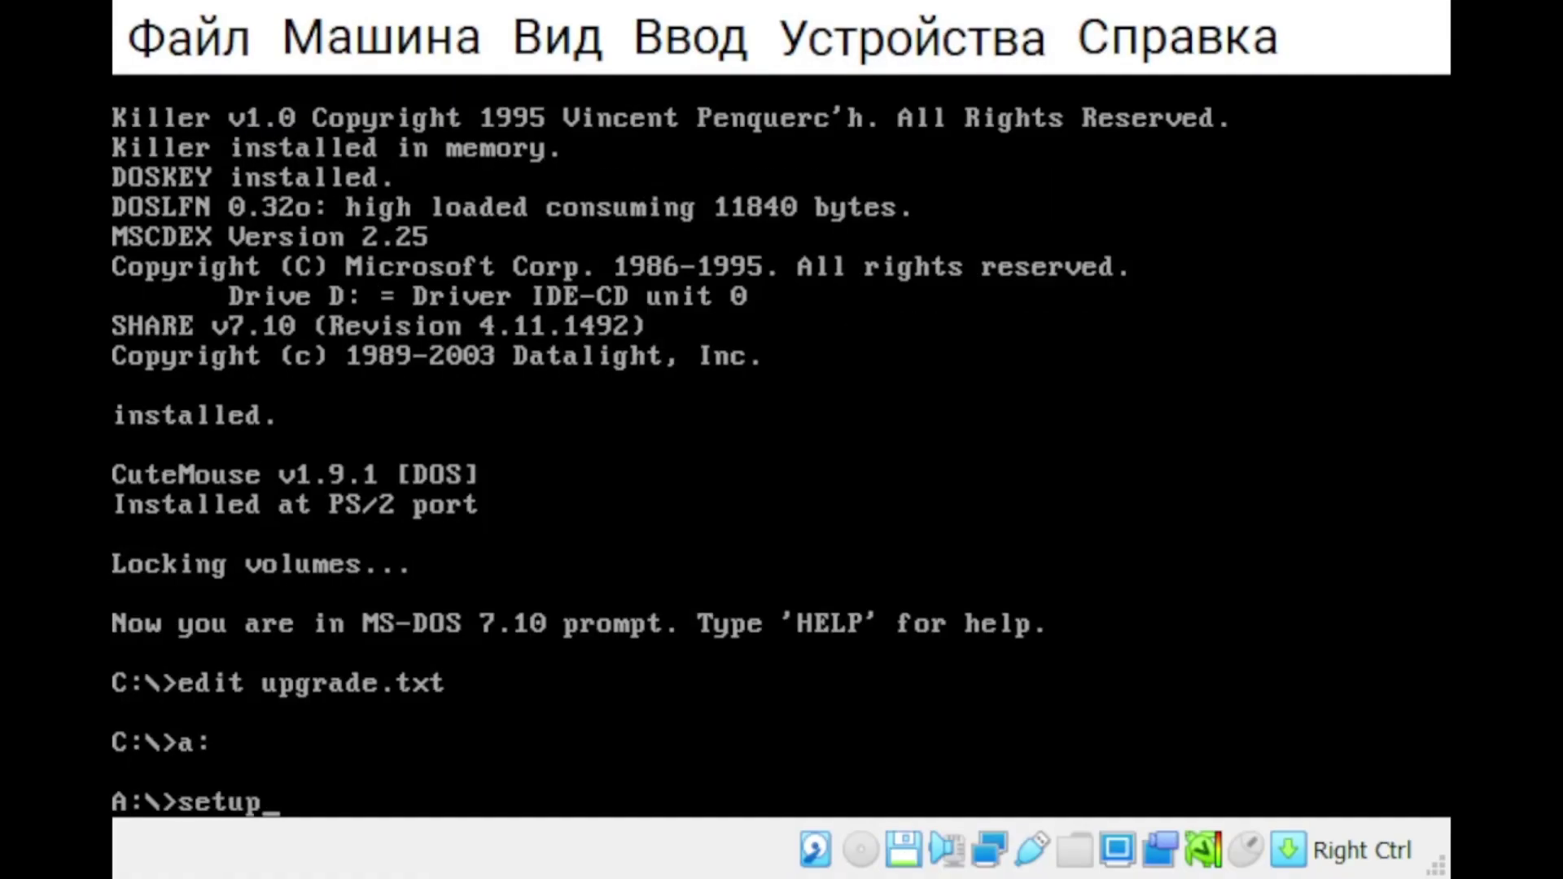
key(Return)
key(c)
- Accept the detected hardware, skip the Windows tutorial and reboot after setup
key(Return)
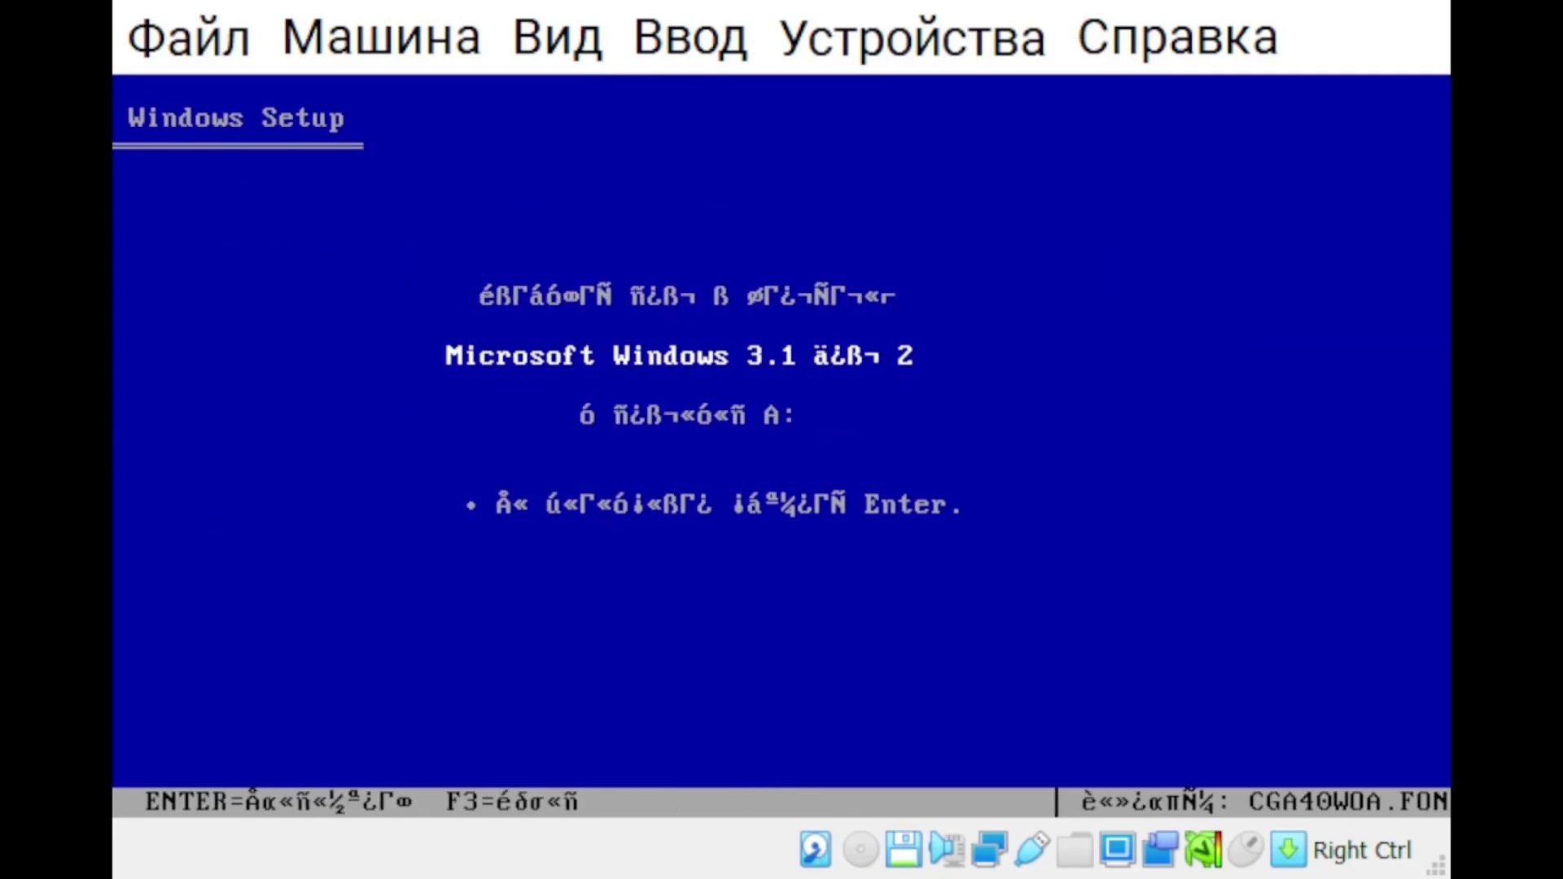
key(Return)
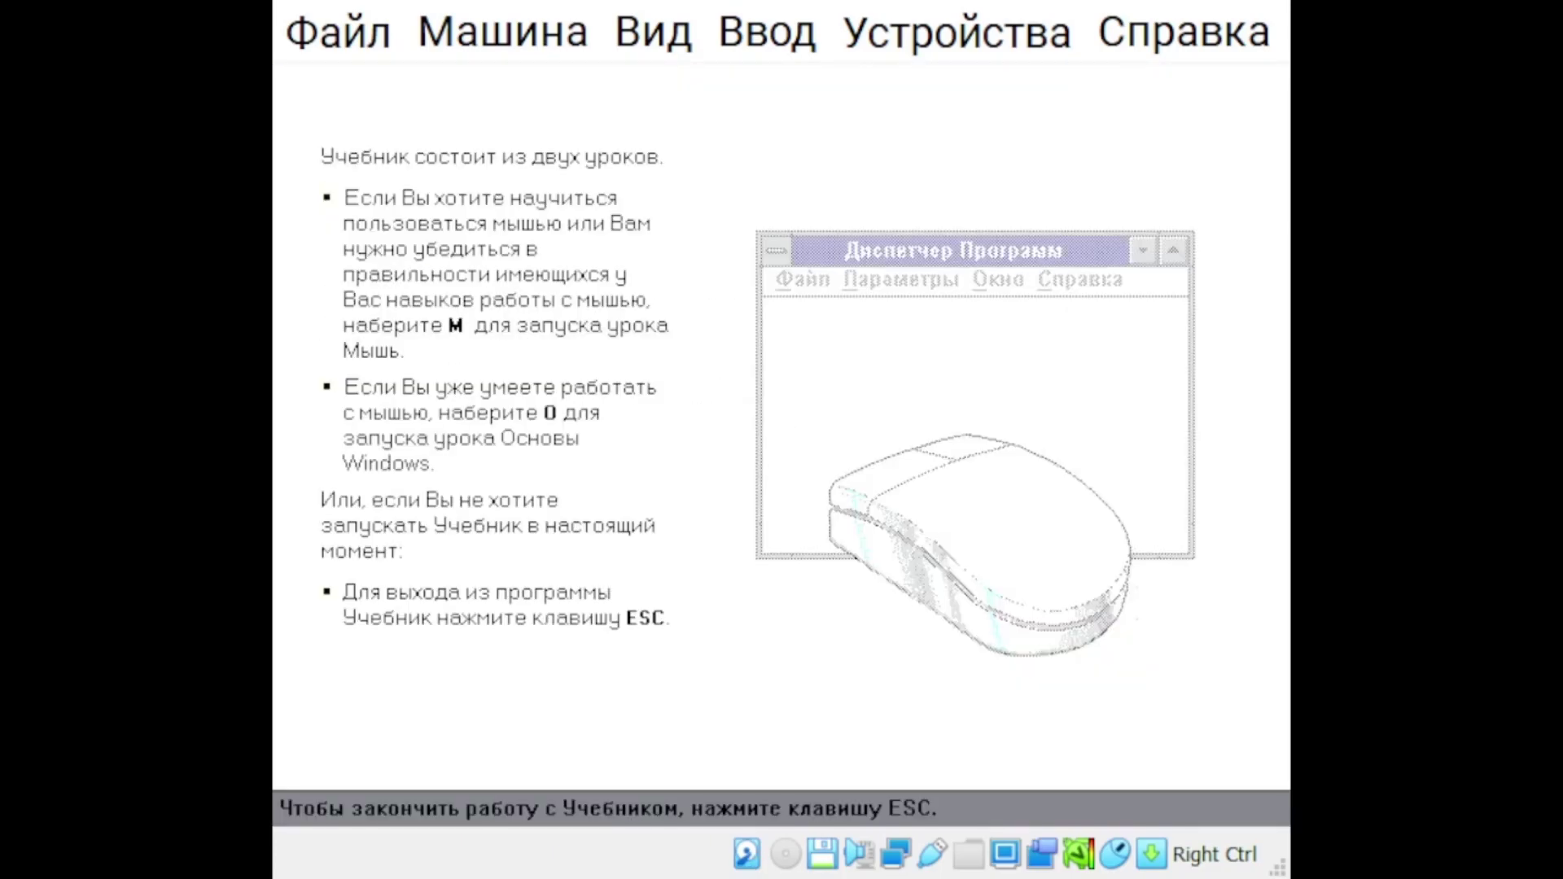
key(Escape)
key(l)
key(Tab)
key(Return)
- Enter C:\WINDOWS and dismiss the CP 866 dialog once Windows 3.1 starts
text(cd windows 1.0)
key(Return)
key(Return)
text(cd windows)
key(Return)
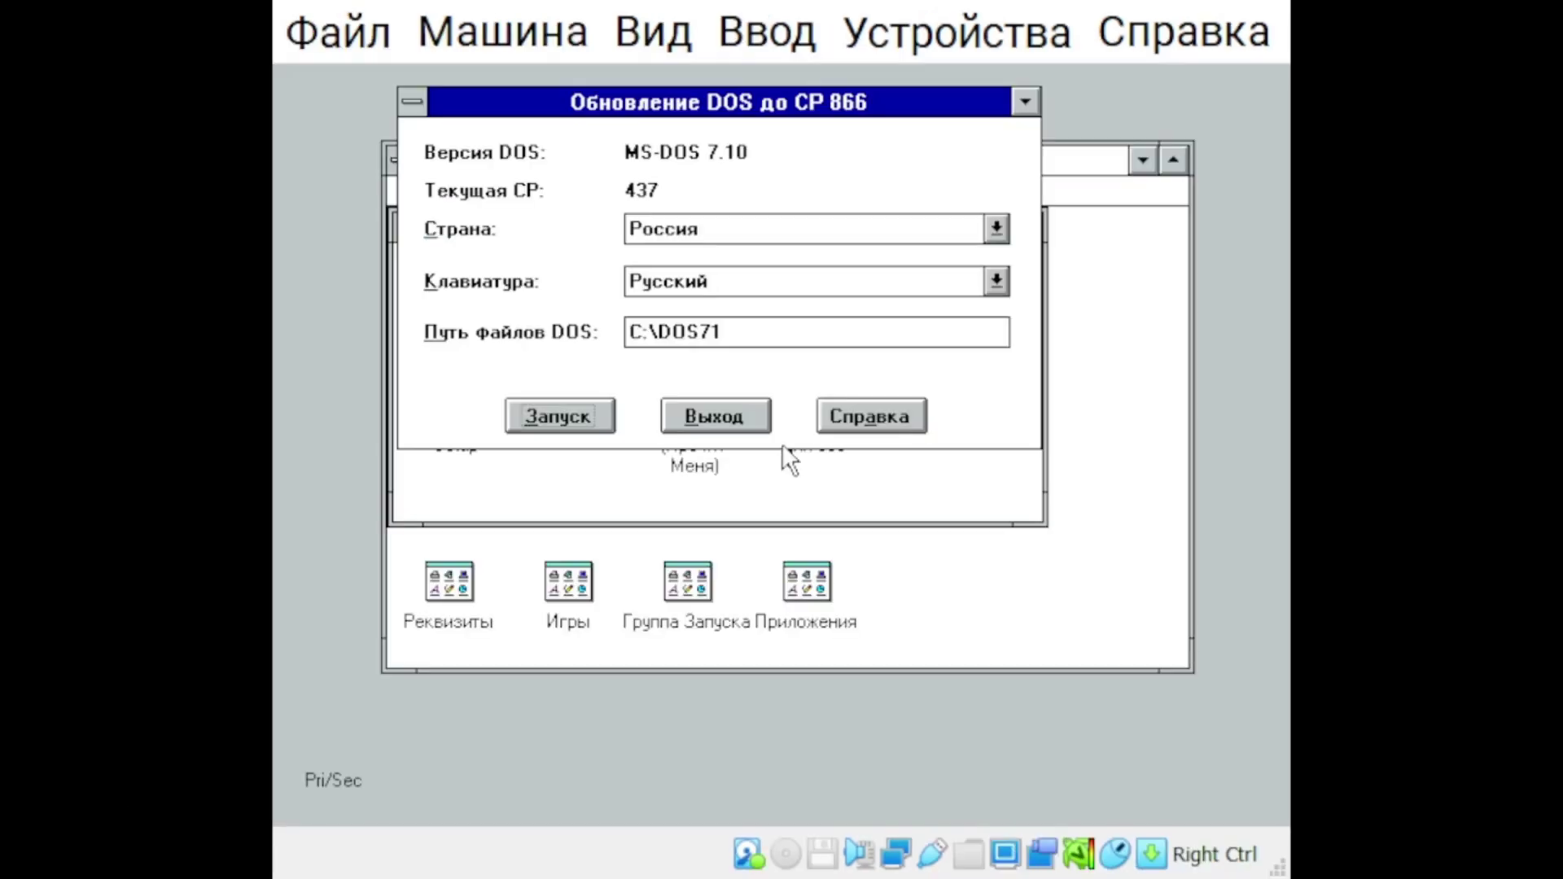
click(714, 416)
- Append 'Виндоус 3.1 = OK' to UPGRADE.TXT in Notepad and save it
double_click(446, 277)
double_click(733, 596)
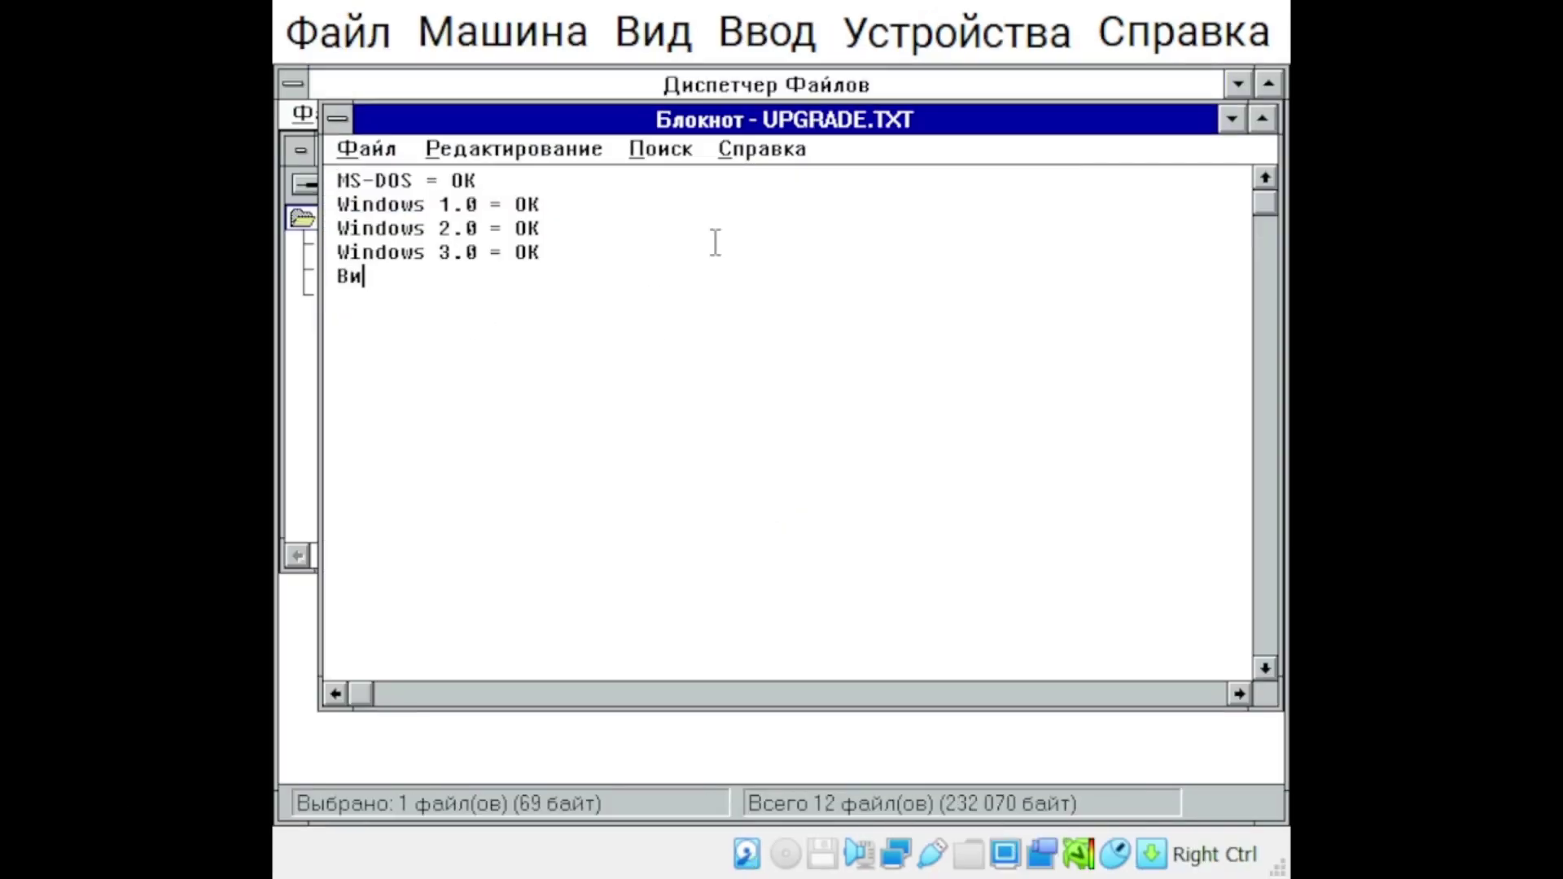
text(.1 = OK)
key(alt)
key(f)
key(s)
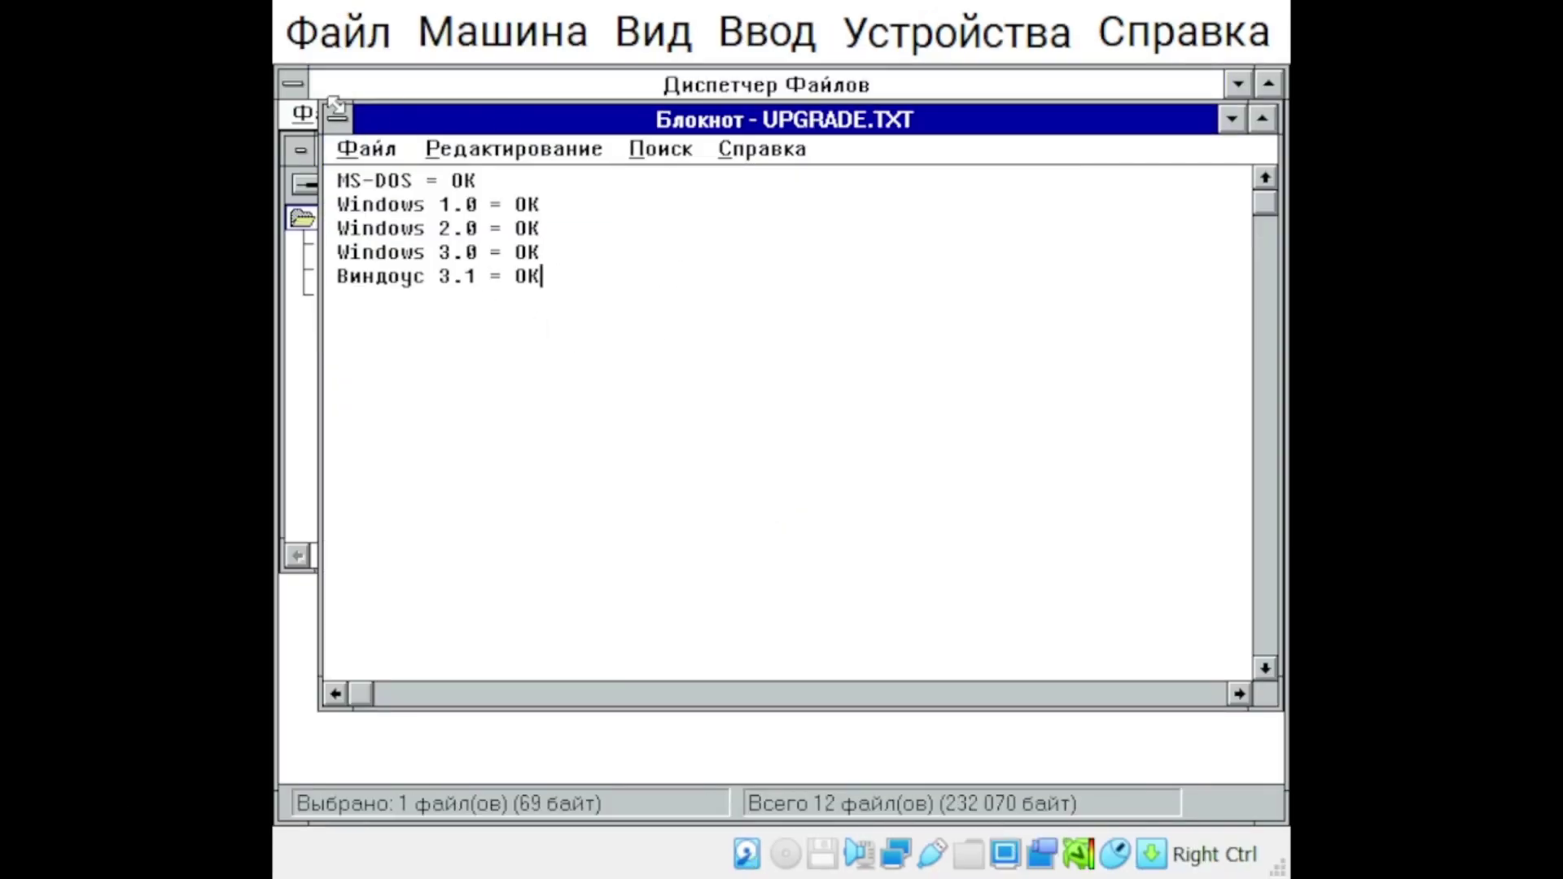
key(alt+F4)
key(alt+F4)
- Apply the ЖКД colour scheme from Control Panel's colour settings
double_click(620, 317)
double_click(418, 239)
click(823, 301)
click(824, 358)
click(656, 391)
click(511, 727)
click(421, 184)
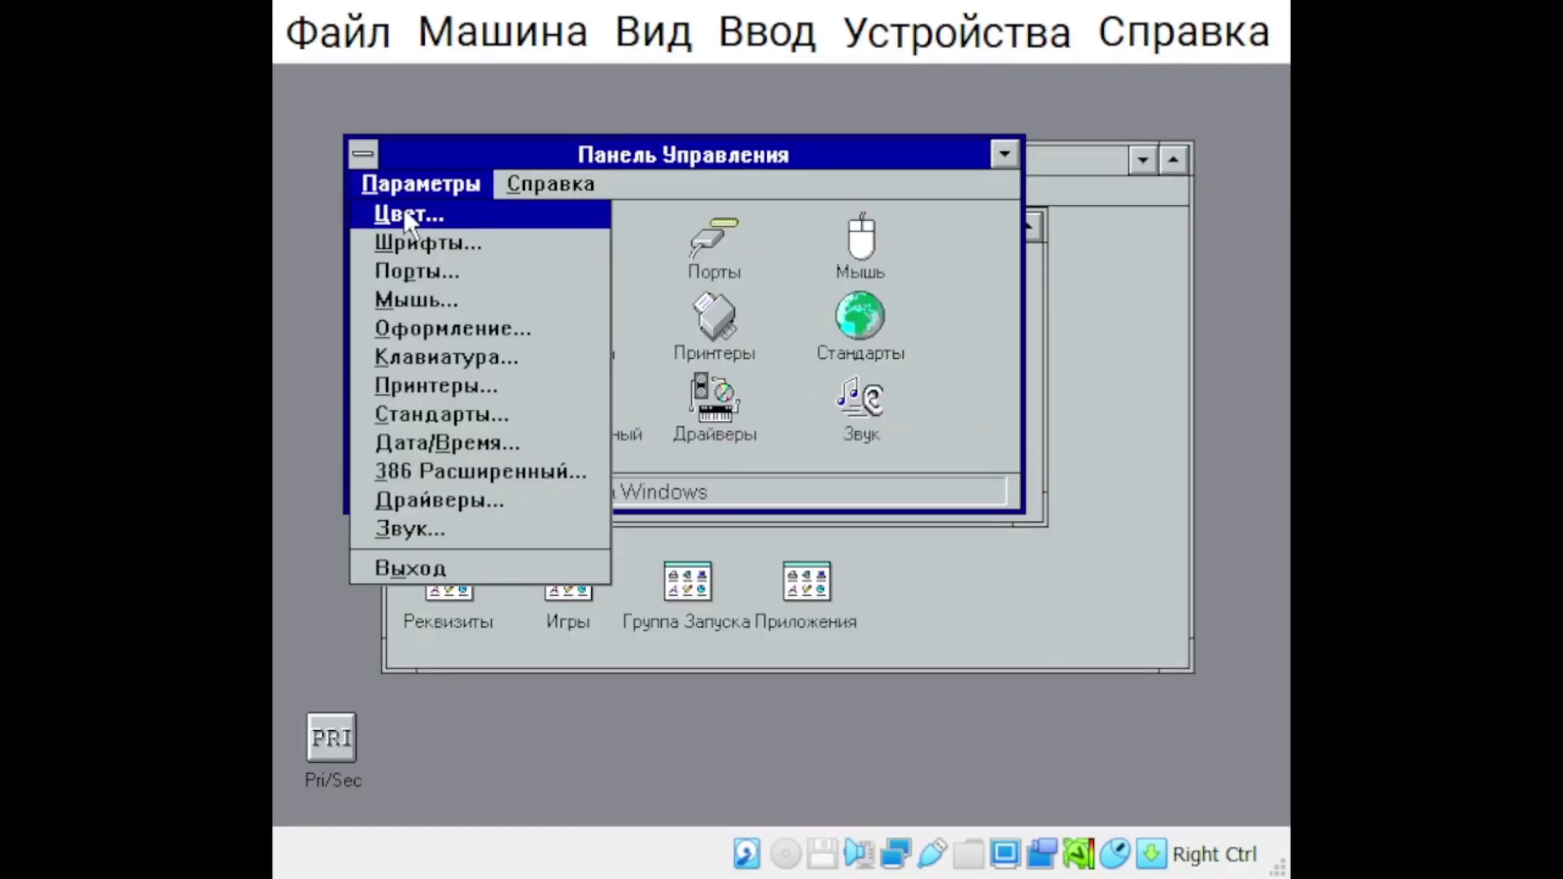
- Apply the Хот-Дог colour scheme in the colour settings
click(403, 208)
click(823, 302)
drag(823, 339, 713, 385)
click(714, 389)
key(Return)
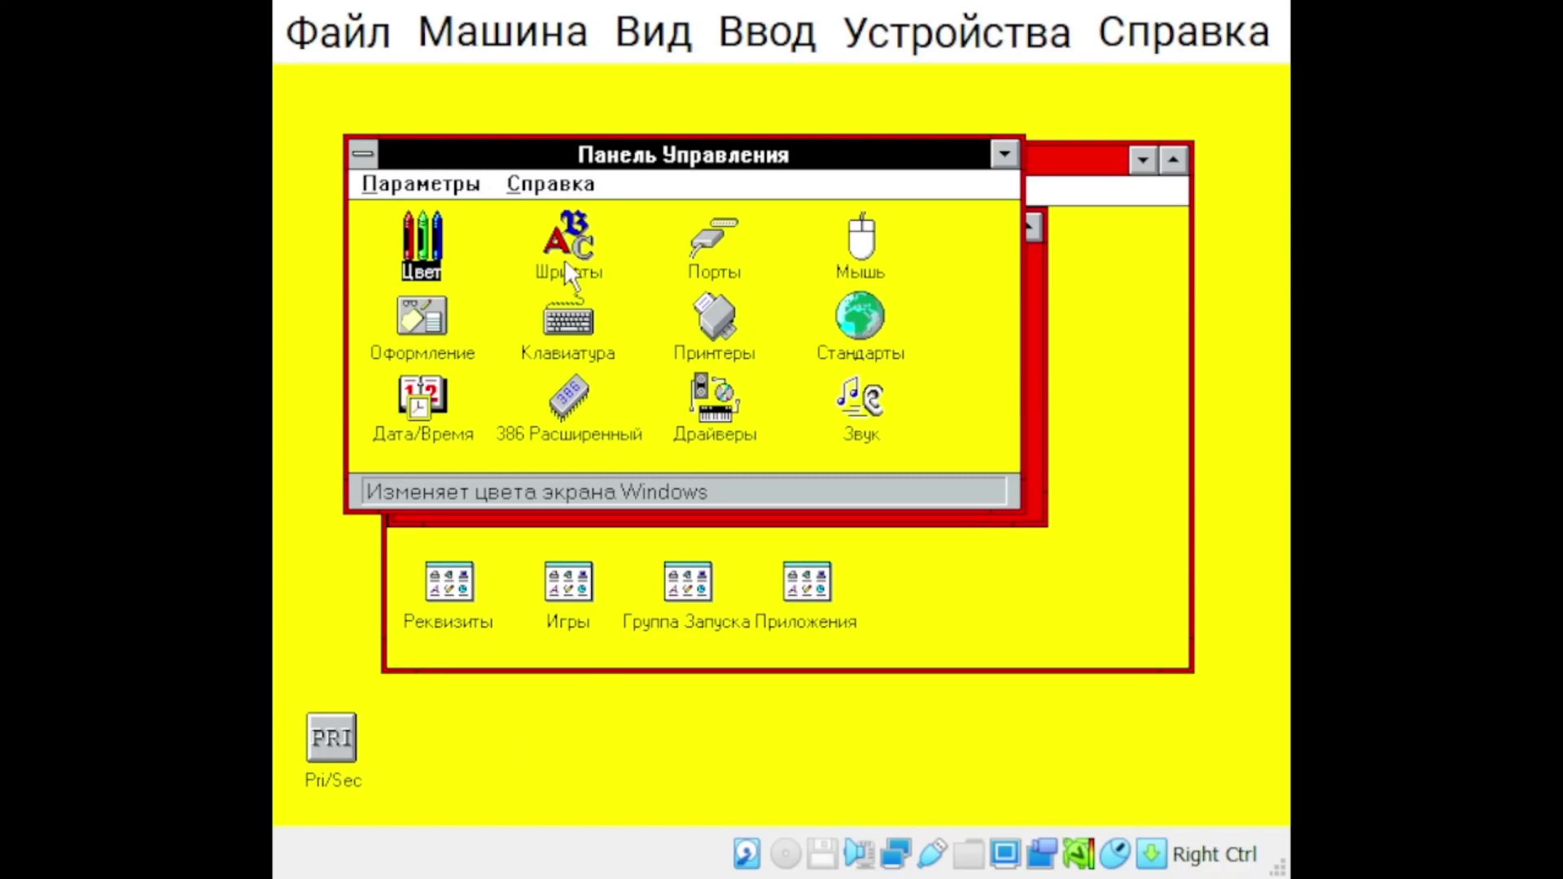
- Browse the Fonts settings' Add Fonts and TrueType dialogs, then close Control Panel
double_click(565, 261)
click(971, 362)
click(486, 284)
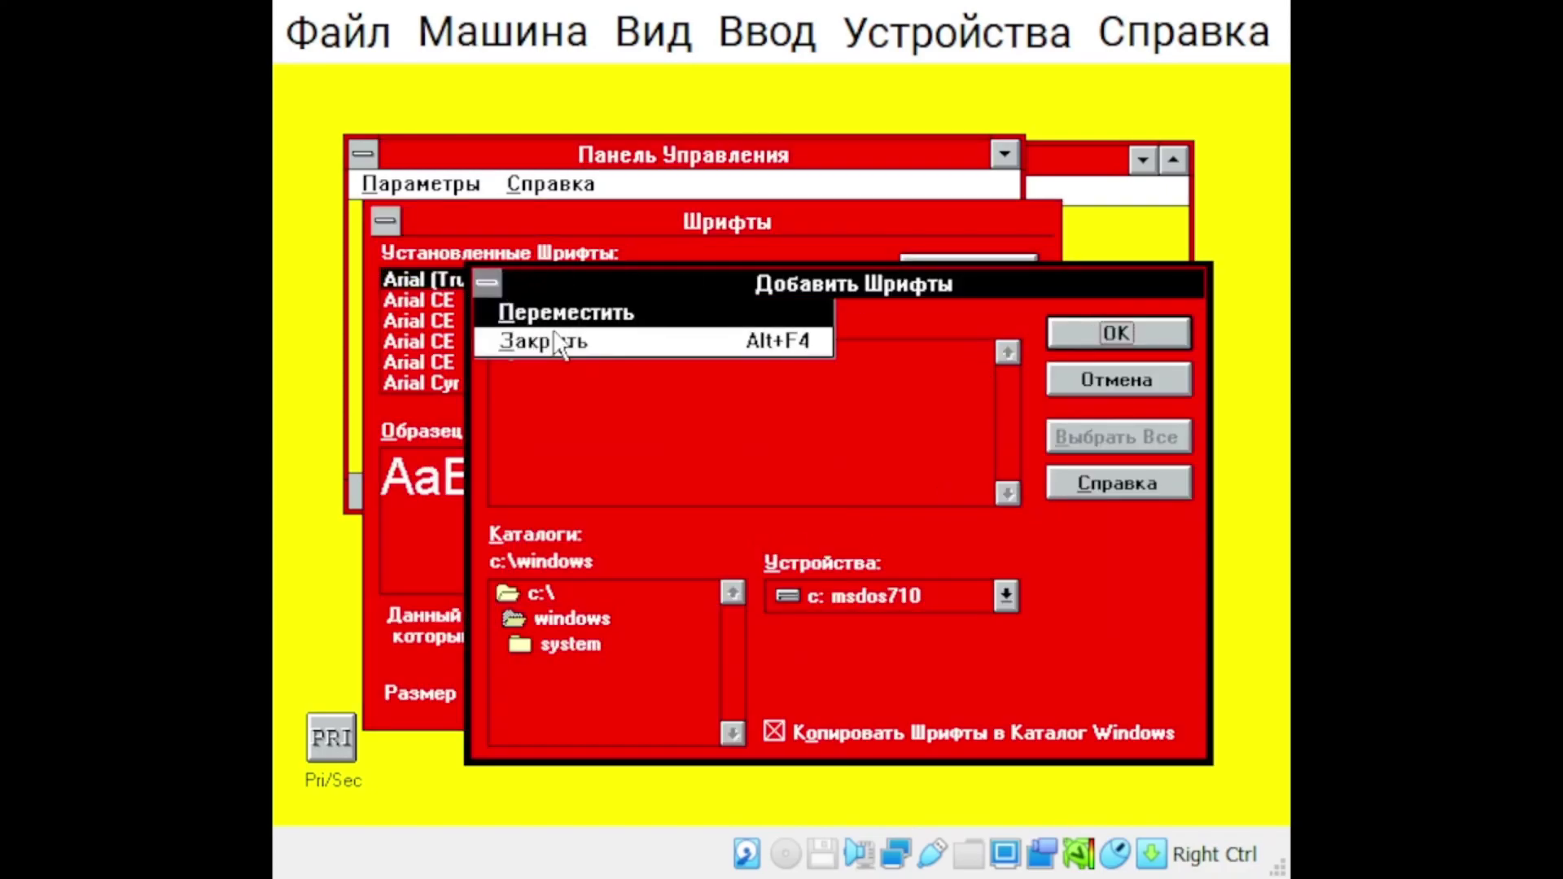
click(559, 341)
click(985, 407)
click(1156, 356)
key(Escape)
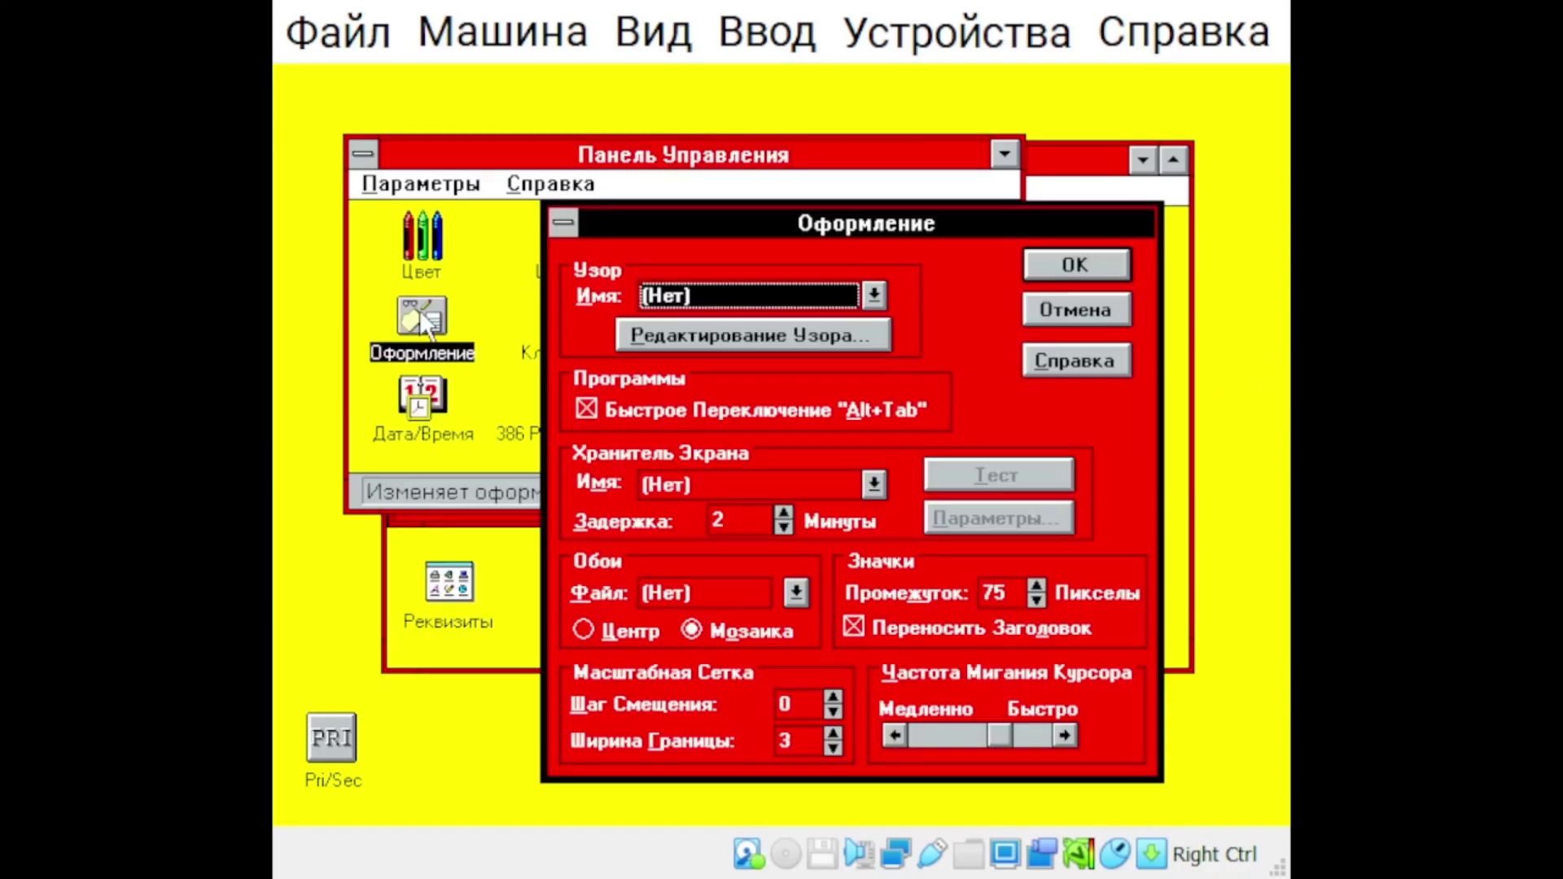
key(alt+F4)
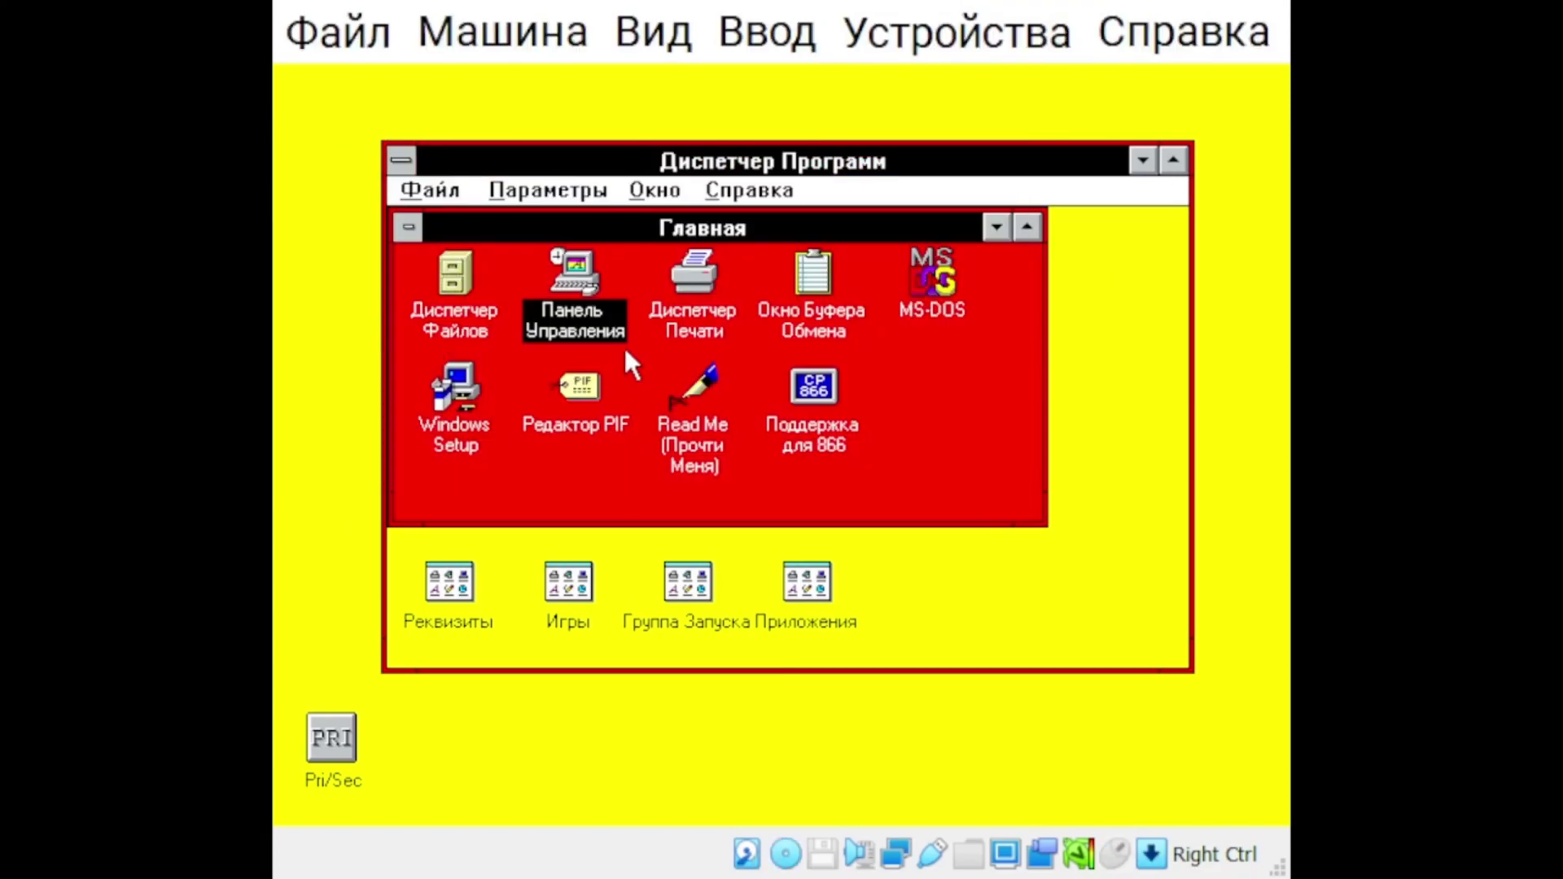
- Locate oemsetup.exe on drive D in File Manager, then quit Windows
key(Left)
key(Return)
click(479, 183)
key(Tab)
key(p)
key(Up)
key(alt+F4)
click(410, 153)
key(alt+F4)
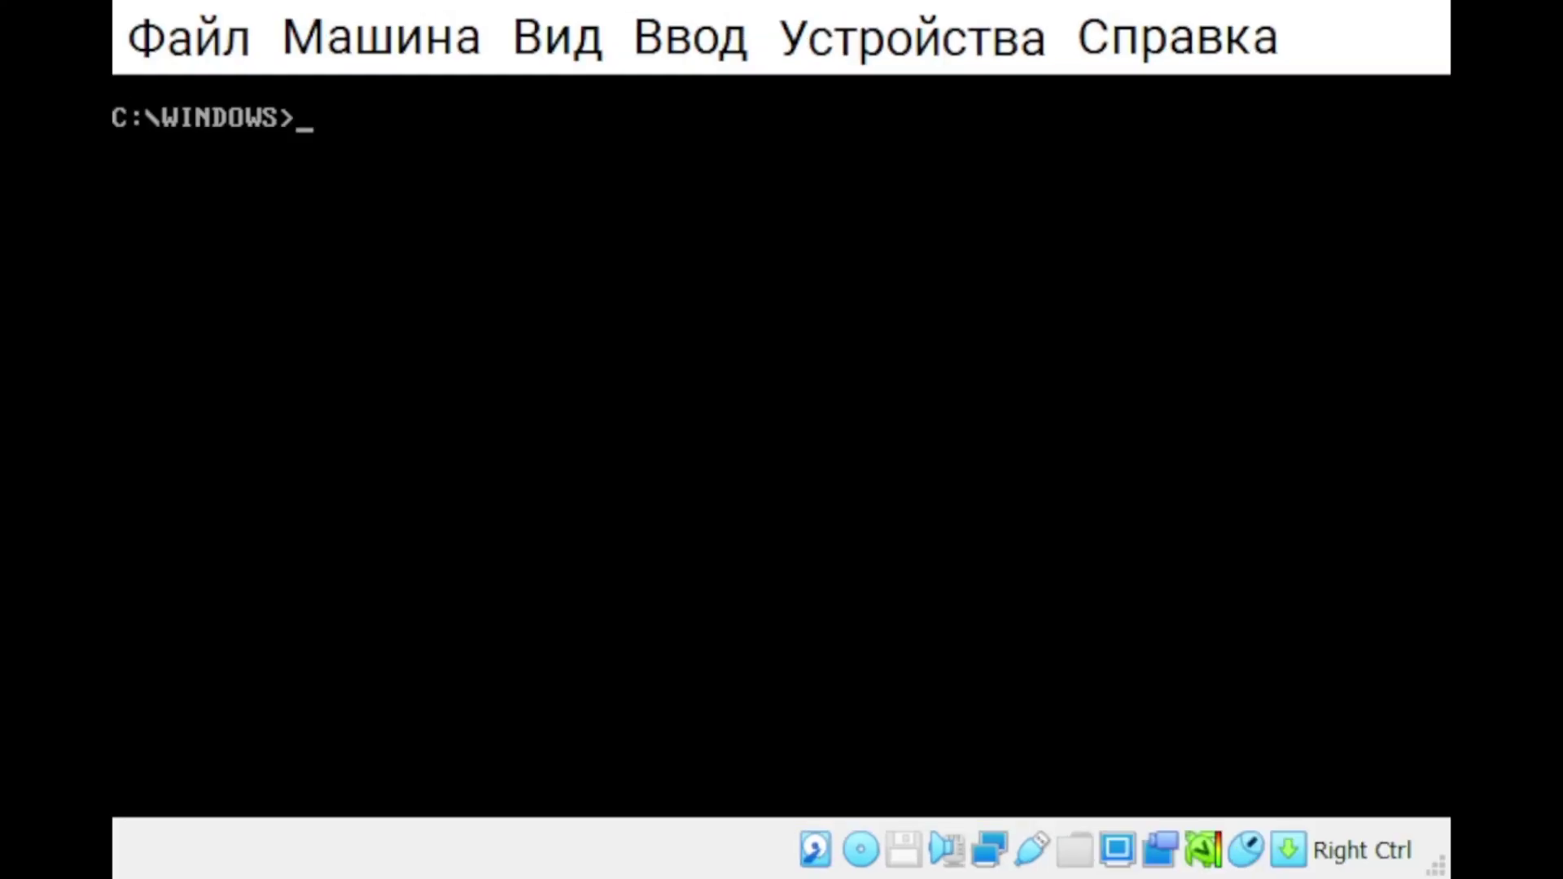
- Run msetup, restart the machine and relaunch Windows 3.1 from C:\WINDOWS
text(msetup)
key(Return)
key(ctrl+alt+Delete)
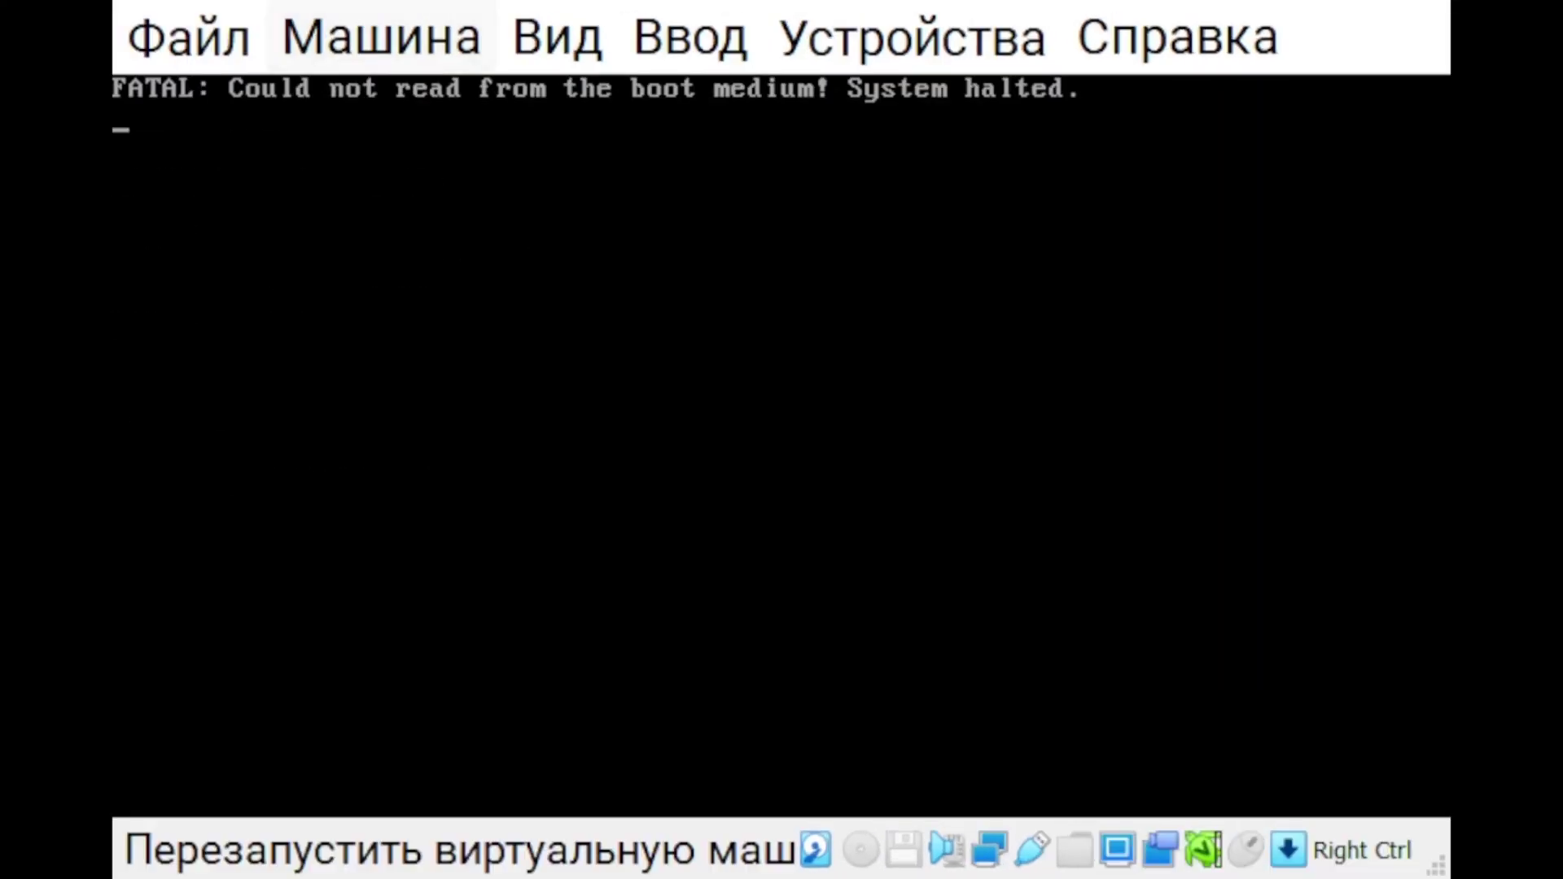
text(cd)
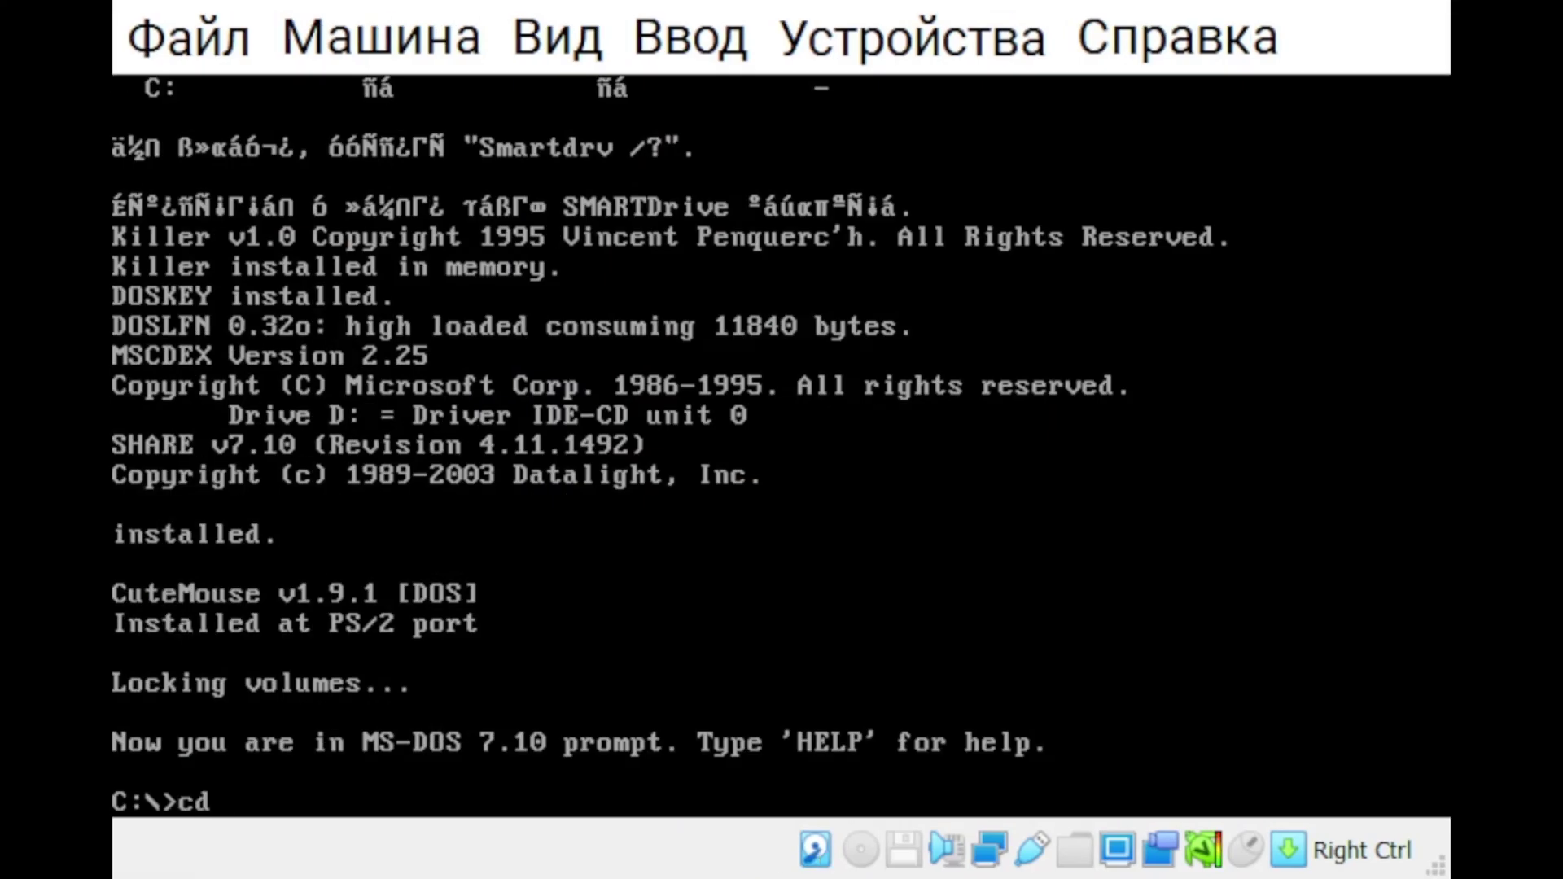
text( windows)
key(Return)
text(win)
key(Return)
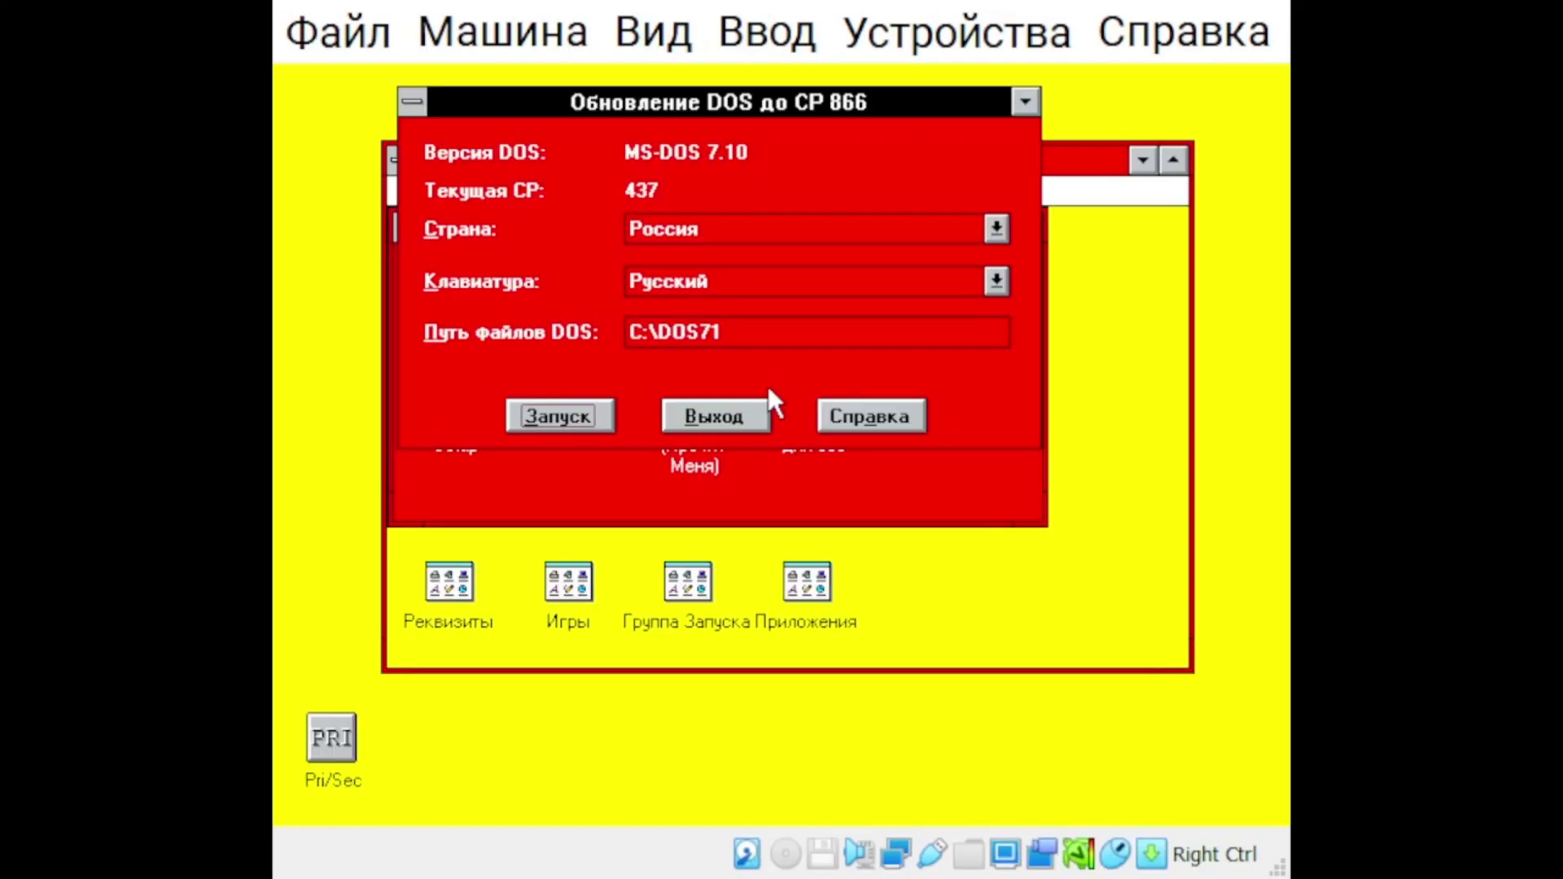
- Dismiss the CP 866 dialog and view UPGRADE.TXT from drive C in Notepad
click(733, 412)
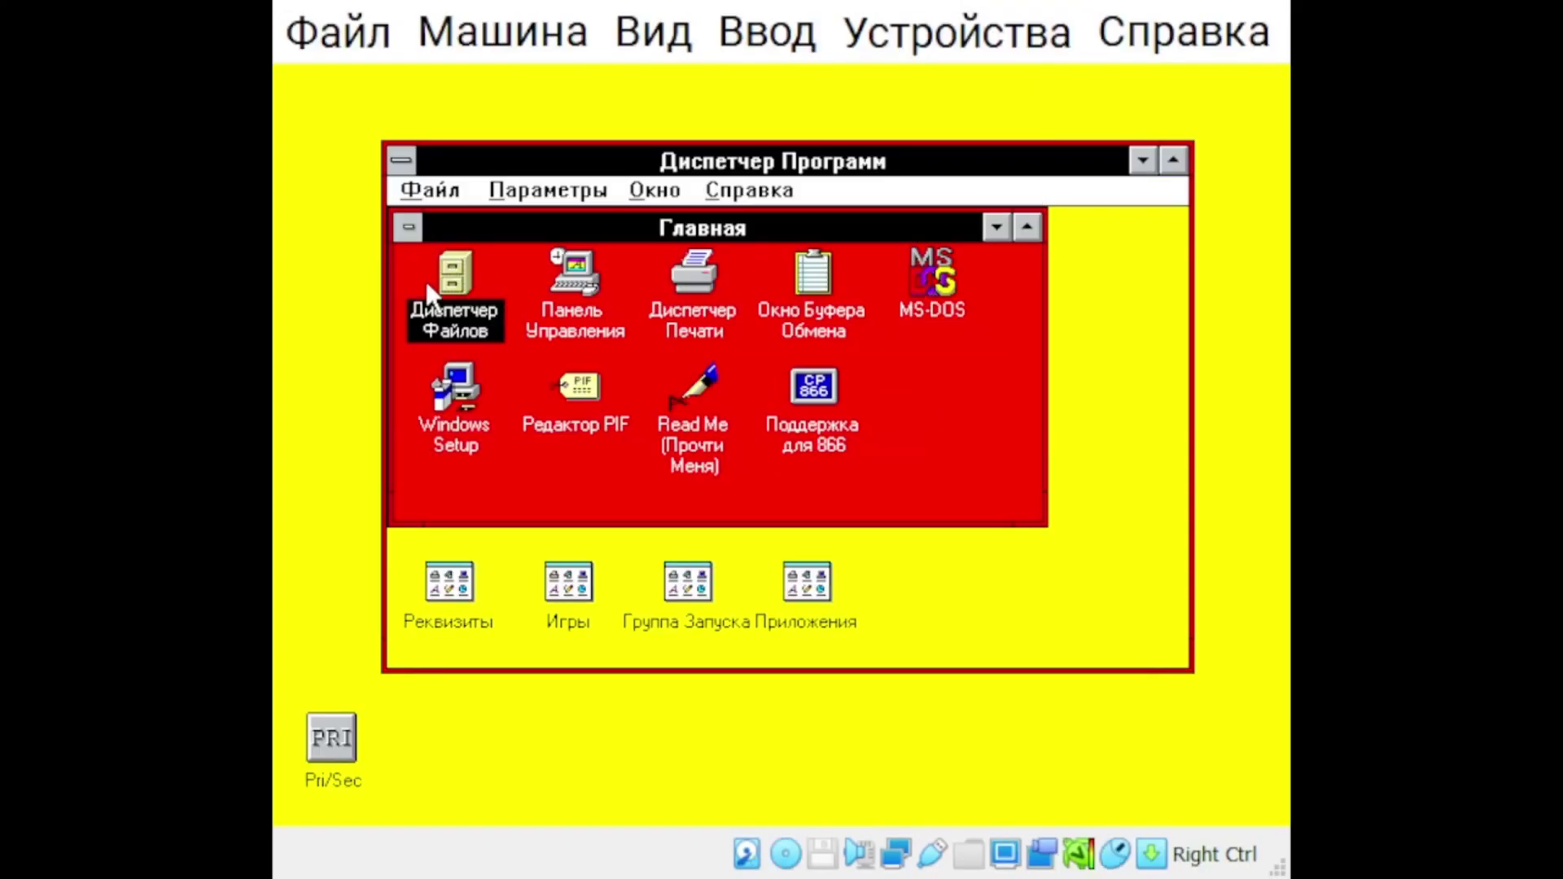
double_click(423, 276)
click(390, 185)
click(737, 475)
double_click(728, 500)
click(720, 296)
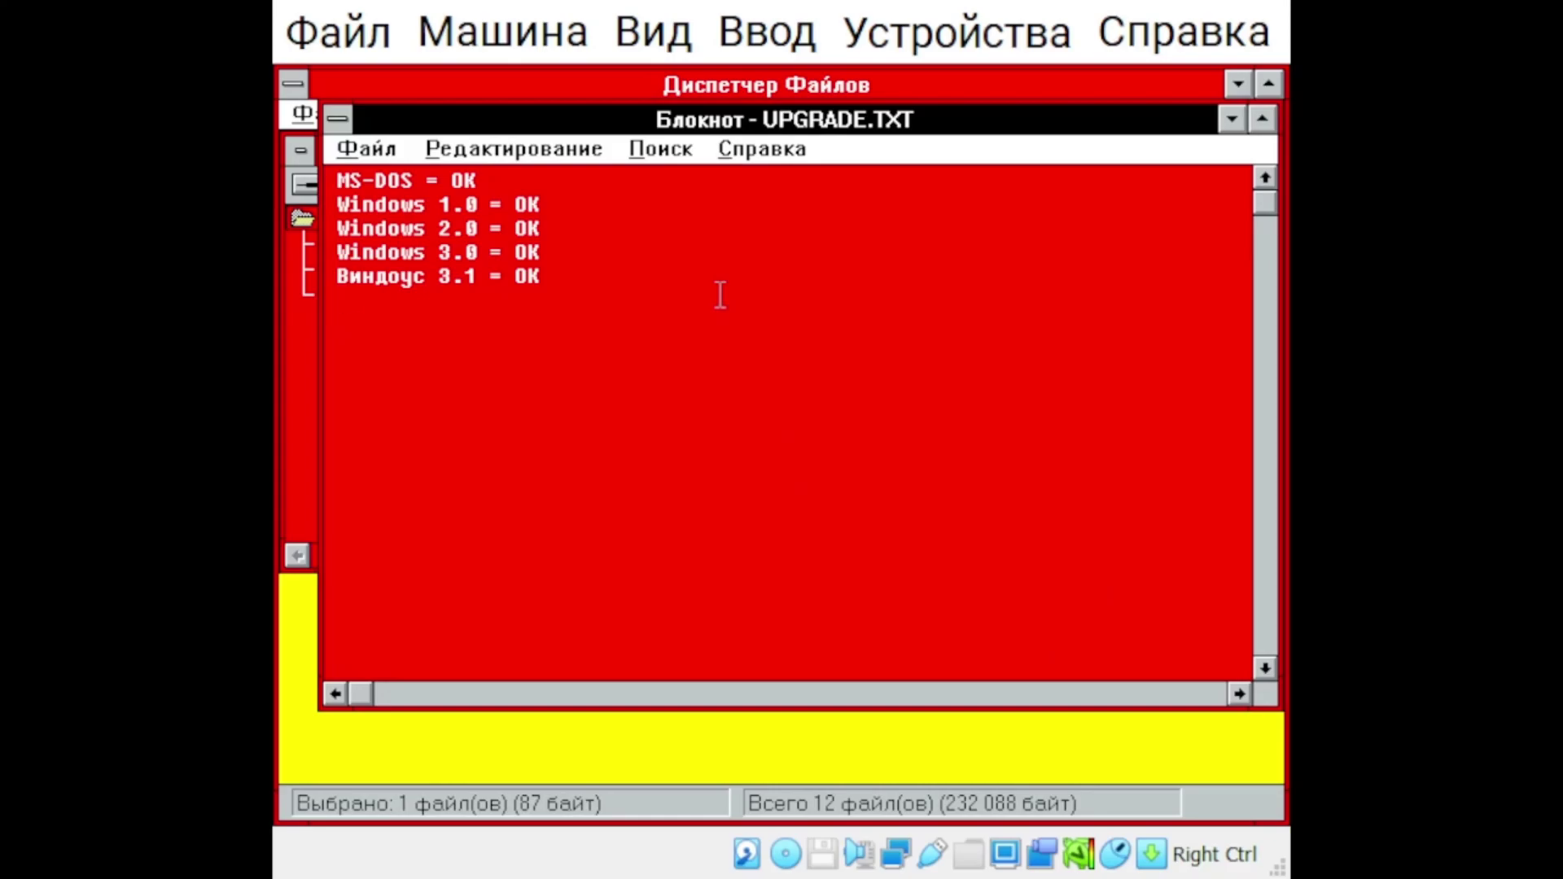
key(alt+F4)
key(alt+F4)
key(alt+F4)
- Quit to DOS and replace the garbled 3.1 line in UPGRADE.TXT with 'Windows 95 = OK'
key(Return)
text(cd .)
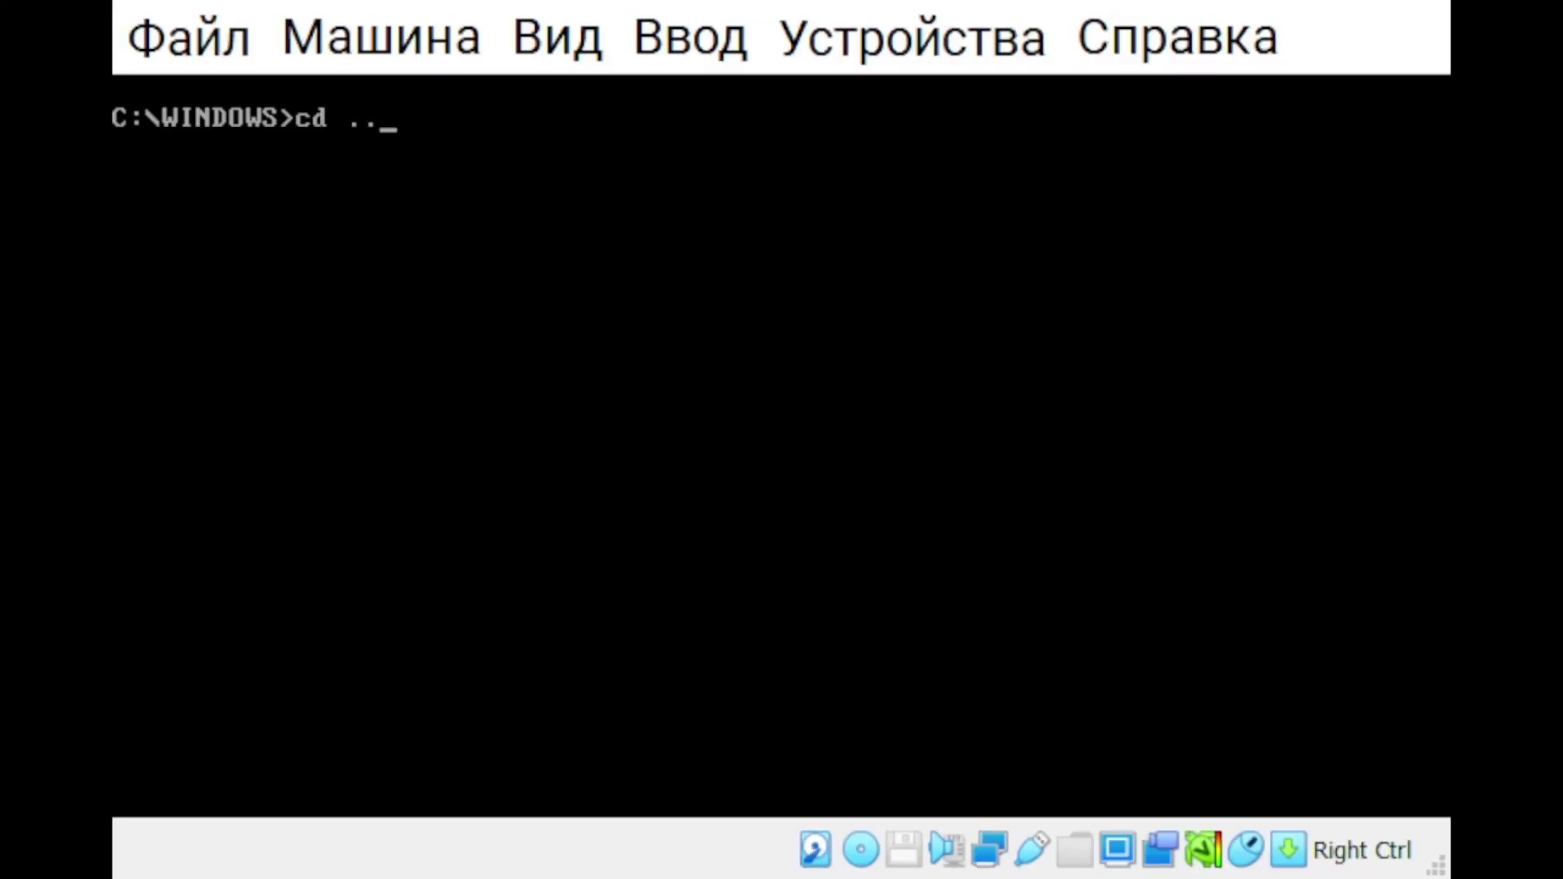
text(.)
key(Return)
text(edit upgrade.txt)
key(Return)
key(BackSpace)
key(BackSpace)
key(BackSpace)
key(BackSpace)
key(BackSpace)
key(BackSpace)
key(BackSpace)
key(BackSpace)
key(BackSpace)
key(BackSpace)
key(BackSpace)
key(BackSpace)
key(BackSpace)
key(BackSpace)
key(BackSpace)
text(Windows 95 = O)
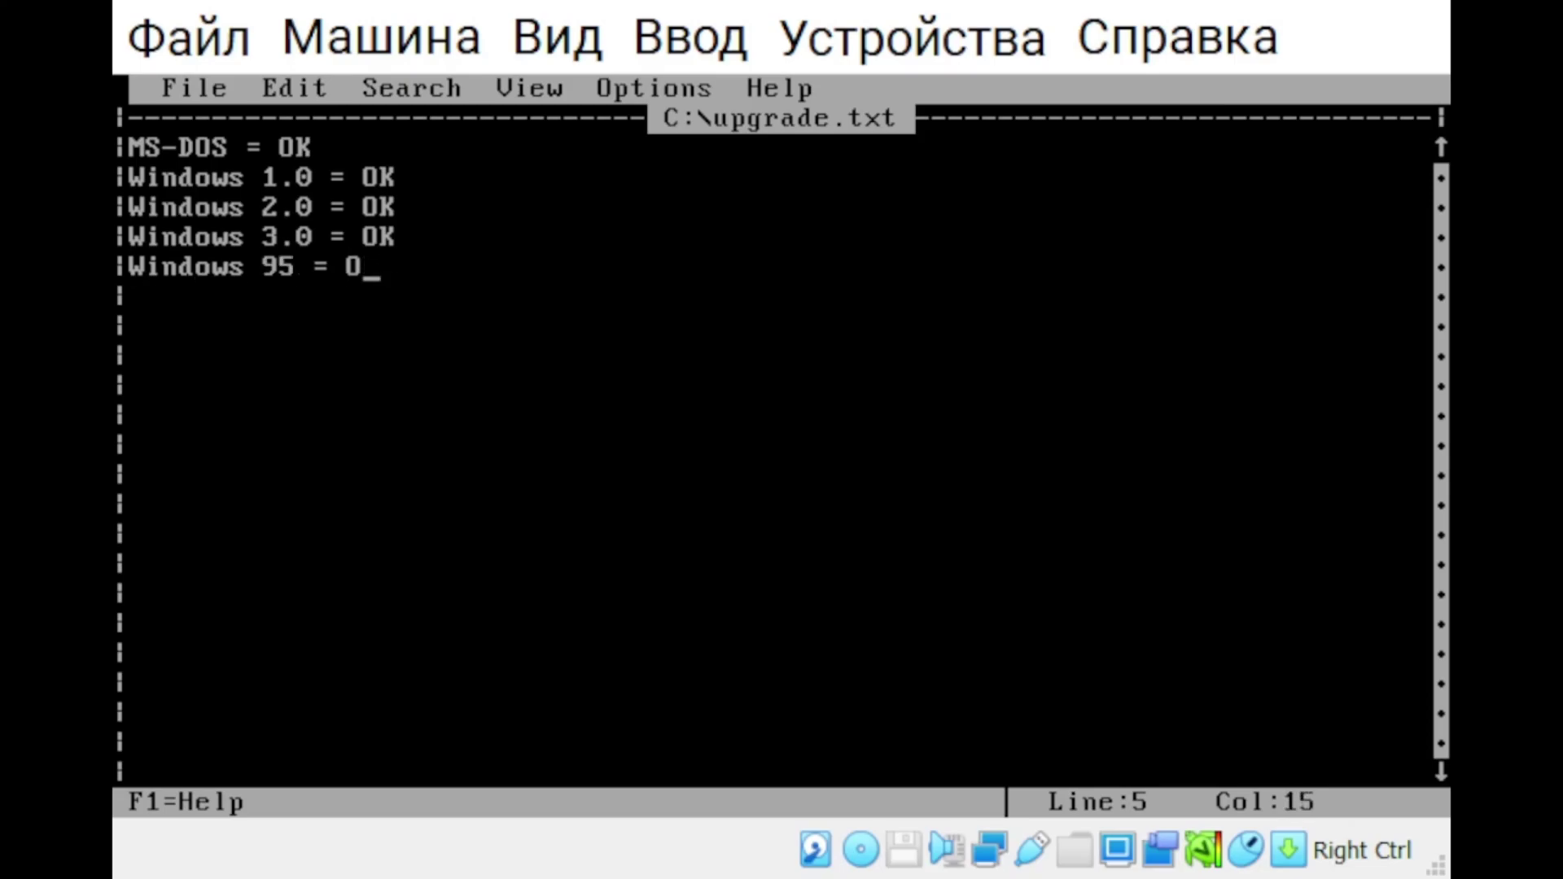
text(K)
key(alt+f)
key(Up)
key(Return)
- Start Windows 3.1 and run setup.exe from the CD's WINOLEG folder
text(cd windows)
key(Return)
text(win)
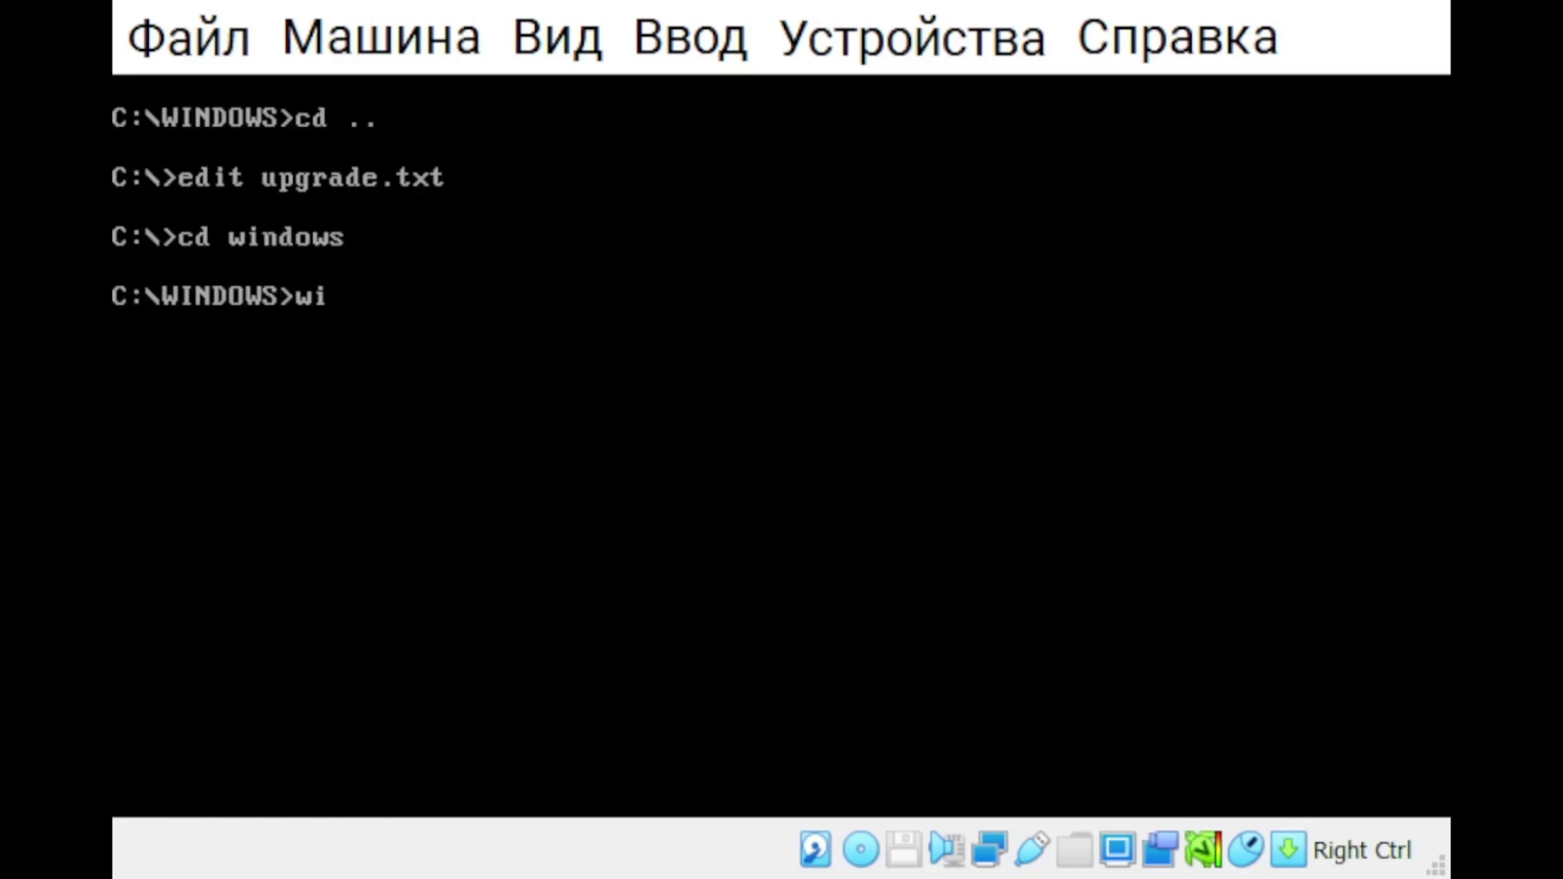
key(Return)
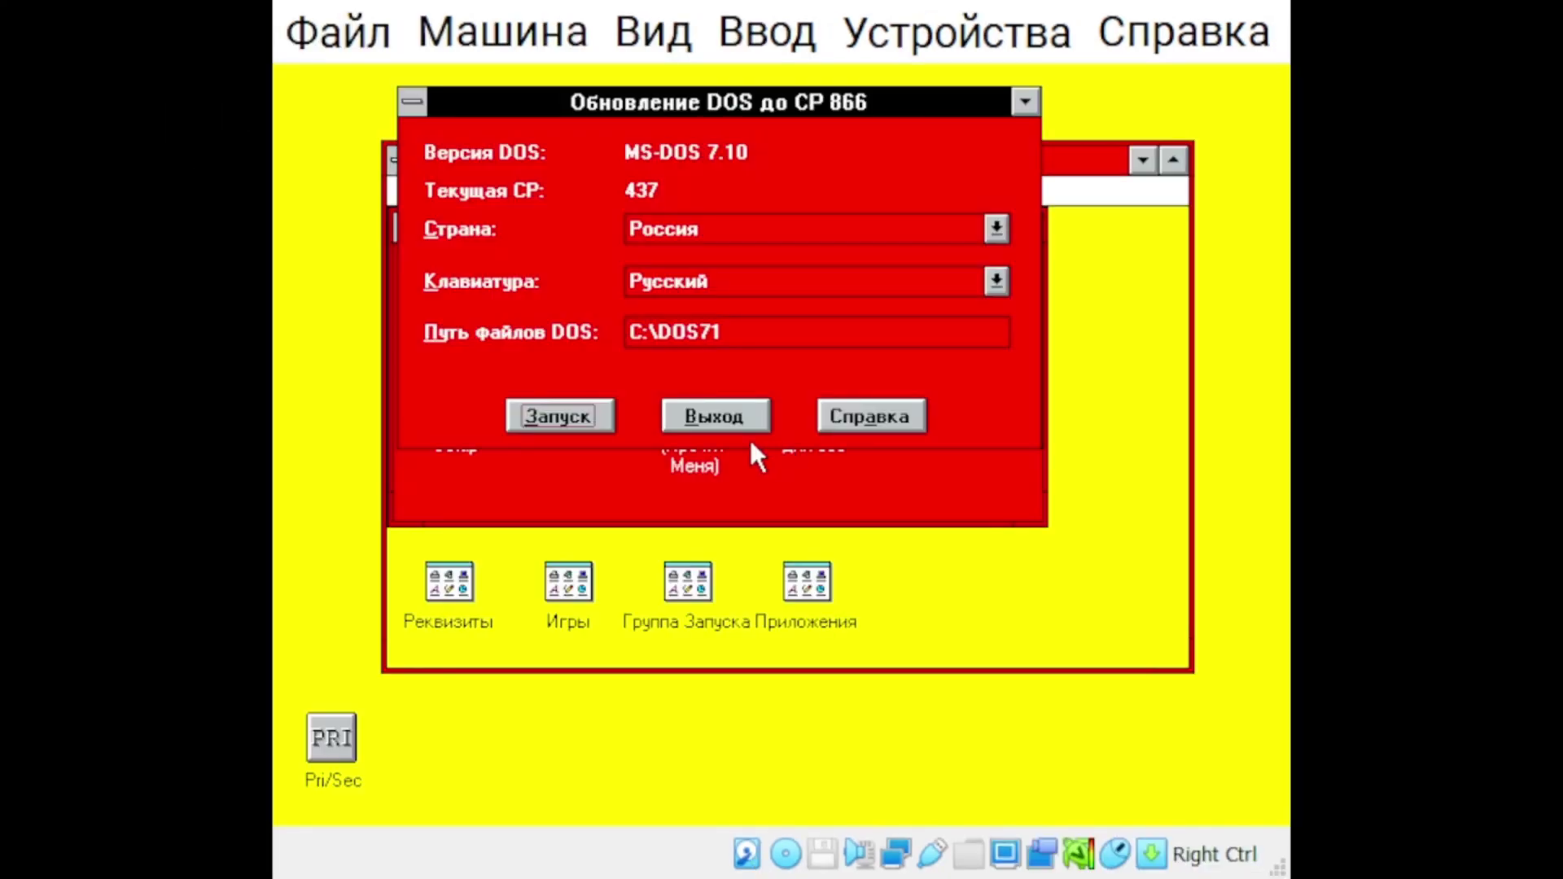
click(716, 415)
double_click(486, 304)
double_click(720, 244)
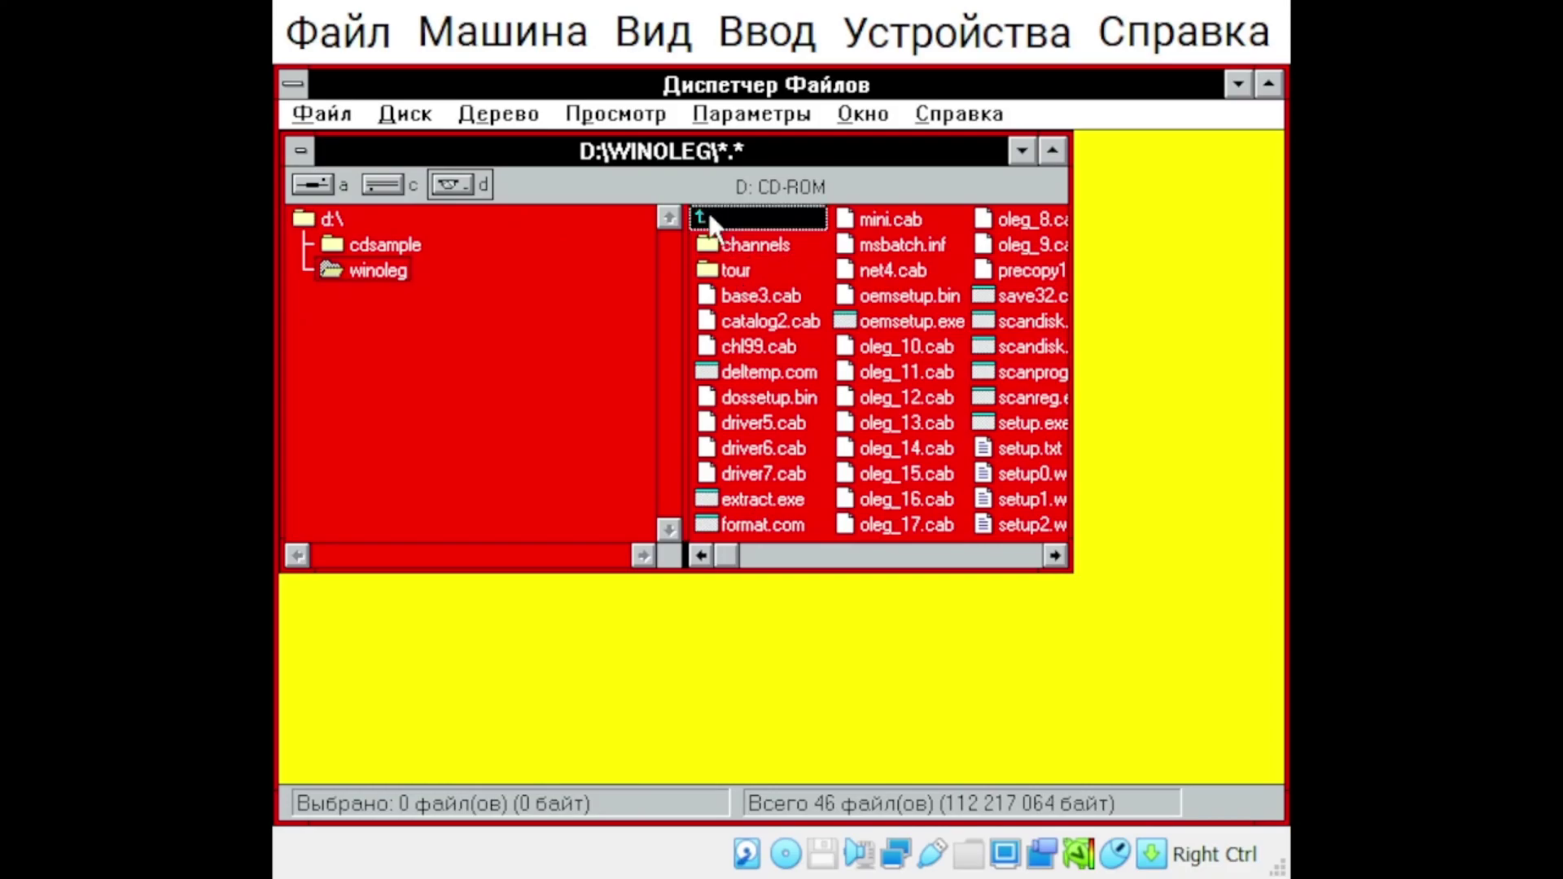
double_click(708, 212)
click(757, 295)
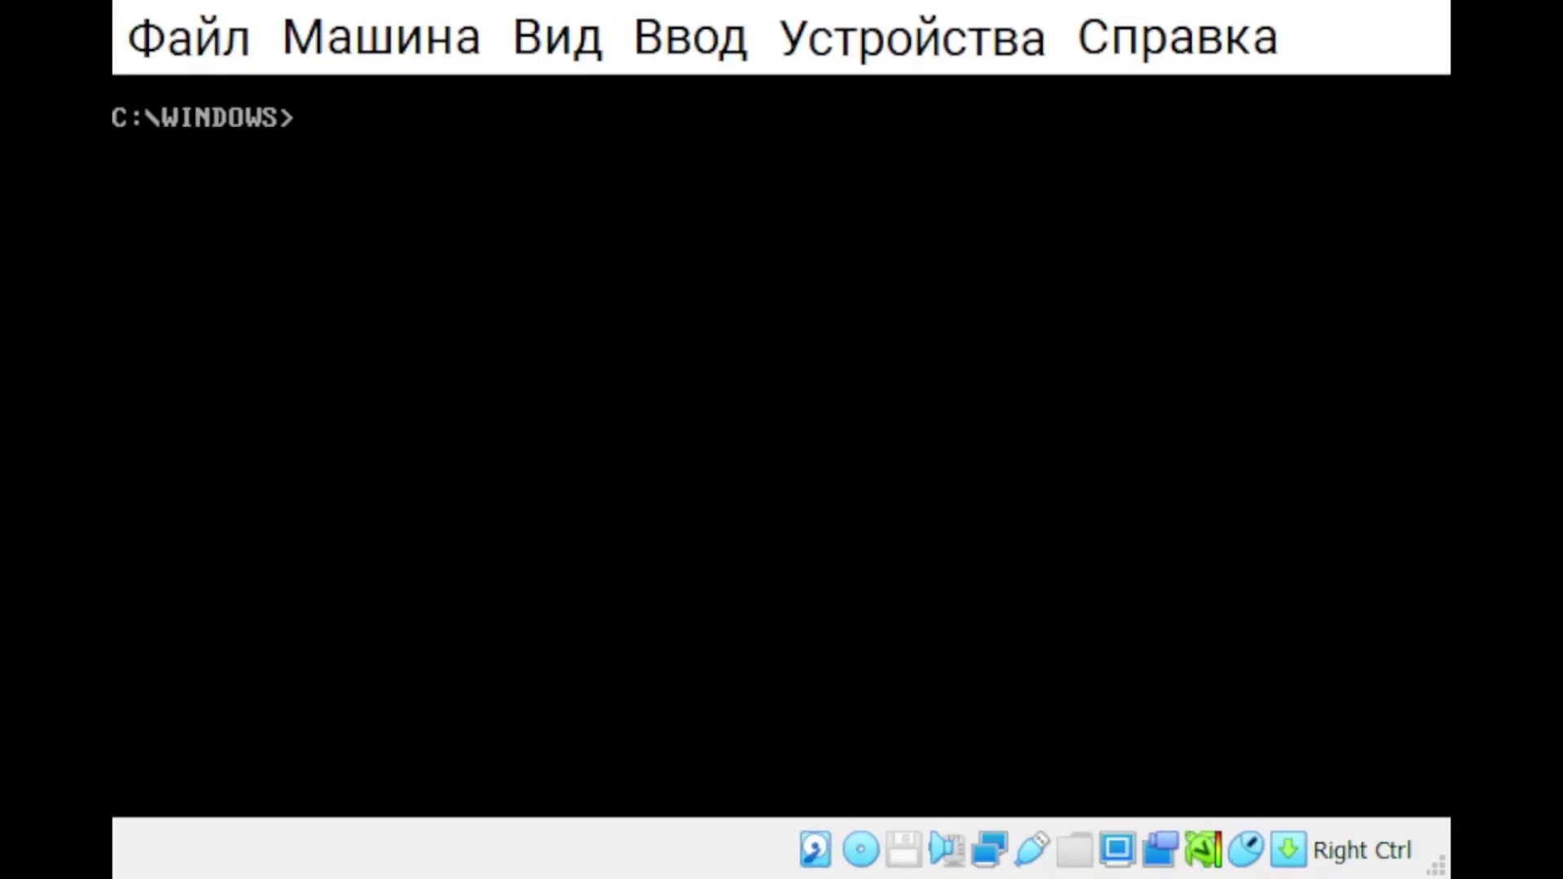
- List the Windows directory, then restart the VM and boot from the OLEG CD
text(dir)
key(Return)
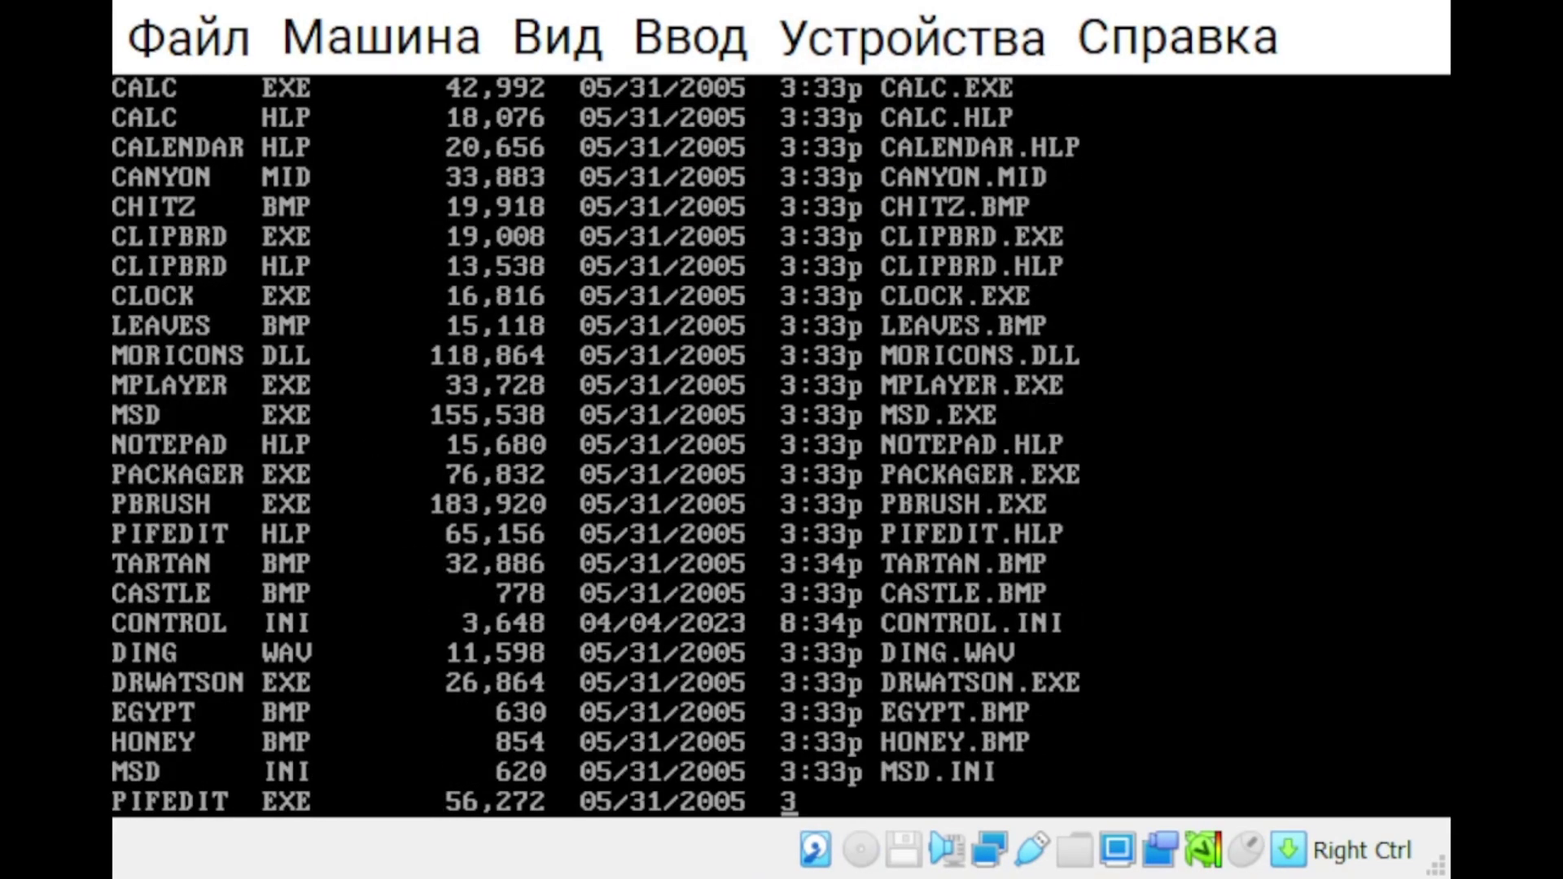
key(Control_R+r)
key(Return)
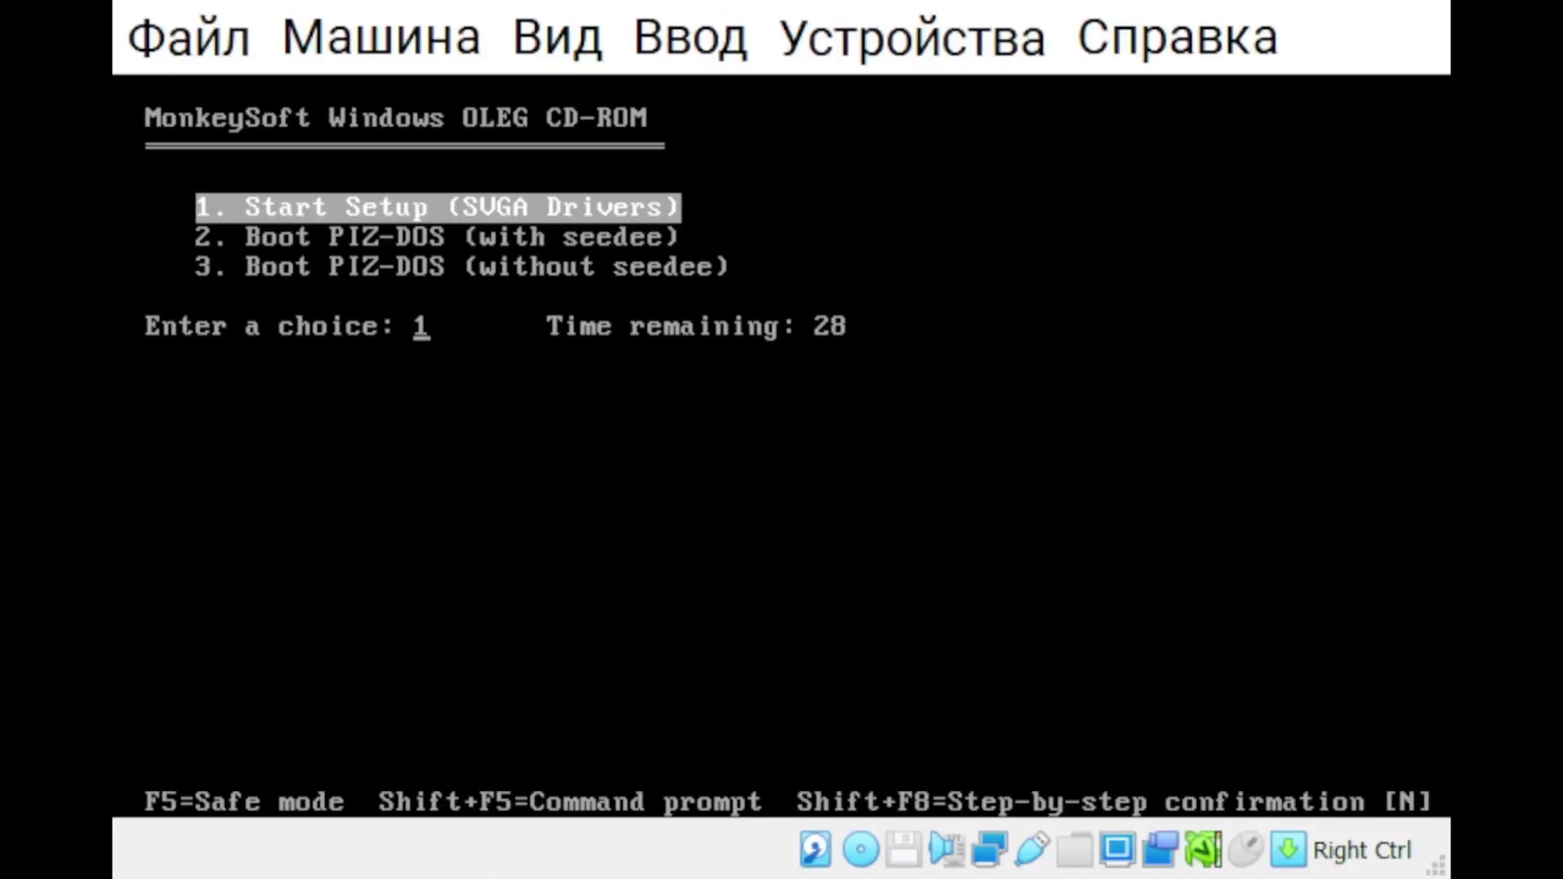
key(Return)
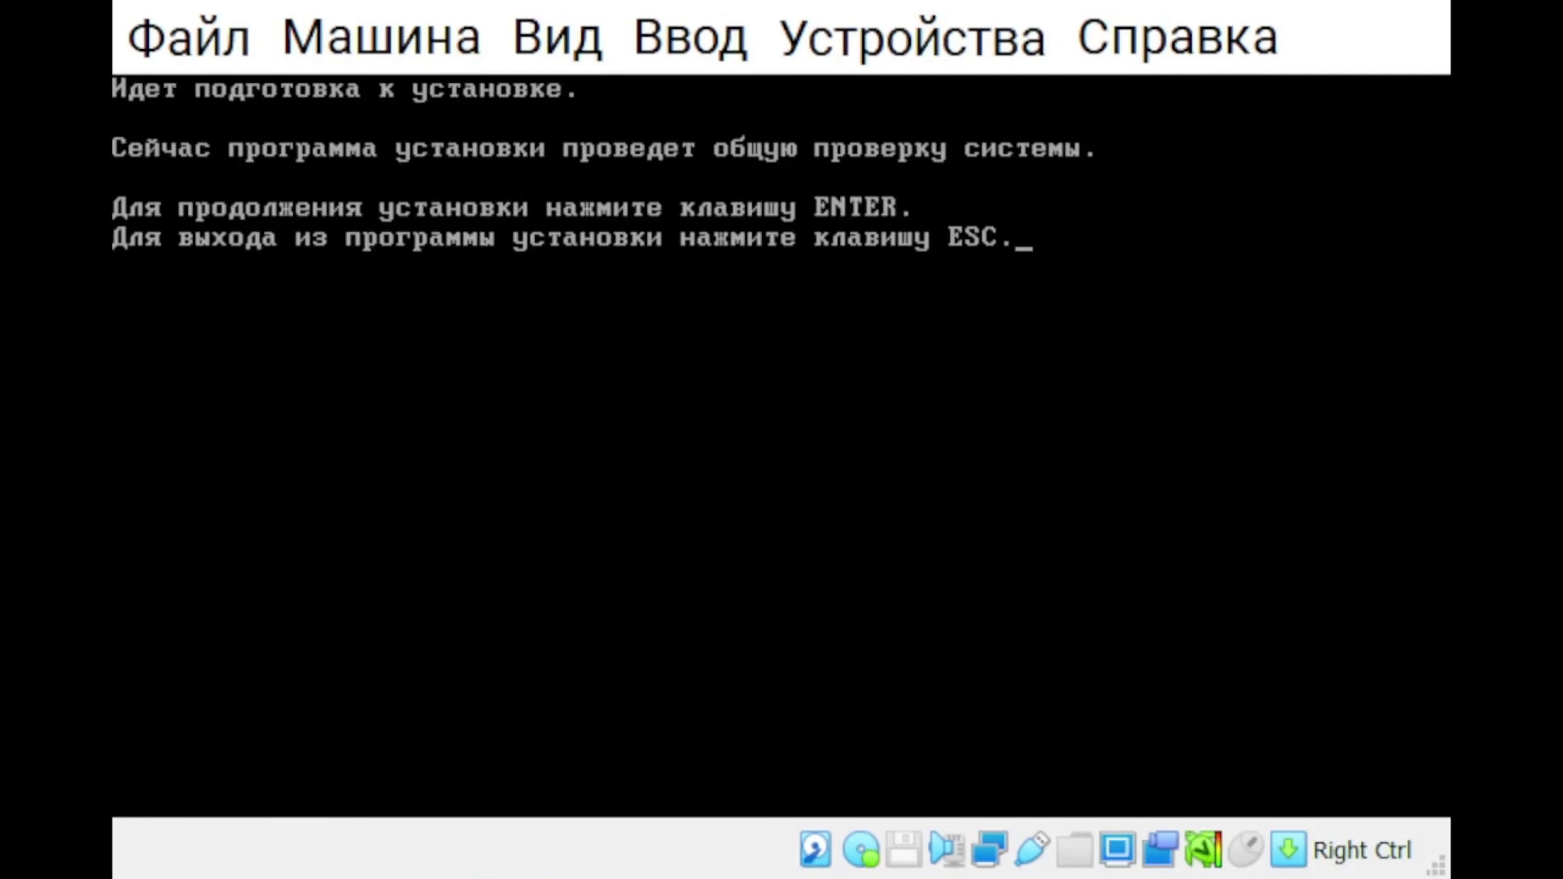
key(Return)
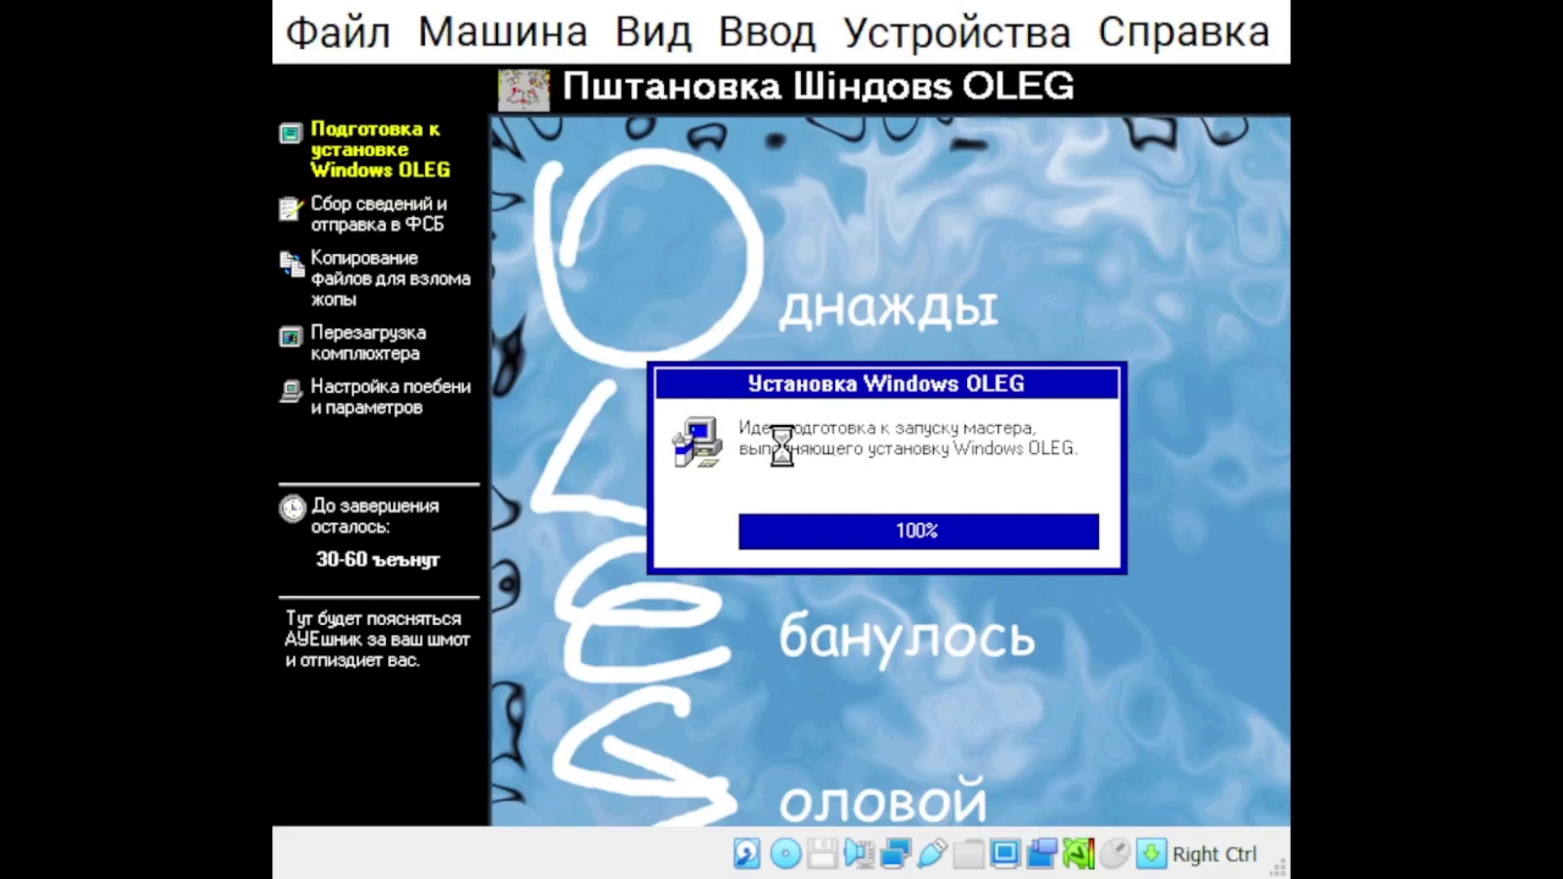
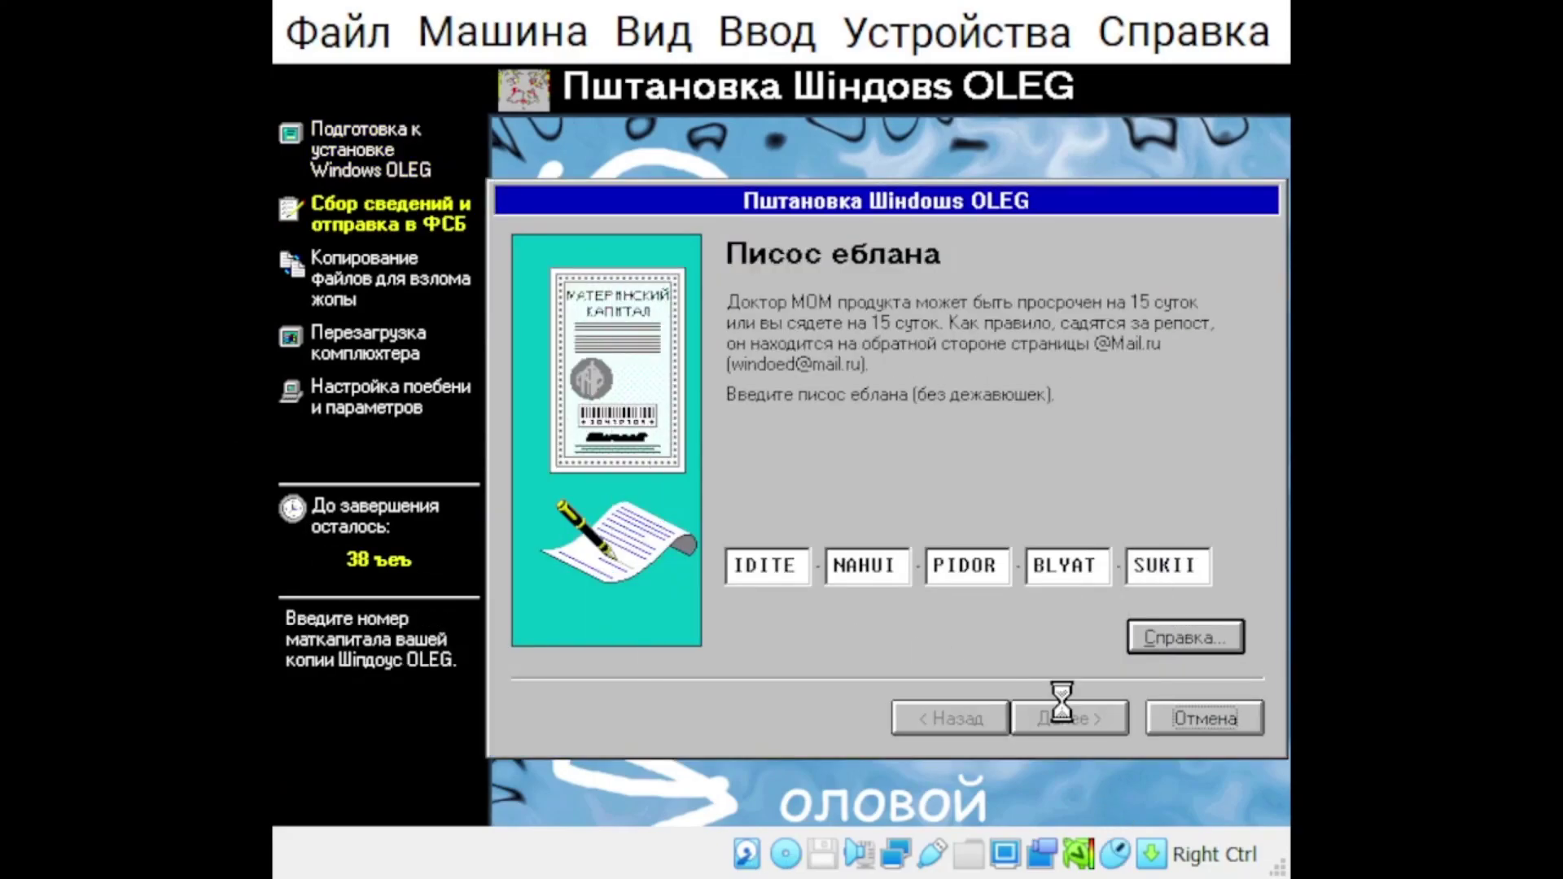
- Enter the product key and set C:\WINDOWS as the install folder
click(1047, 715)
key(Return)
text(WINDOWS)
key(Return)
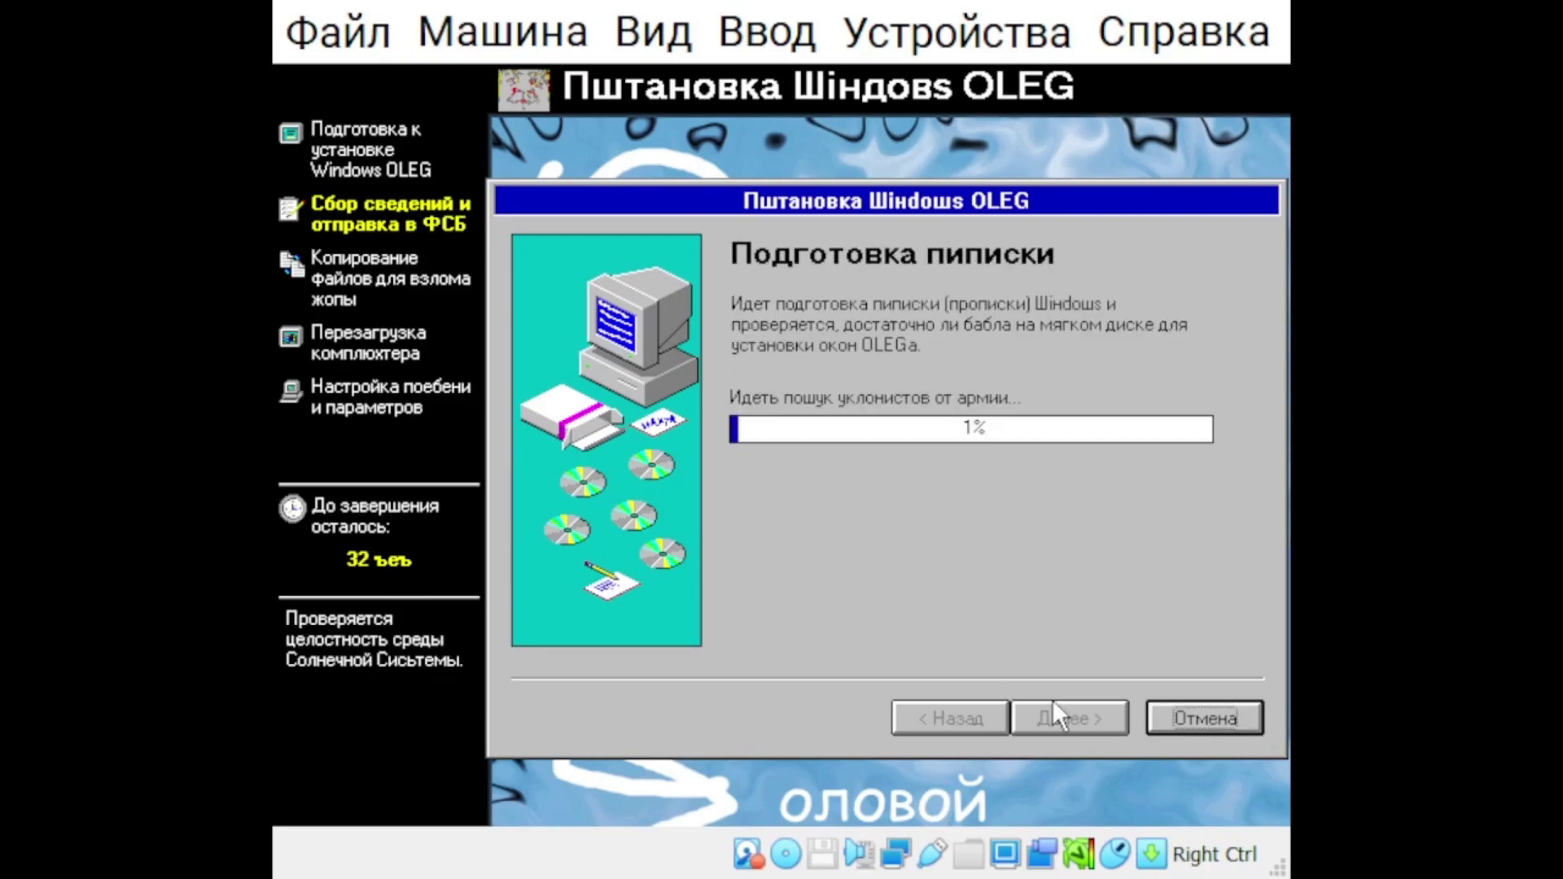
- Advance through the information pages, choose Беларусь as the country, and confirm the boot-disk prompts
click(1058, 711)
click(1061, 712)
click(1062, 712)
scroll(1183, 574, up, 15)
scroll(925, 570, down, 5)
click(925, 615)
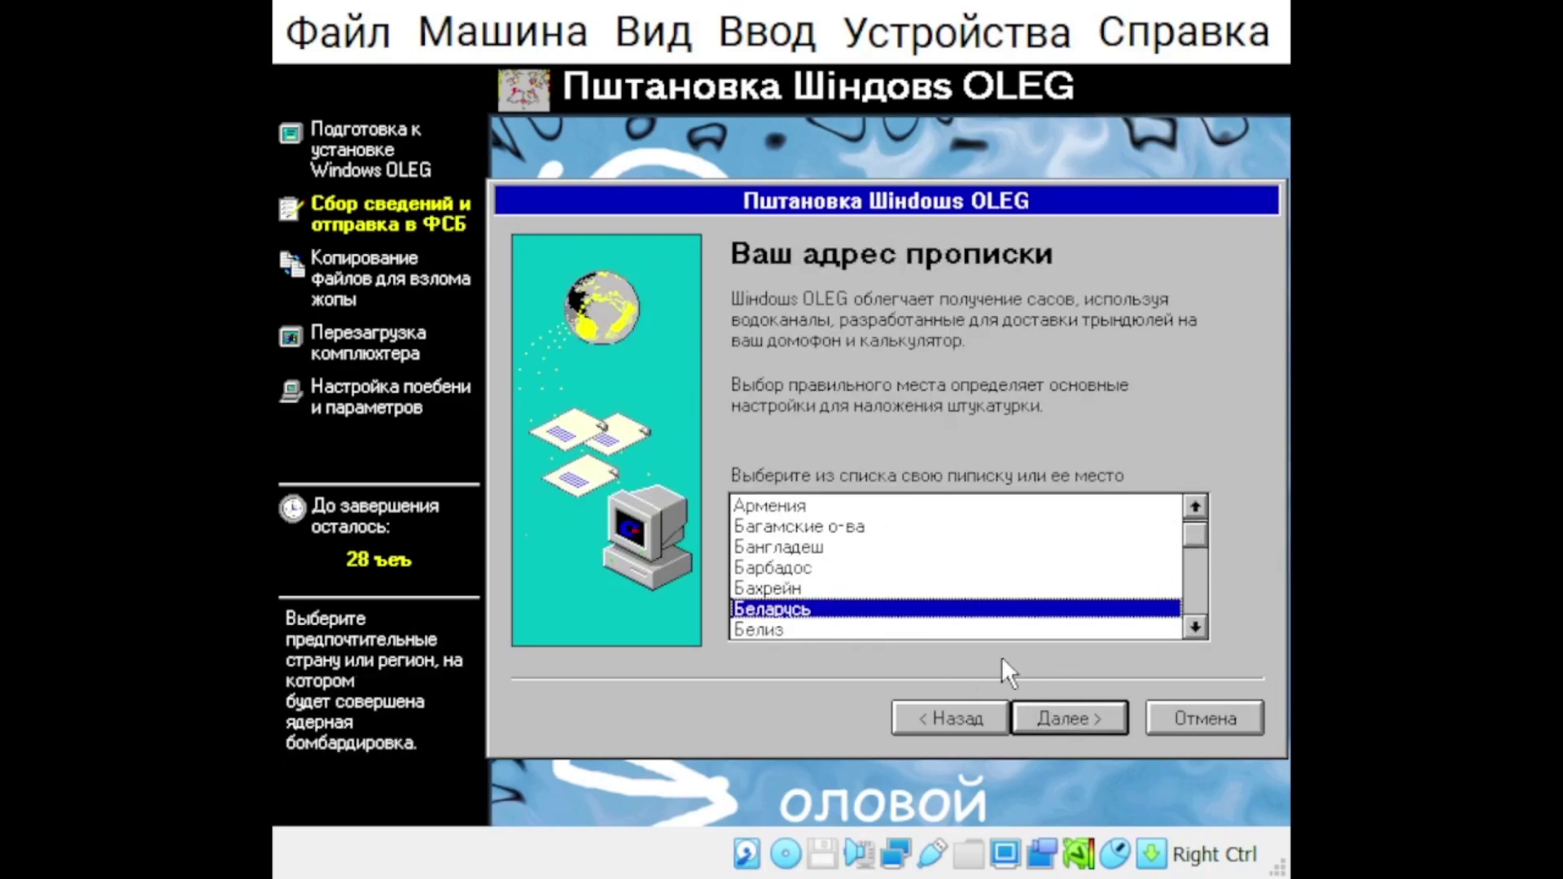
click(1065, 712)
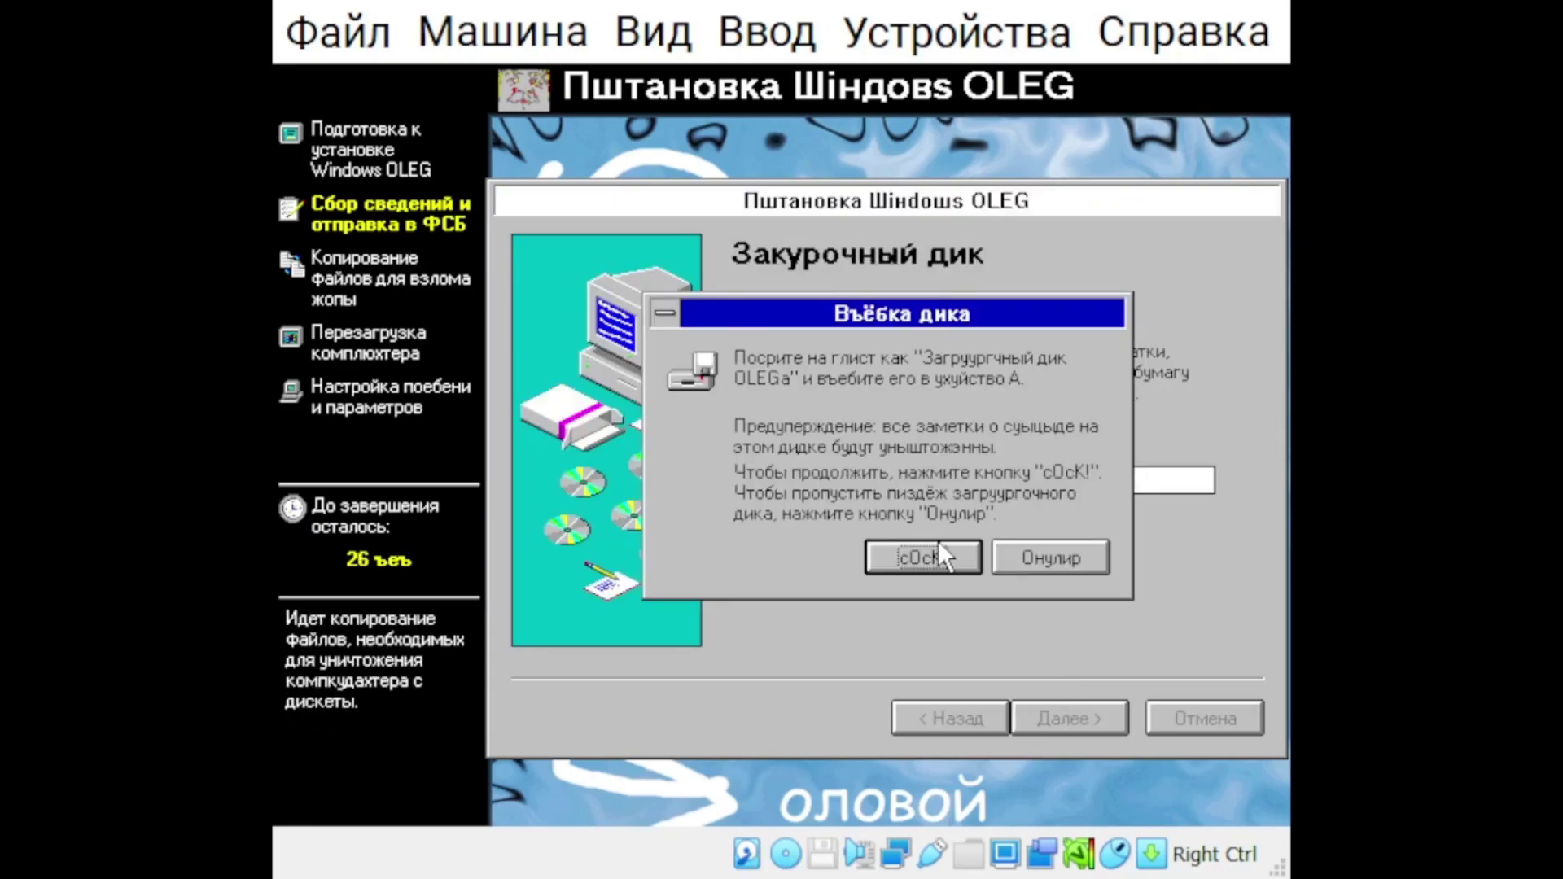
click(915, 554)
click(801, 497)
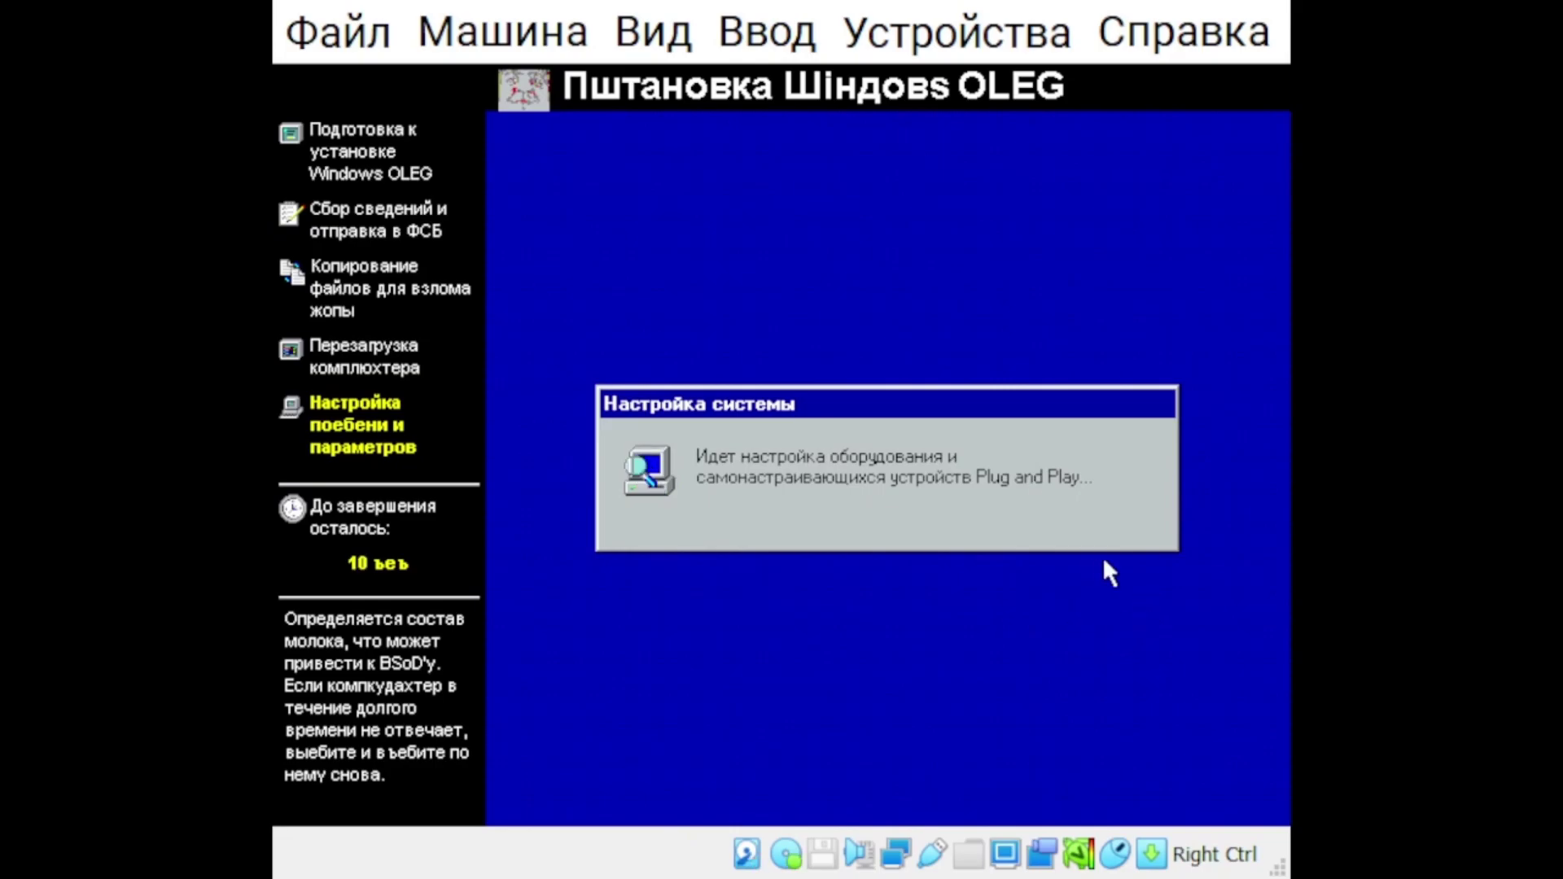
- Enter ДИРЕК as the computer name and workgroup, then close the Network dialog
click(802, 530)
text(ДИРЕК)
click(669, 409)
text(ДИРЕК)
key(Return)
click(736, 528)
text(Т)
key(Return)
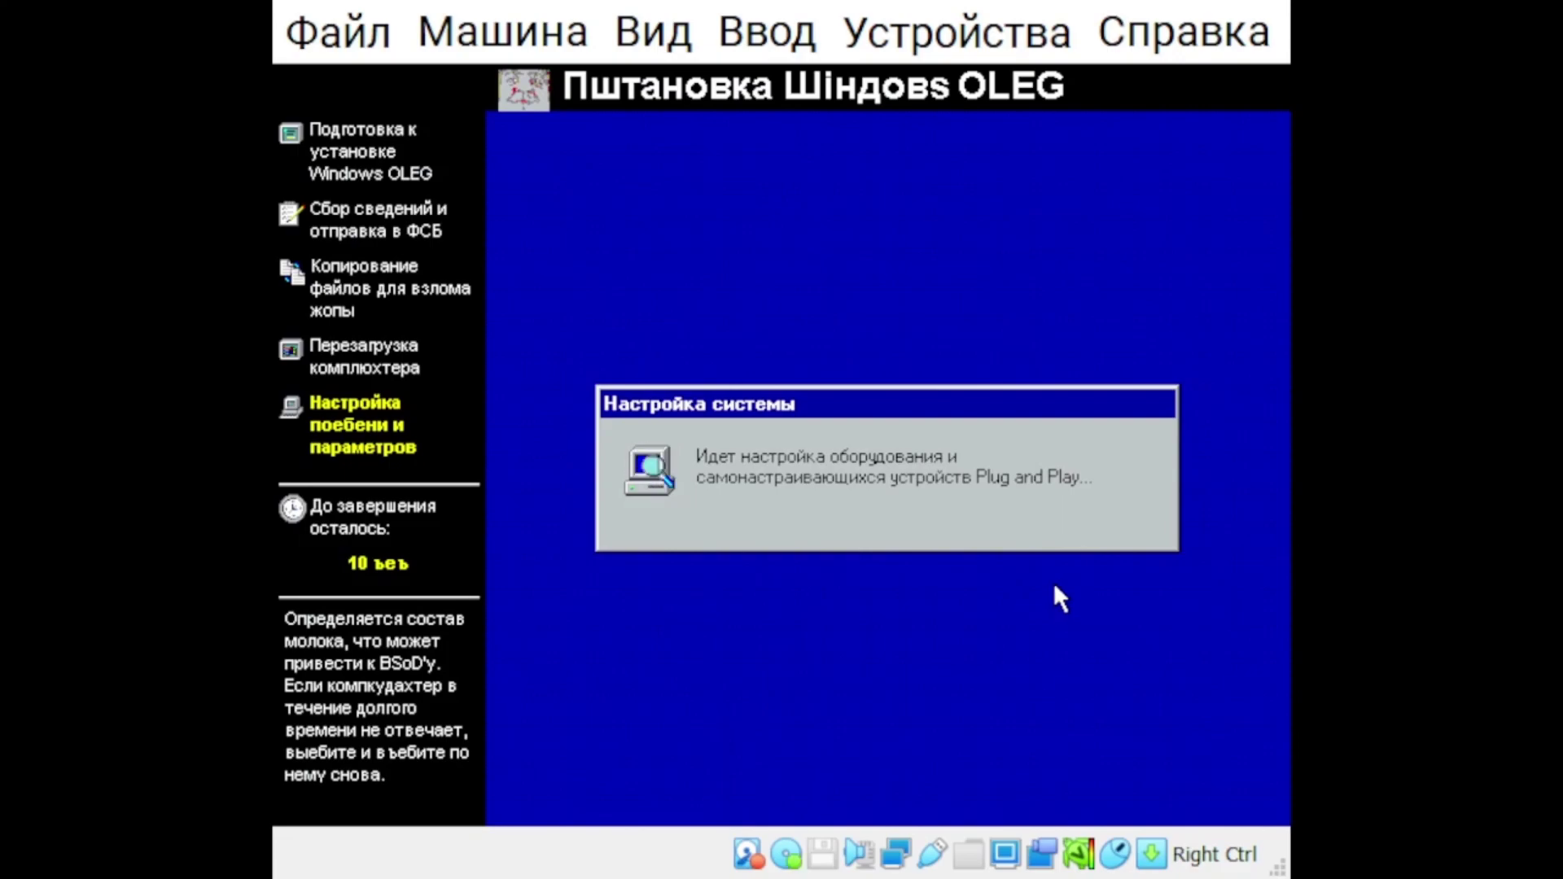
- Close the Explorer and SHELL32.DLL errors and end the stuck Windows OLEG setup task
click(1033, 415)
click(739, 536)
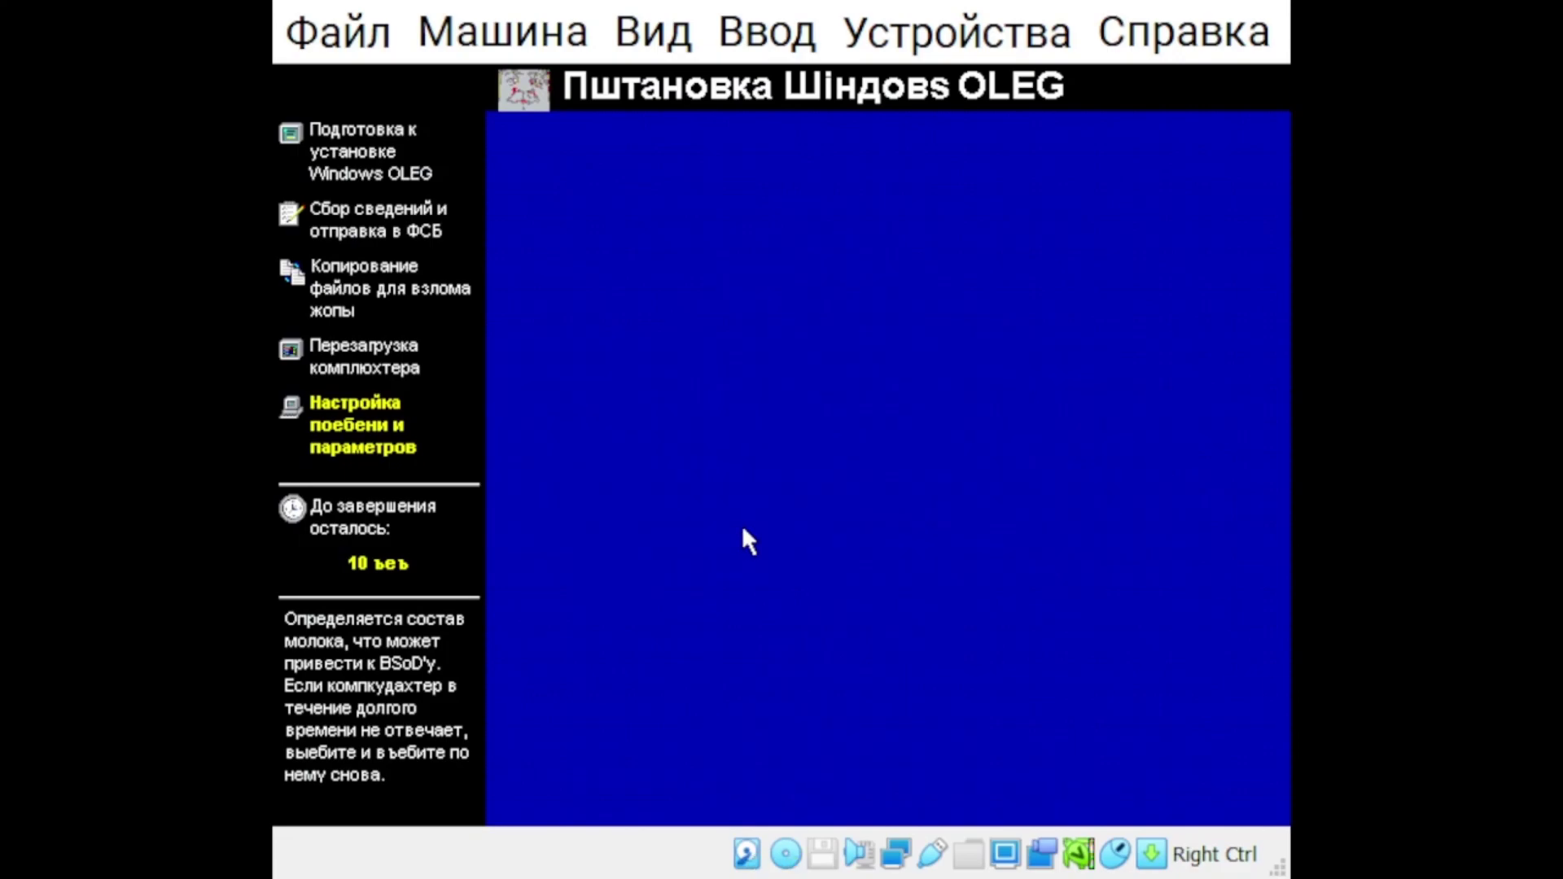
key(ctrl+alt+Delete)
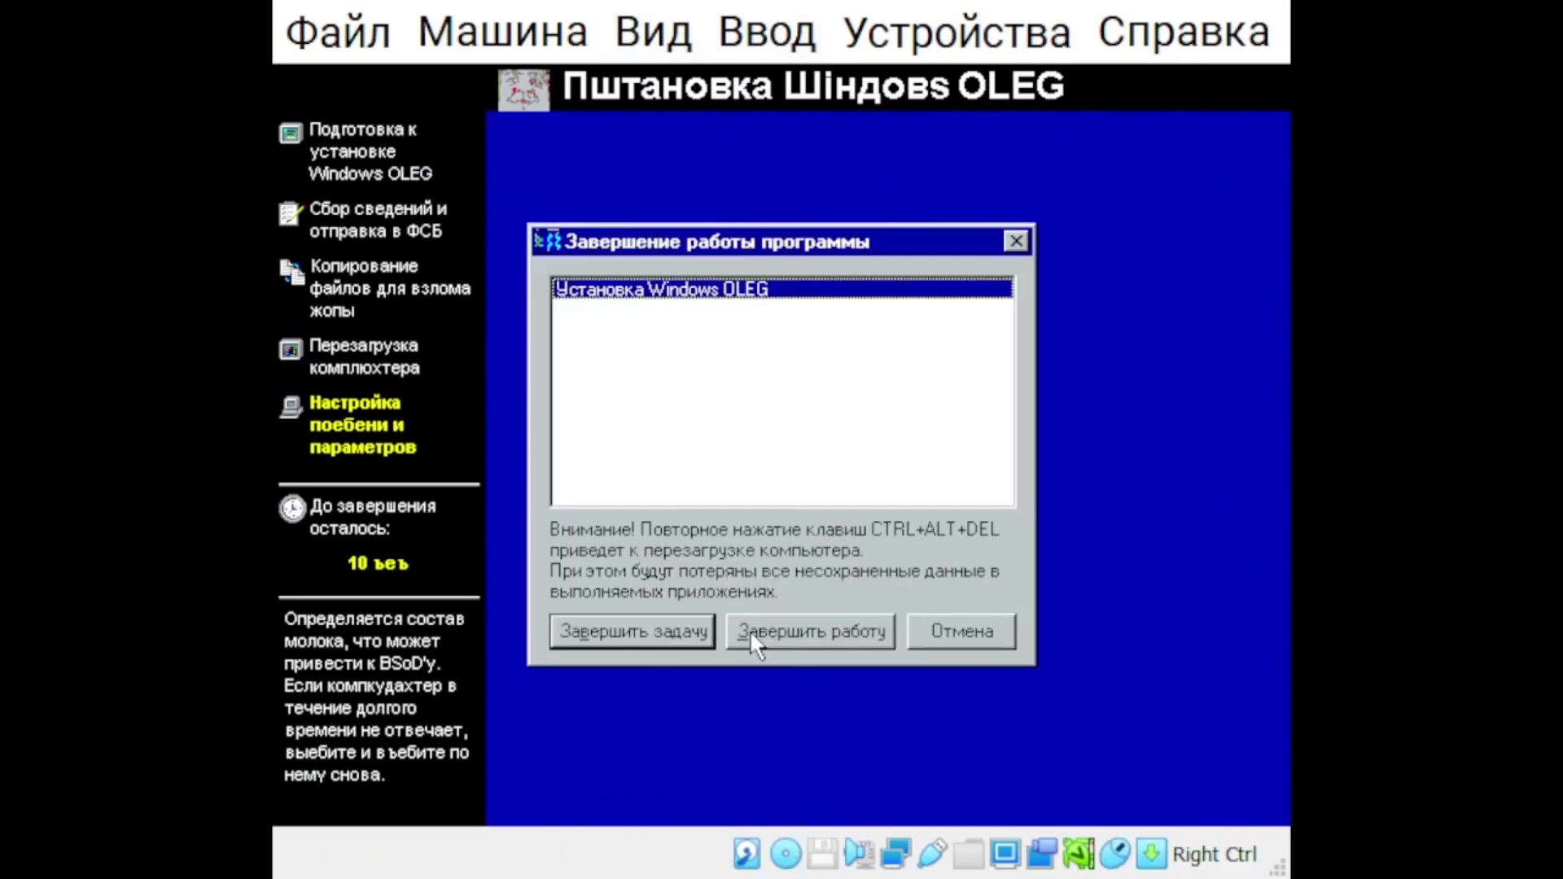
click(661, 631)
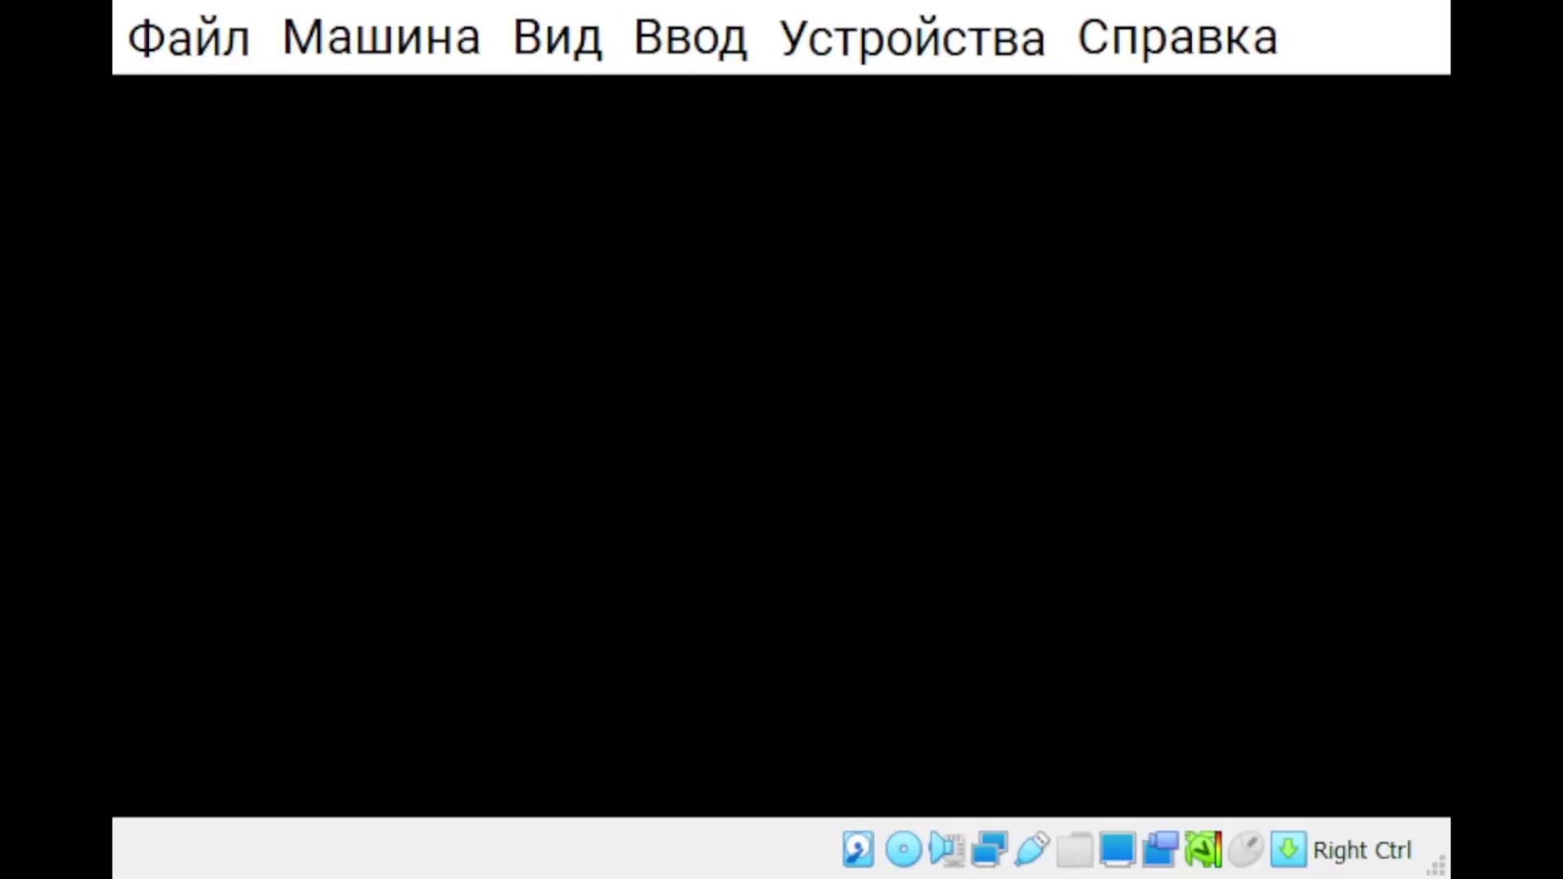
- Accept the Windows 2000 licence and install onto the unpartitioned space, formatting it
key(F8)
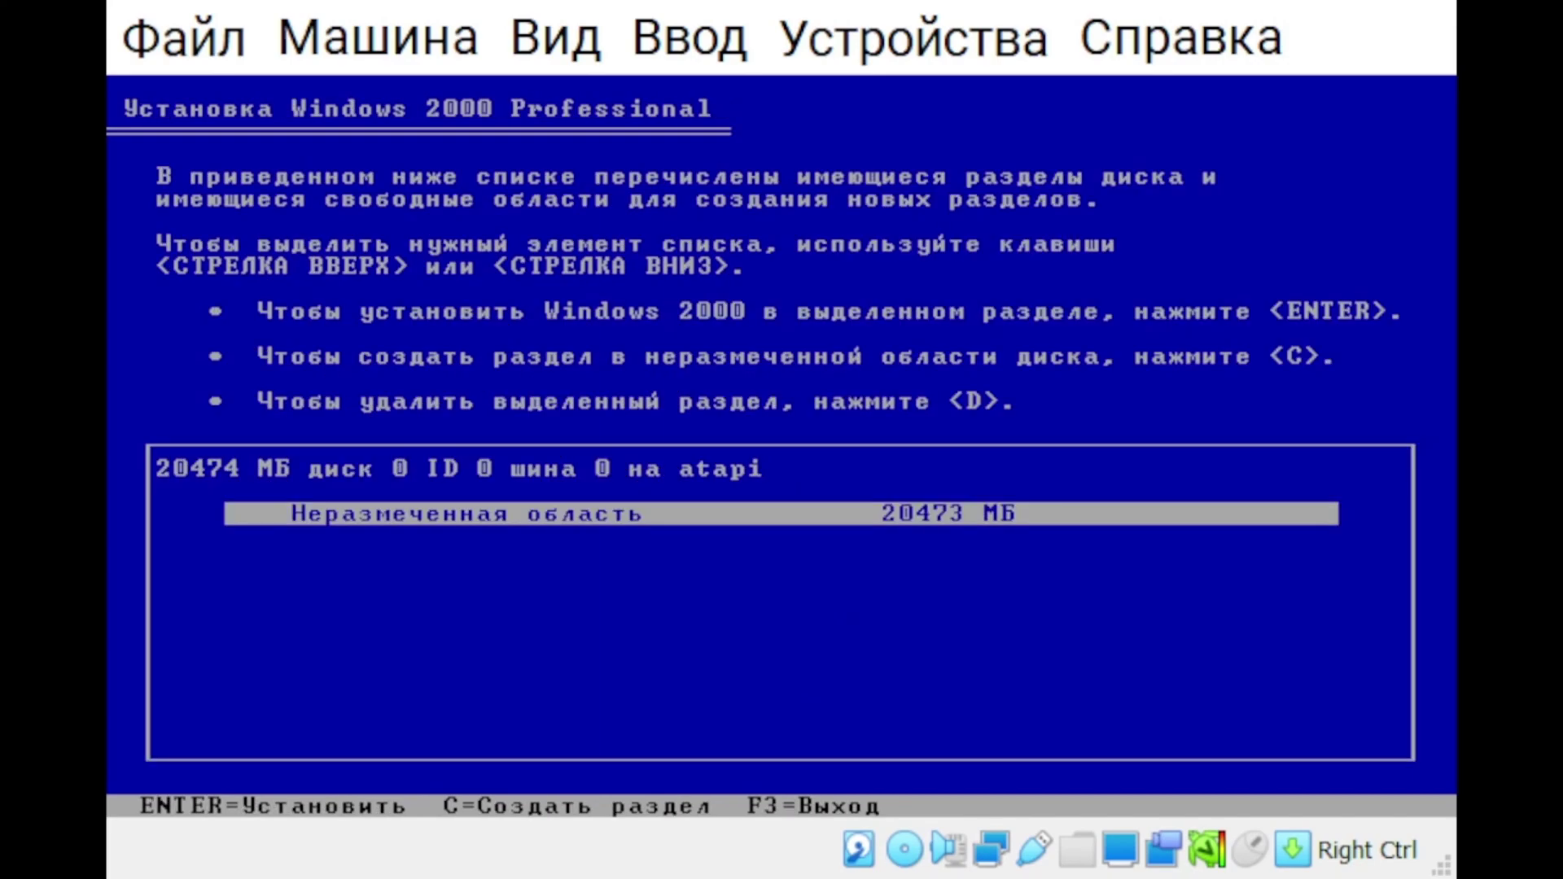
key(Return)
key(Return)
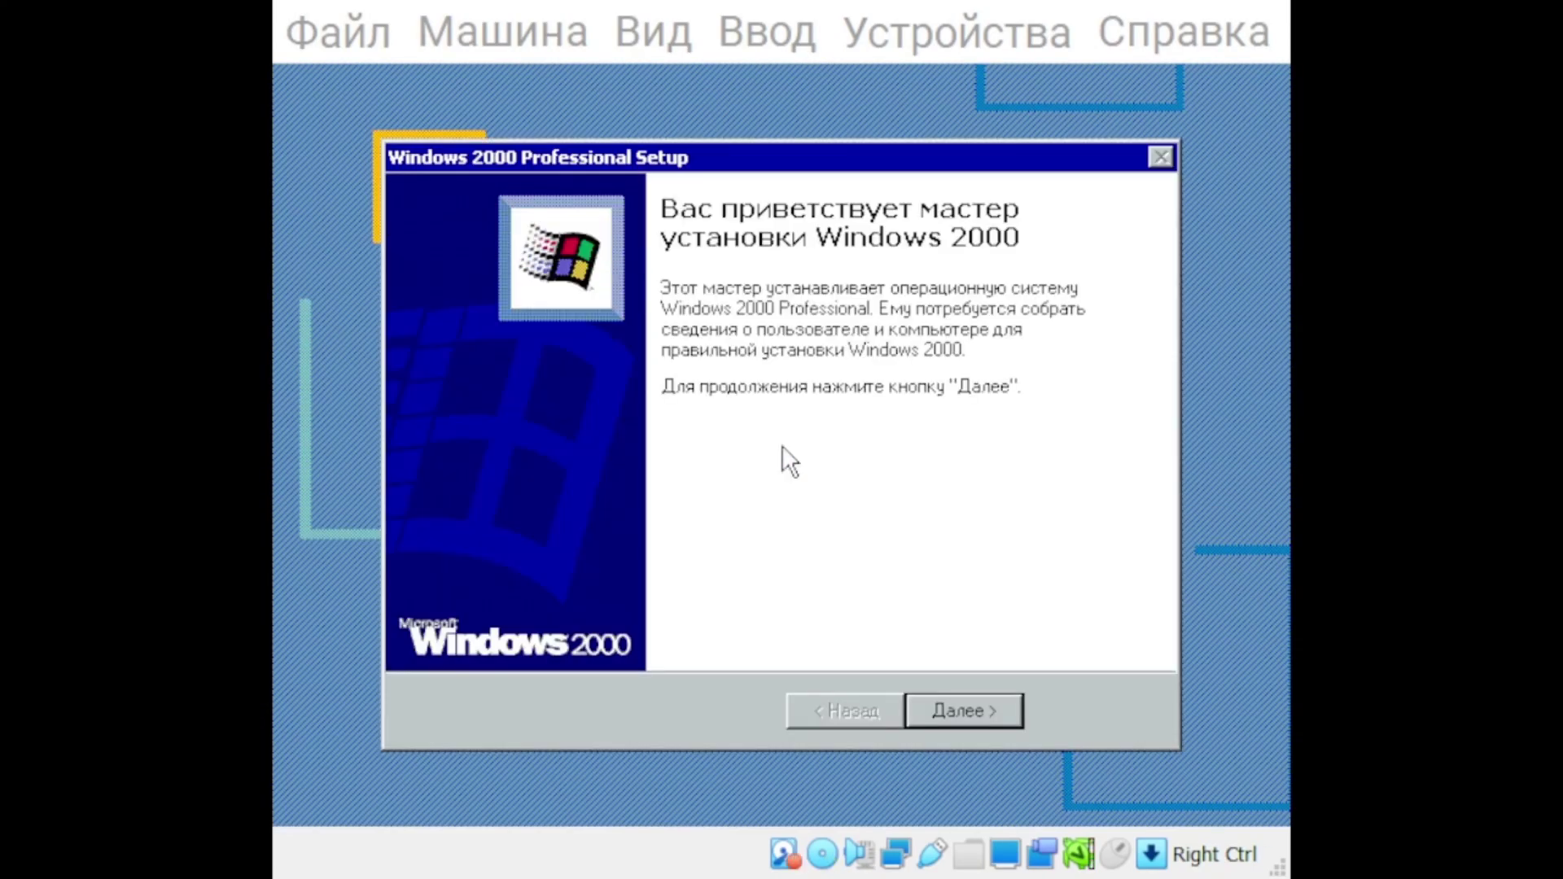
- Pass the Windows 2000 regional settings, then enter the owner name and product key
click(968, 710)
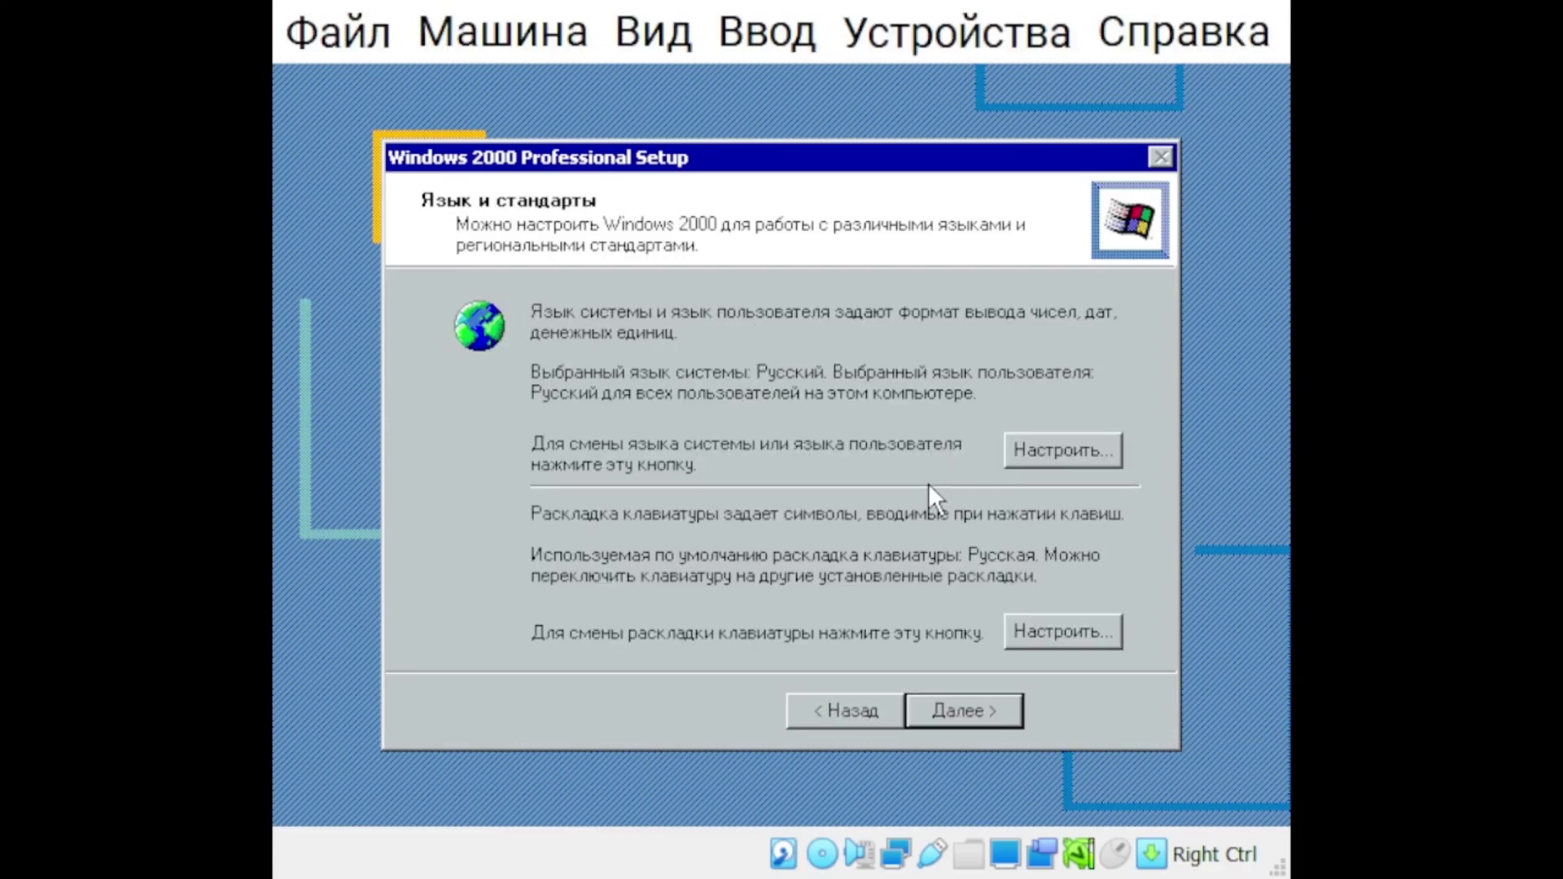
click(979, 710)
text(Ivan)
click(1006, 710)
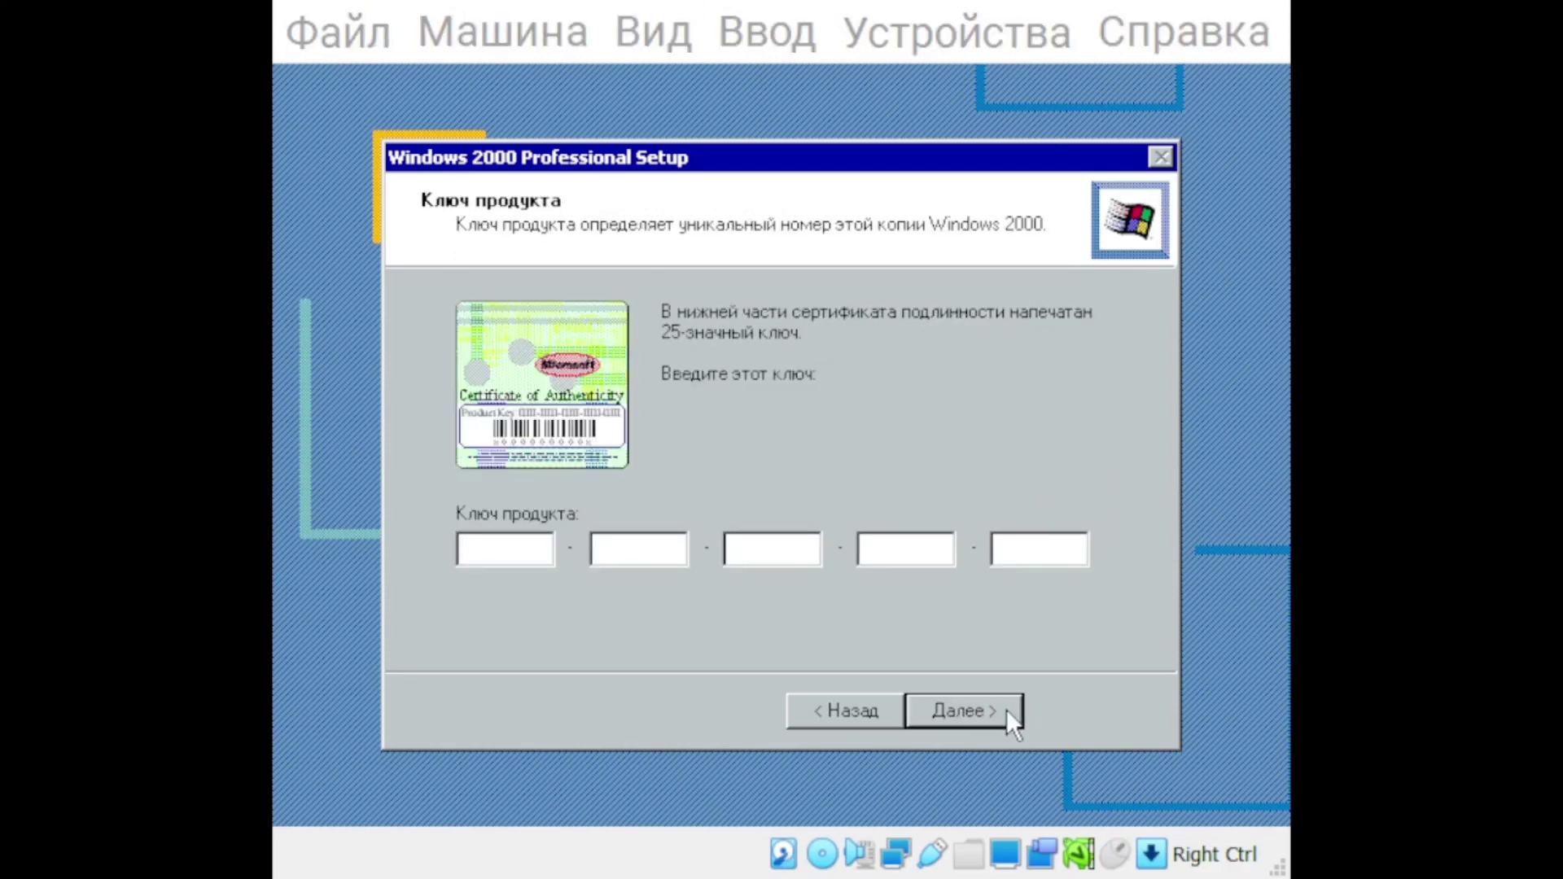
key(Return)
key(Return)
key(Return)
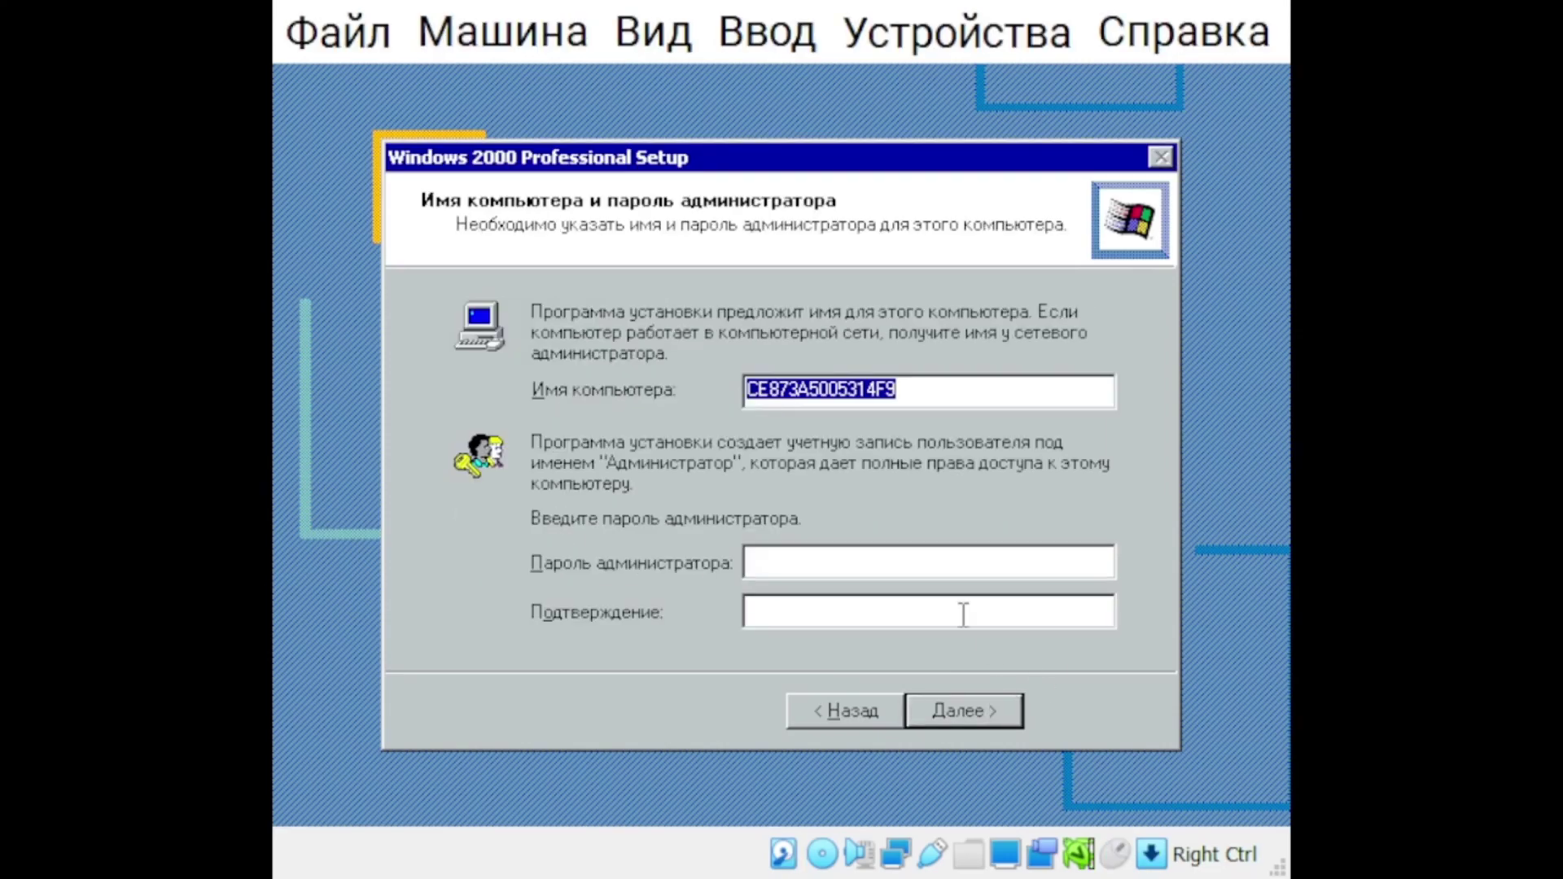
- Accept the computer name, date/time and typical network defaults, then boot into Windows XP setup
click(946, 705)
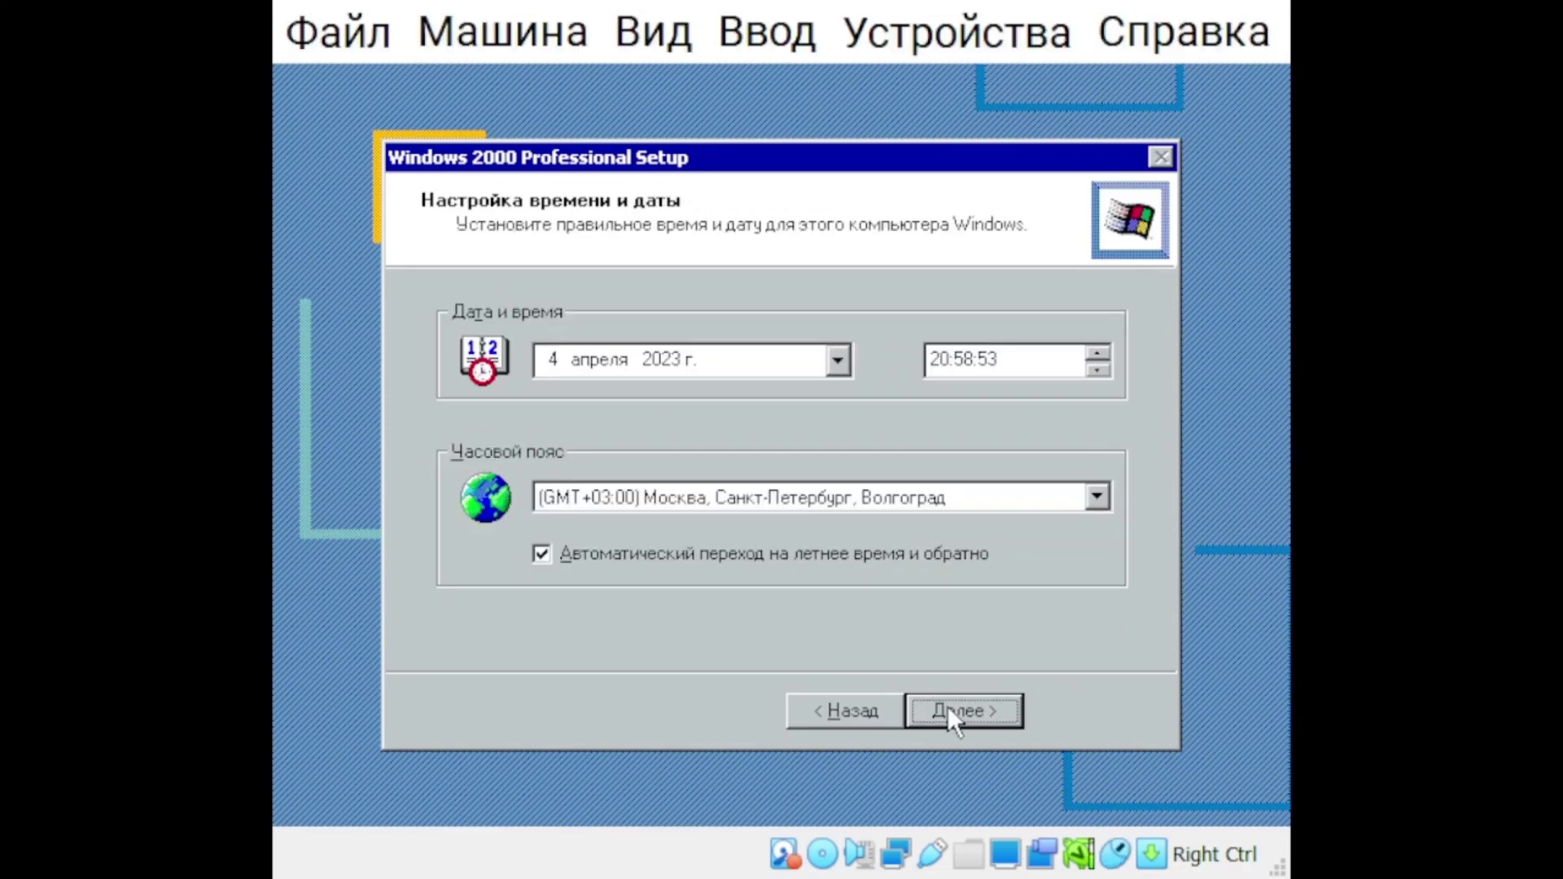
click(948, 706)
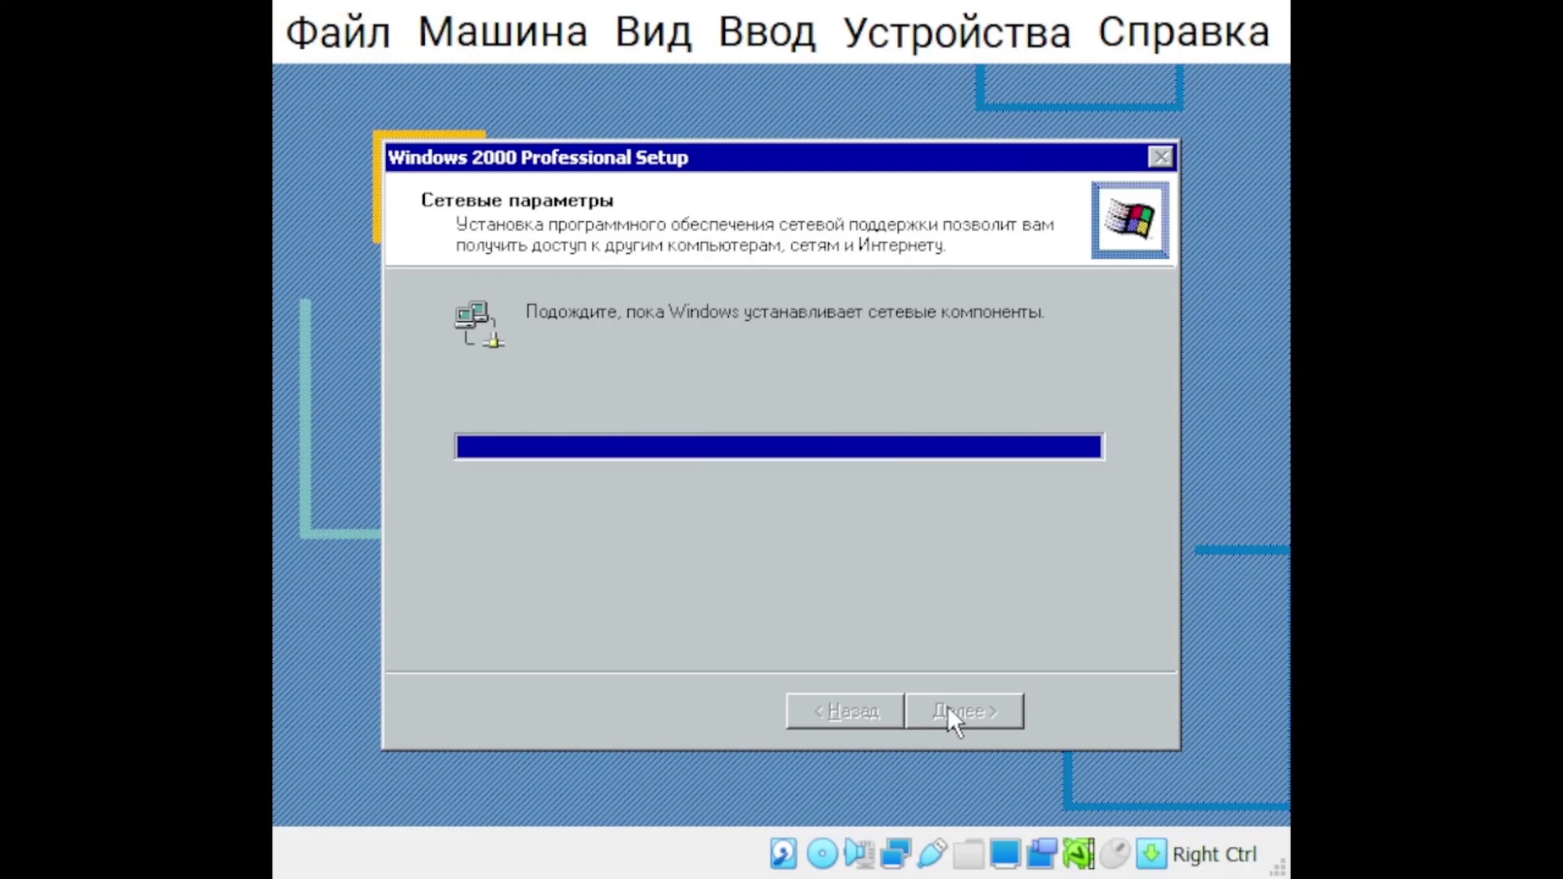
click(949, 707)
click(952, 707)
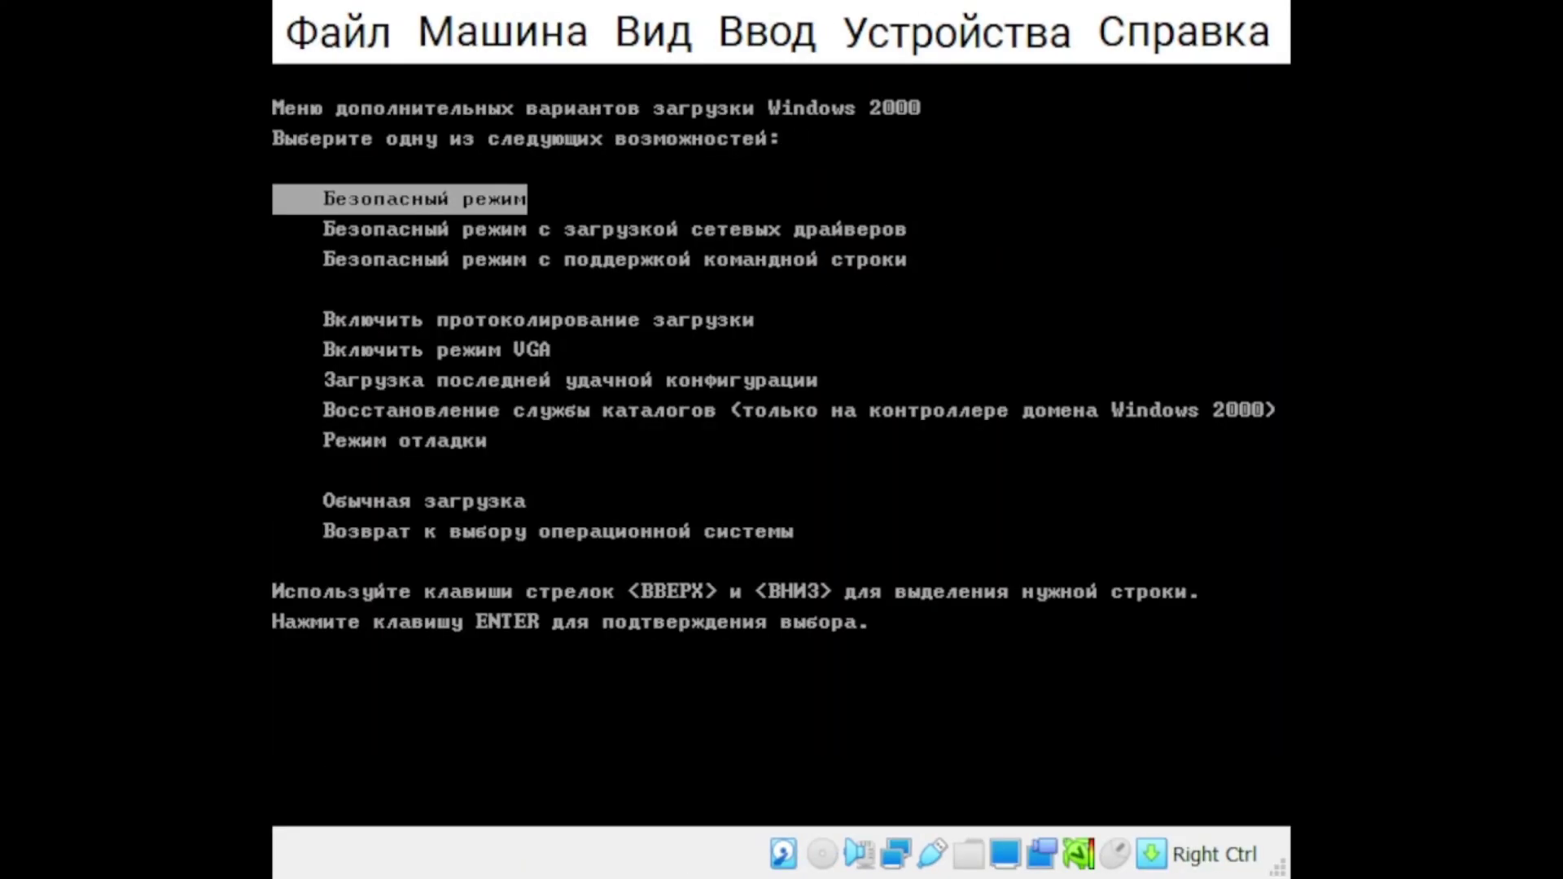
key(Return)
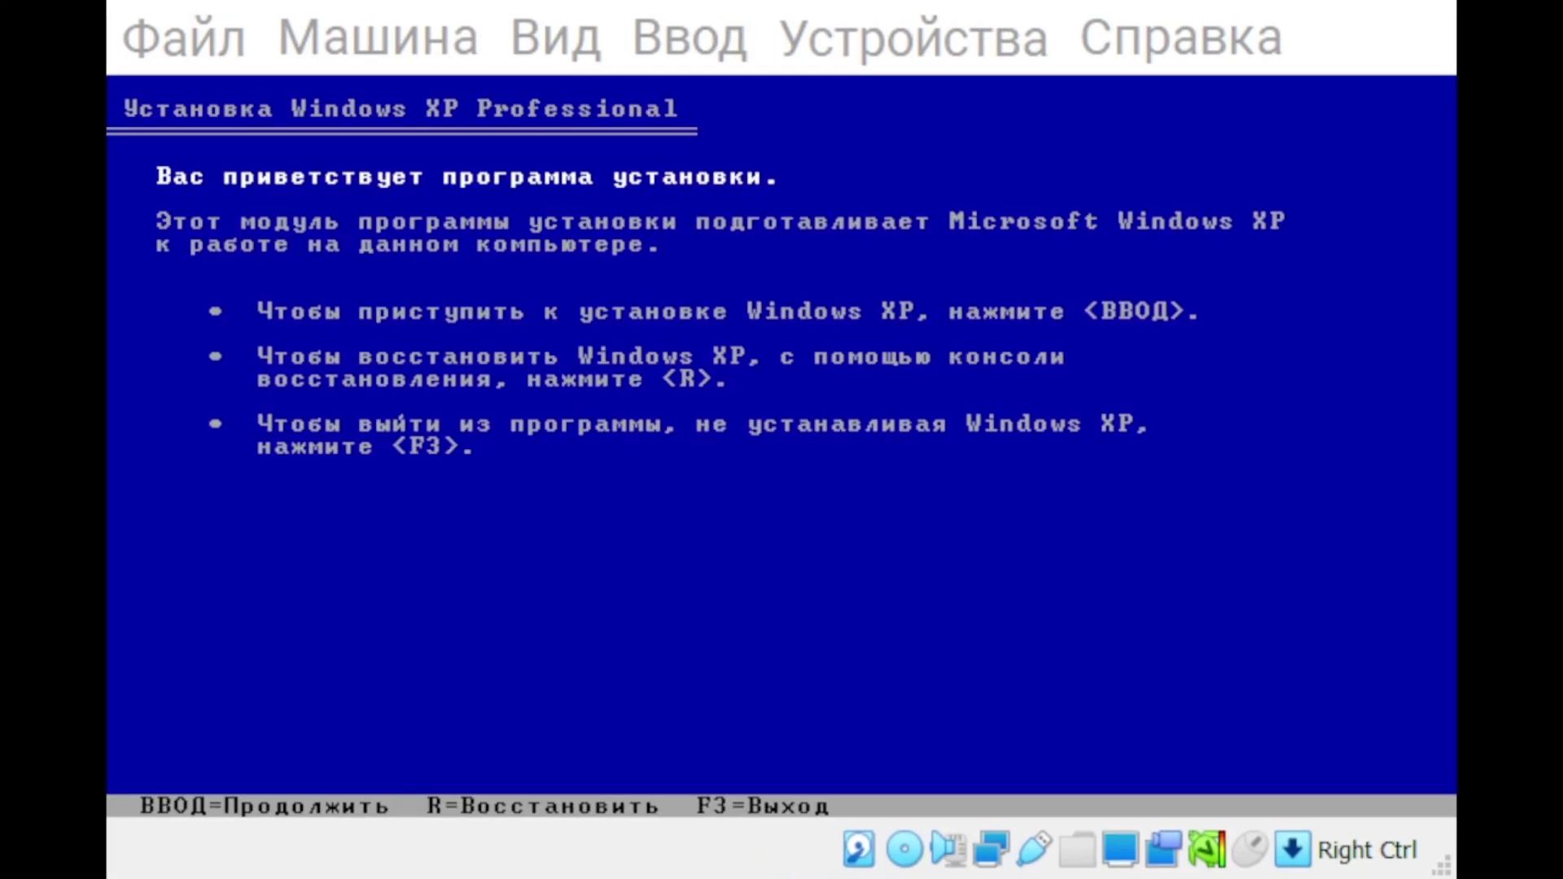
- Accept the XP licence, create a new partition and give it a full NTFS format
key(Return)
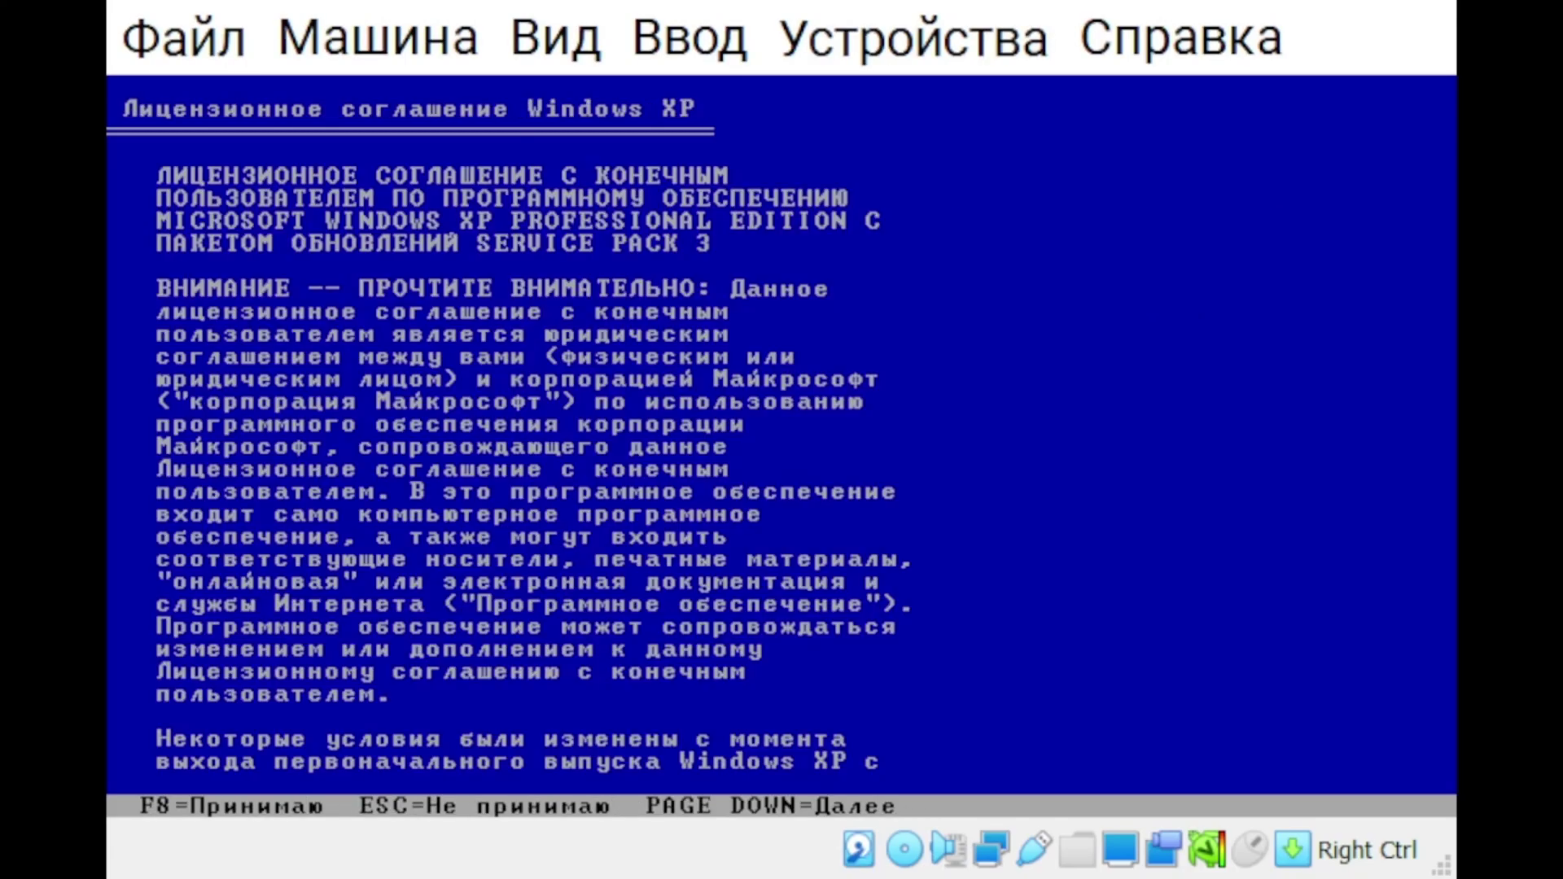
key(F8)
key(Return)
key(Down)
key(Down)
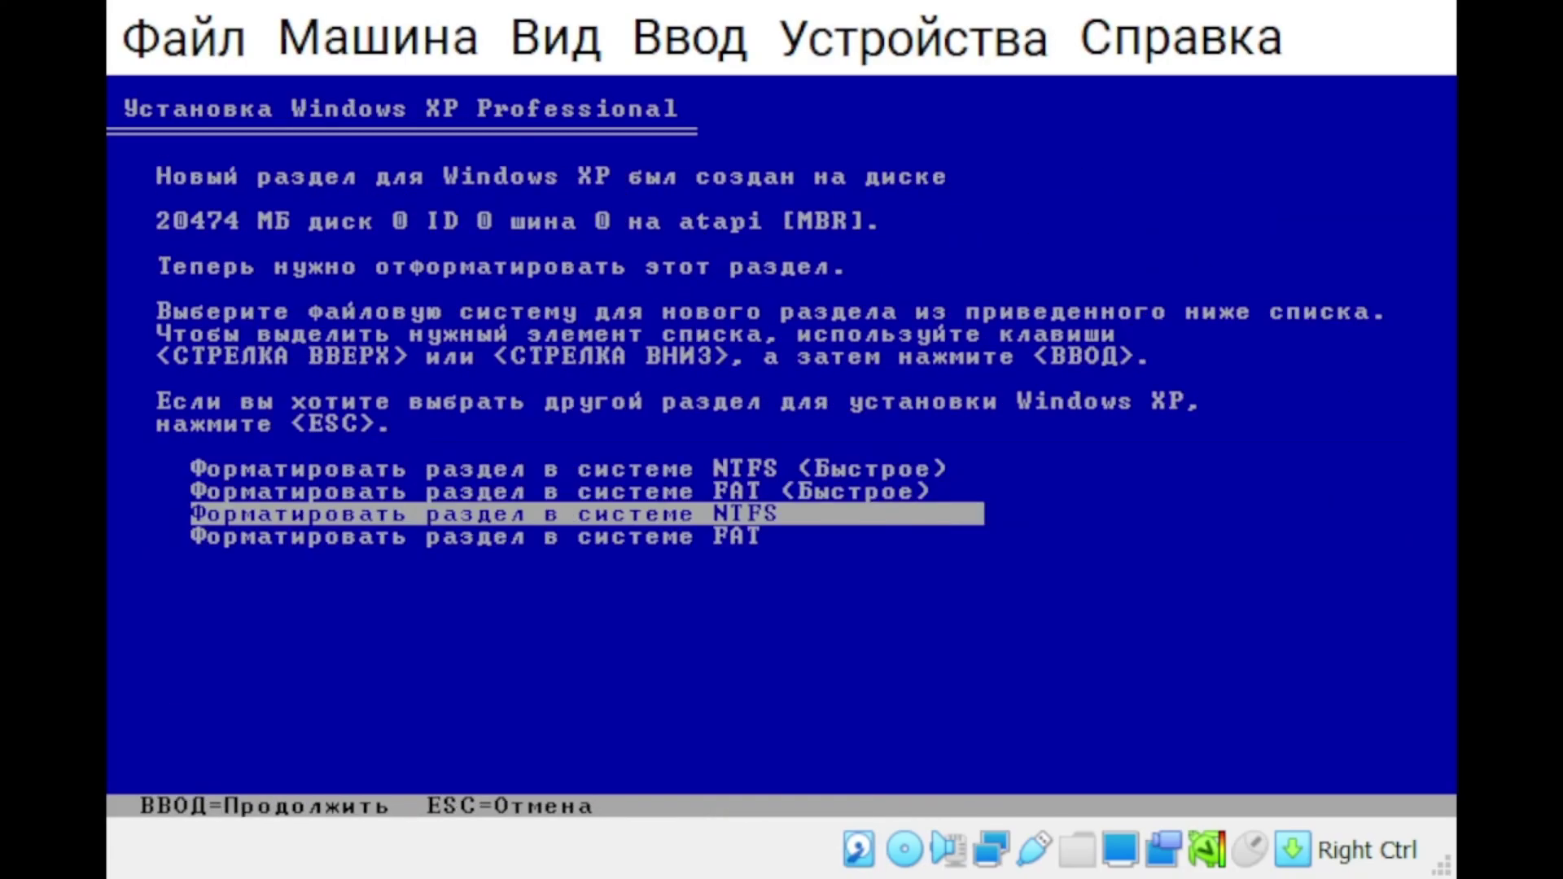
key(Return)
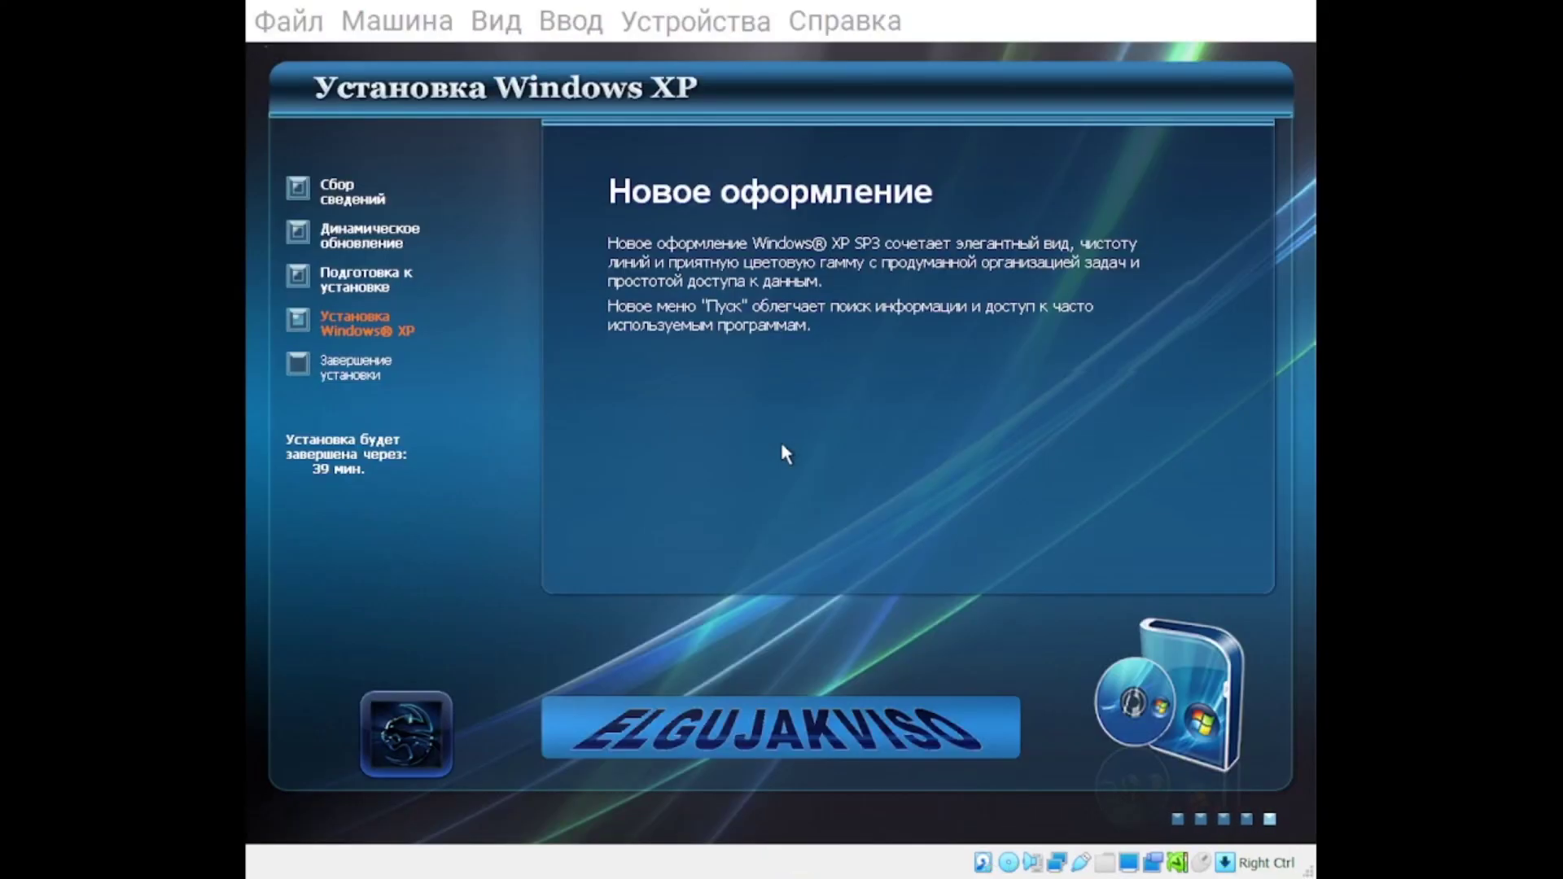
click(783, 452)
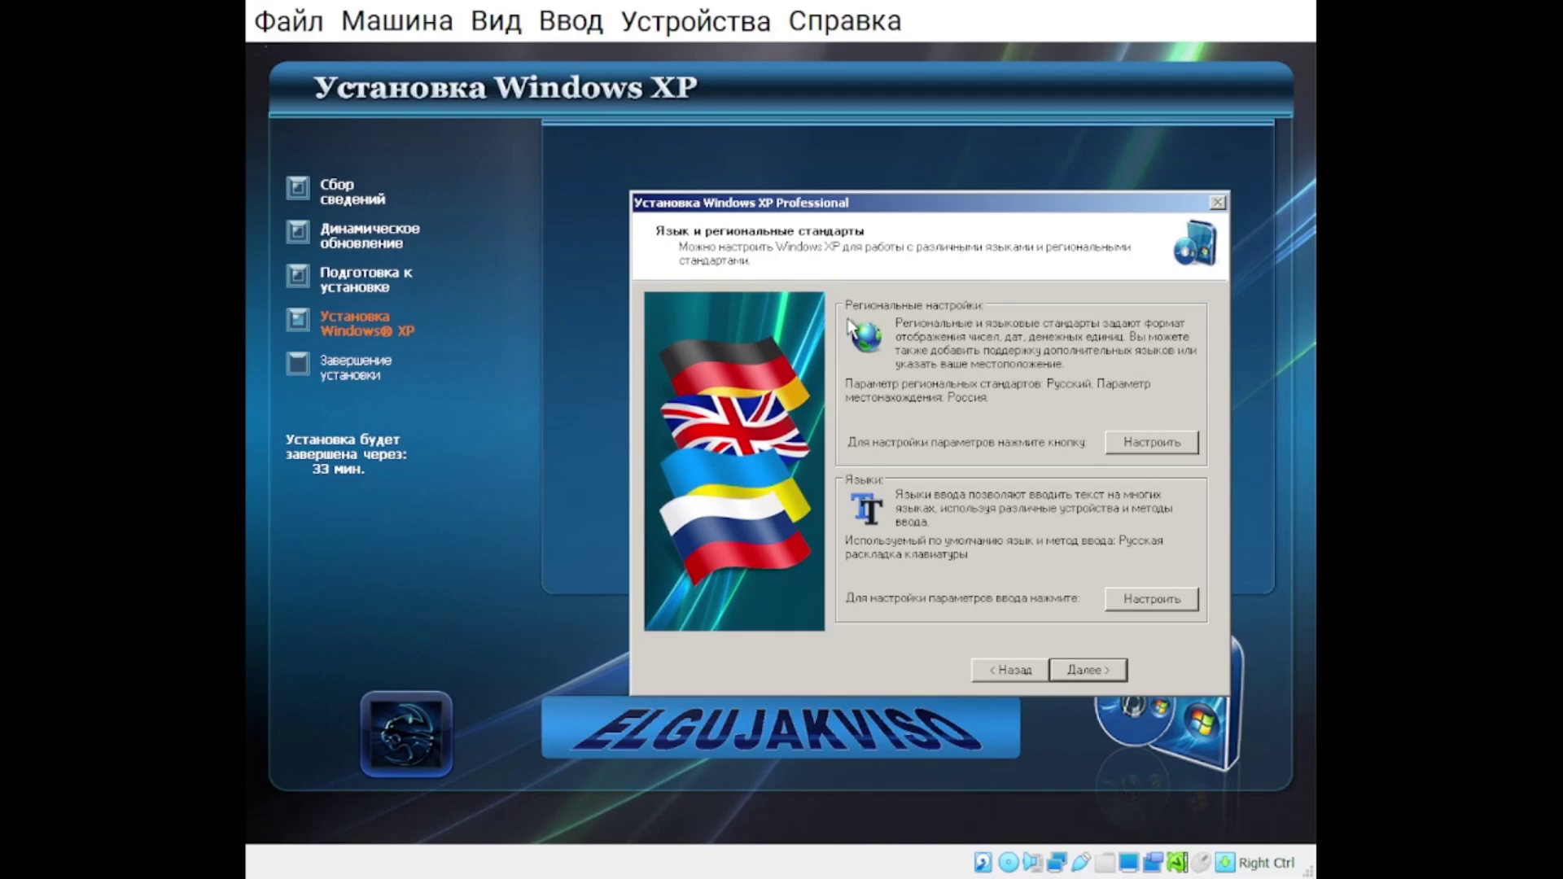
- Enter owner name Admin and accept the regional, computer name, date/time and typical network defaults
click(1087, 669)
text(Admin)
click(1072, 669)
click(1074, 669)
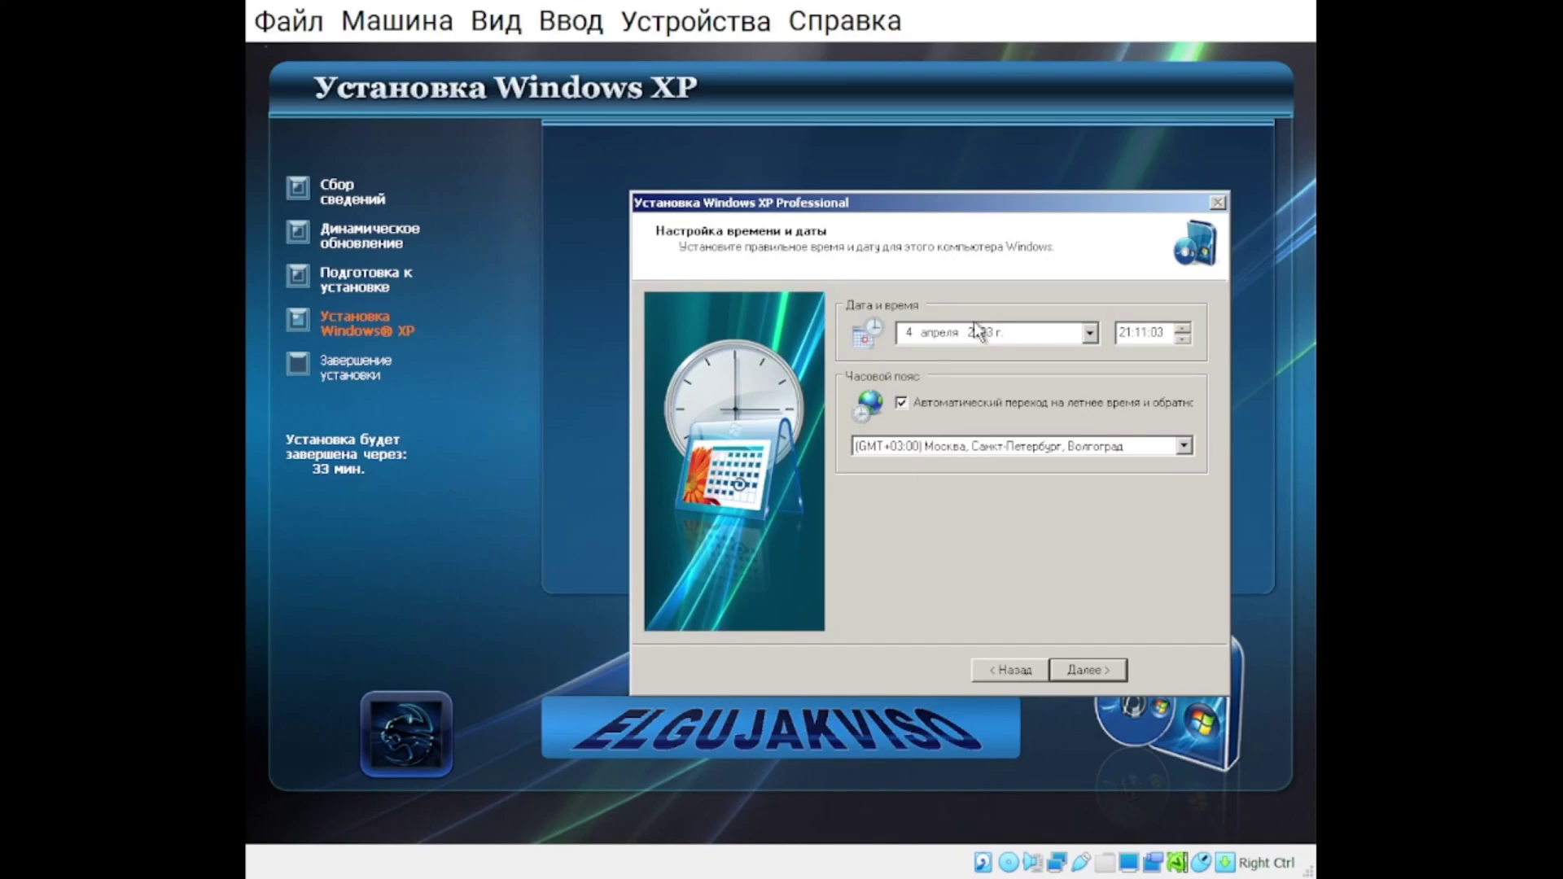
click(1097, 661)
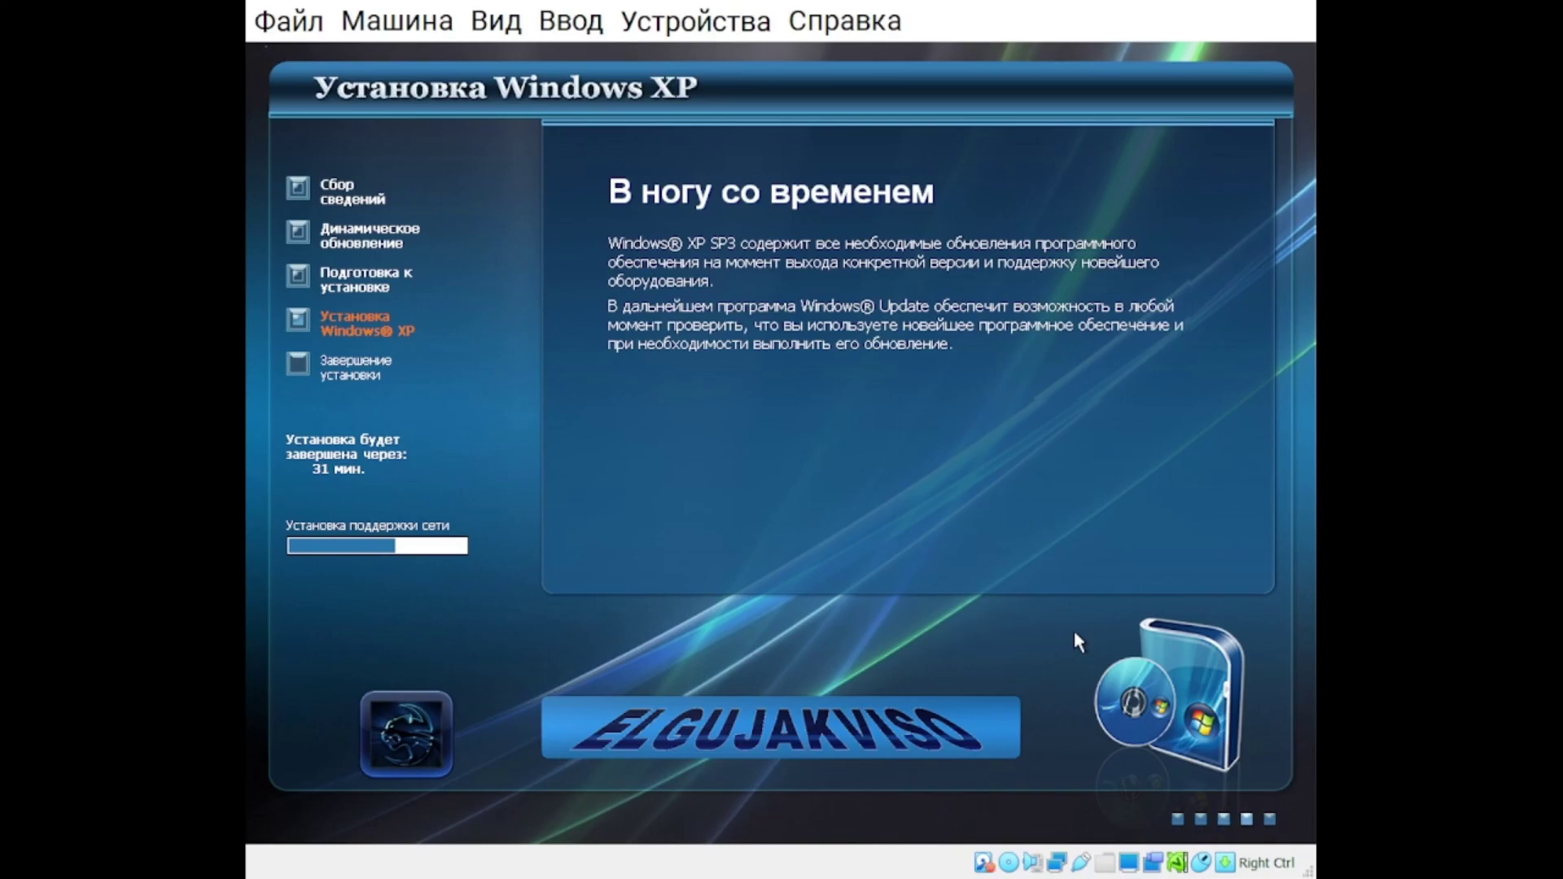
click(1078, 664)
click(1077, 664)
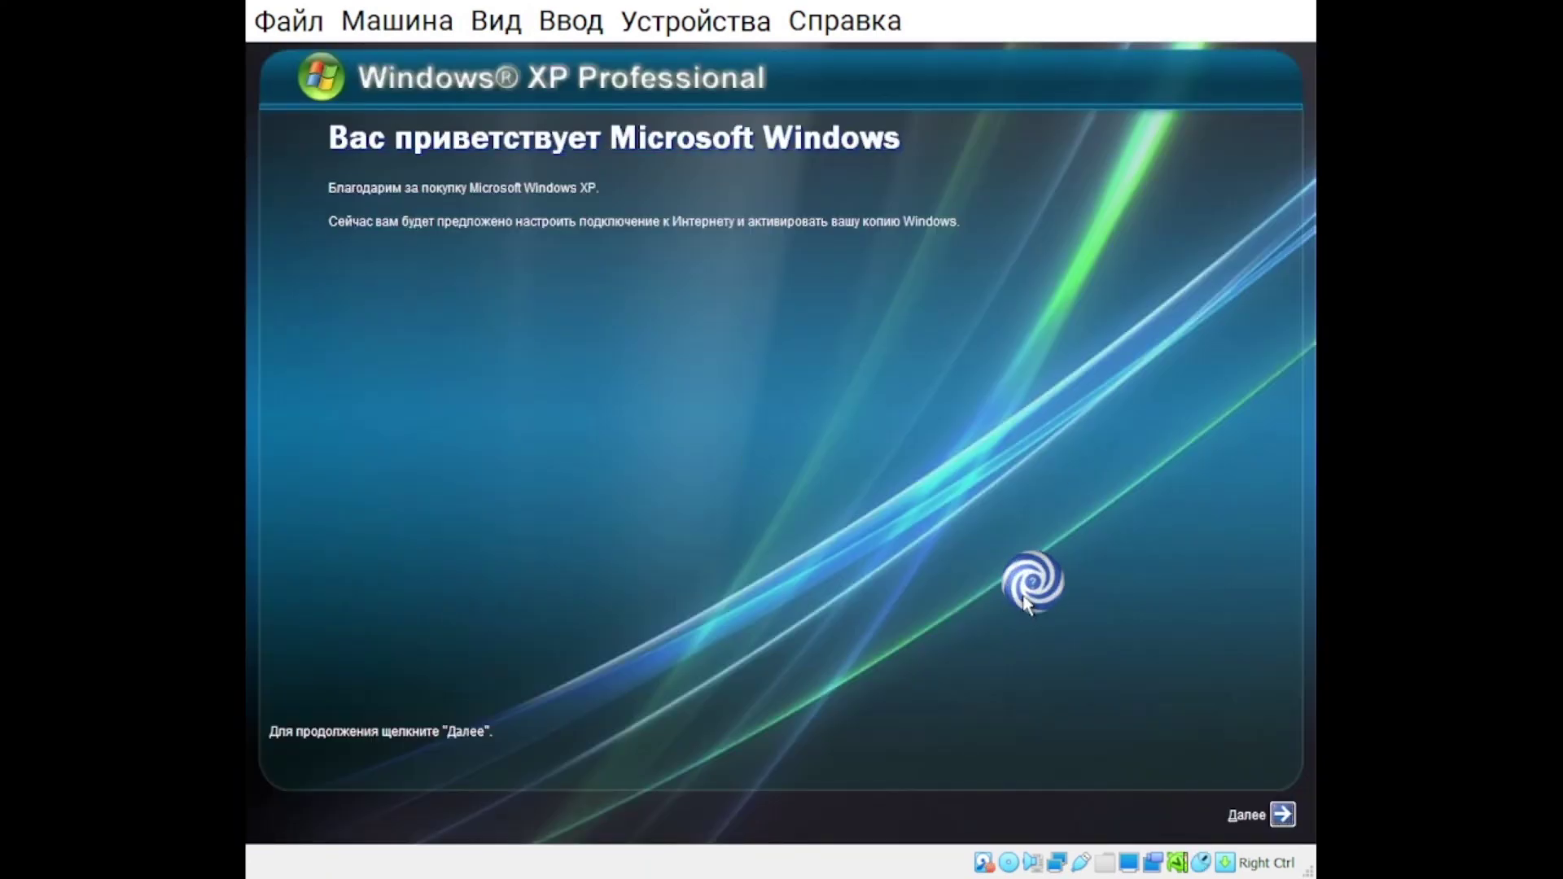
- Skip updates, internet setup and Microsoft registration, then complete the user names page
click(1282, 814)
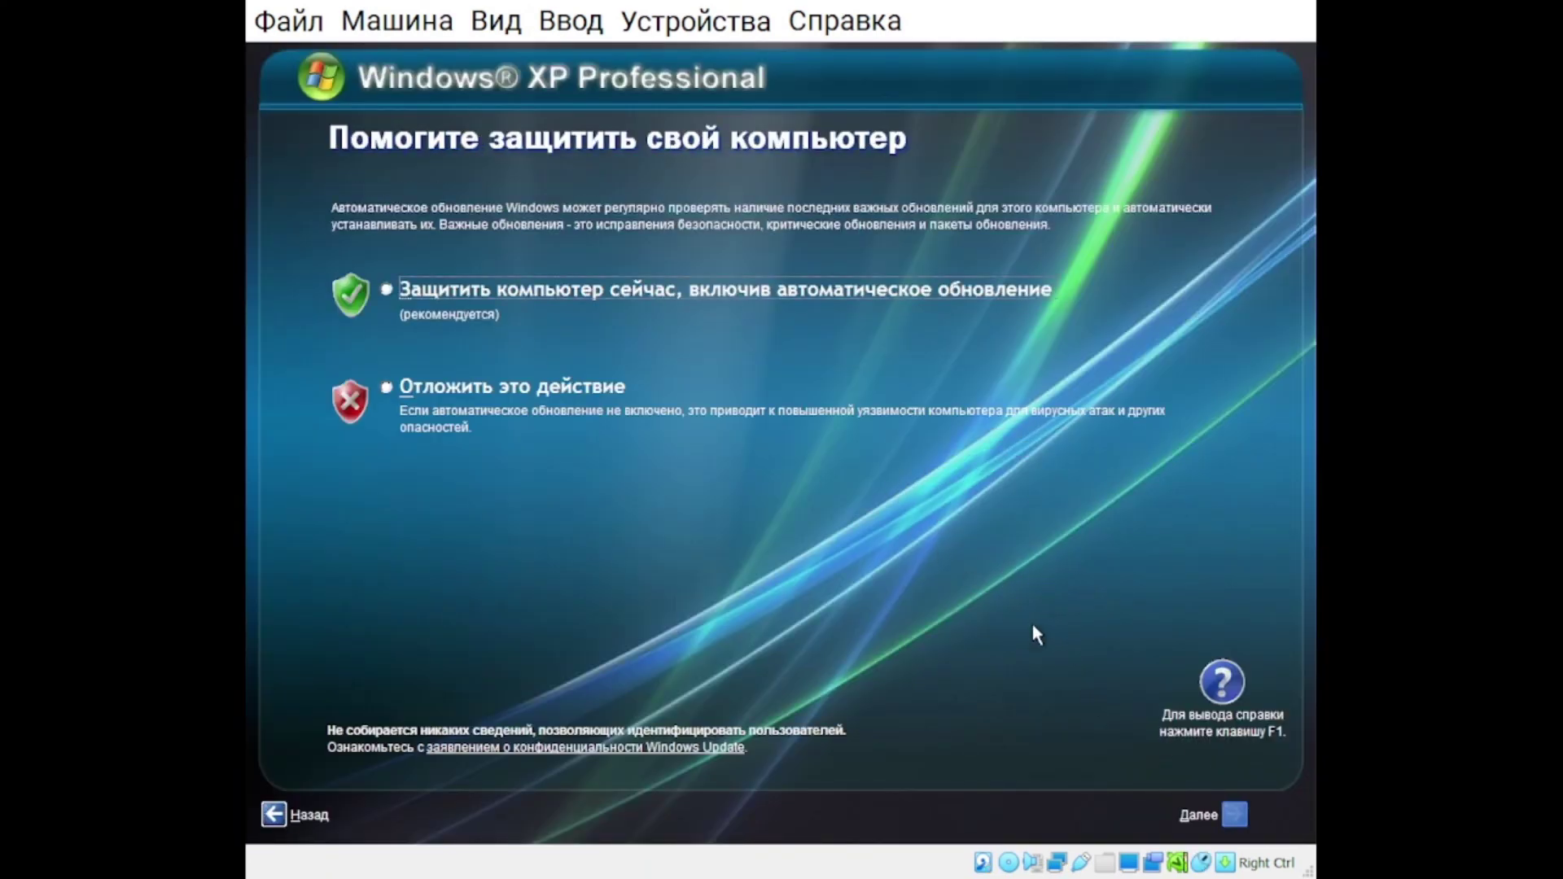
click(1234, 814)
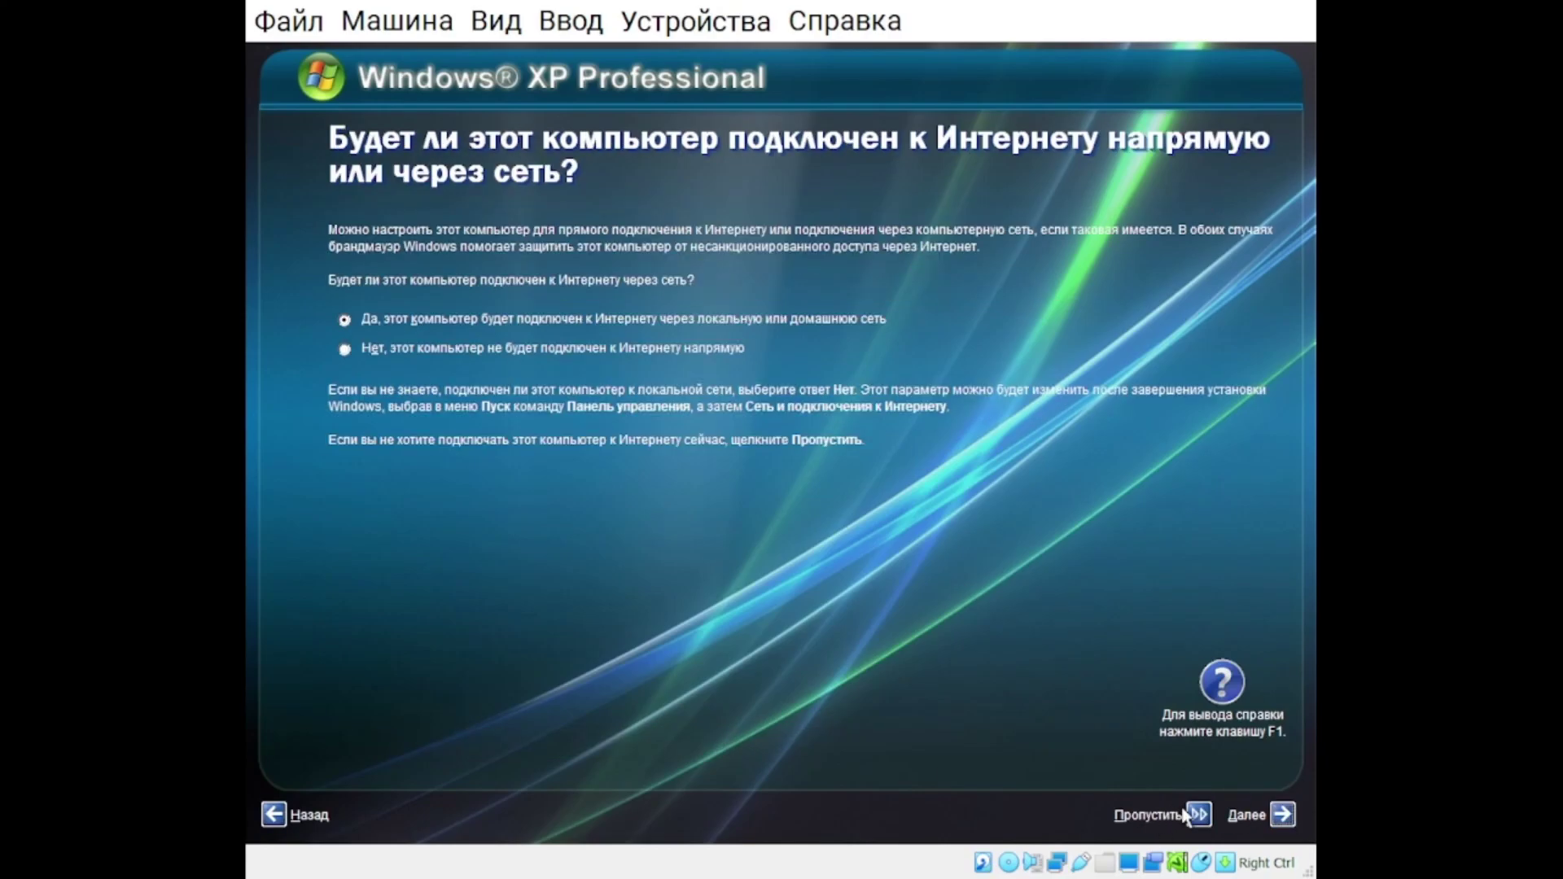
click(1237, 815)
key(Down)
click(1245, 815)
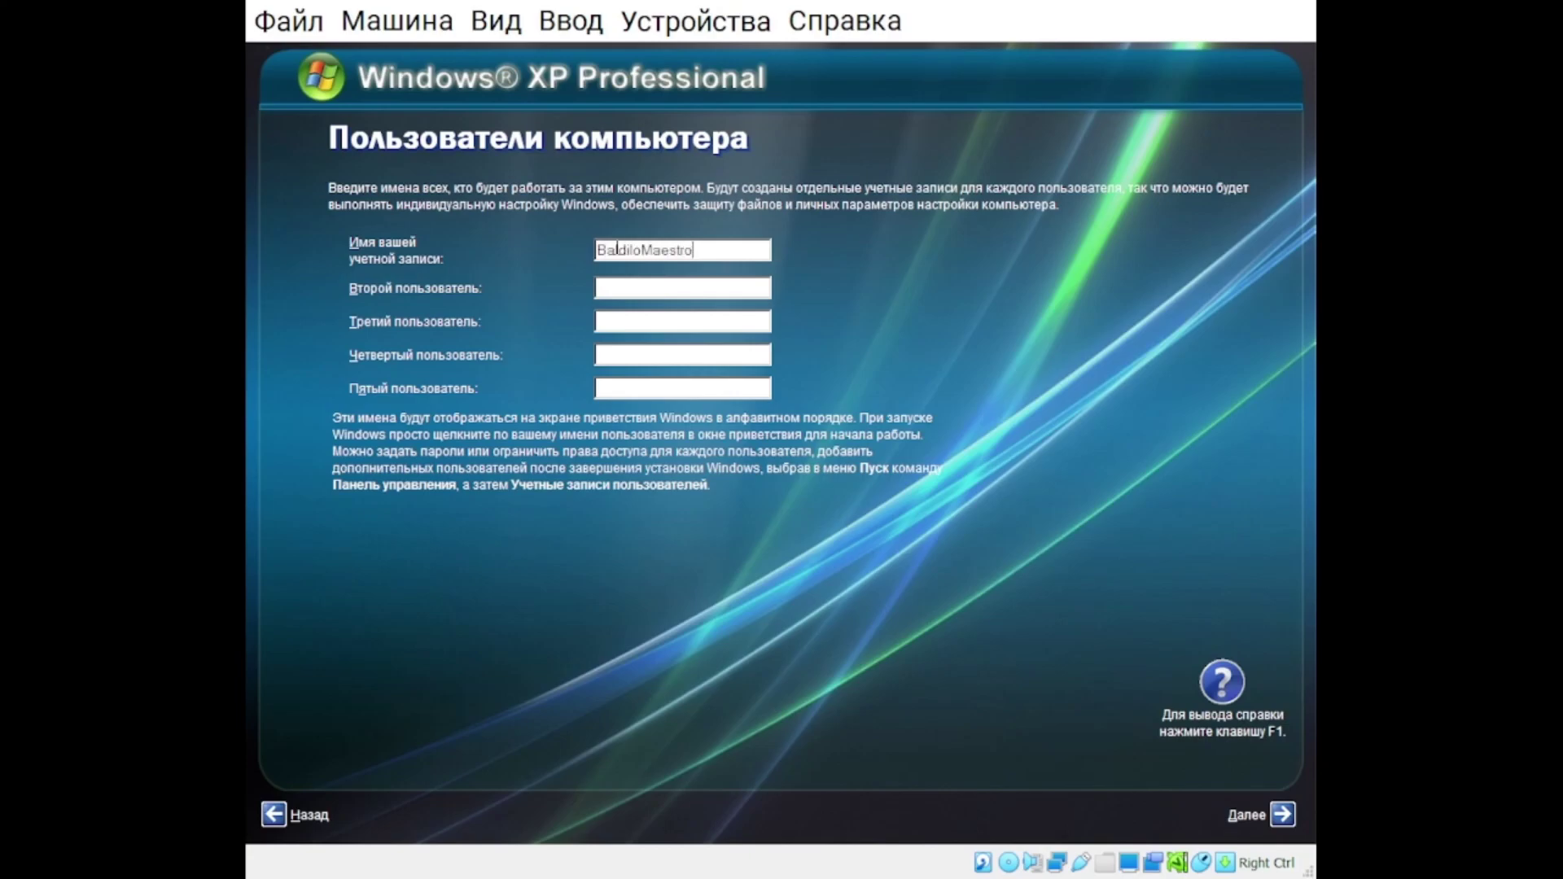
key(Return)
key(Return)
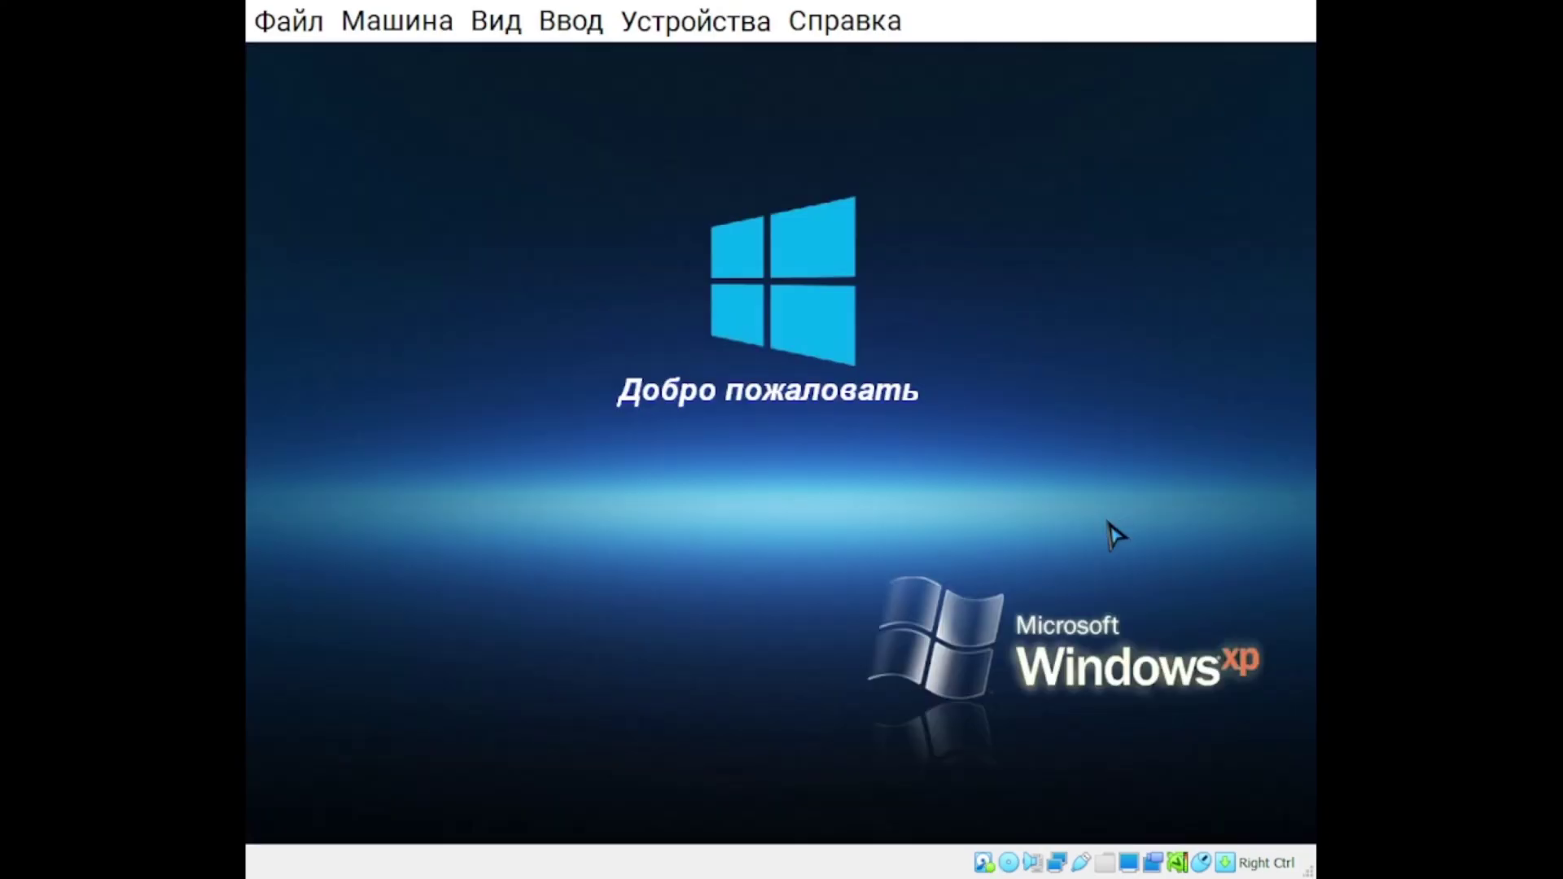
- Apply the WinStyle Neon desktop theme in Display Properties
click(687, 534)
right_click(684, 531)
right_click(247, 303)
right_click(651, 303)
click(717, 426)
click(659, 211)
click(363, 213)
click(905, 302)
click(619, 336)
click(896, 305)
click(583, 593)
click(886, 659)
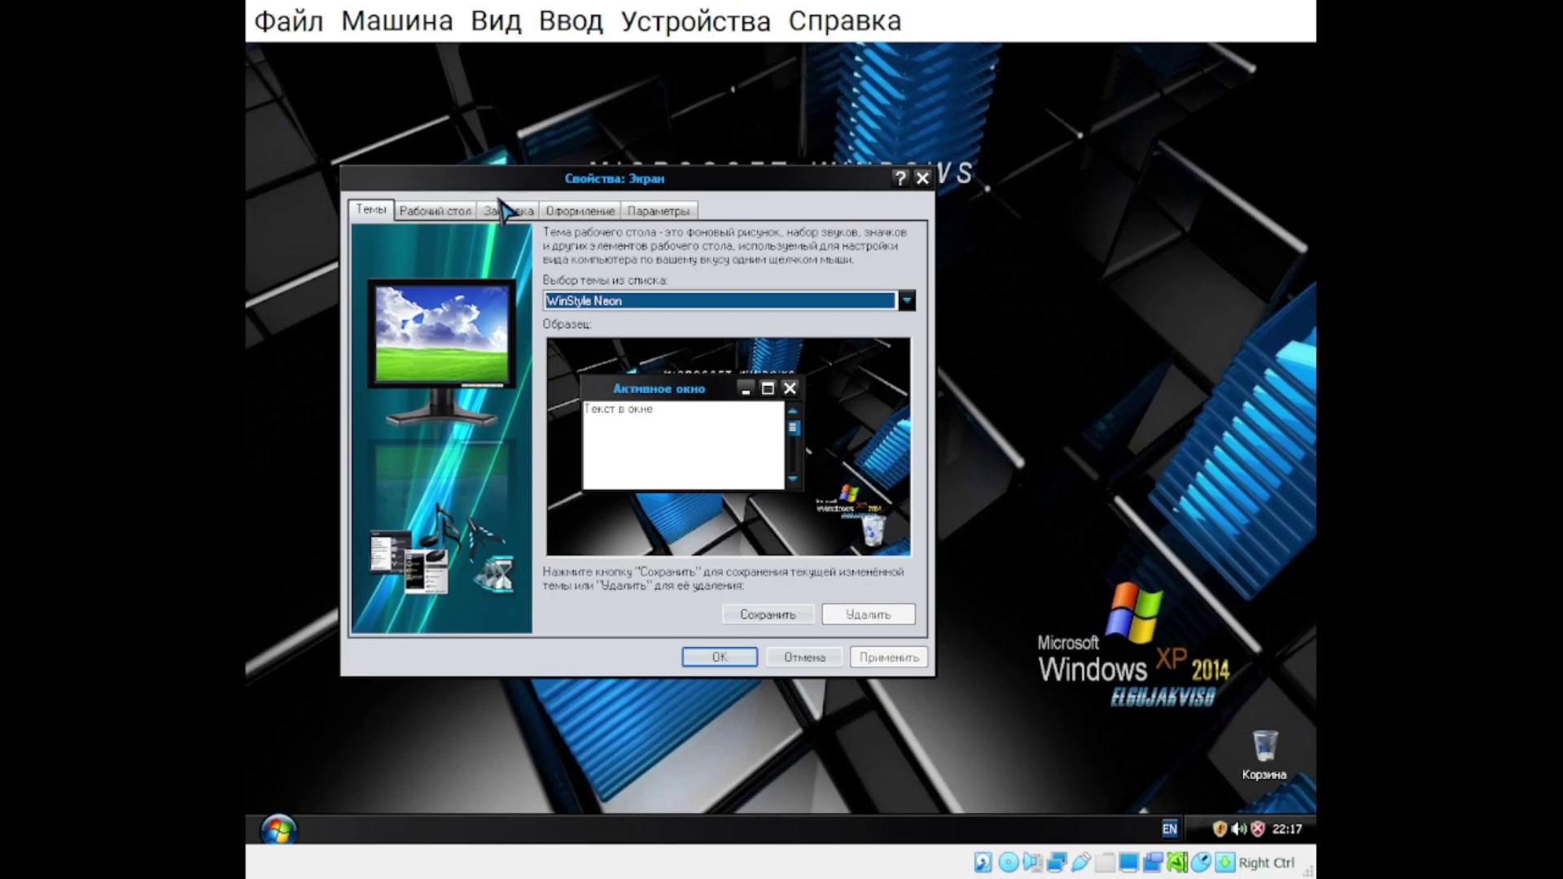
- Switch the window appearance to the classic window style
click(580, 211)
click(780, 522)
click(586, 554)
click(889, 656)
click(658, 561)
click(580, 501)
- Change the mouse pointer scheme in Control Panel, then start the Guest Additions install
click(275, 829)
click(554, 606)
click(513, 353)
double_click(913, 399)
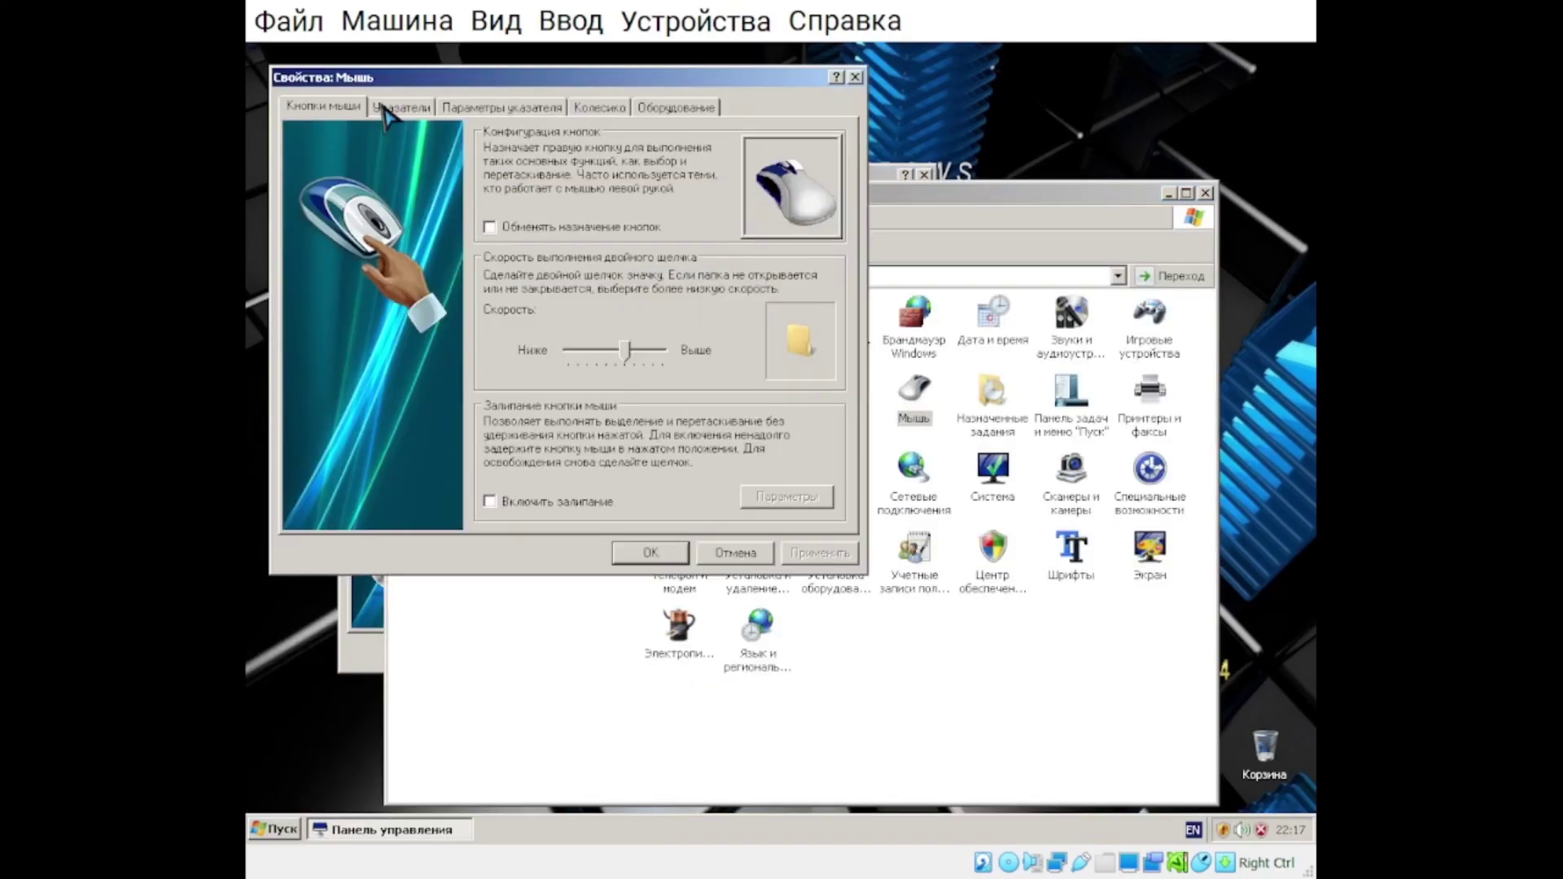
click(401, 107)
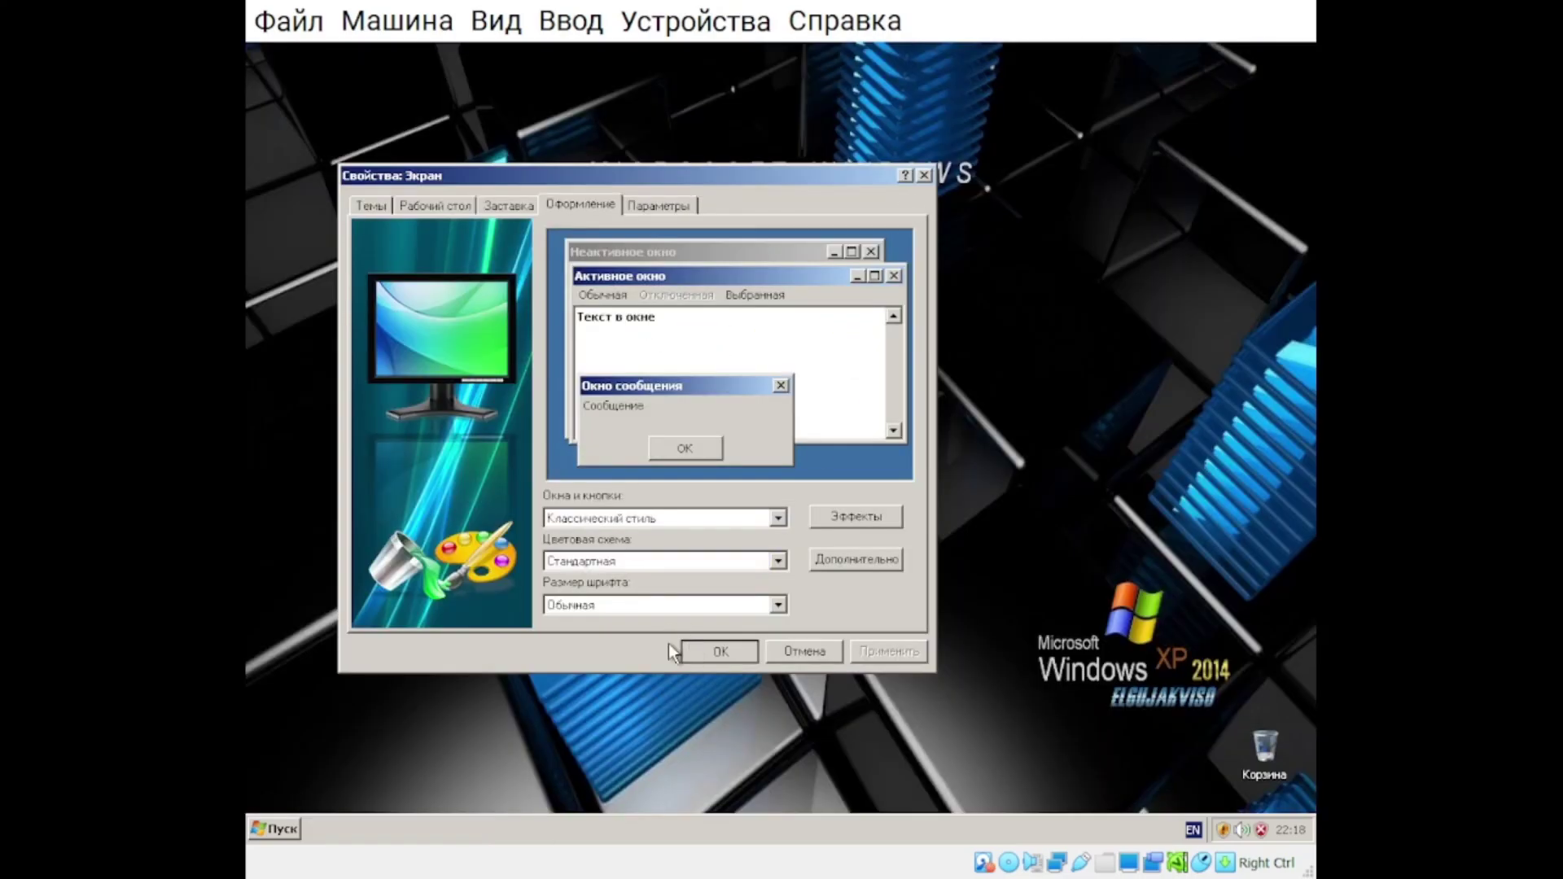
click(693, 652)
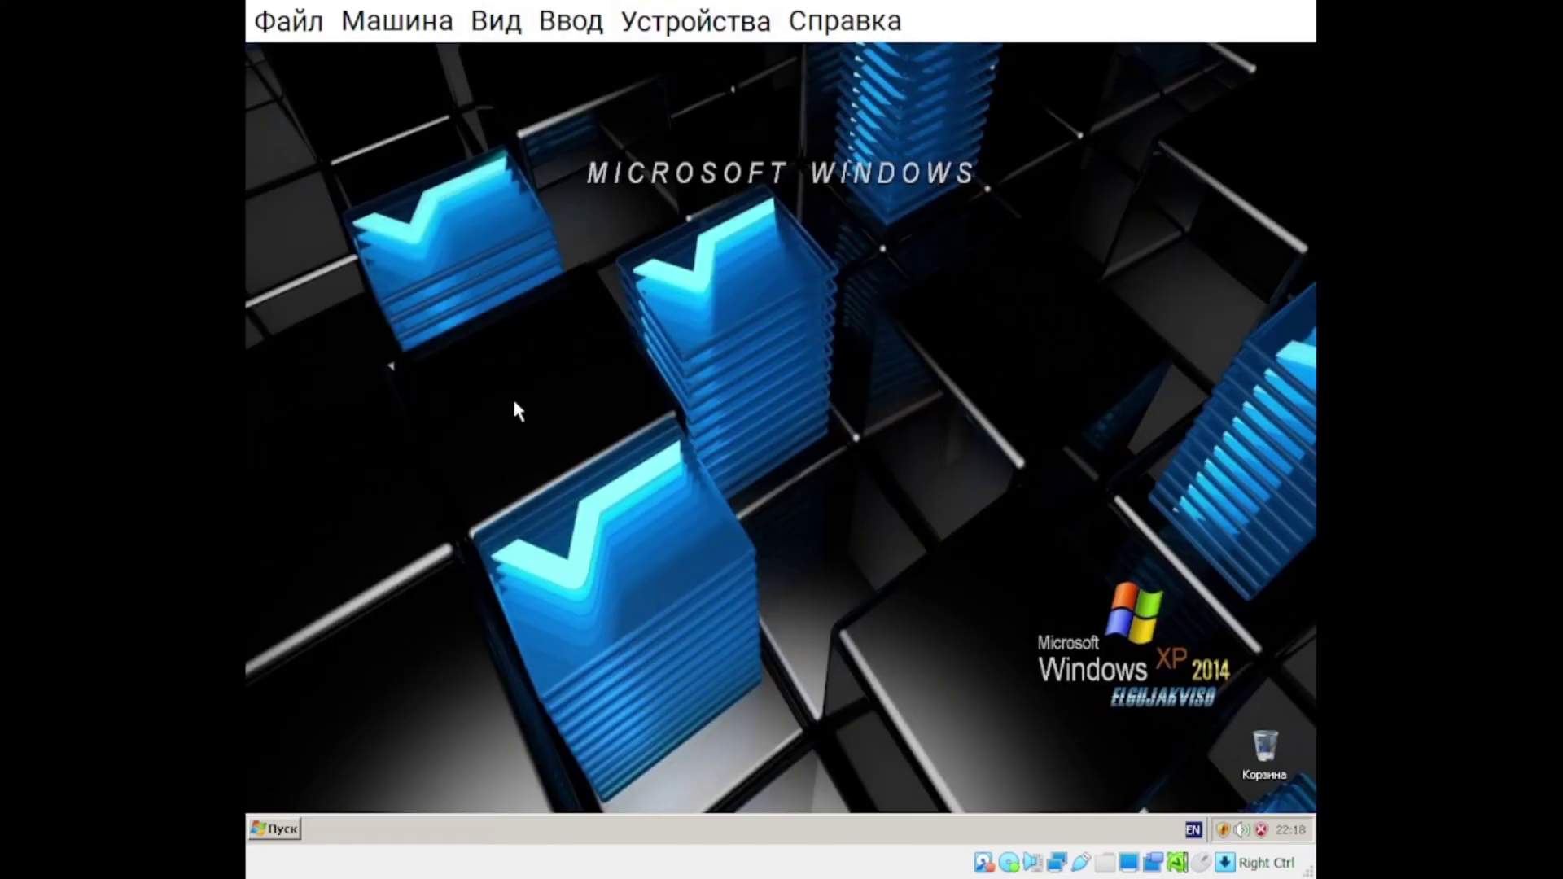
click(275, 829)
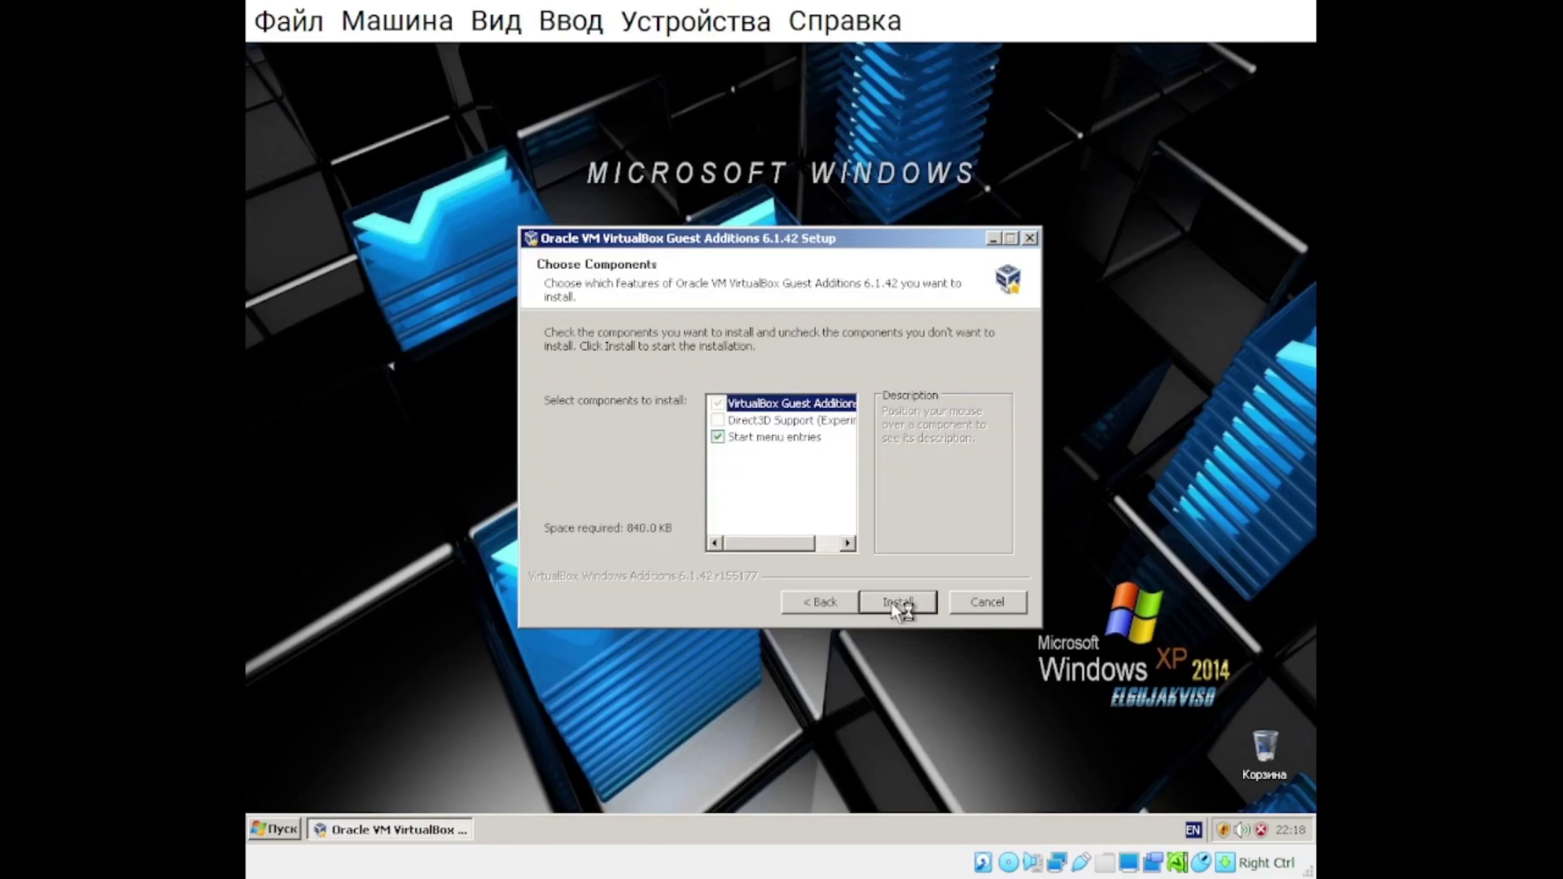
click(898, 603)
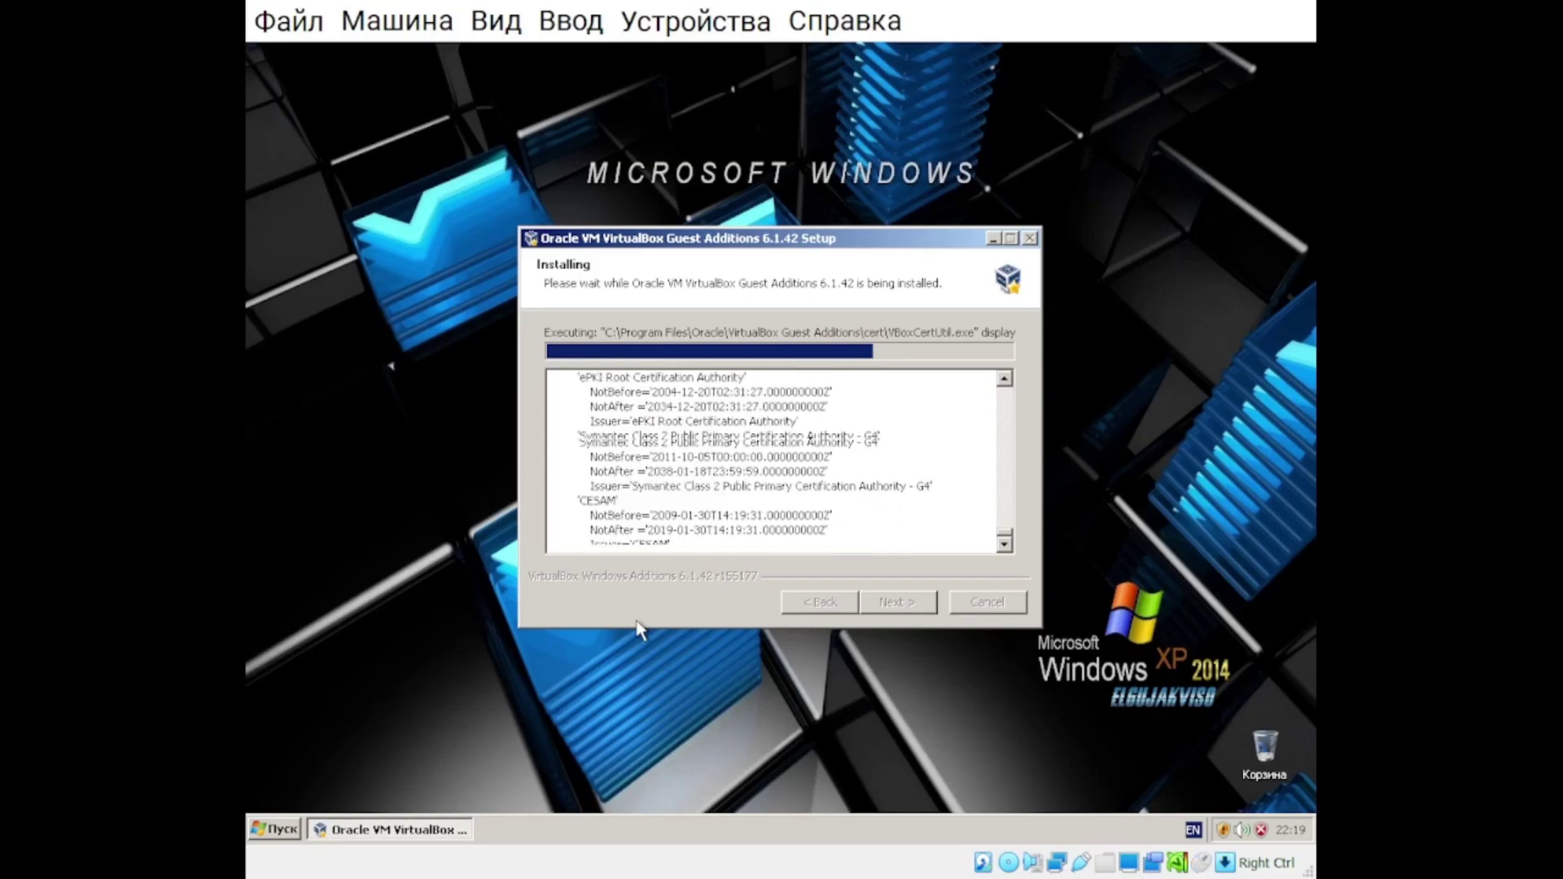
- Create a text document named upgrade on drive C, with hidden files shown
key(super)
click(611, 401)
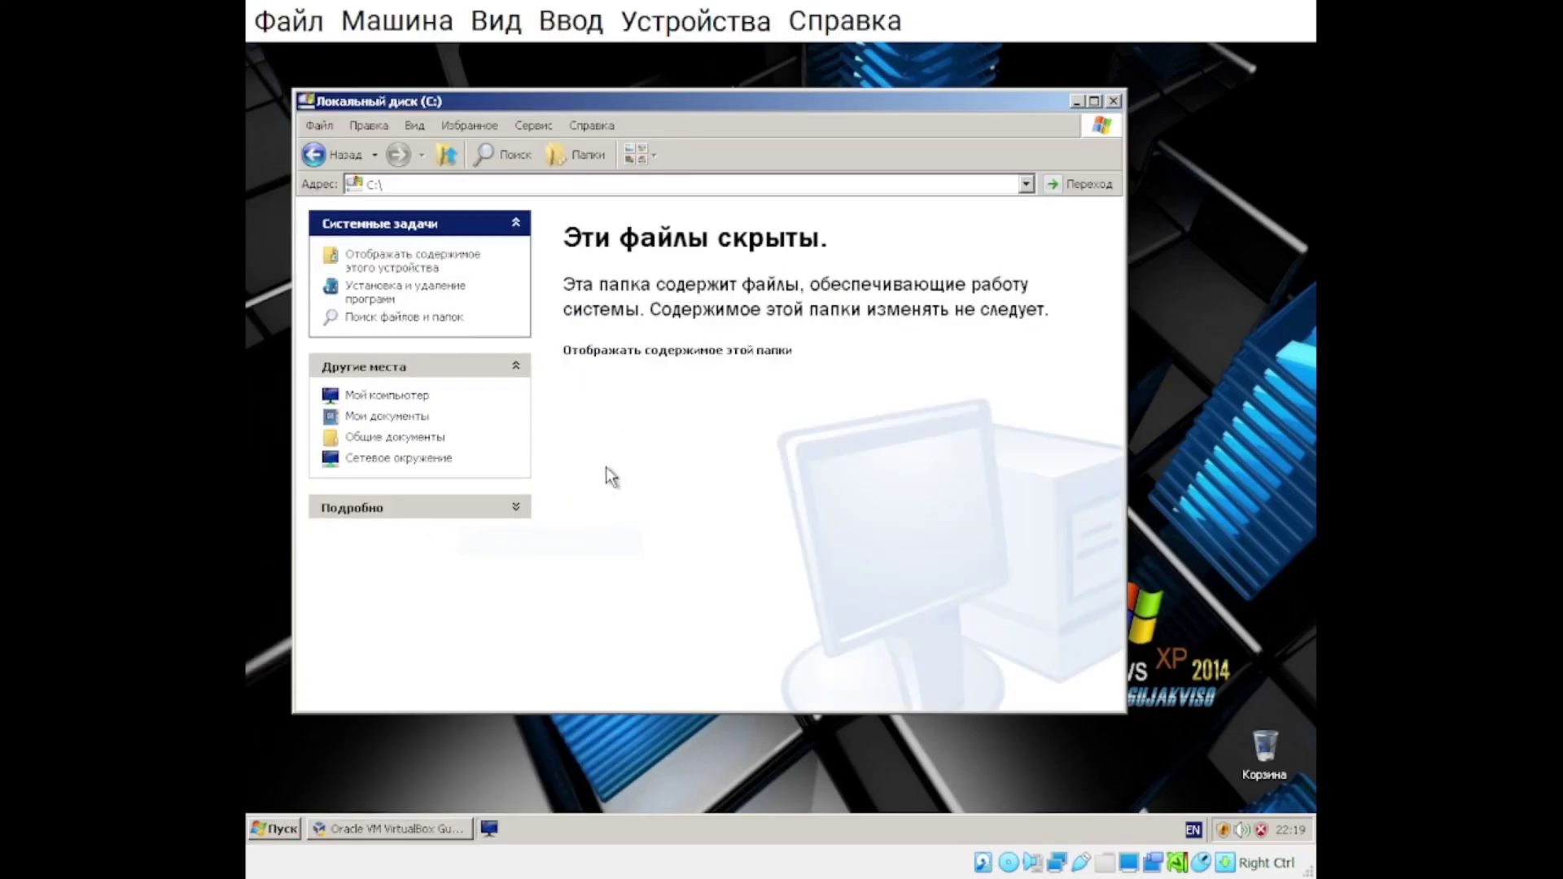
click(677, 350)
right_click(673, 394)
mouse_move(715, 516)
click(914, 648)
text(upgrade)
key(Return)
- In Notepad, type 'MS-DOS 7.10 = OK!' and Windows 1.0 through 3.1 as '= OK' lines
double_click(851, 289)
text(MS-DOS 7.10 = OK!)
key(Return)
text(Windows 1.0 = OK)
key(Return)
text(Windows 2.0 = OK)
key(Return)
text(Windows 3.0 = OK)
key(Return)
text(Windows 3.1 = OK)
- Add the lines 'Windows 95 = fail', 'Windows 98 = OK', 'Windows 2000 = OK', 'Windows Xp = OK'
key(Return)
text(Windows 95 = fail)
key(Return)
text(Windows 98 = OK)
key(Return)
text(Windows 2000 = OK)
key(Return)
text(Windows Xp = OK)
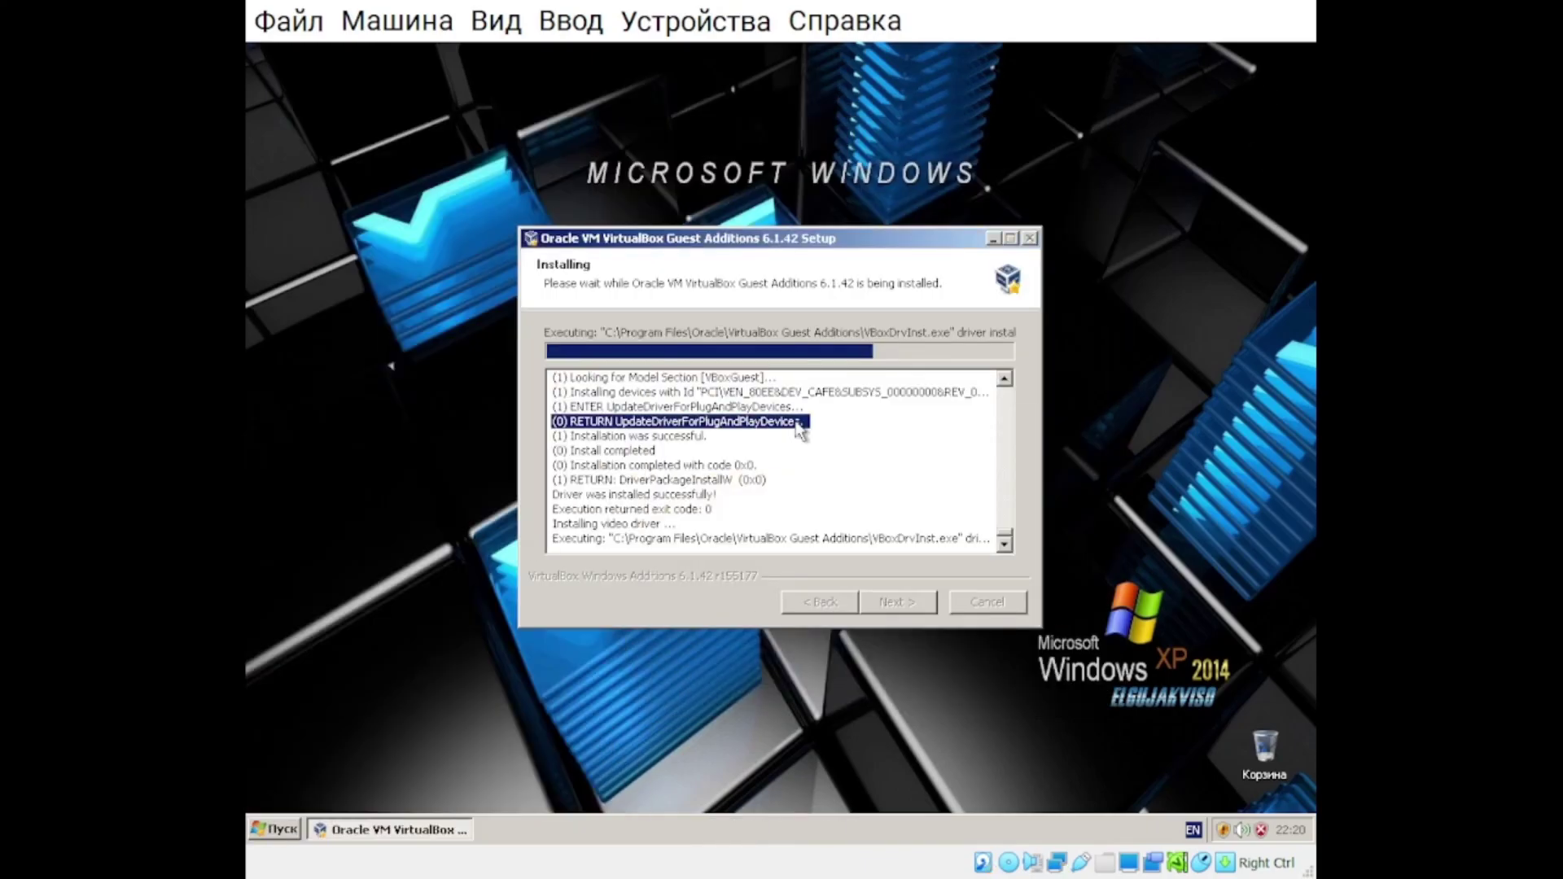
click(274, 829)
- Finish the Guest Additions installation and close Internet Explorer so XP restarts
click(421, 420)
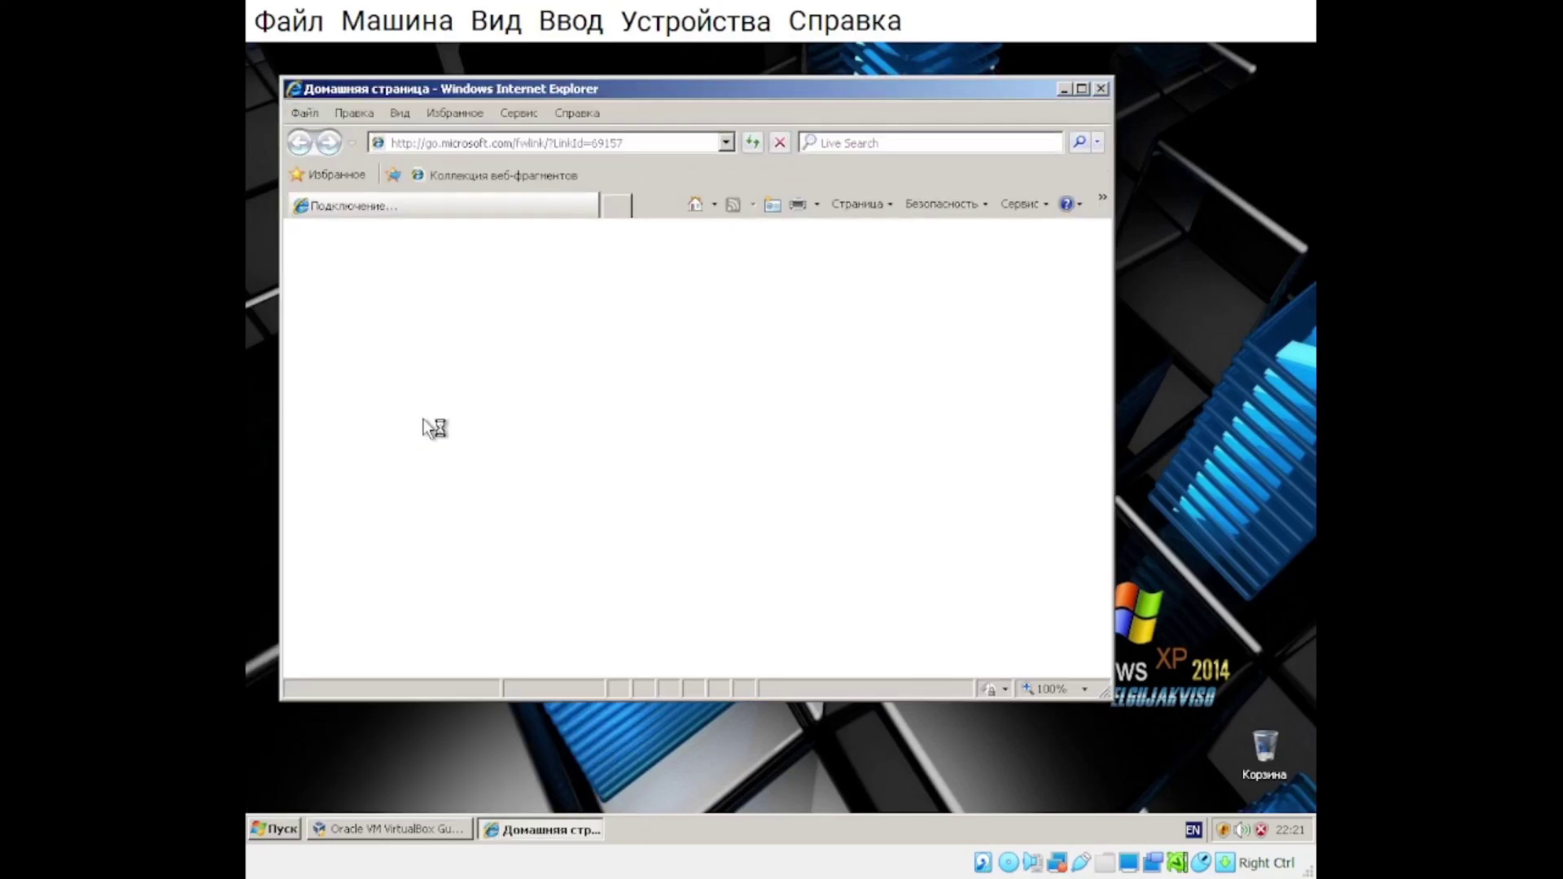
click(778, 656)
click(843, 652)
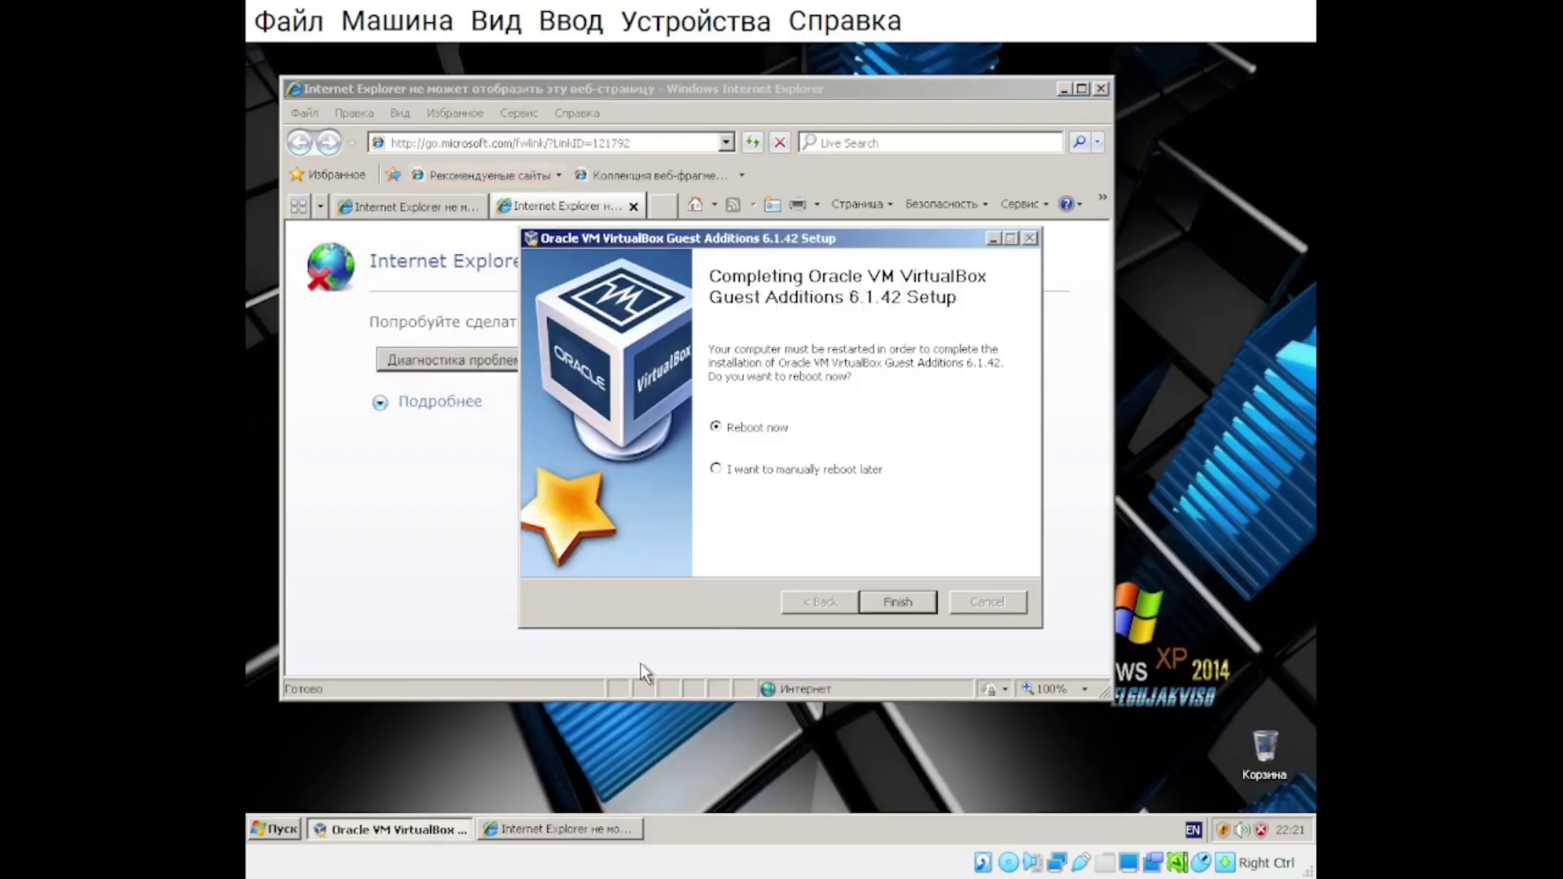
click(902, 600)
click(1100, 88)
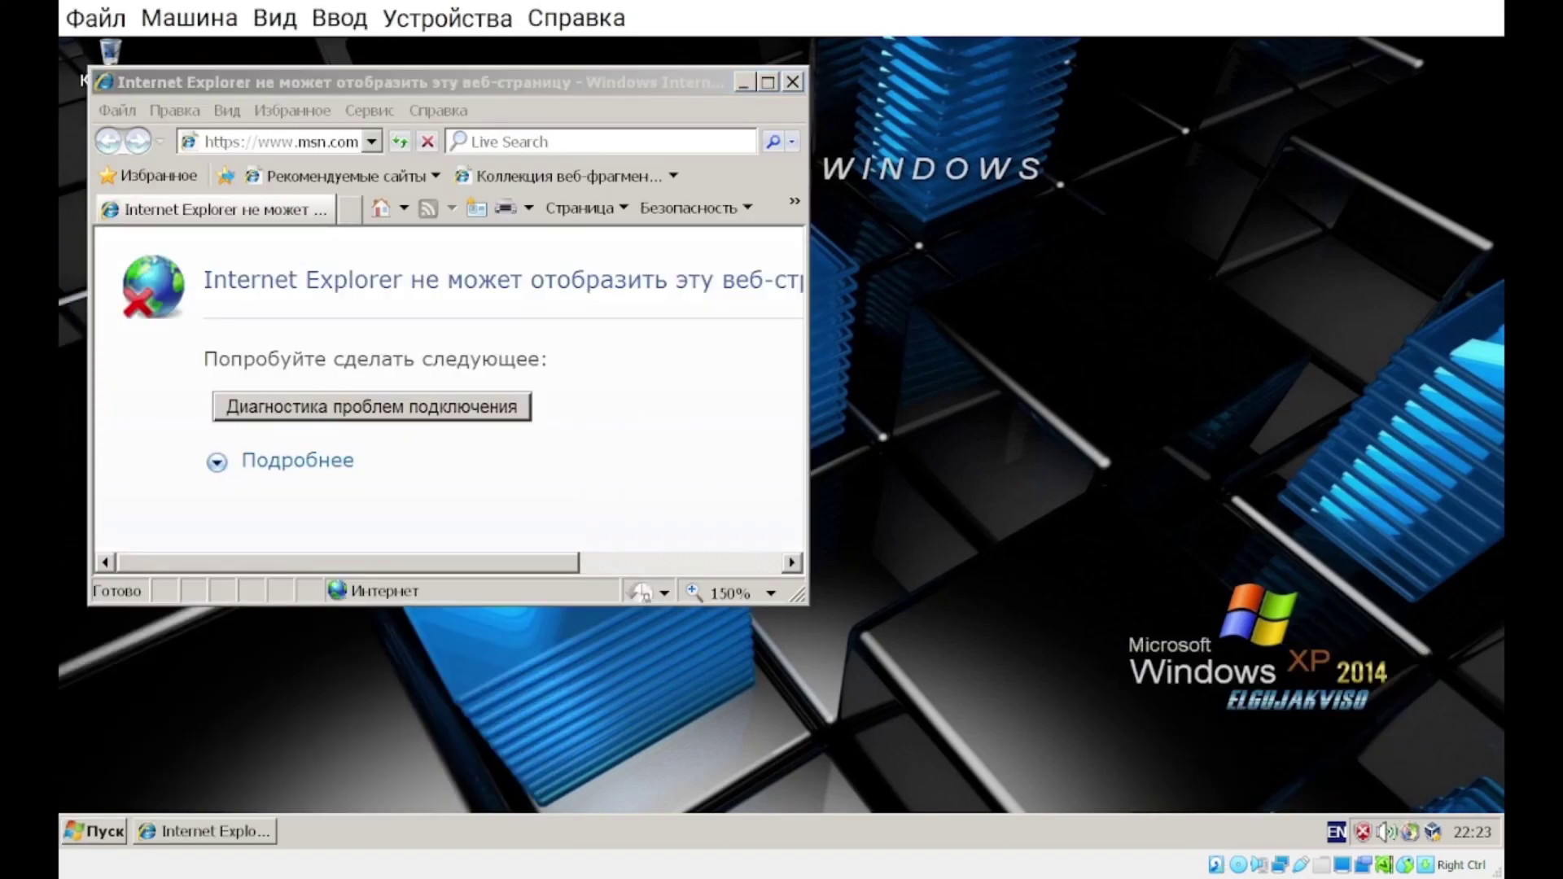
- Run network diagnostics on the browser's connection error, then close the browser
key(alt+c)
key(Escape)
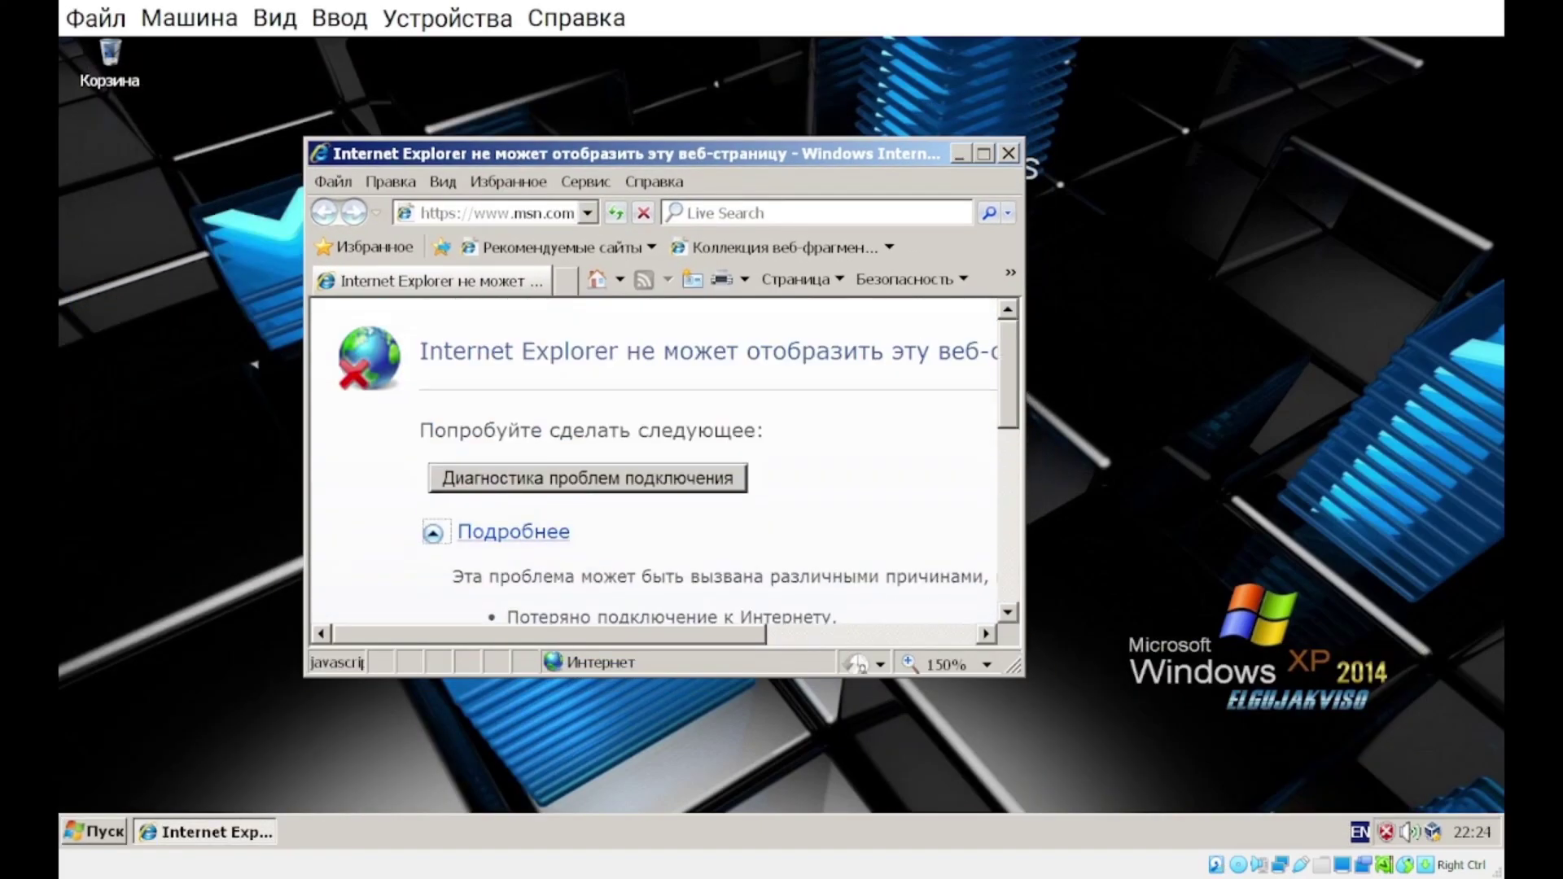
key(Return)
key(Return)
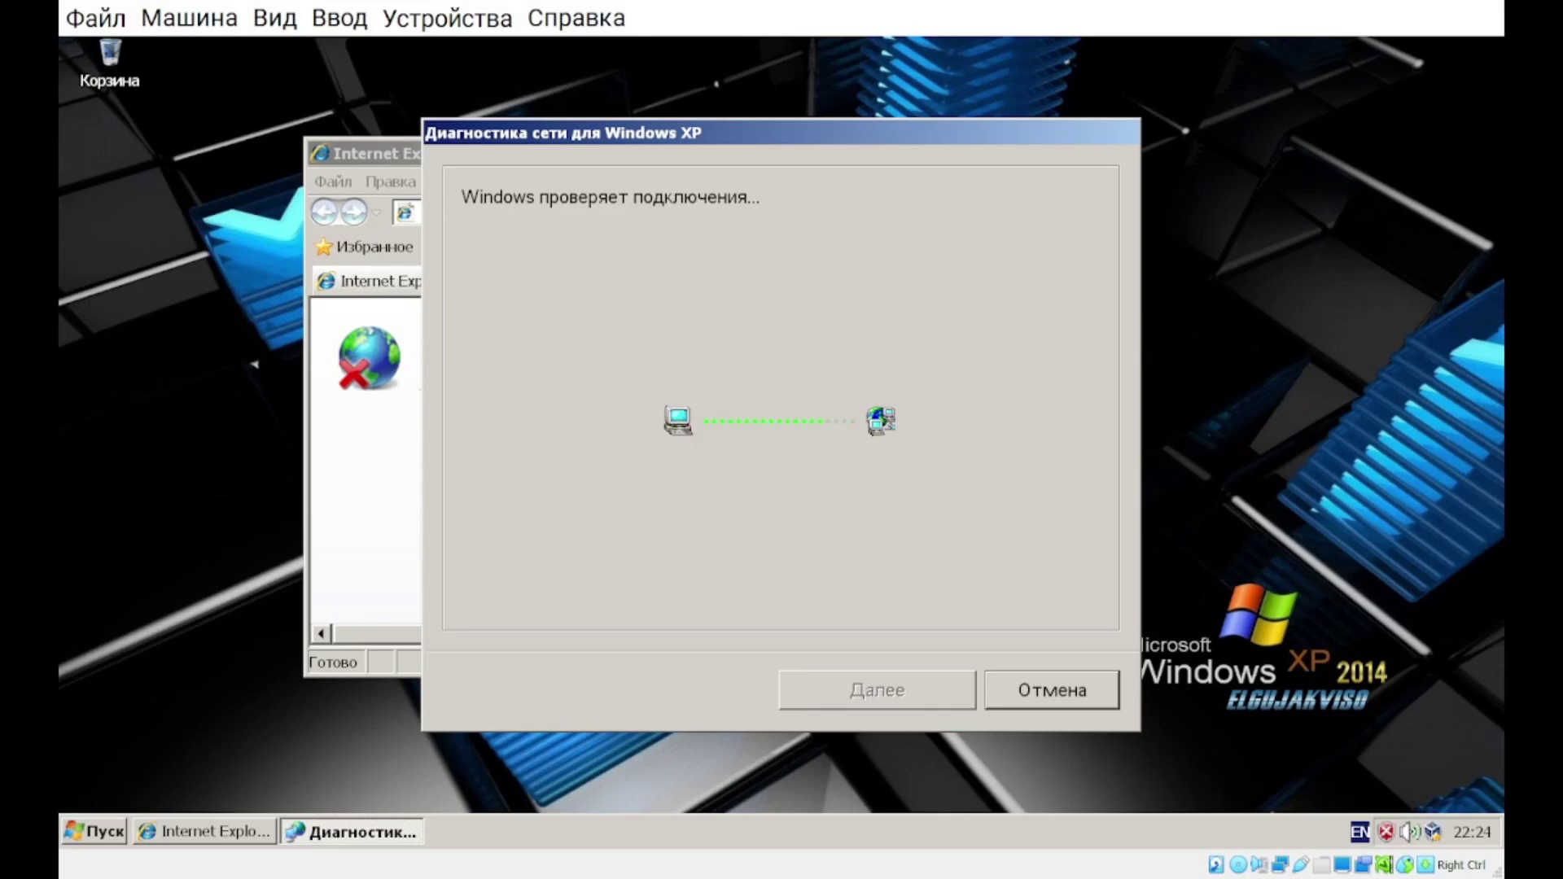
key(Escape)
key(alt+F4)
- Search for 'google chrome' in the web search and open the Google Chrome result page
key(ctrl+Escape)
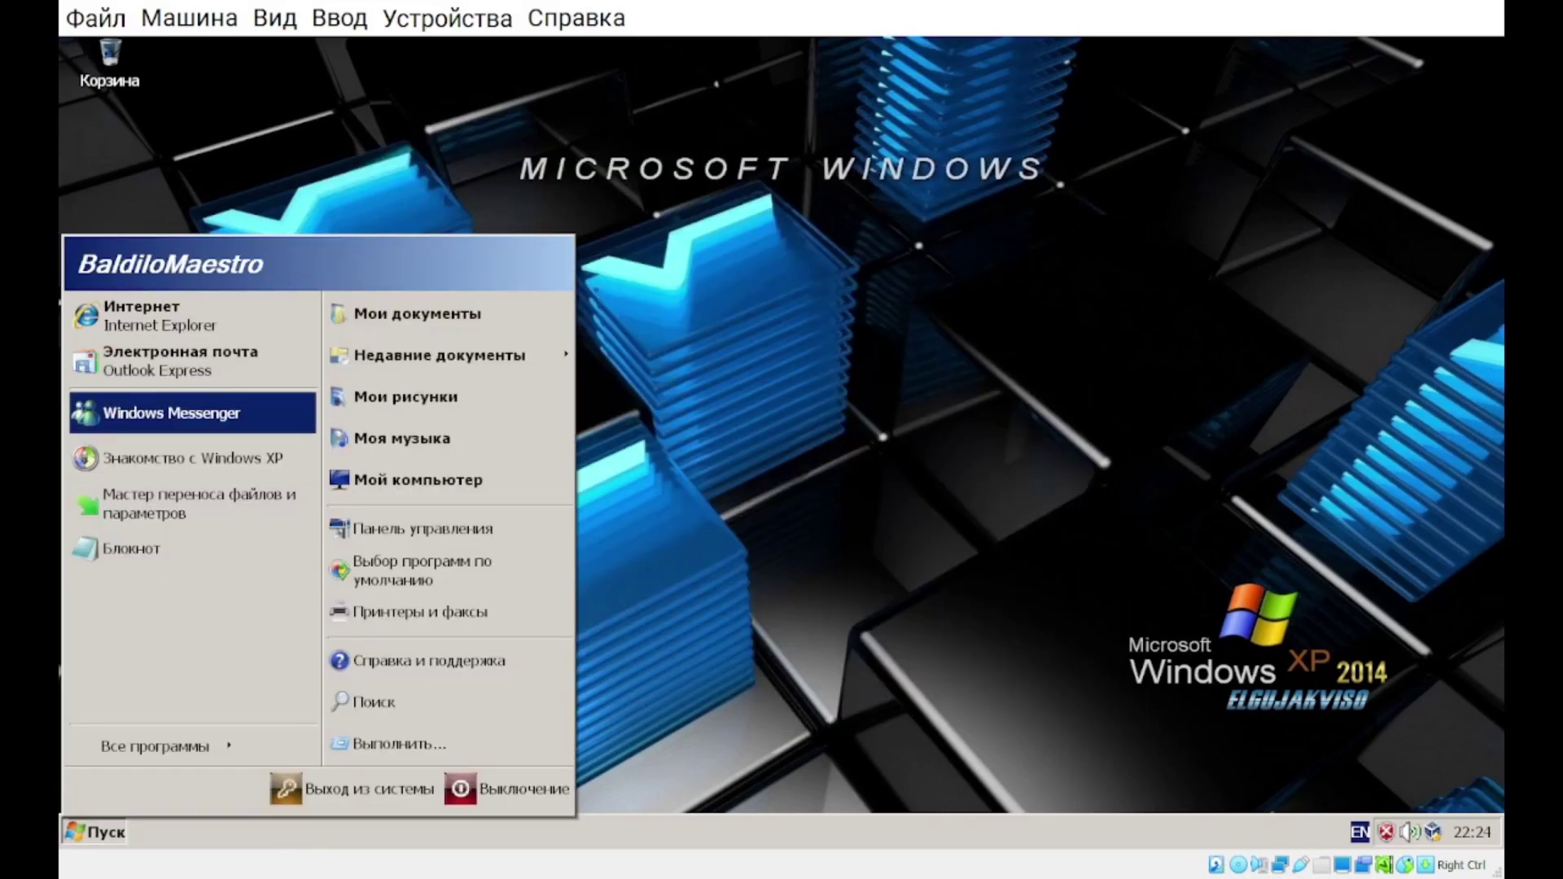
key(Return)
scroll(774, 489, down, 5)
key(ctrl+e)
text(google chrome)
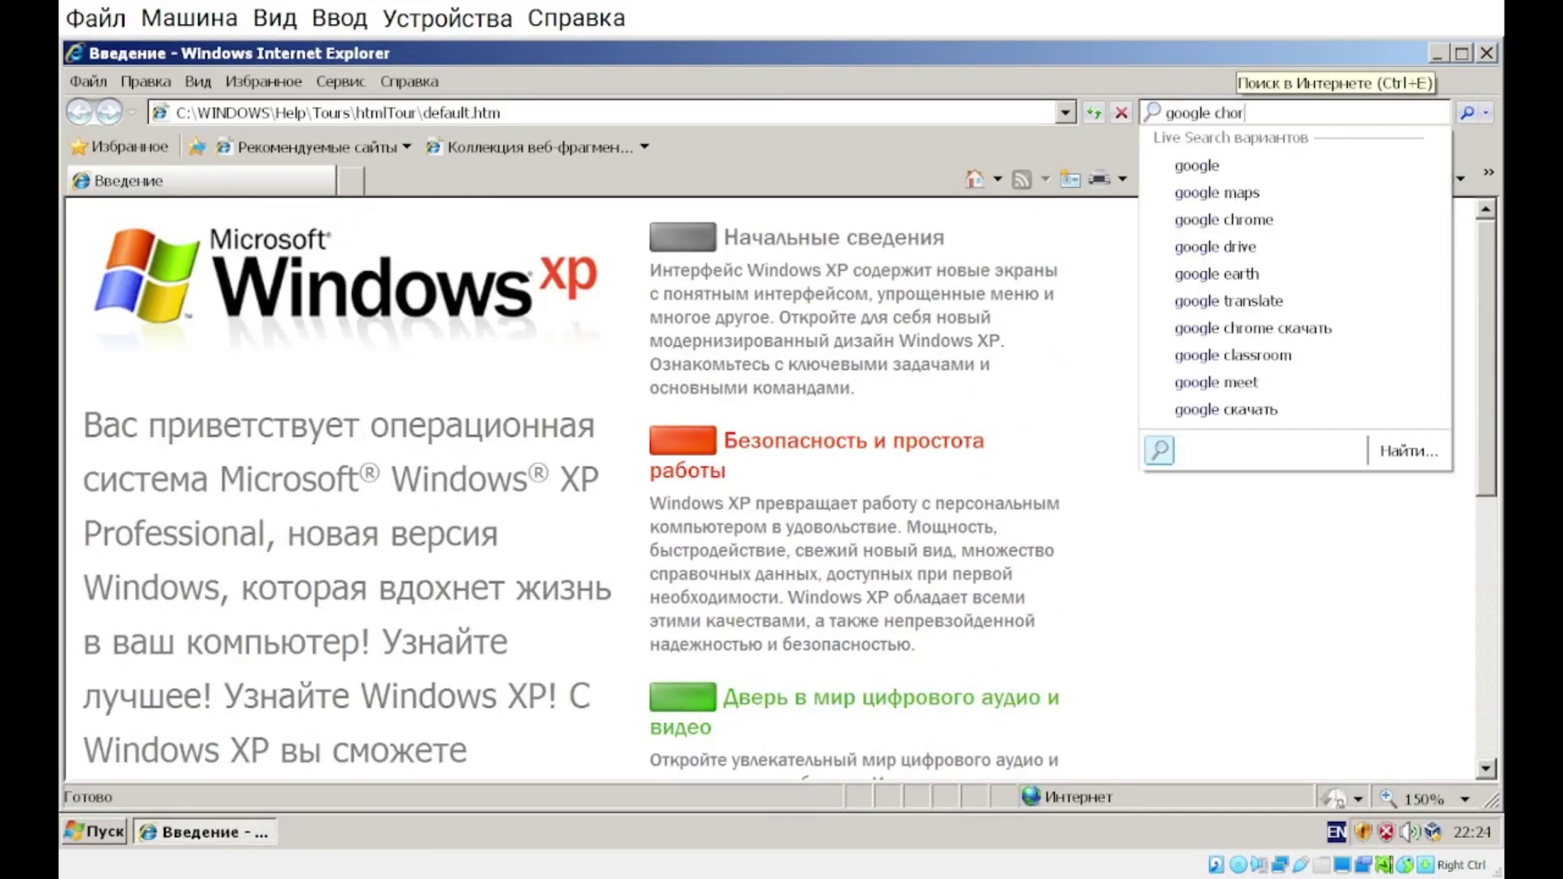
key(Return)
key(Return)
key(Down)
key(shift+Return)
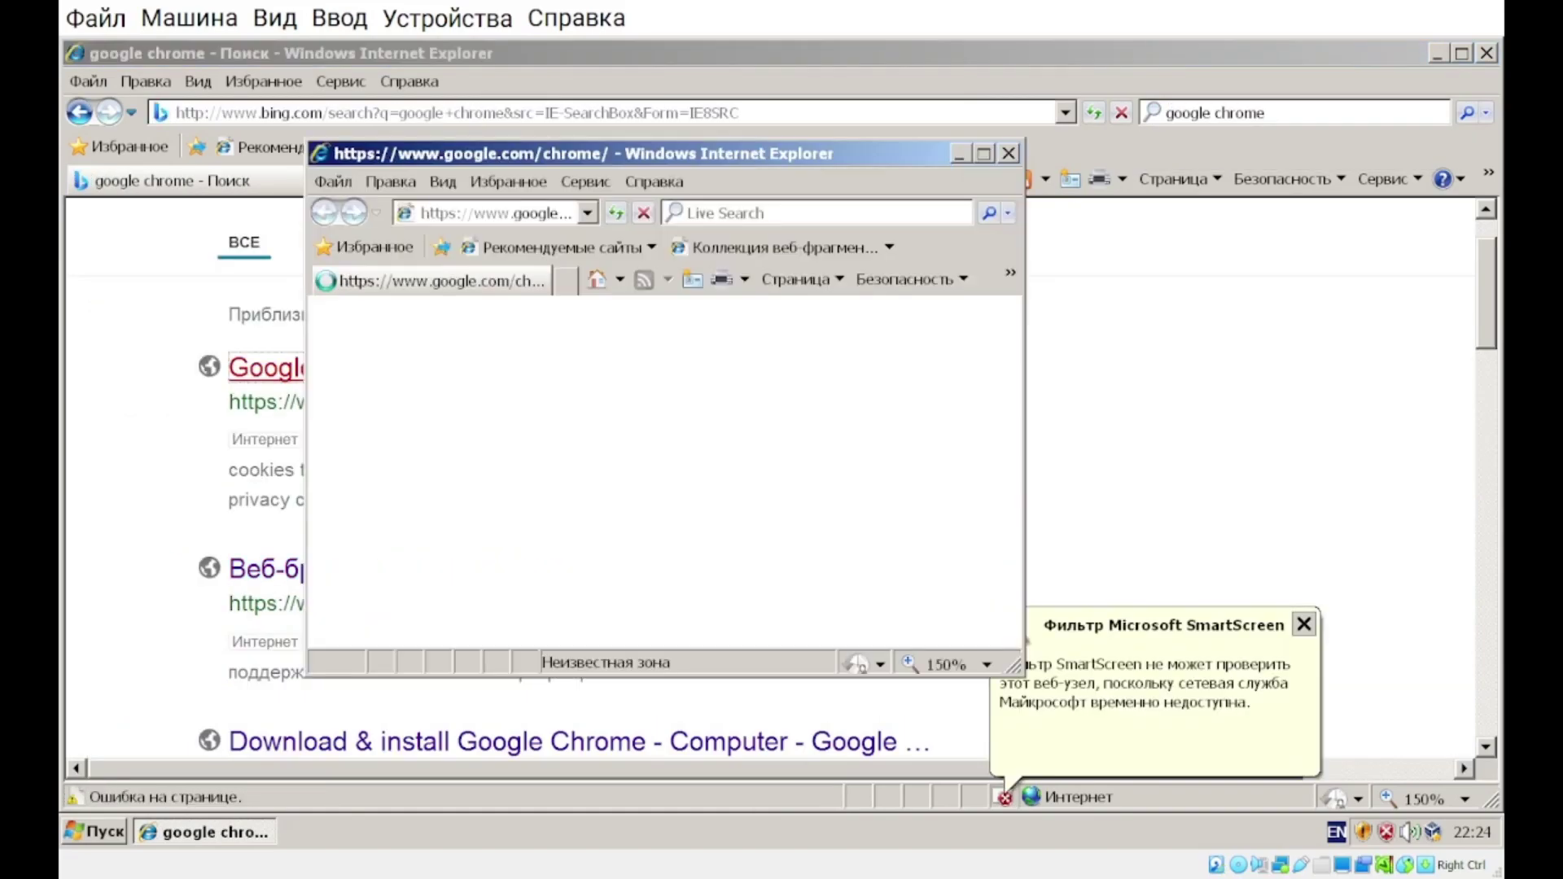
key(alt+Tab)
key(alt+Tab)
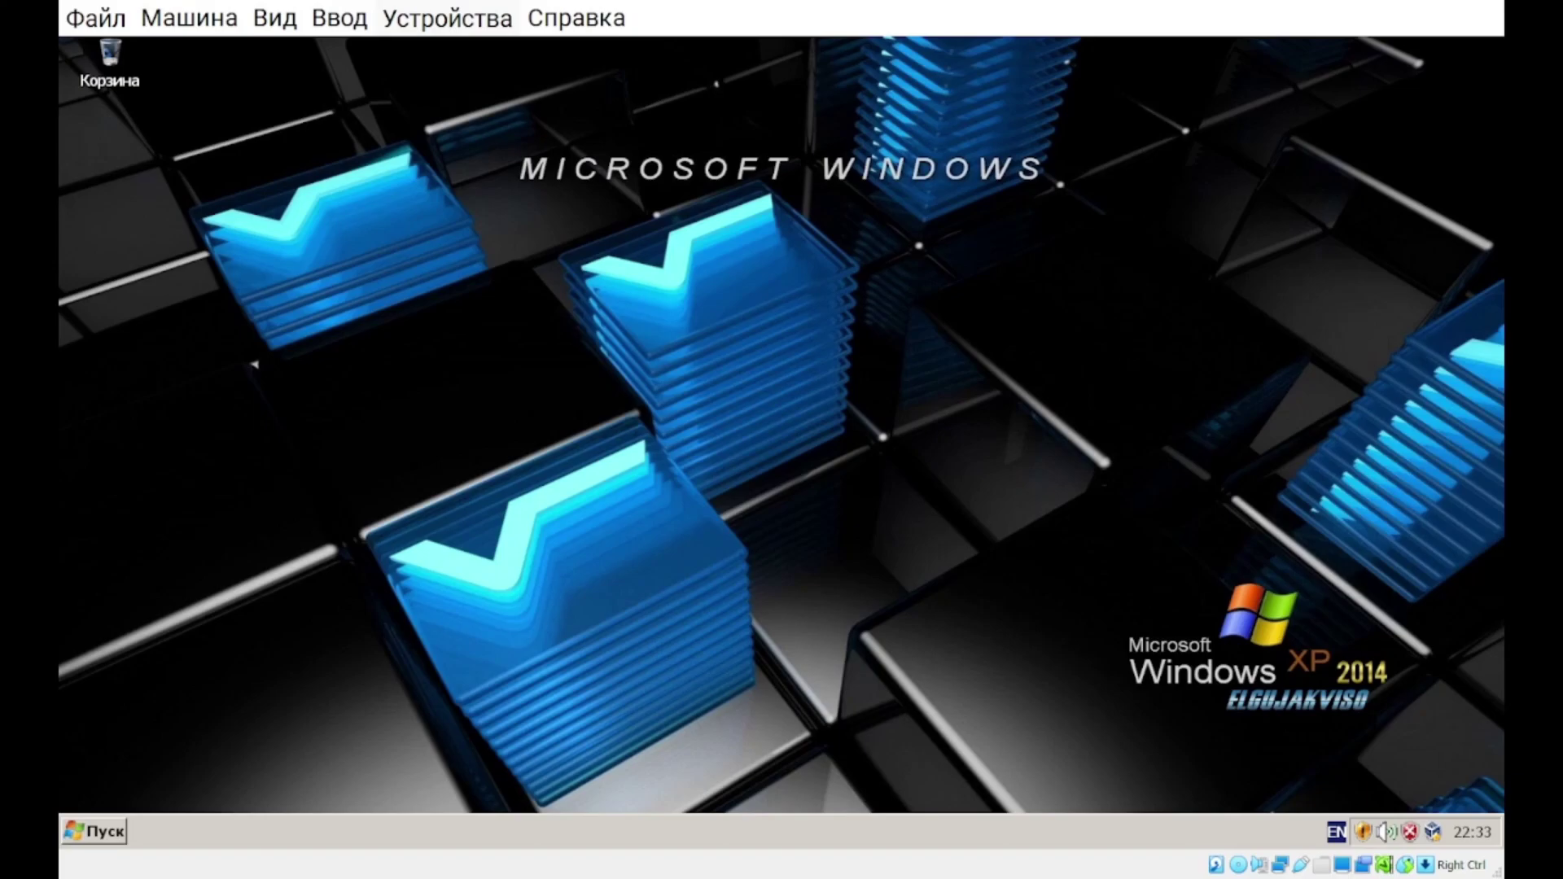
- Try formatting removable disk E: from My Computer and dismiss the unformatted-disk error
key(super)
key(Up)
key(Return)
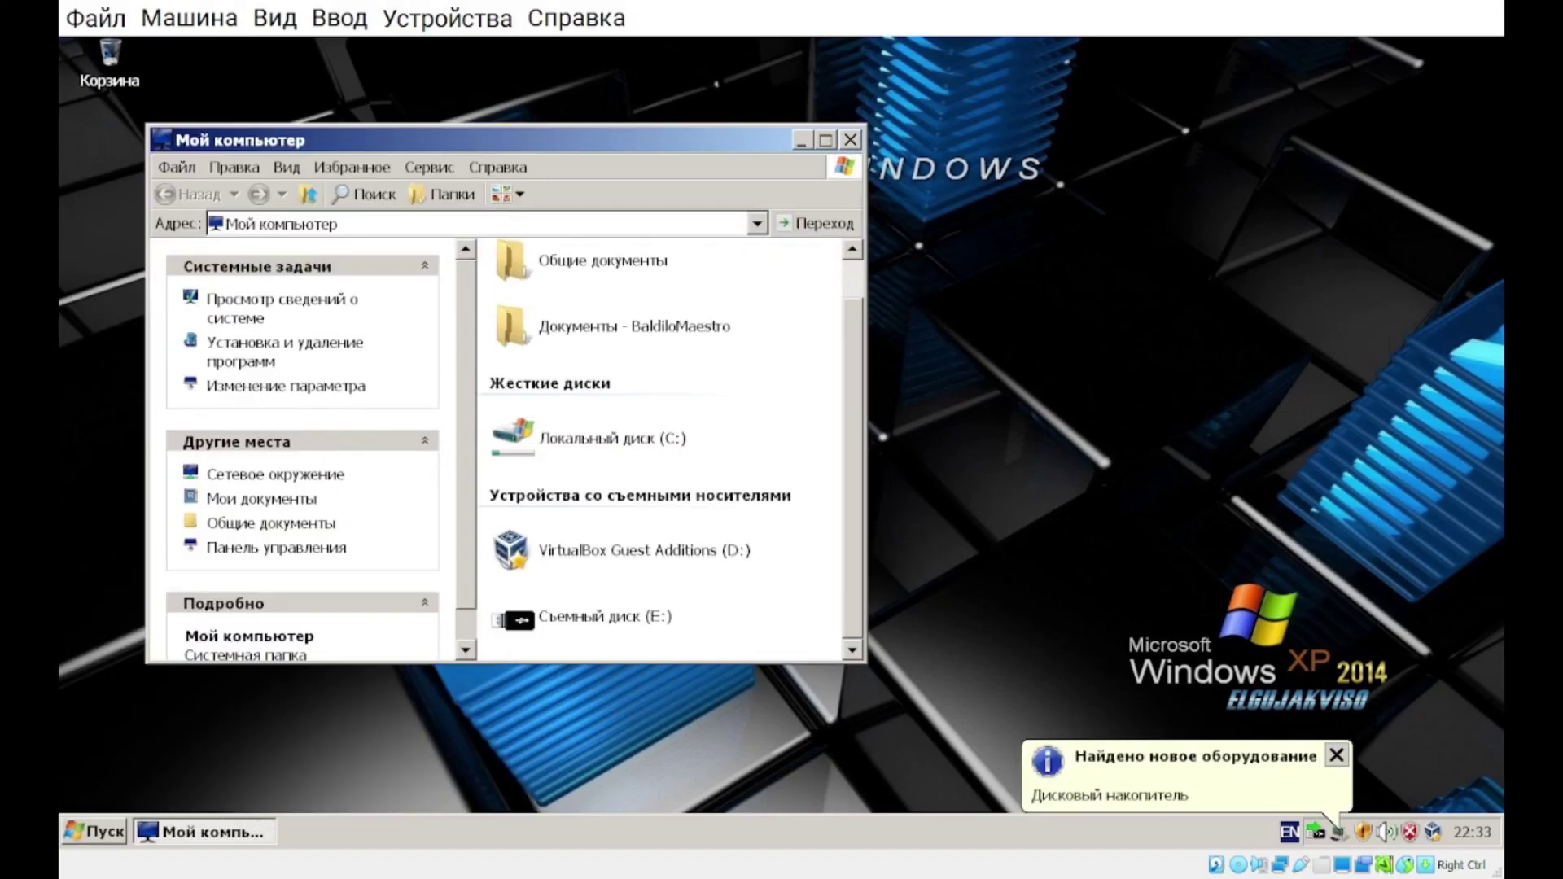
key(End)
key(shift+F10)
key(Escape)
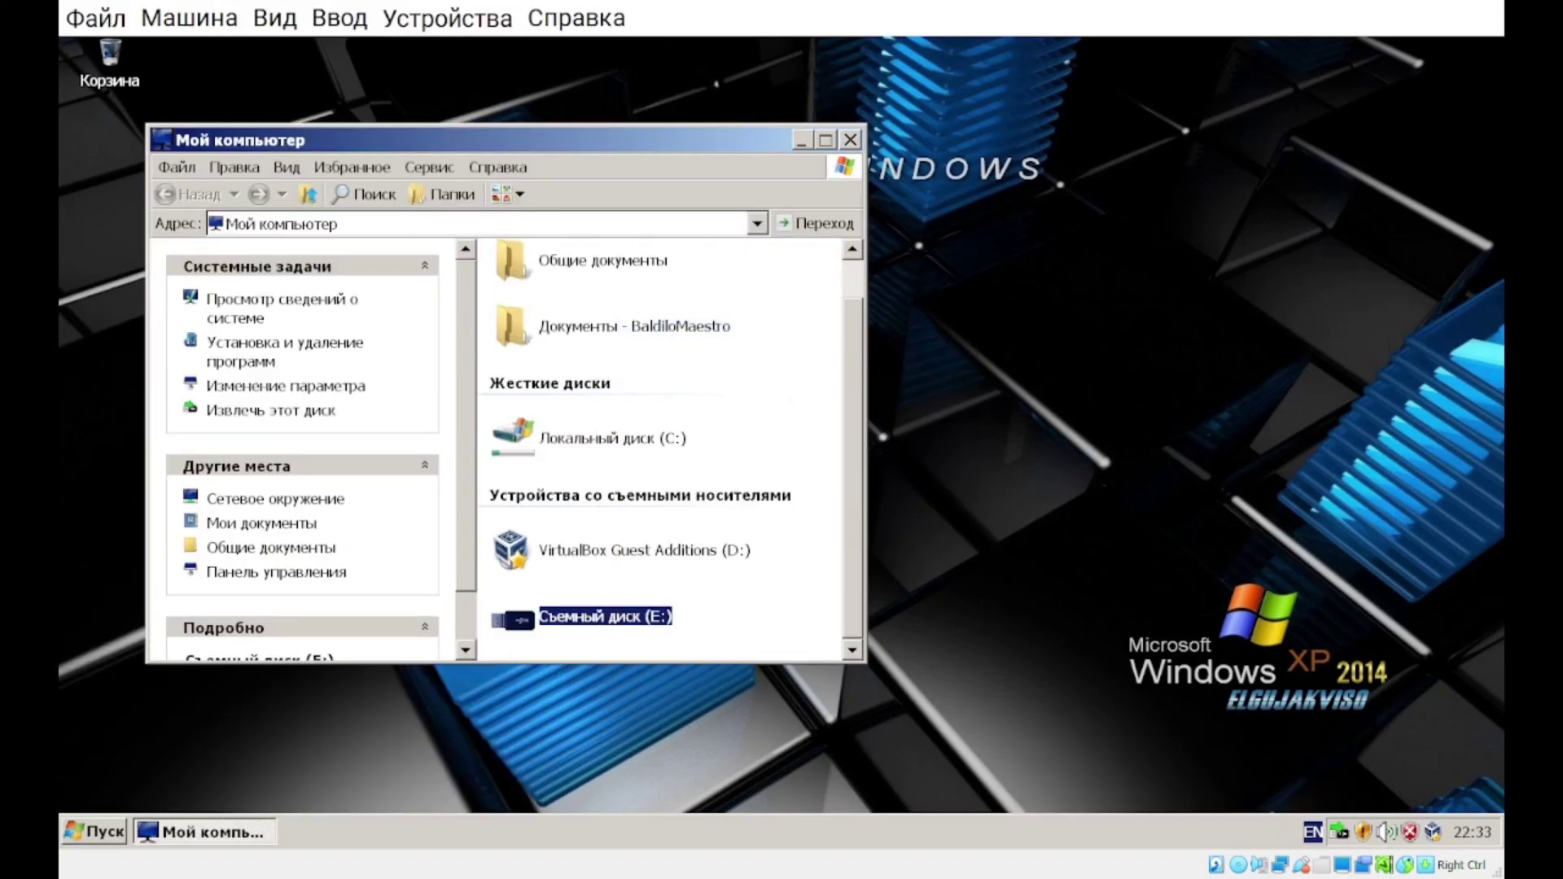
key(shift+F10)
key(Return)
- Close the format window and launch Paint with mspaint from the Run prompt
key(Return)
key(Return)
key(super+d)
key(shift+F10)
key(Escape)
key(super)
key(Escape)
key(super+d)
key(super+d)
key(super+r)
text(mspaint)
key(Return)
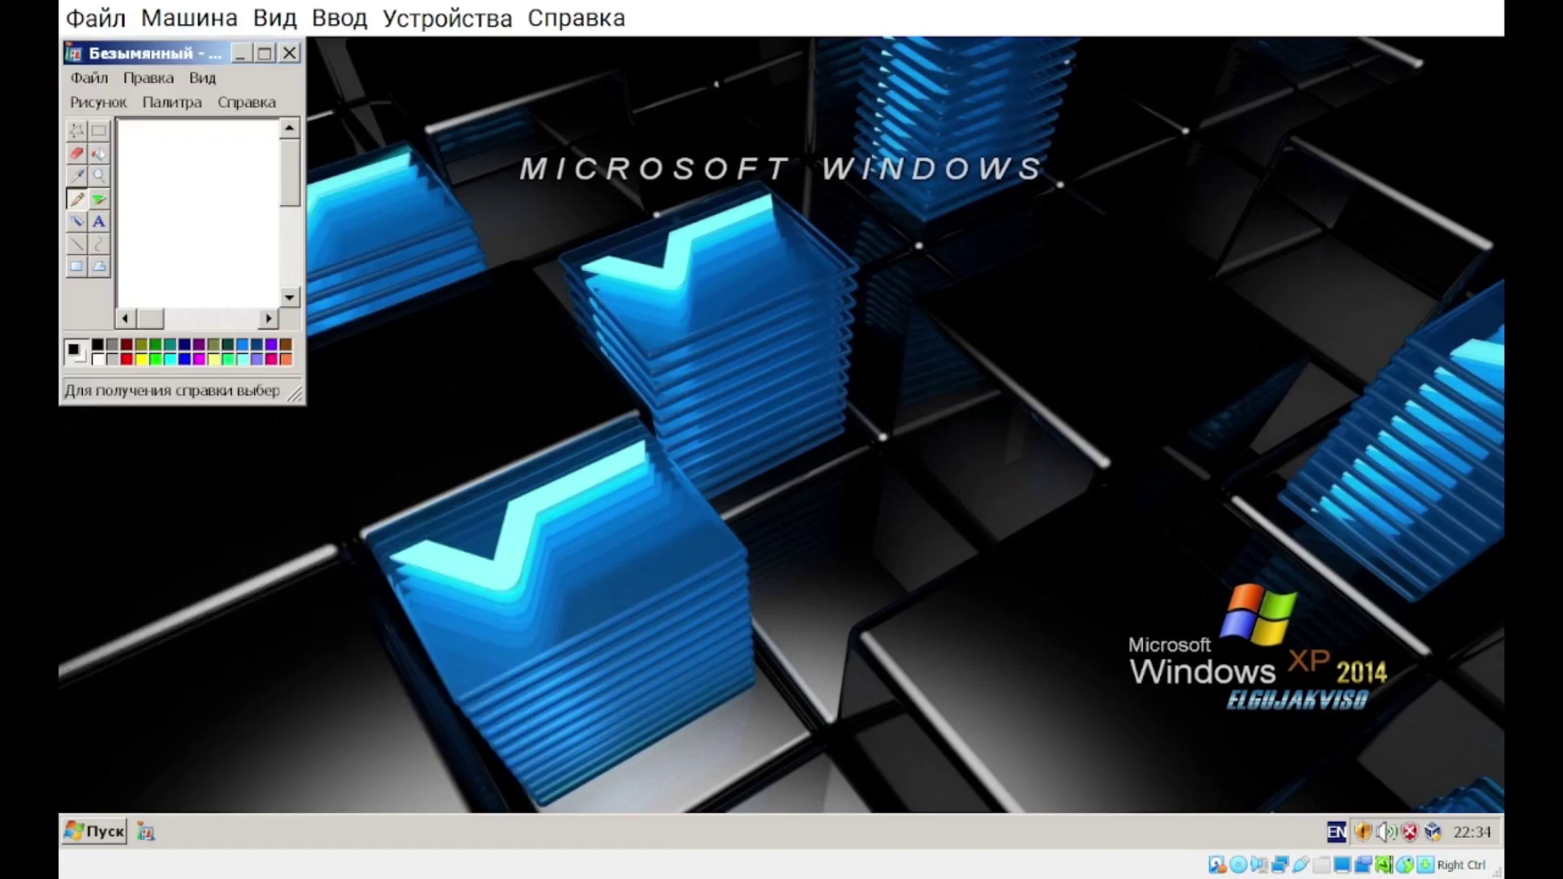
- Add the caption 'ЭТО САМАЯ СТАРАЯ ВЕРСИЯ WINDOWS' on the Paint canvas at font size 36
click(95, 193)
click(246, 247)
text(ЭТО САМАЯ СТАРАЯ ВЕРСИЯ WINDOWS)
drag(281, 350, 723, 350)
click(330, 87)
text(36)
key(Return)
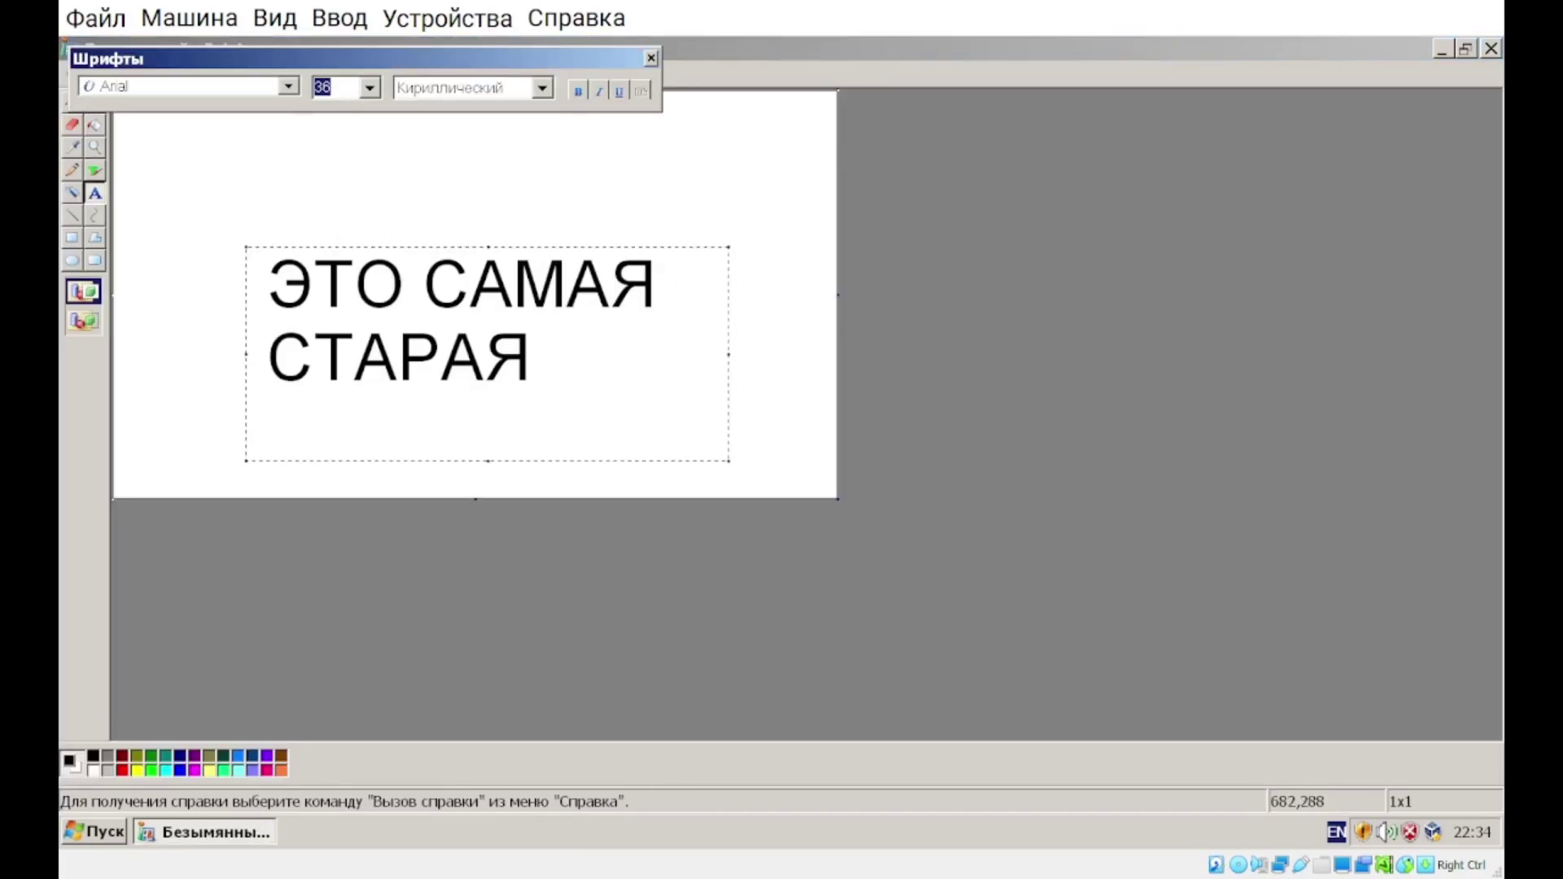
- Commit the caption, draw a second text box near the canvas bottom, and save the picture
click(372, 497)
click(282, 478)
click(387, 492)
drag(266, 427, 414, 500)
click(542, 87)
click(542, 87)
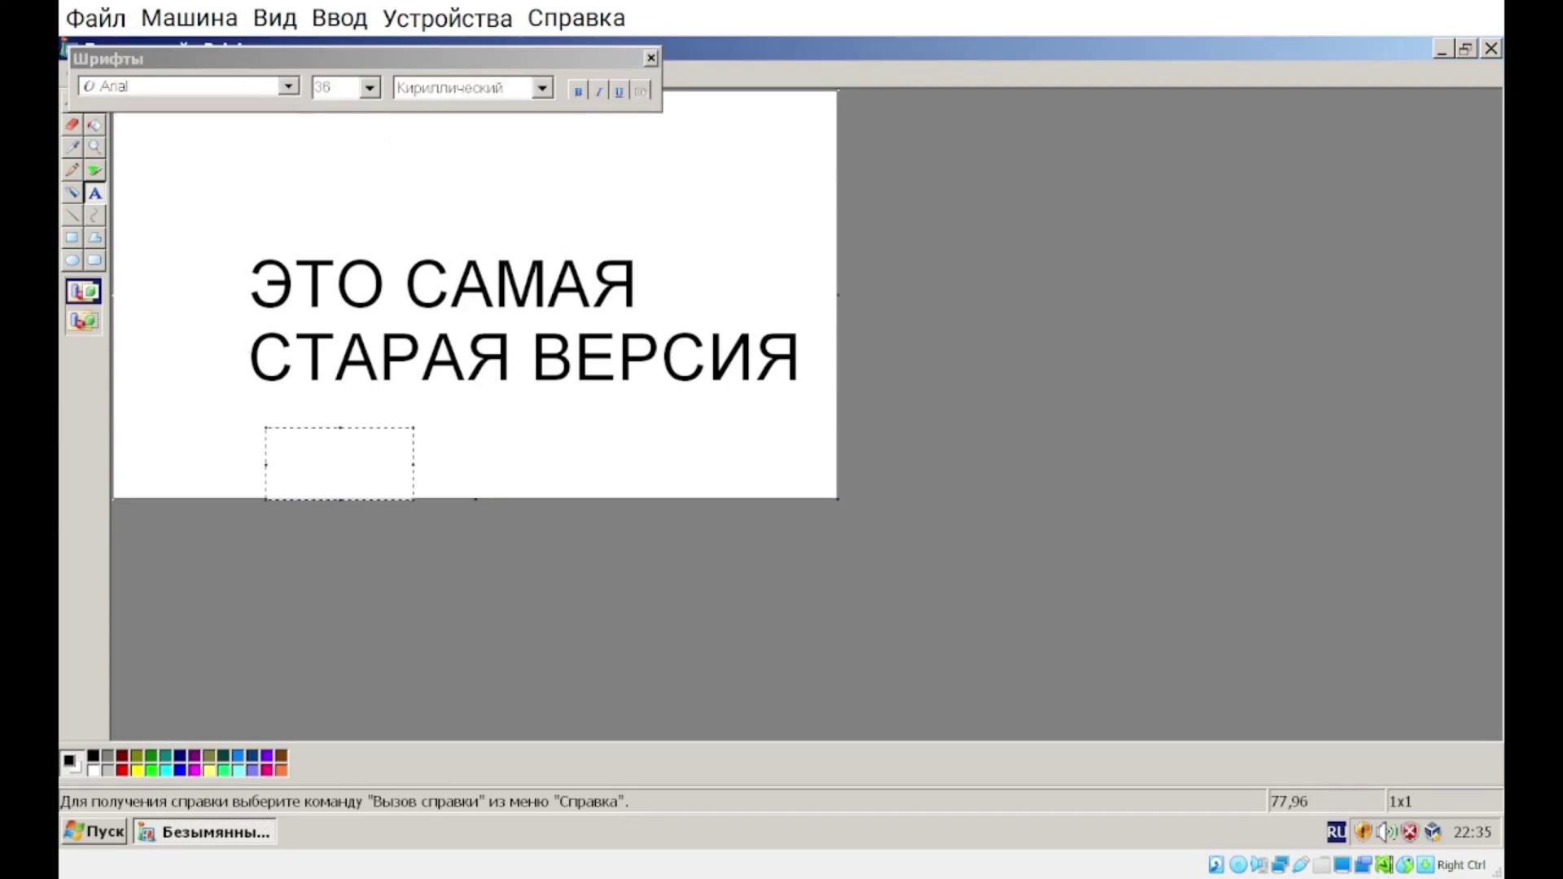
key(ctrl+s)
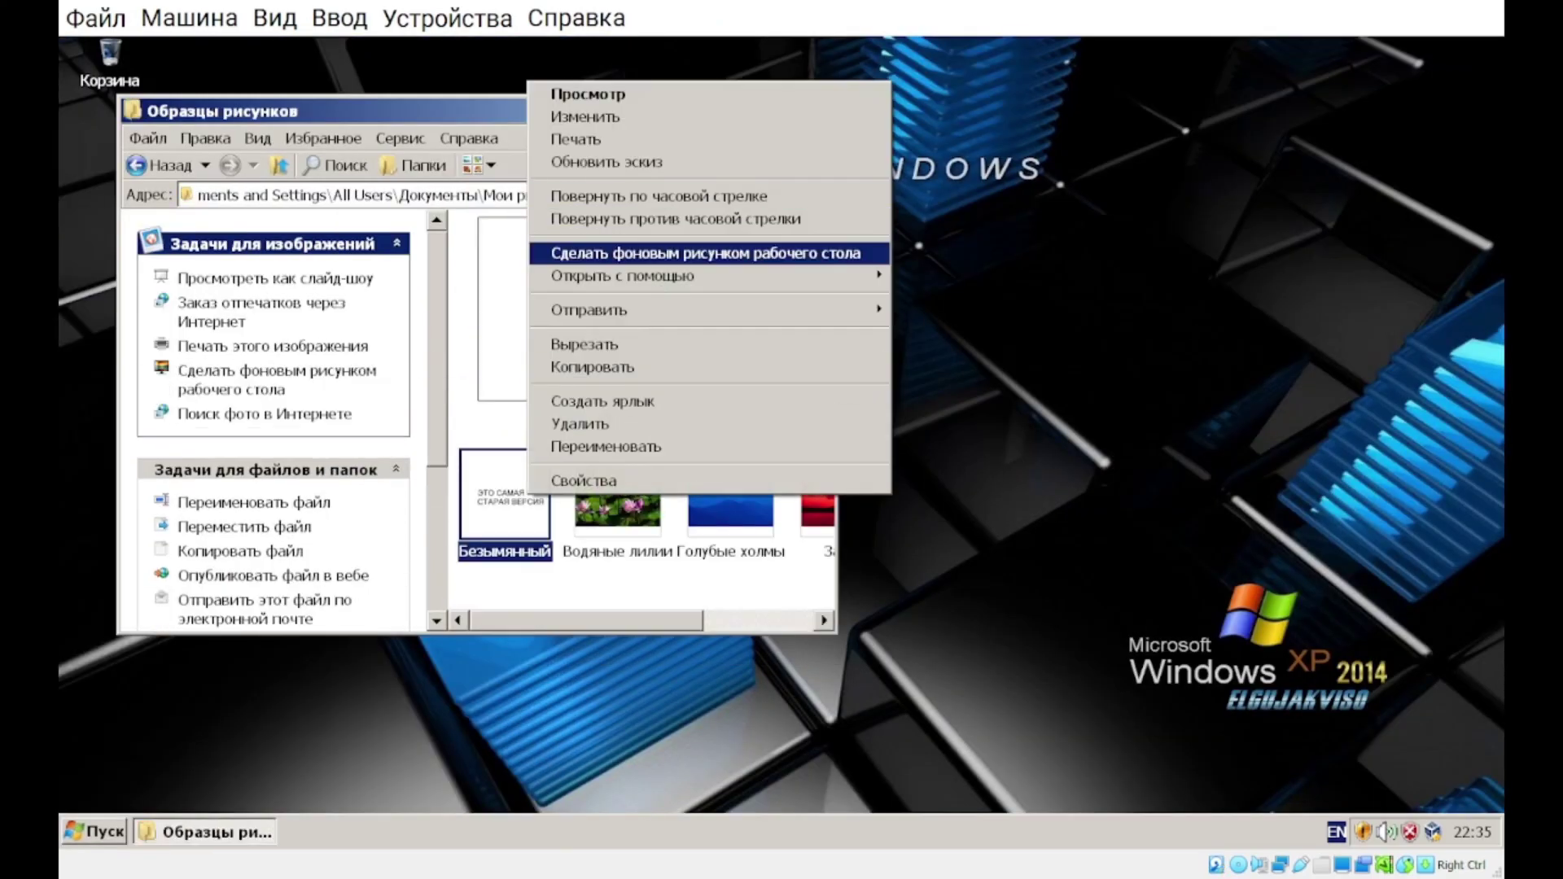
- Make the caption picture the XP wallpaper and switch to the Классическая colour scheme
click(697, 252)
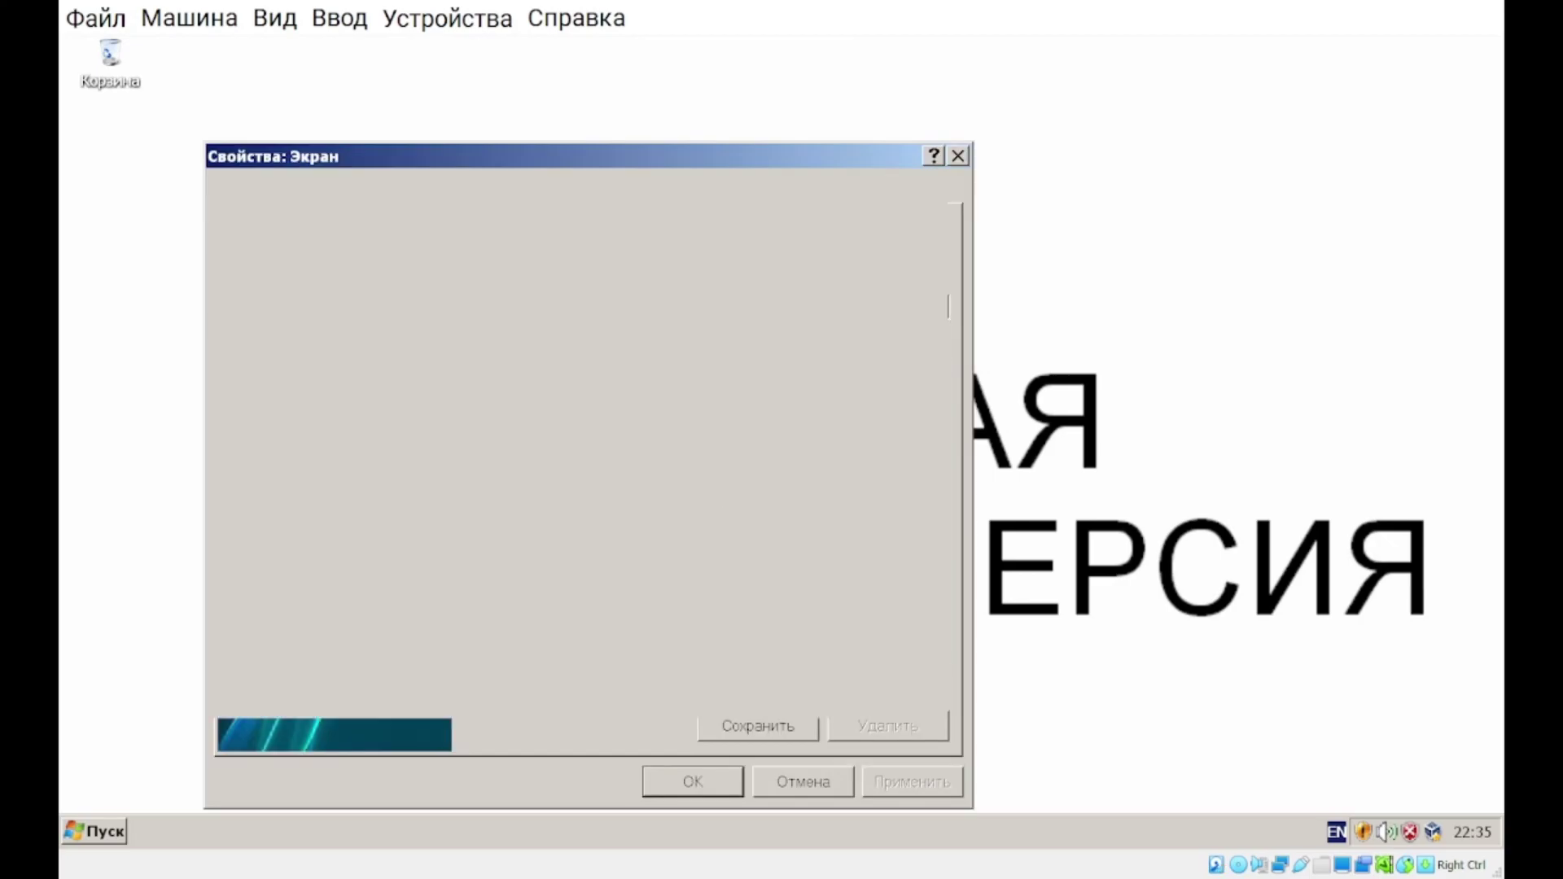
click(771, 659)
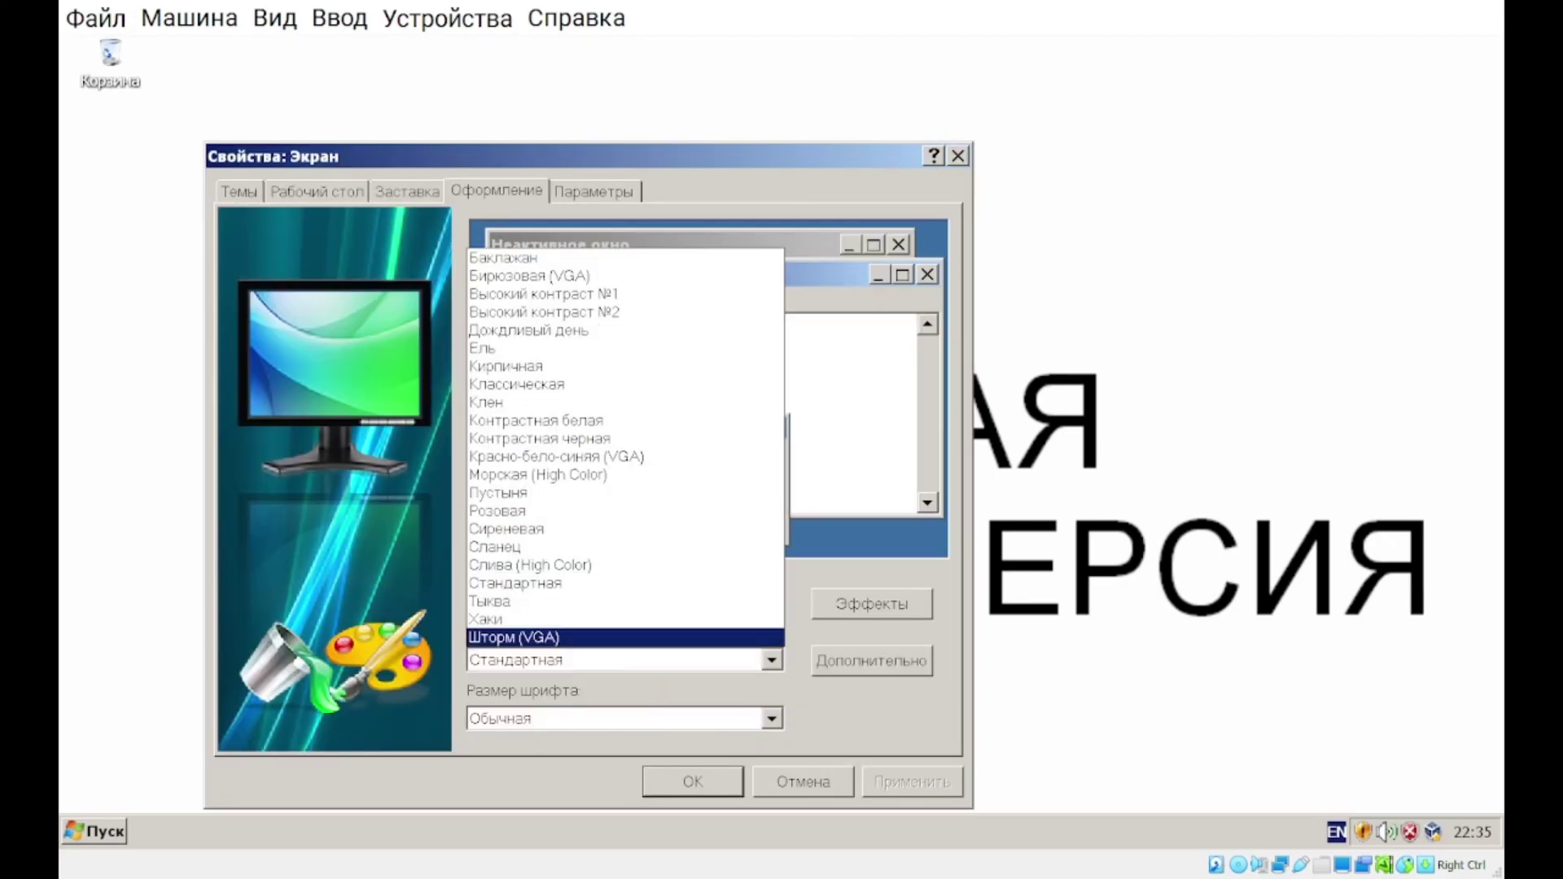
click(627, 384)
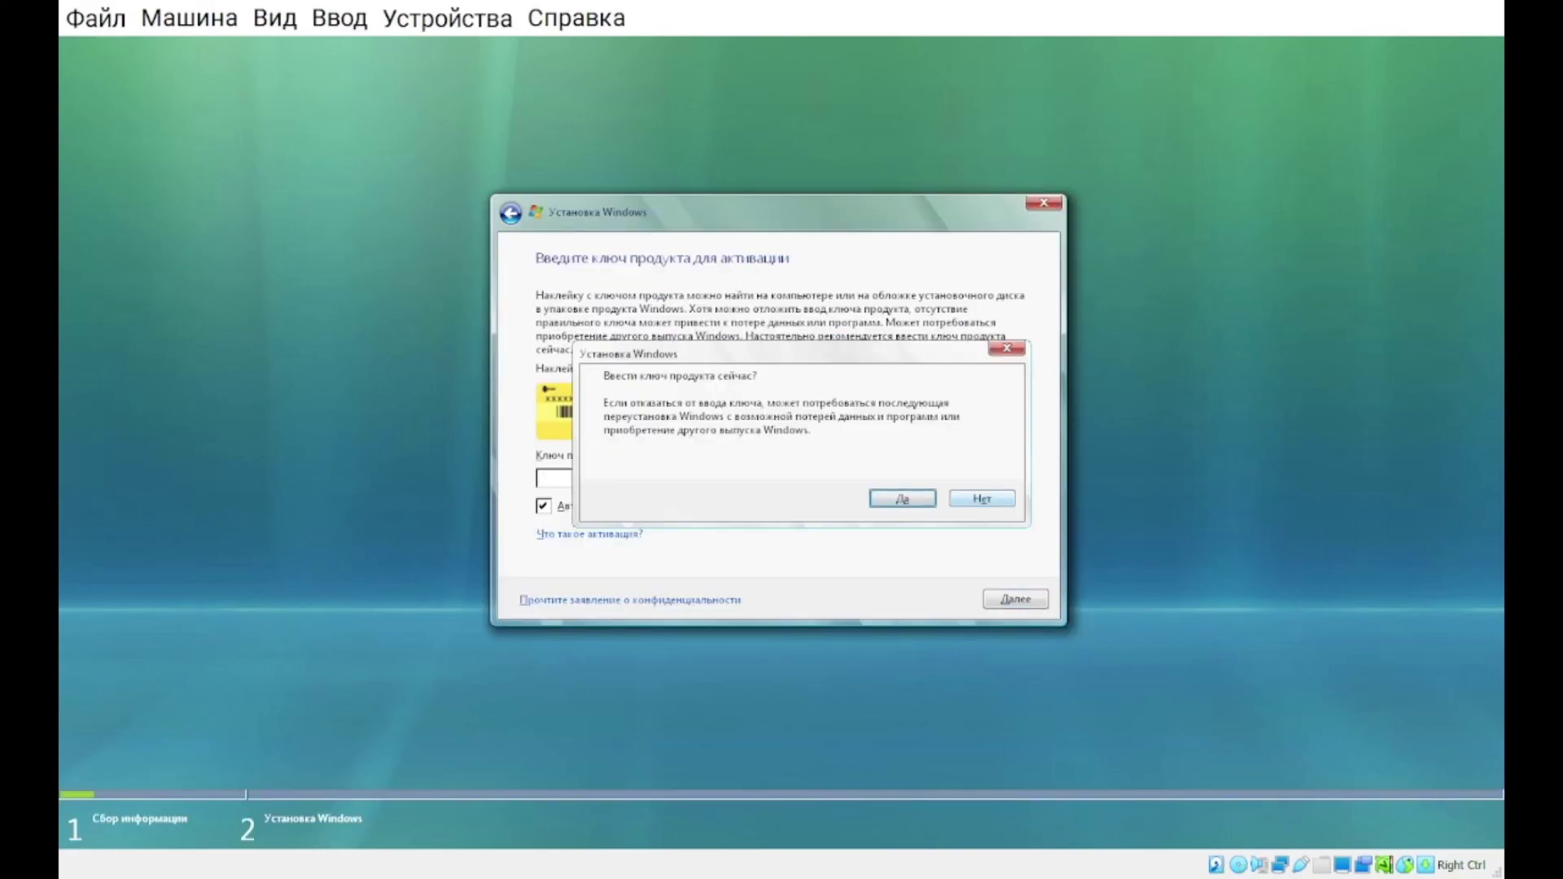
- Skip the product key and select the Windows Vista Ultimate edition
key(Return)
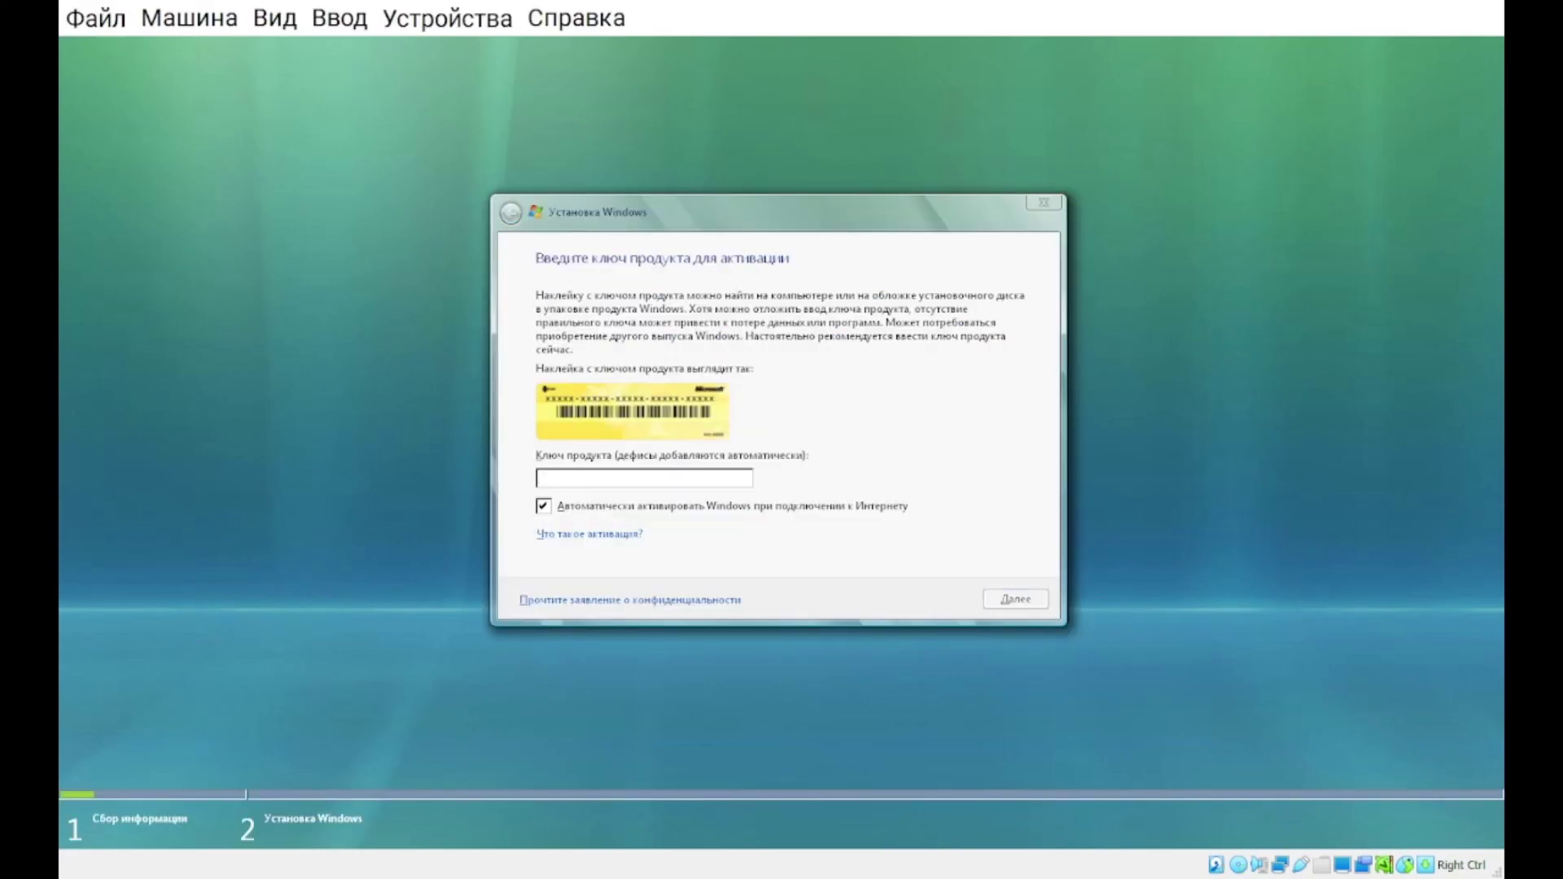
click(597, 345)
click(543, 565)
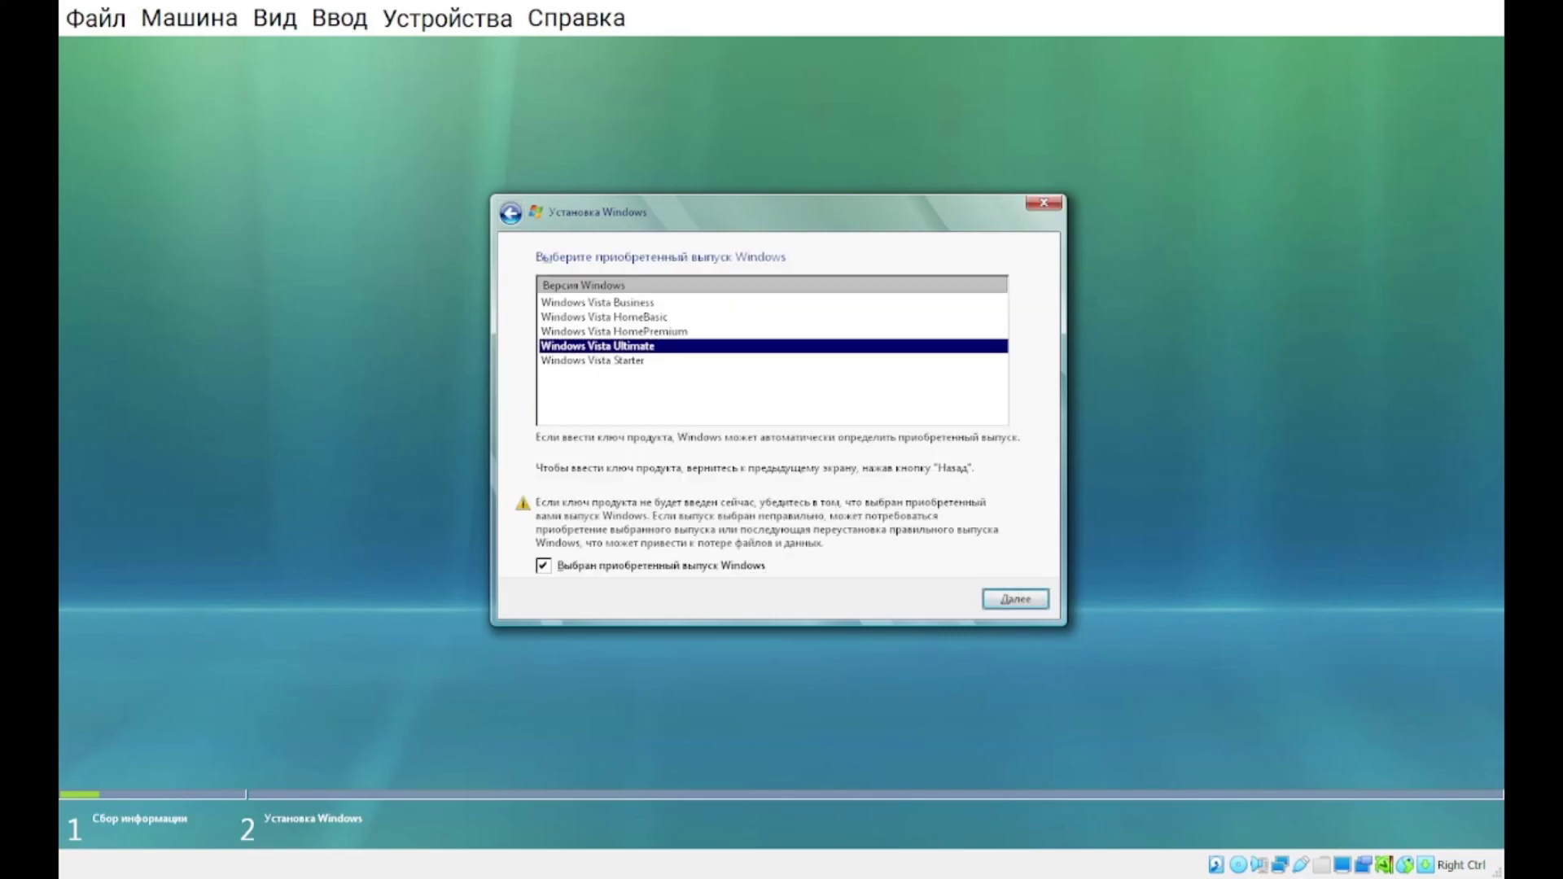
key(Return)
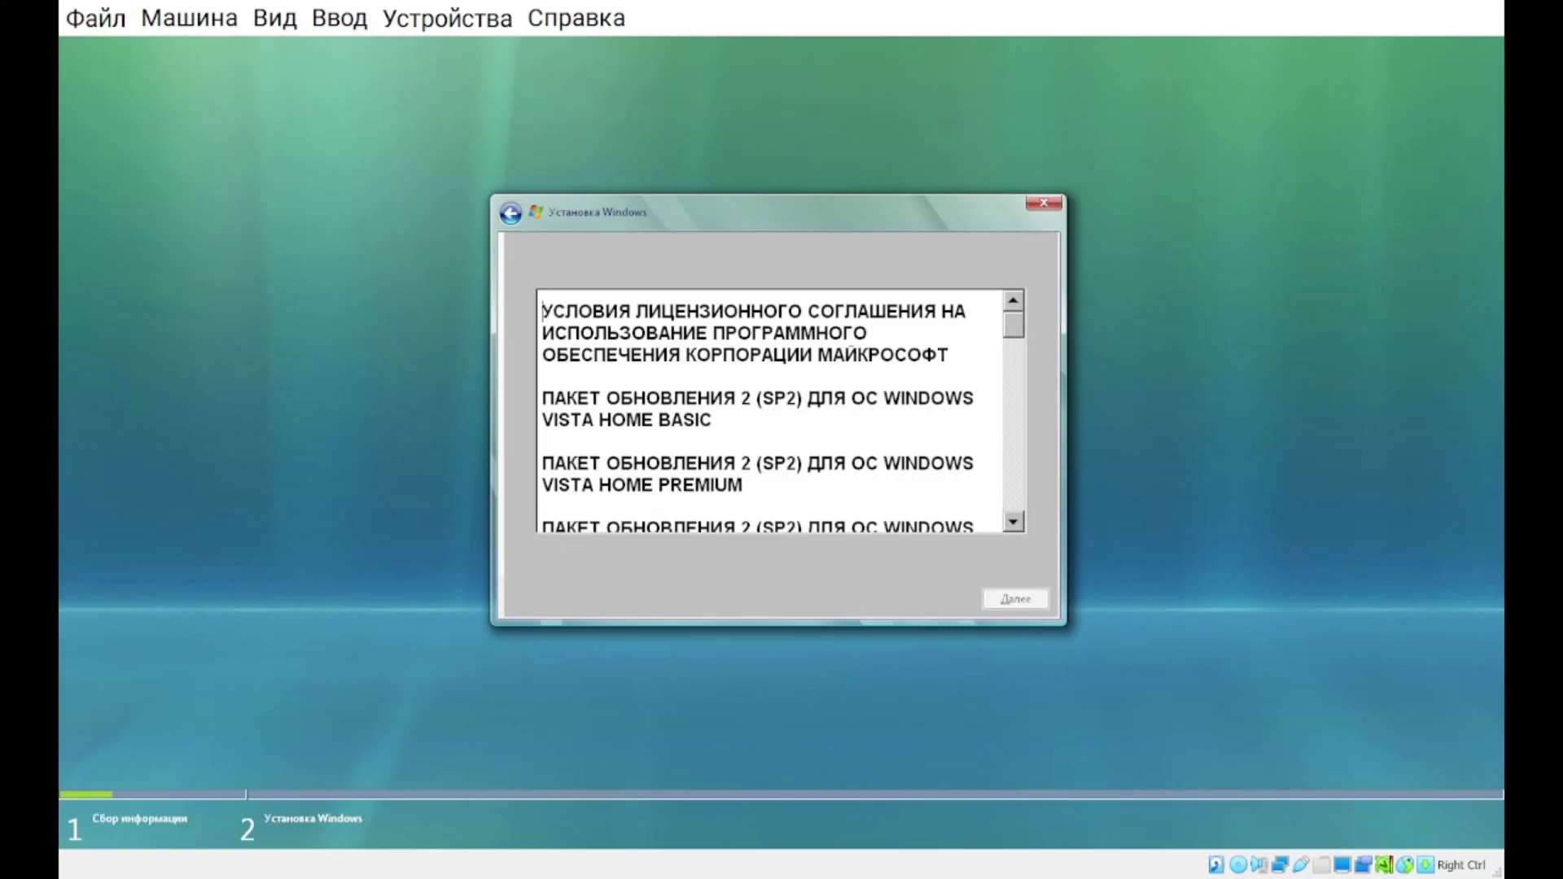
- Accept the licence terms and choose the Обновление (upgrade) installation
key(space)
key(Return)
key(Return)
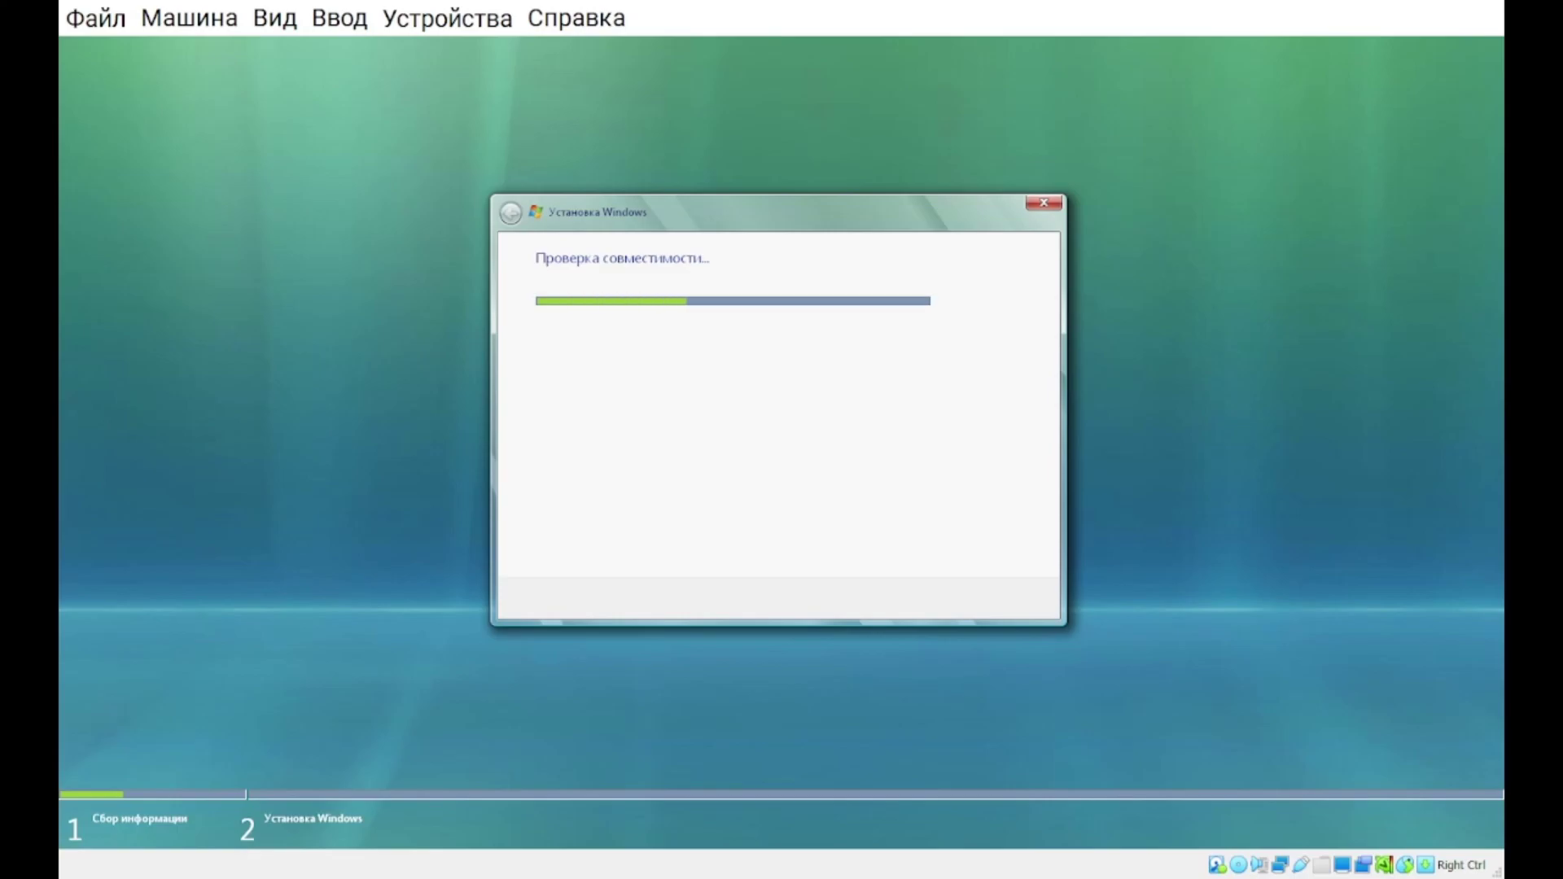
key(Return)
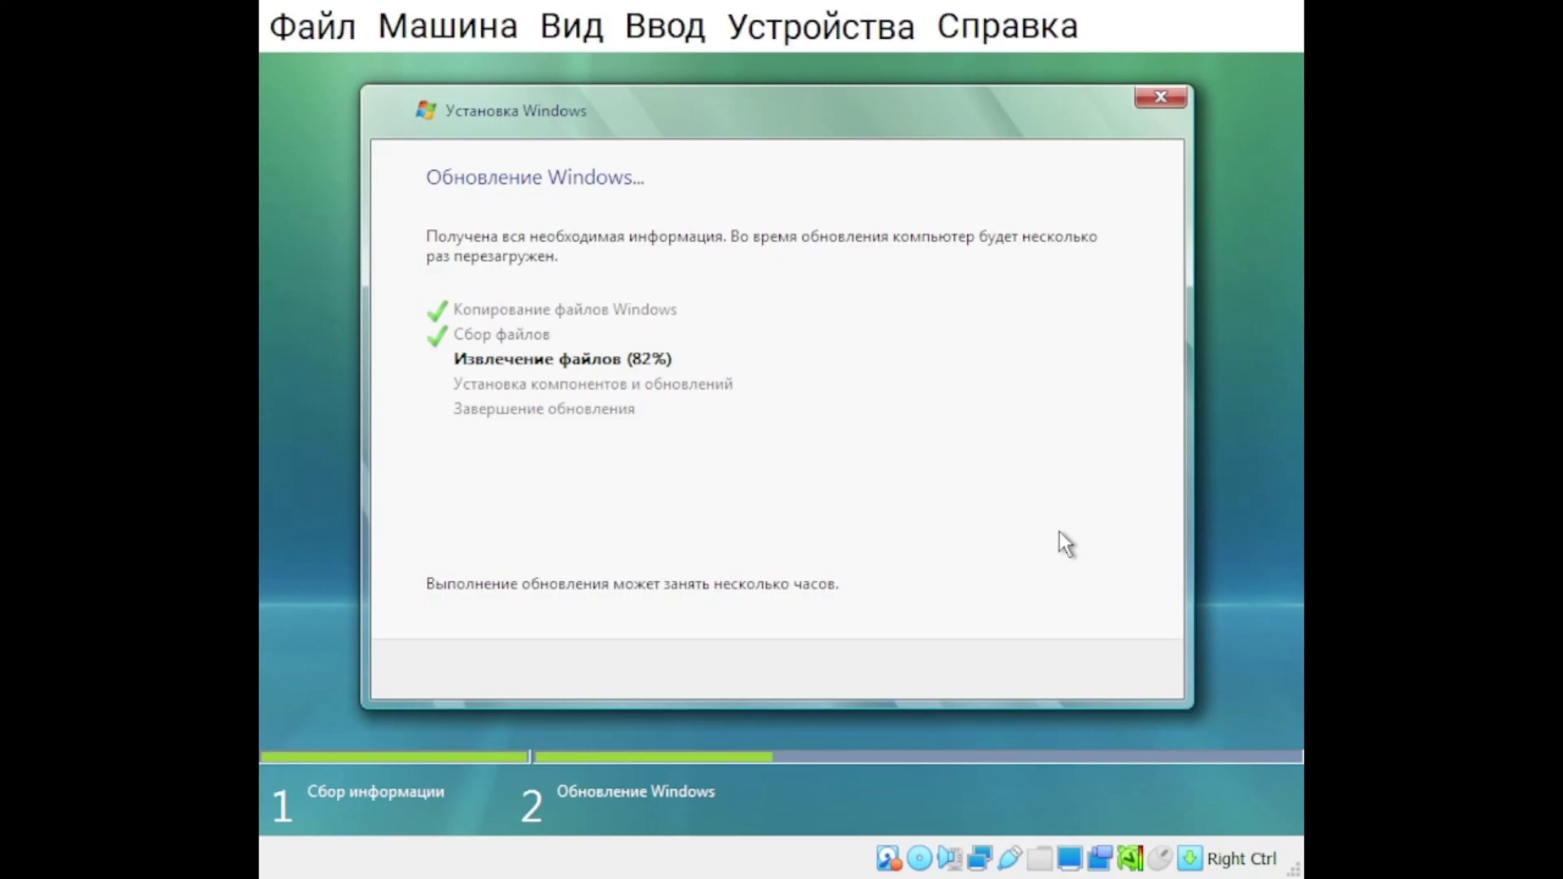
- Open a command prompt over Vista setup with Shift+F10, run winver, then close it
key(shift+F10)
drag(838, 94, 890, 417)
text(winver)
key(Return)
click(1190, 424)
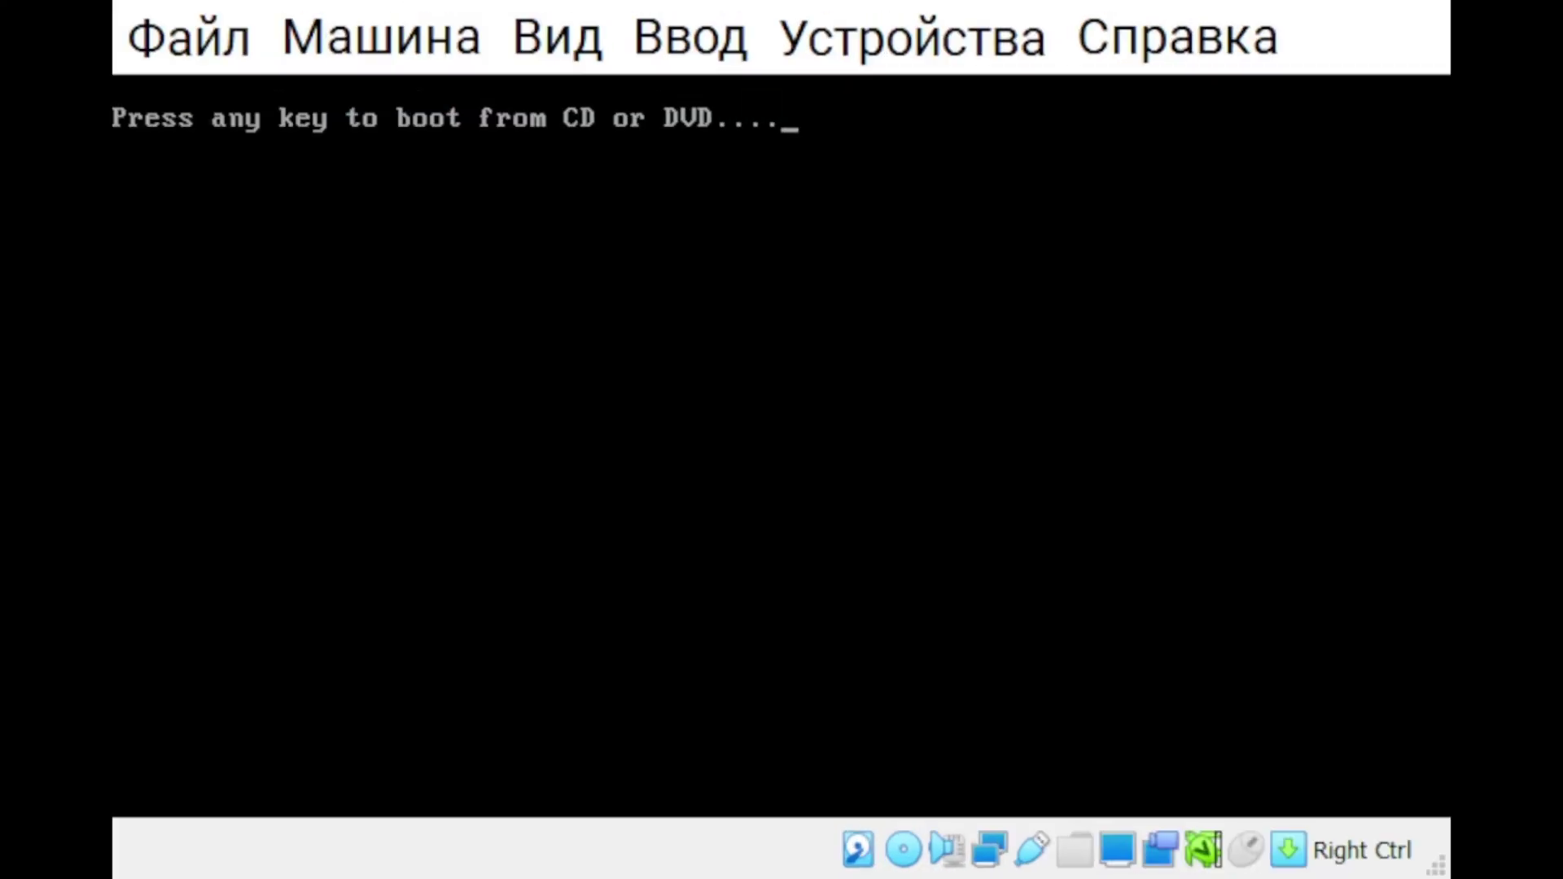
- Get past the boot prompt and start Safe Mode with Command Prompt from Error Recovery
key(Return)
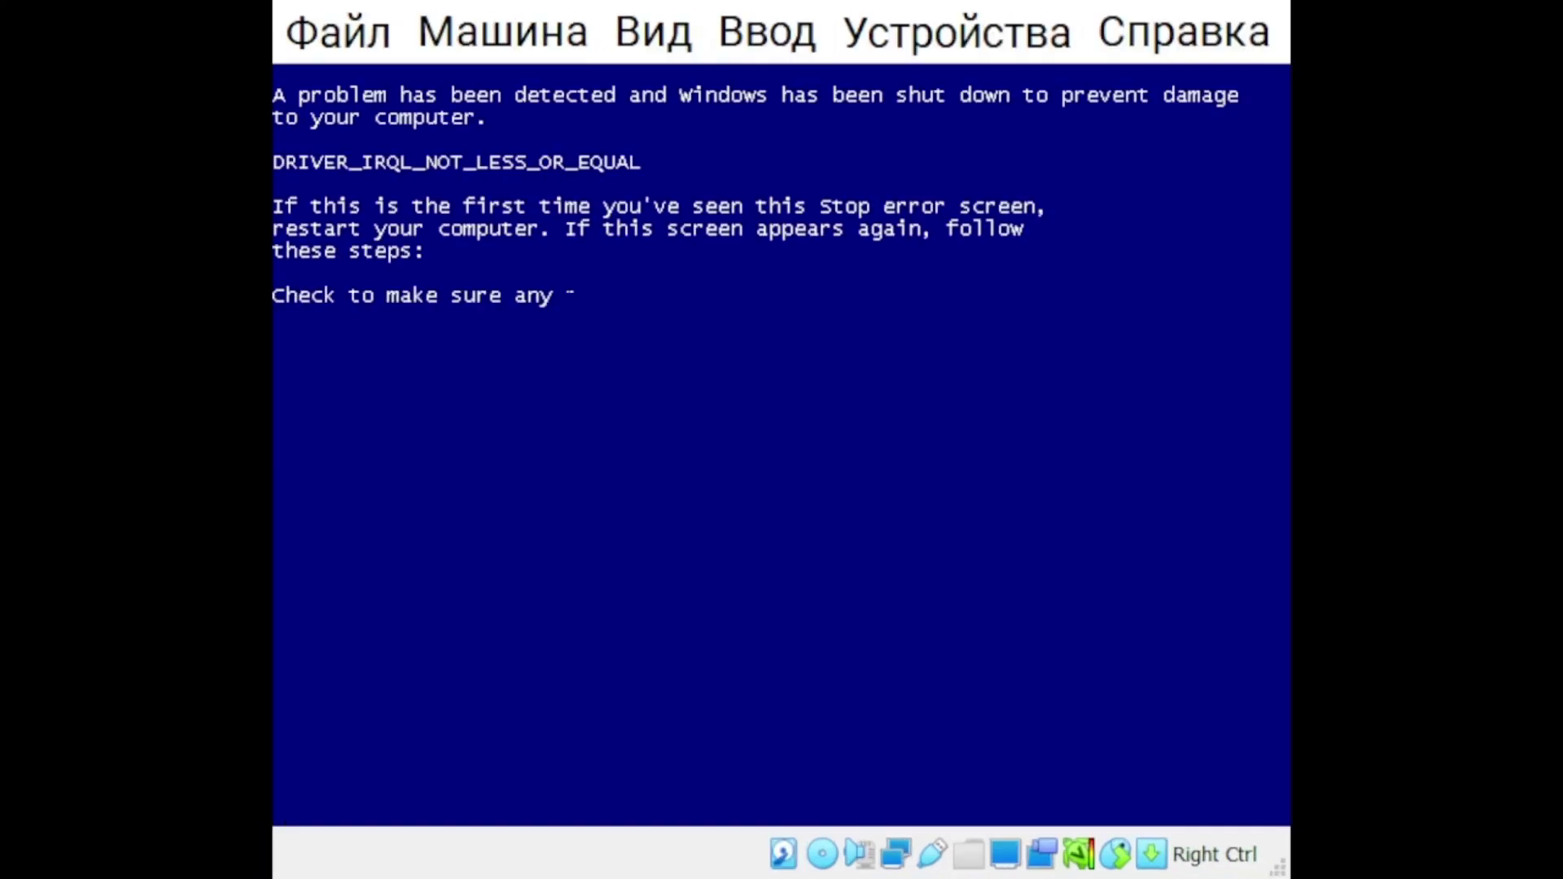
key(Up)
key(Up)
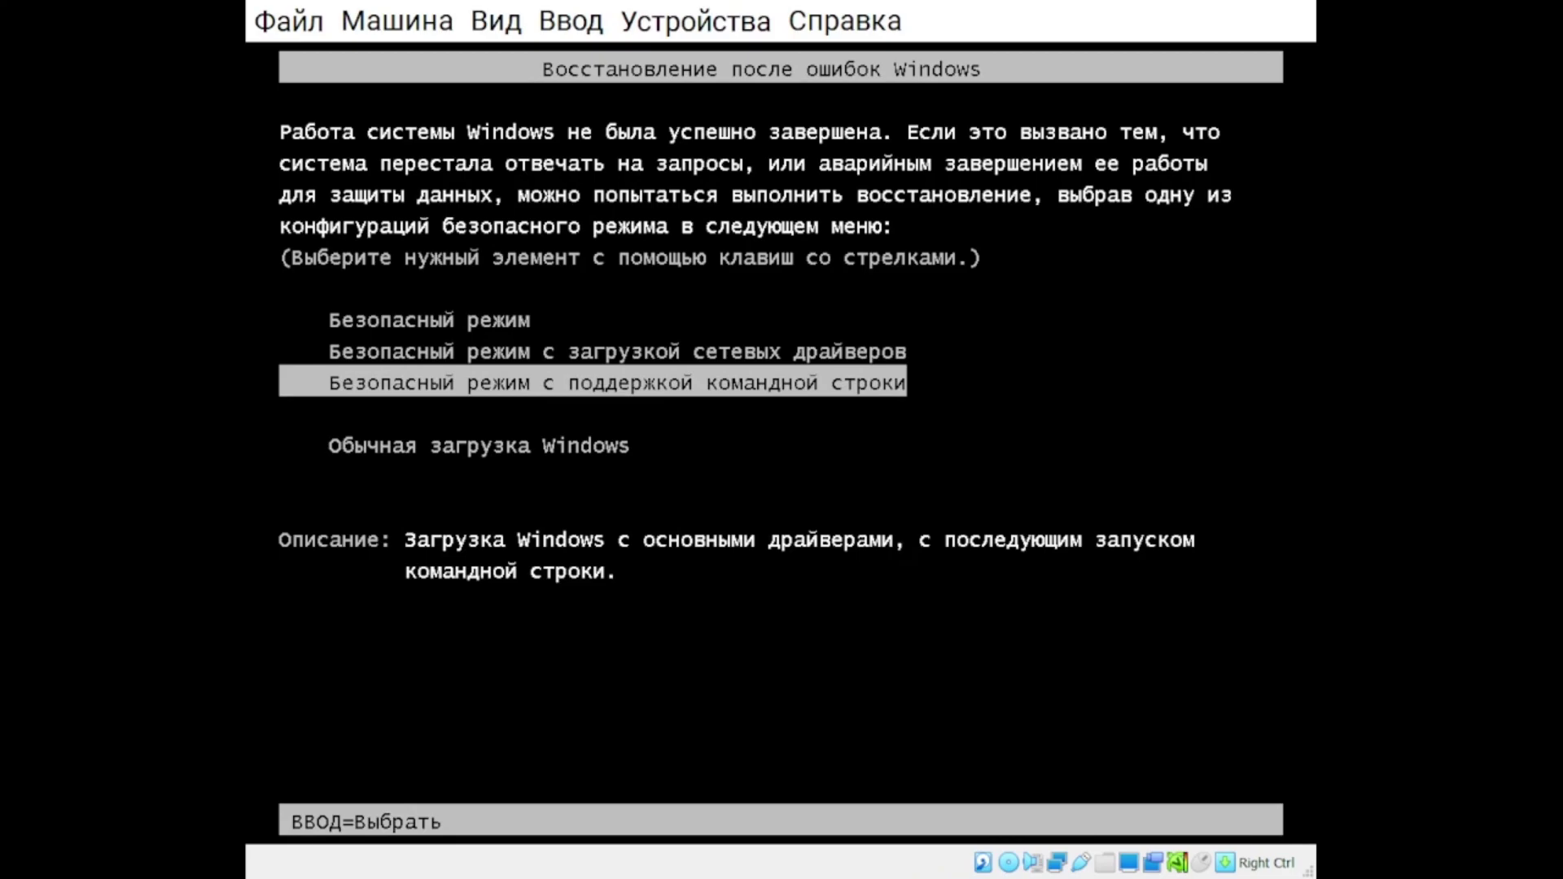
key(Return)
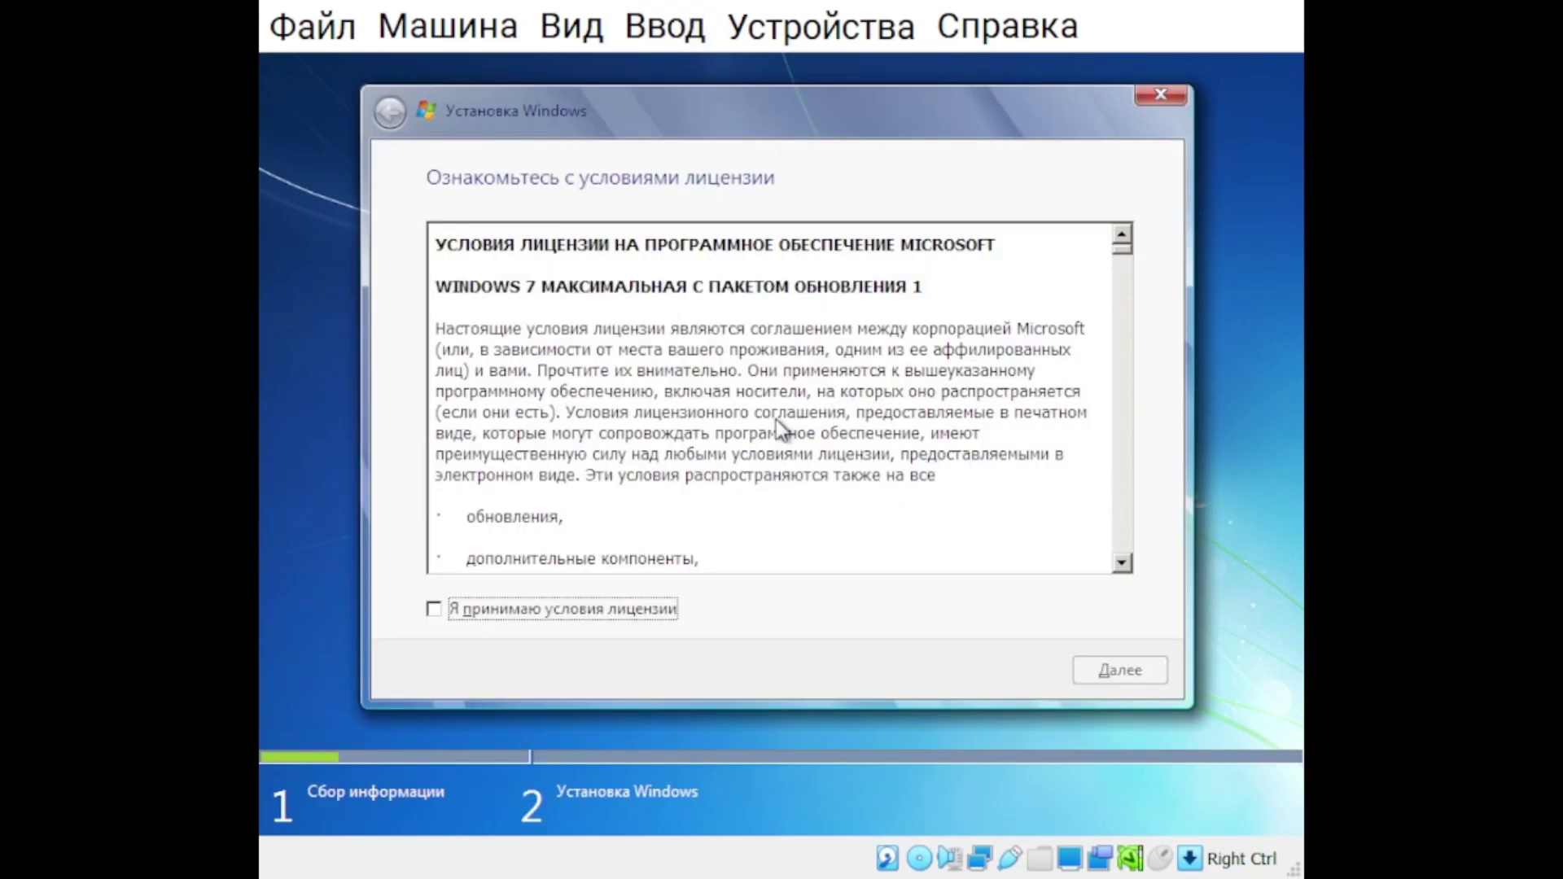
- Accept the Windows 7 licence terms and dismiss the compatibility report
click(436, 607)
click(1120, 669)
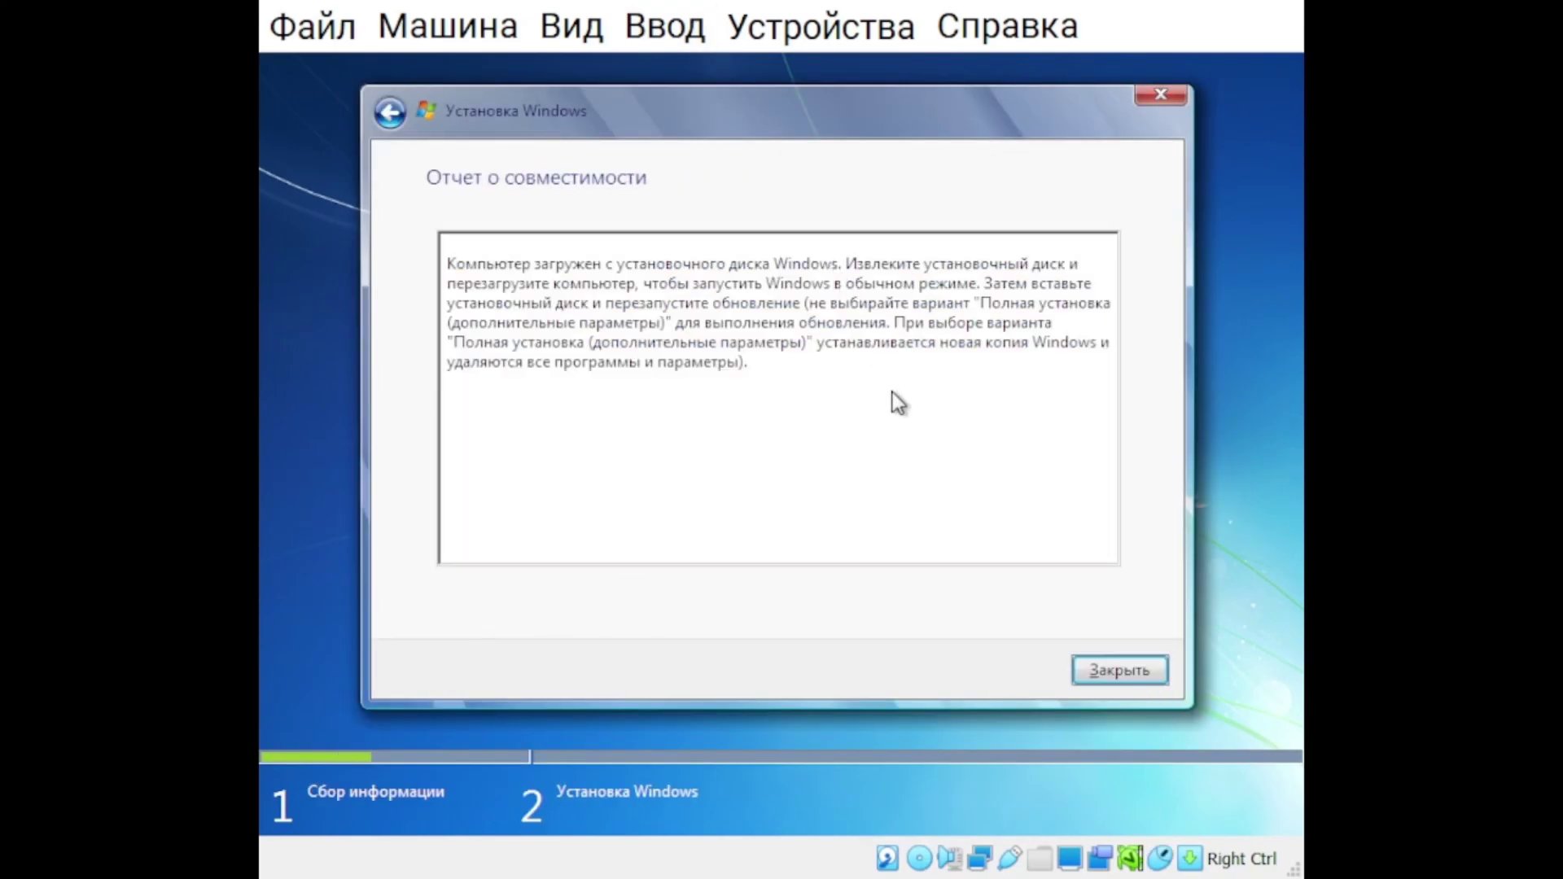
click(1121, 669)
- Choose the installation type and target partition, then start installing Windows 7
click(700, 379)
click(833, 332)
click(983, 509)
click(1116, 667)
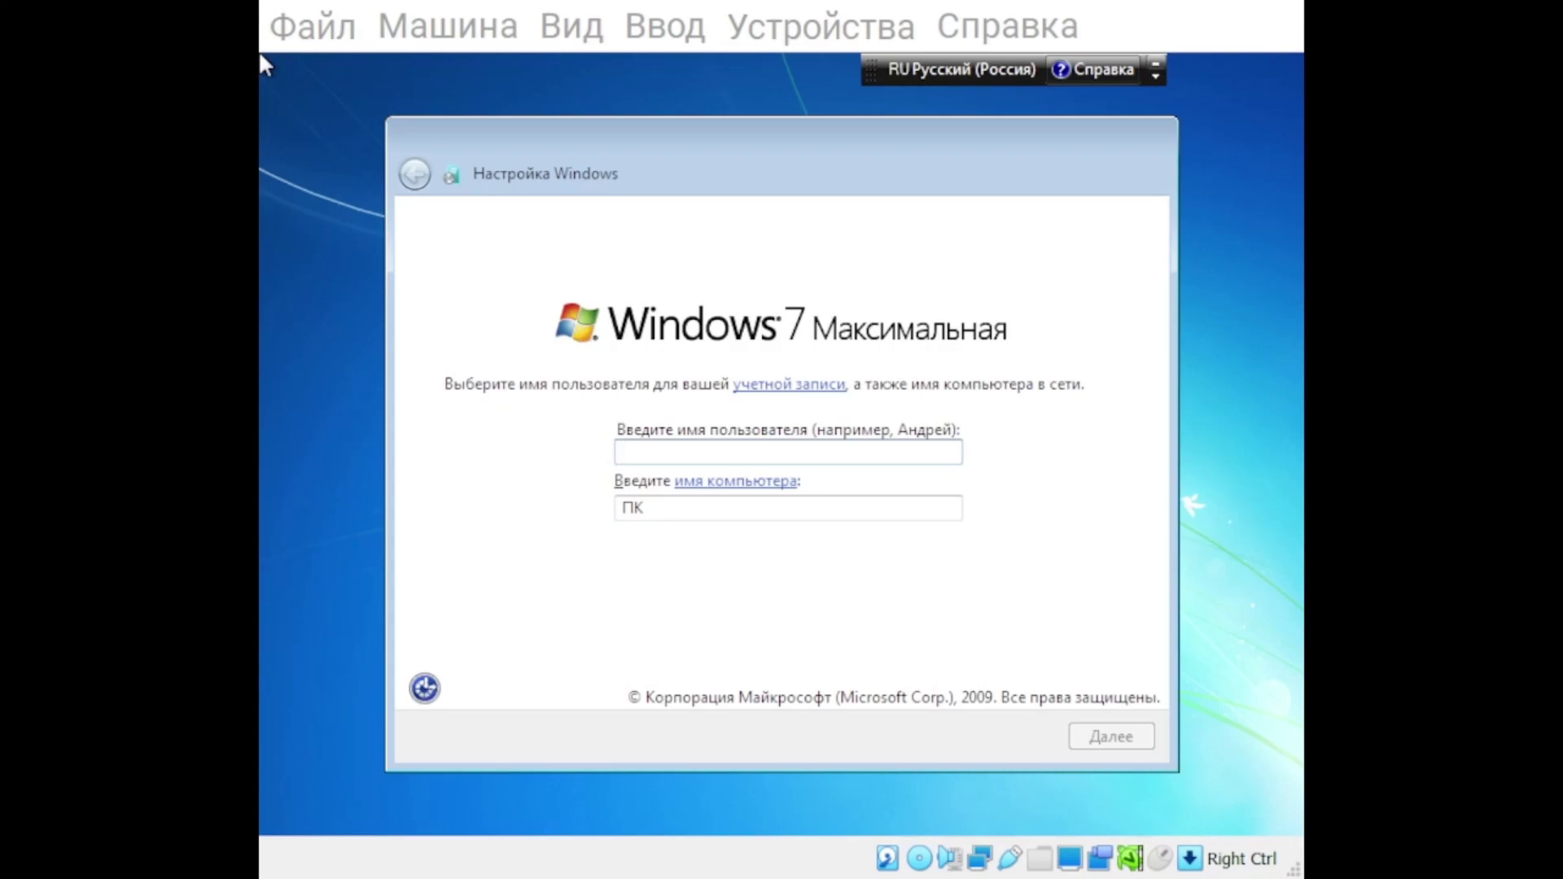
- Switch the keyboard to English and enter a user name and a computer name
click(260, 61)
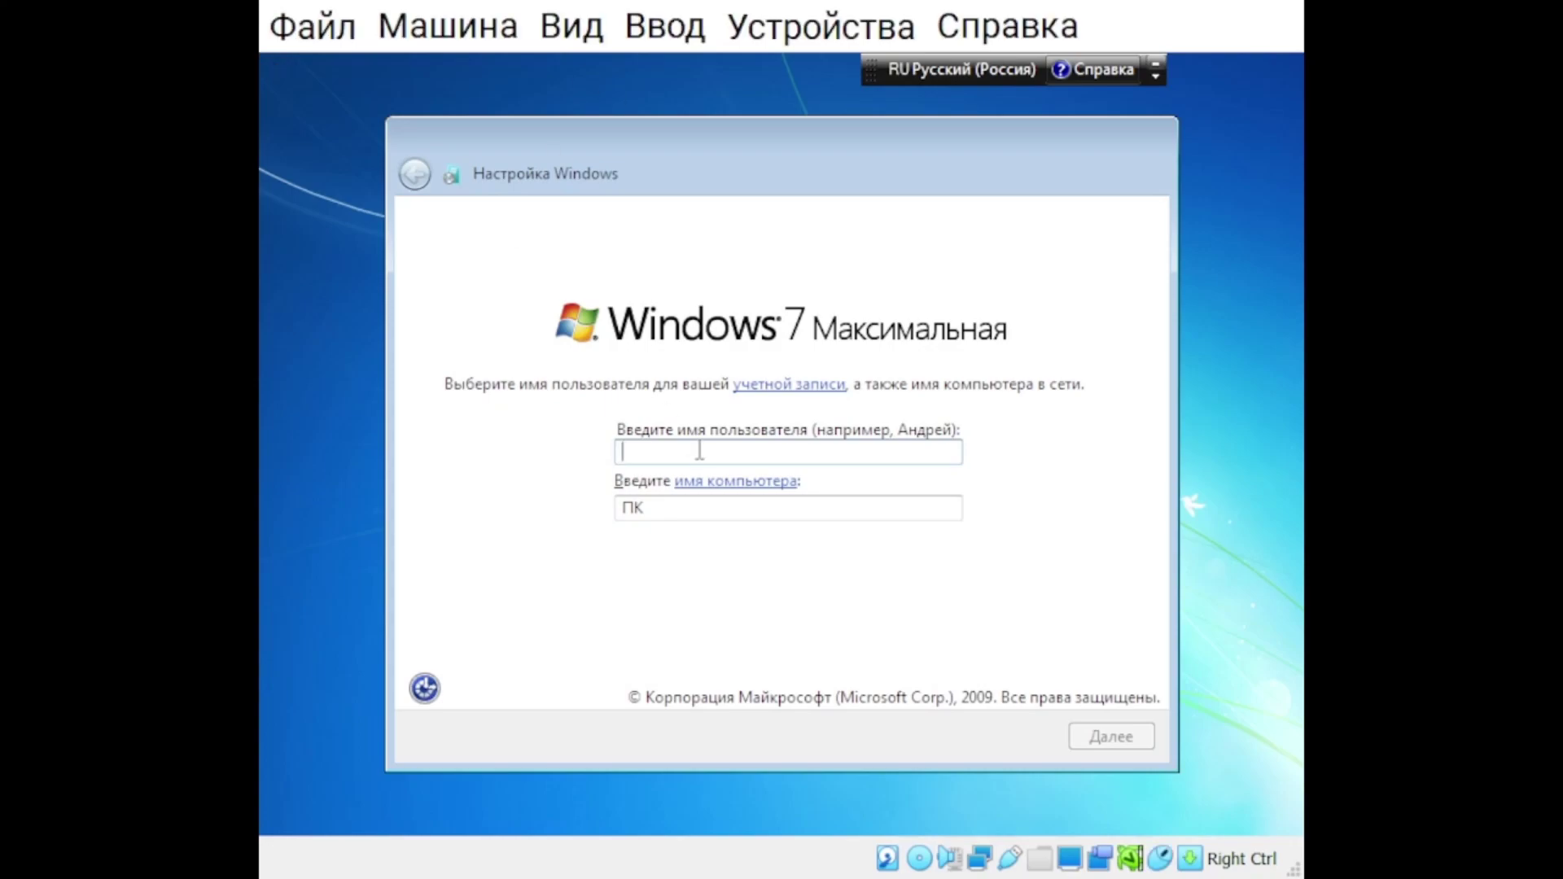
key(alt+shift)
text(Ba)
key(Tab)
text(B)
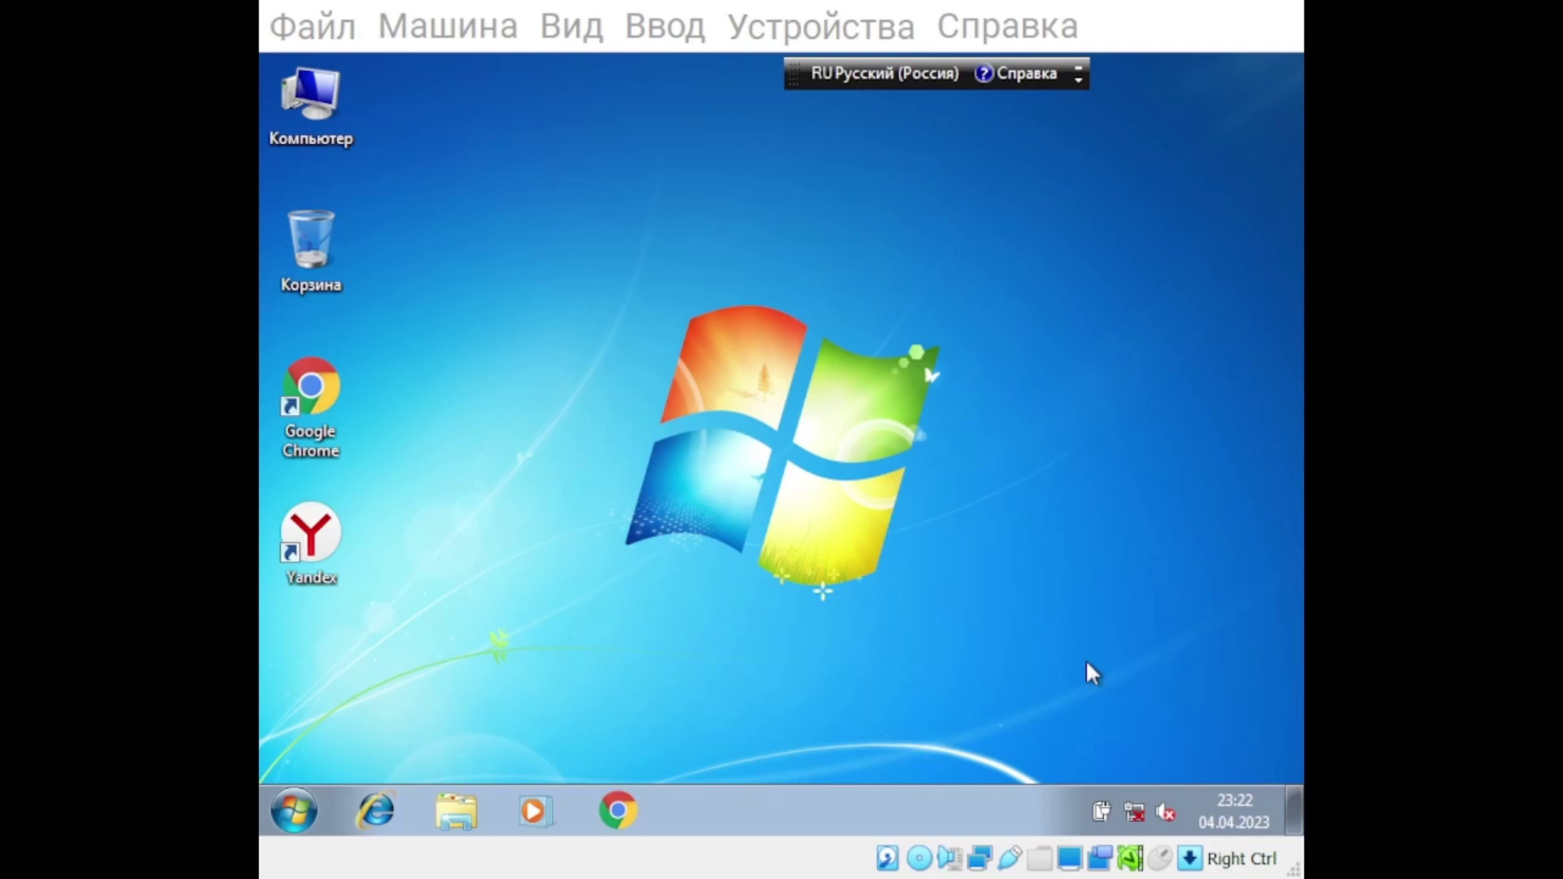
- Dock the language bar, then run Guest Additions setup from the CD, allowing the Oracle driver
key(super)
key(super)
click(1079, 72)
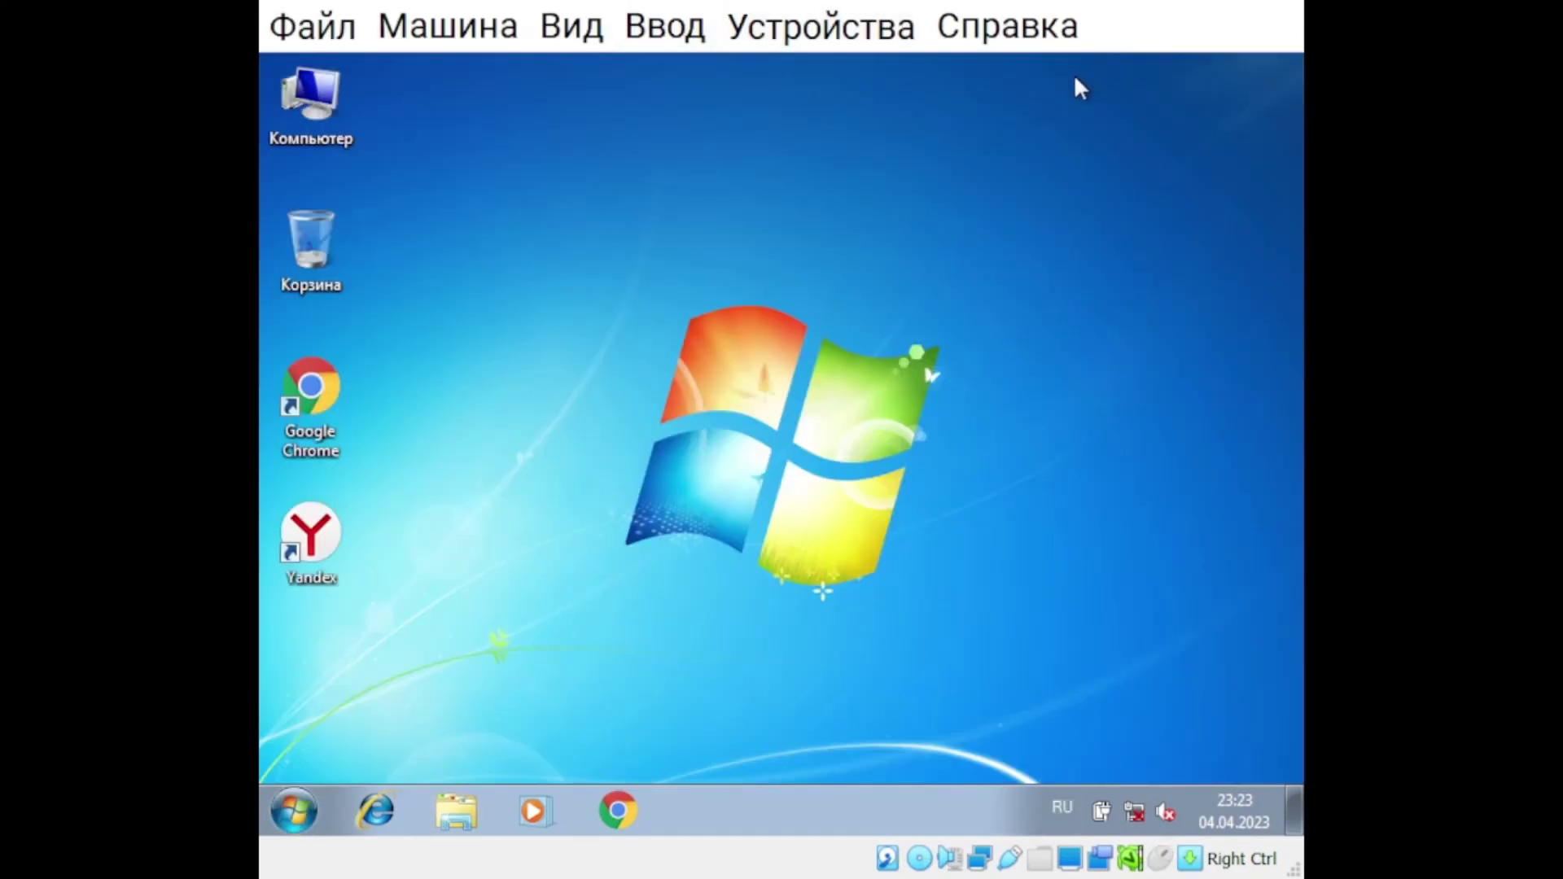
double_click(311, 97)
double_click(525, 366)
double_click(611, 551)
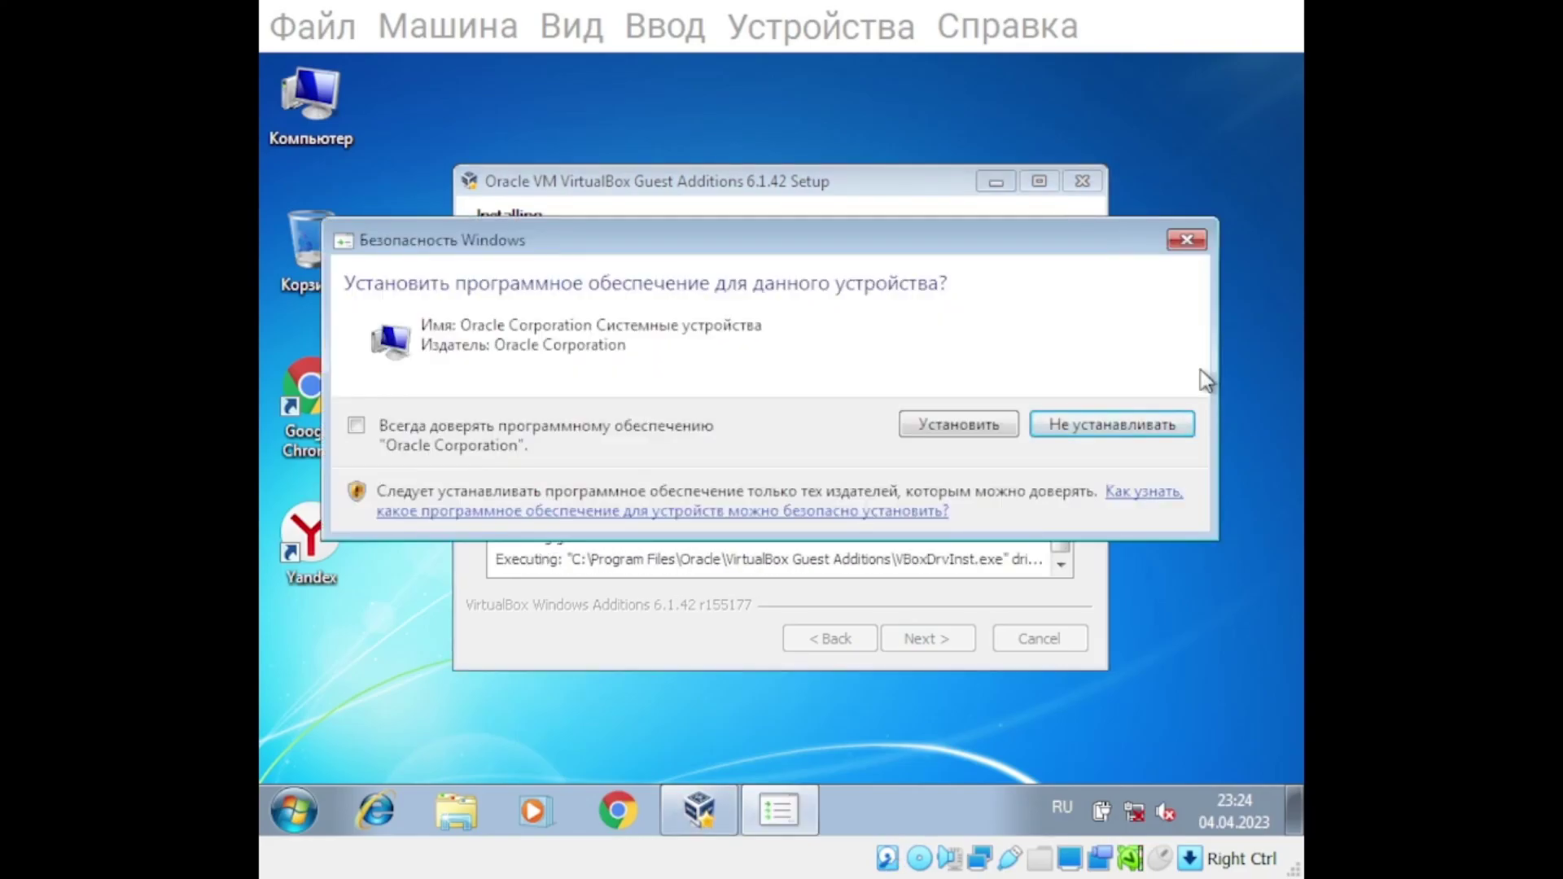
click(959, 426)
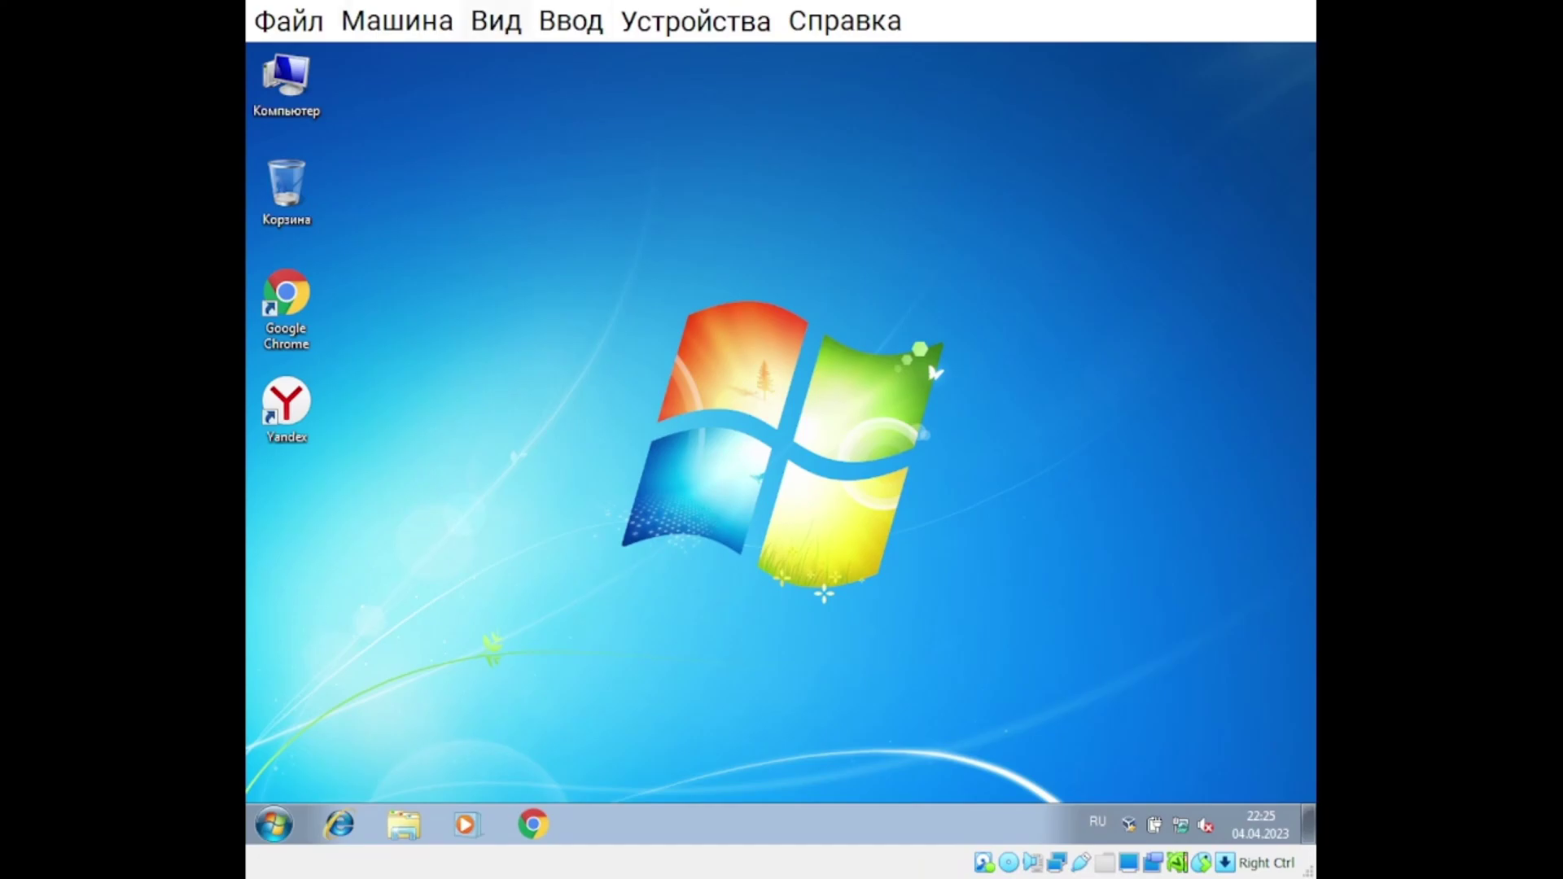
- Change the guest's screen resolution and keep the new display settings
click(285, 84)
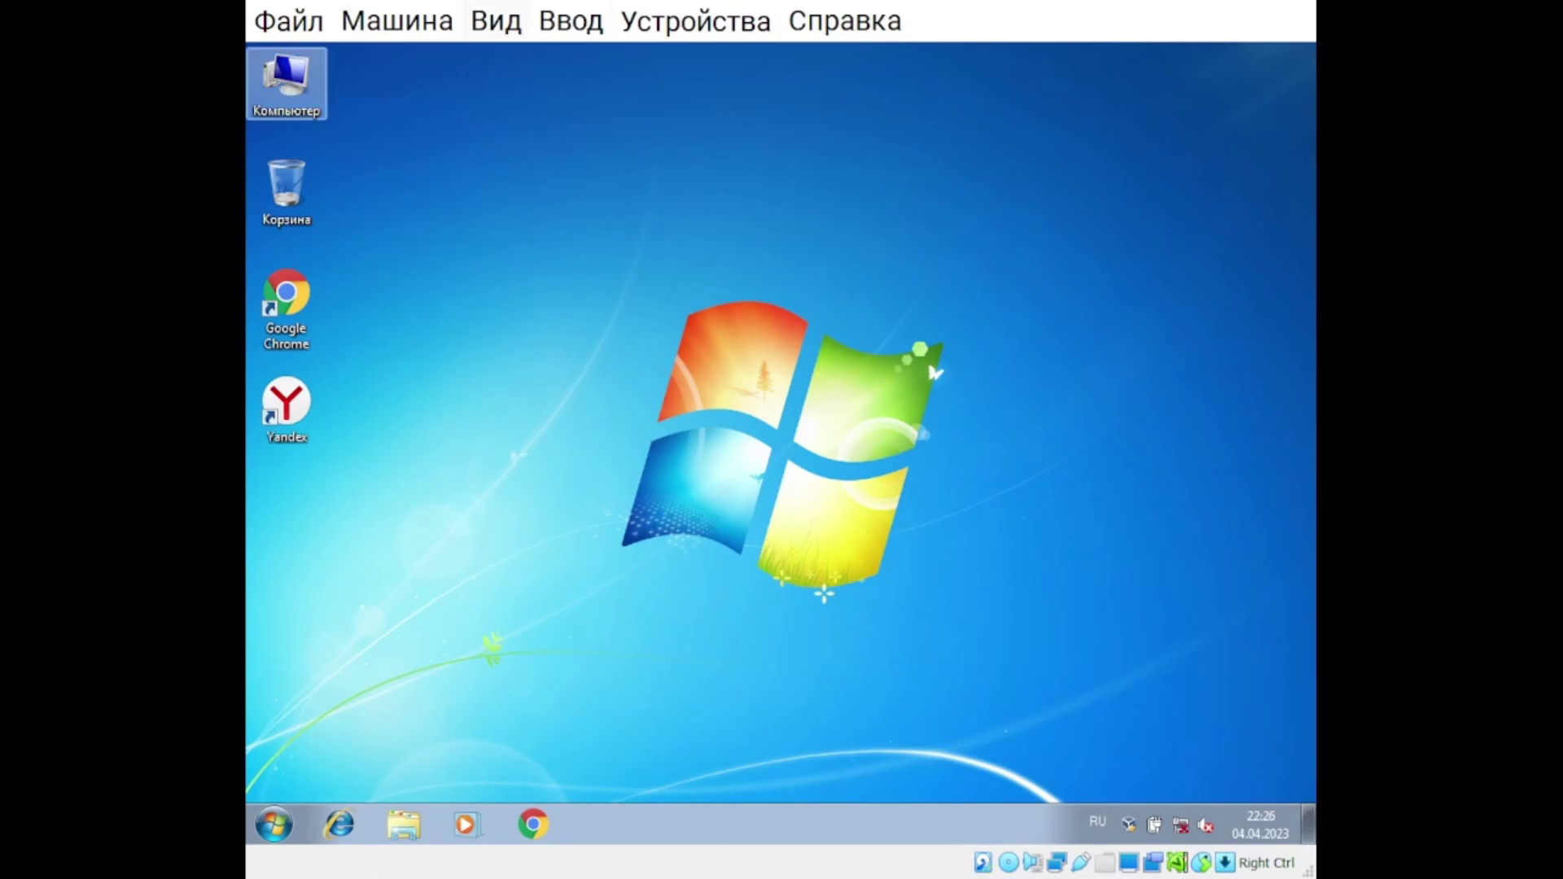
right_click(769, 339)
click(814, 516)
click(700, 423)
click(648, 565)
click(1045, 598)
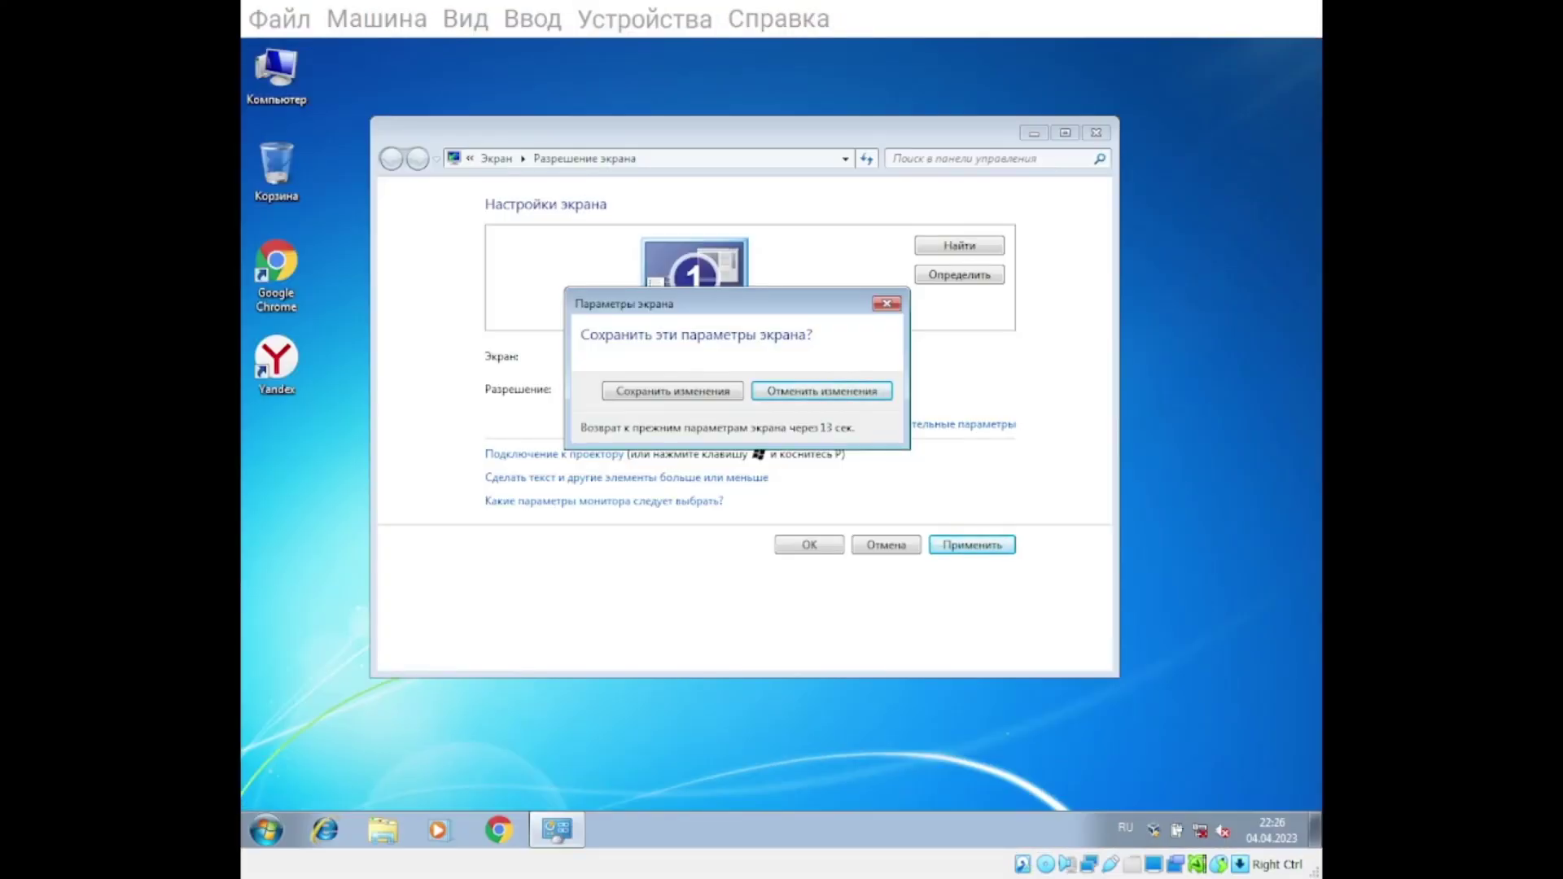
click(673, 391)
- Set a custom 150% text size after trying the 125% and 100% options
click(627, 477)
click(609, 334)
click(608, 287)
click(465, 386)
drag(533, 295, 713, 295)
click(638, 408)
- Search Start for 'мышь' and choose a different mouse pointer scheme
click(266, 830)
text(мышь)
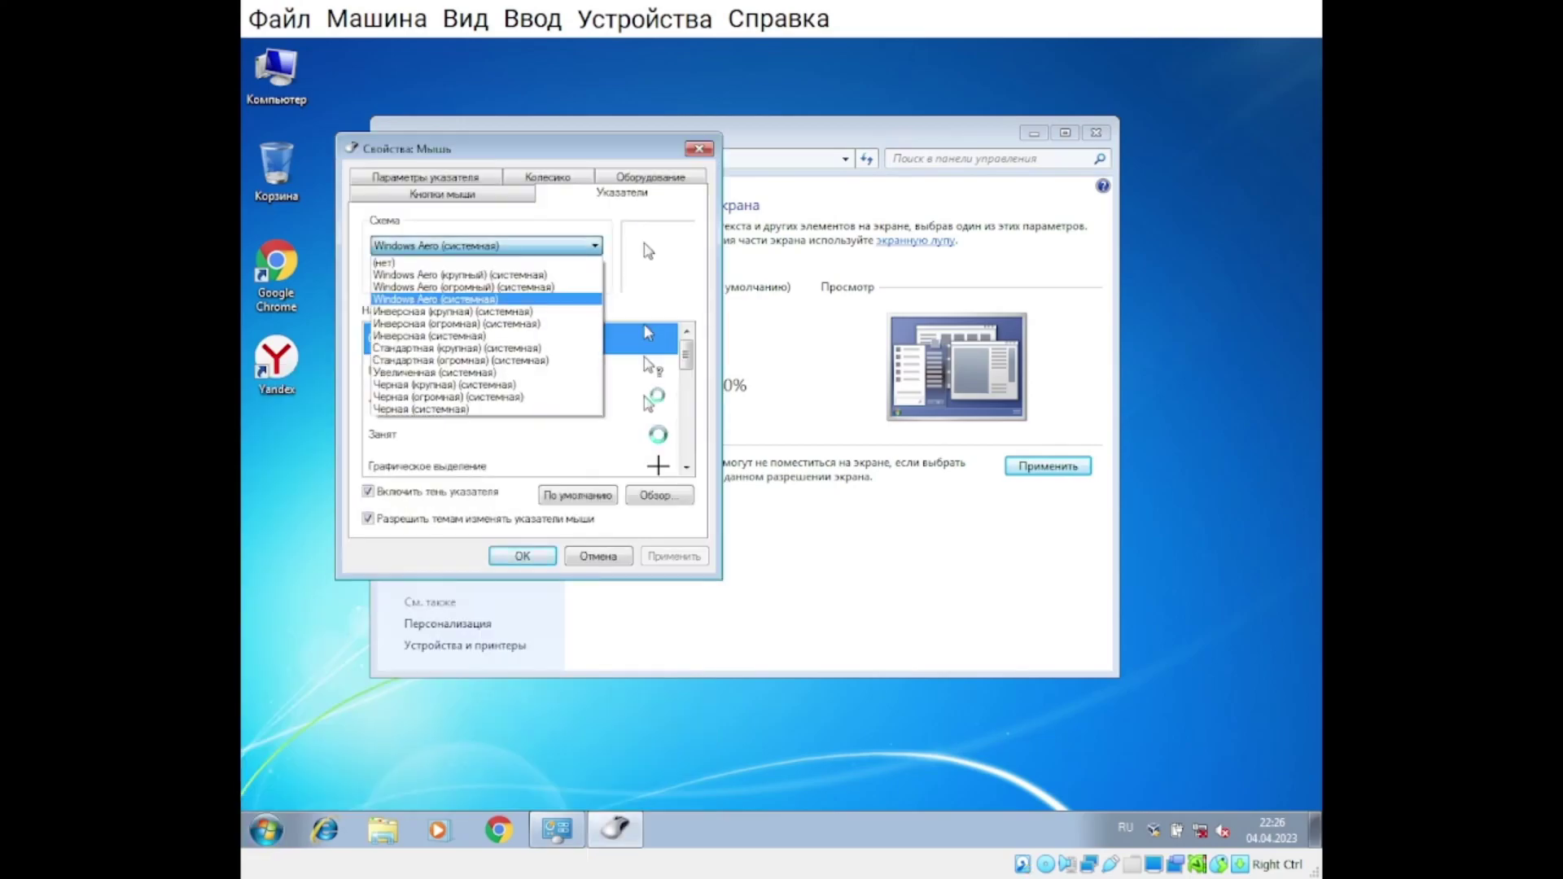
click(489, 360)
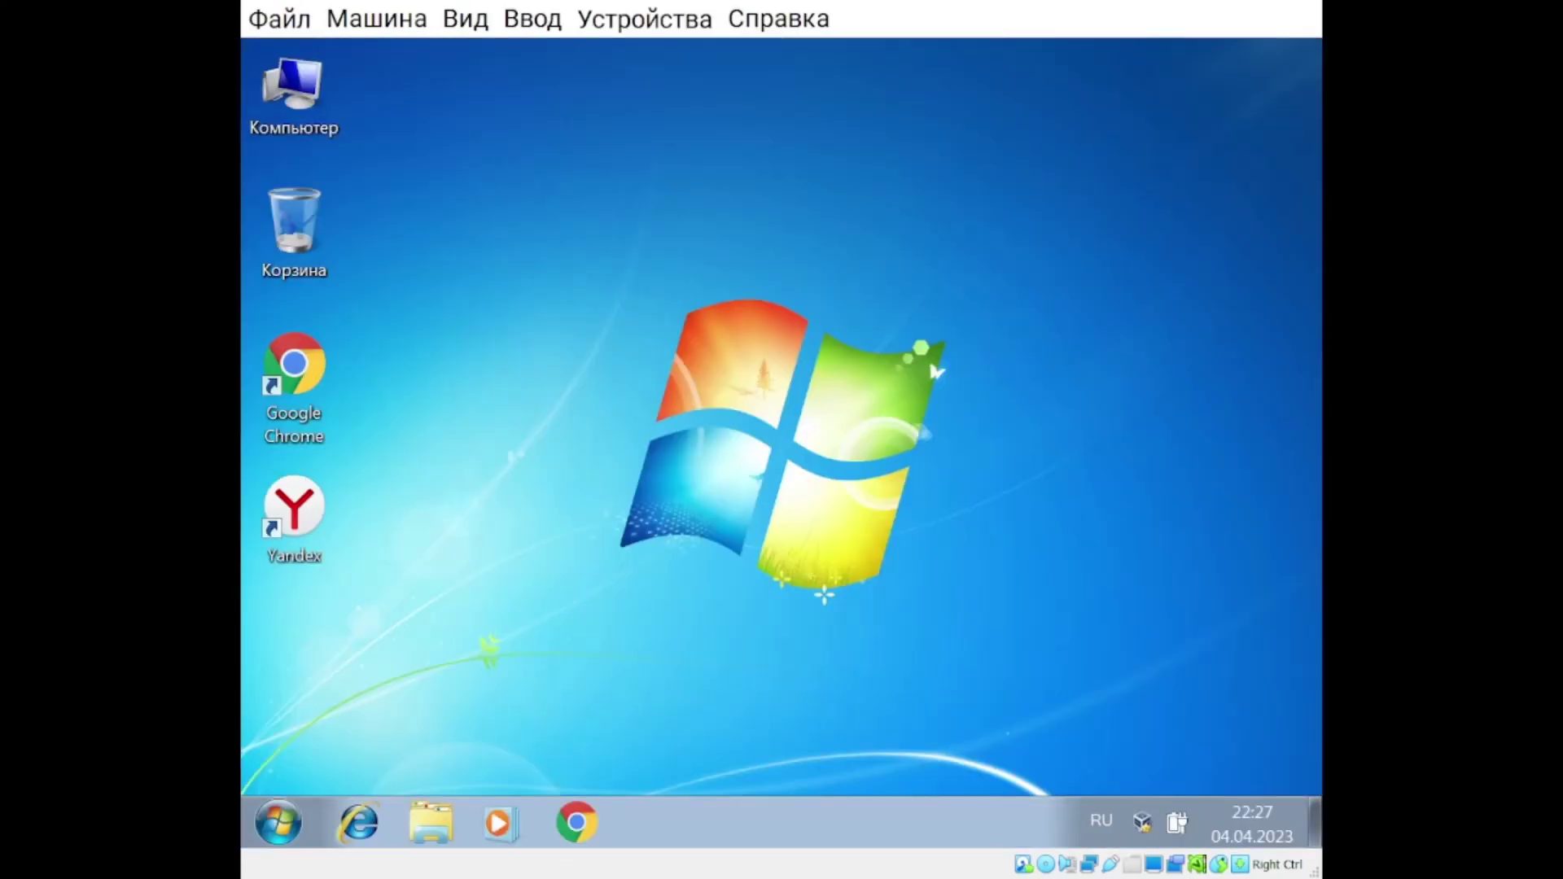
- Open and close Personalization, then open the Computer window
key(super)
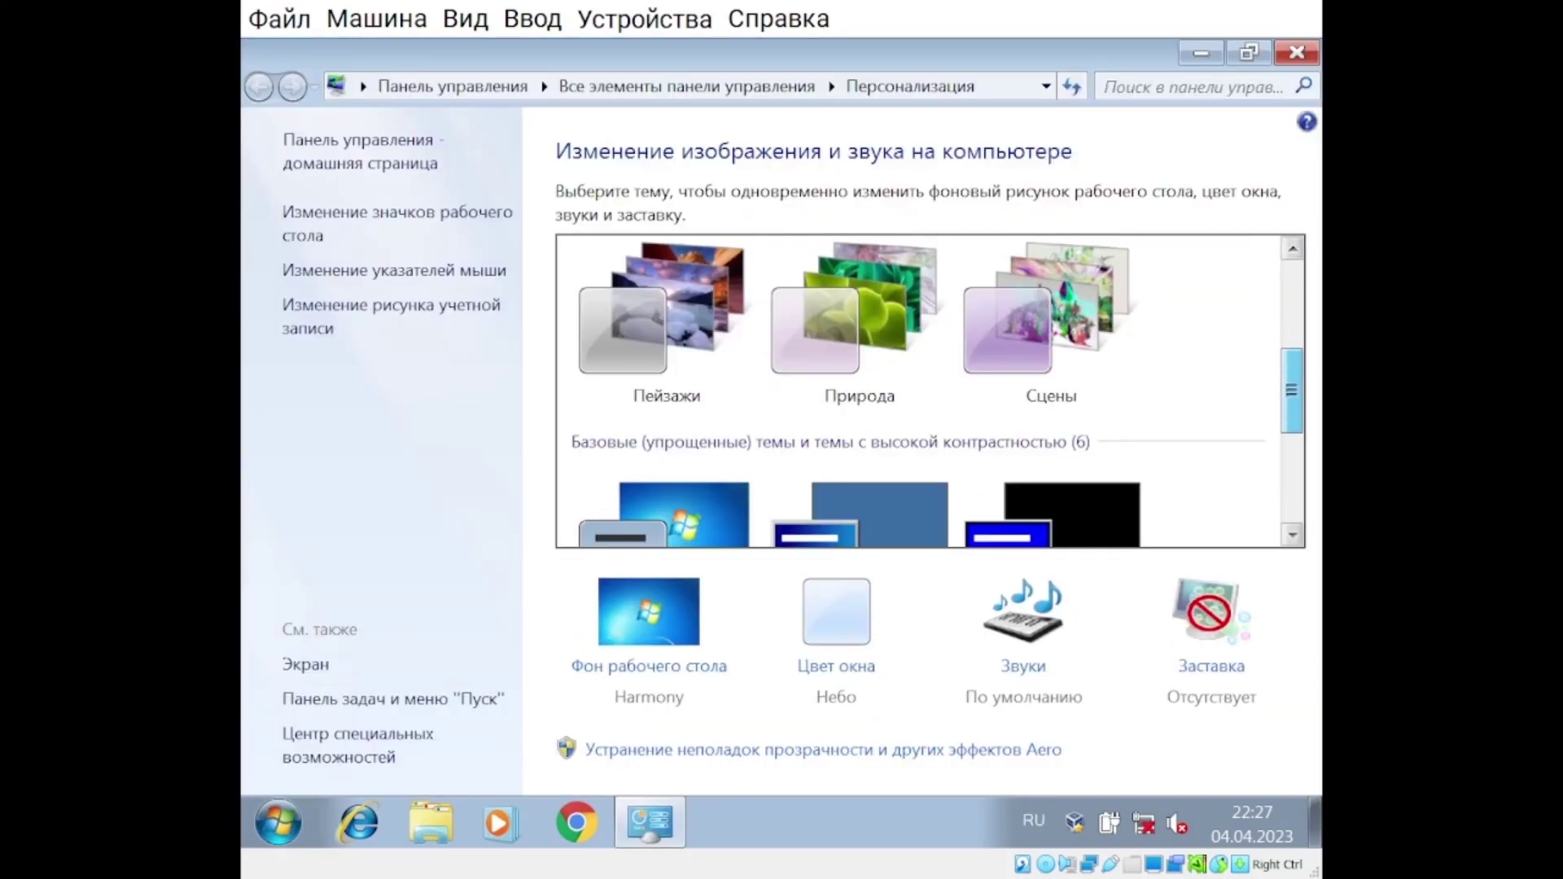
key(alt+F4)
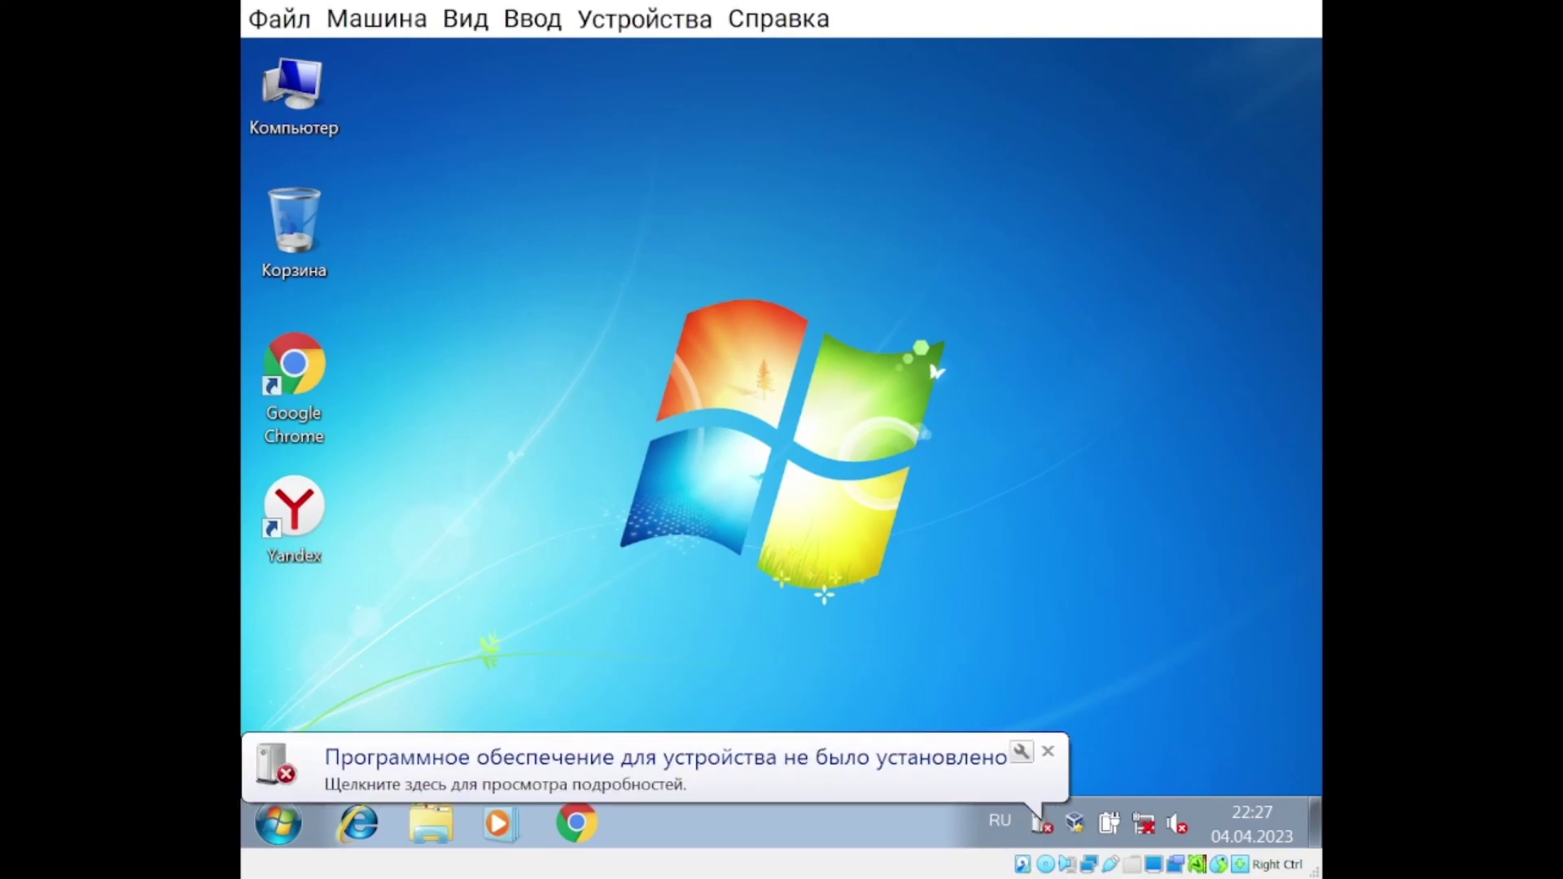
key(super+e)
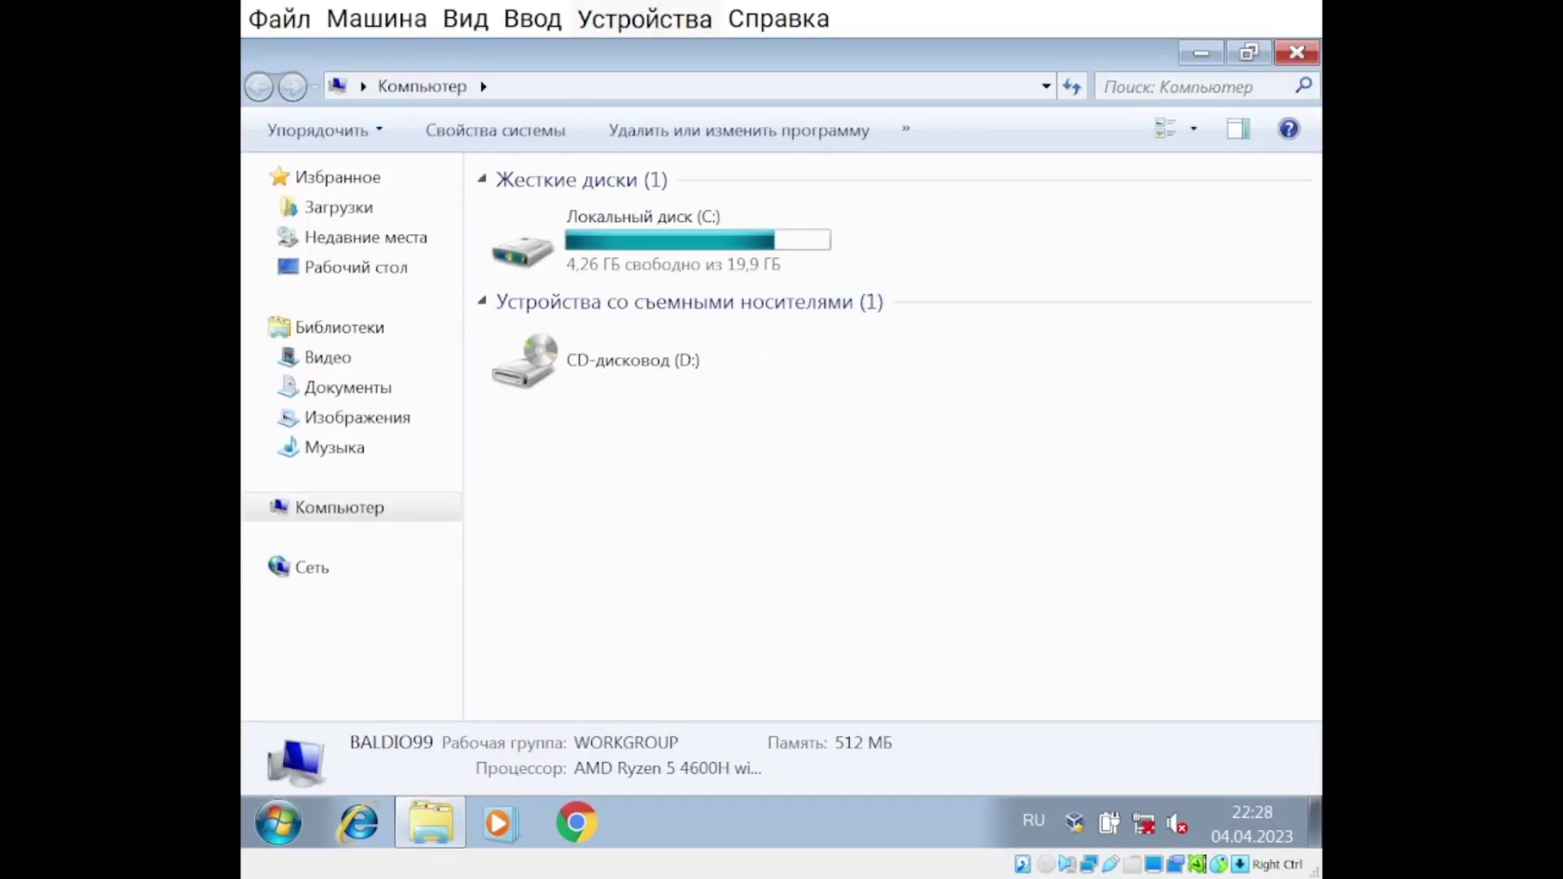
- Paste the red picture into the Pictures library
key(alt+F4)
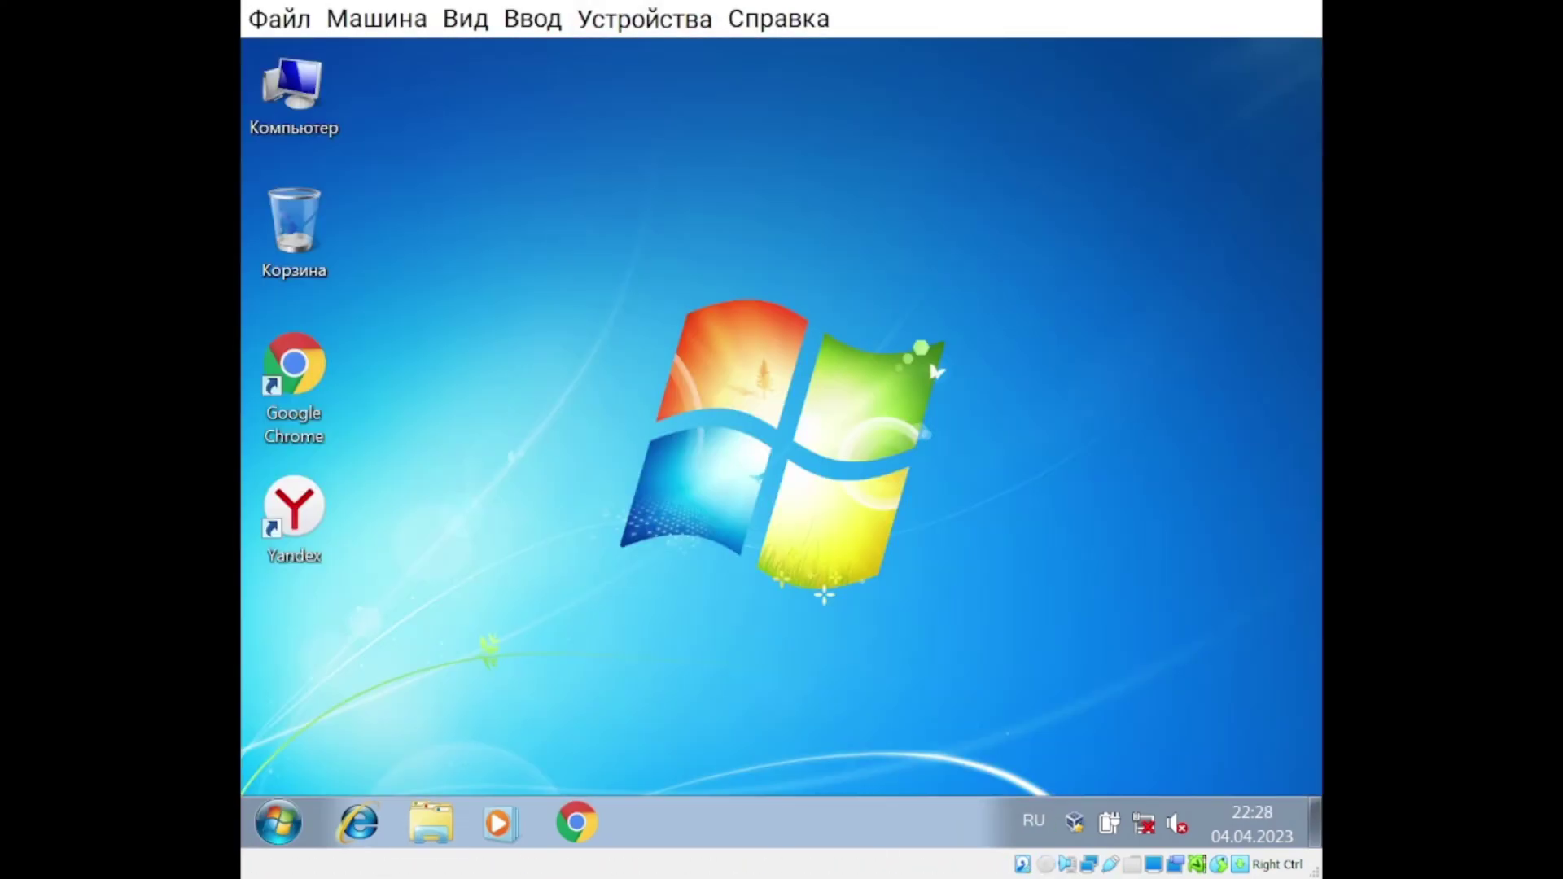
key(super)
click(733, 353)
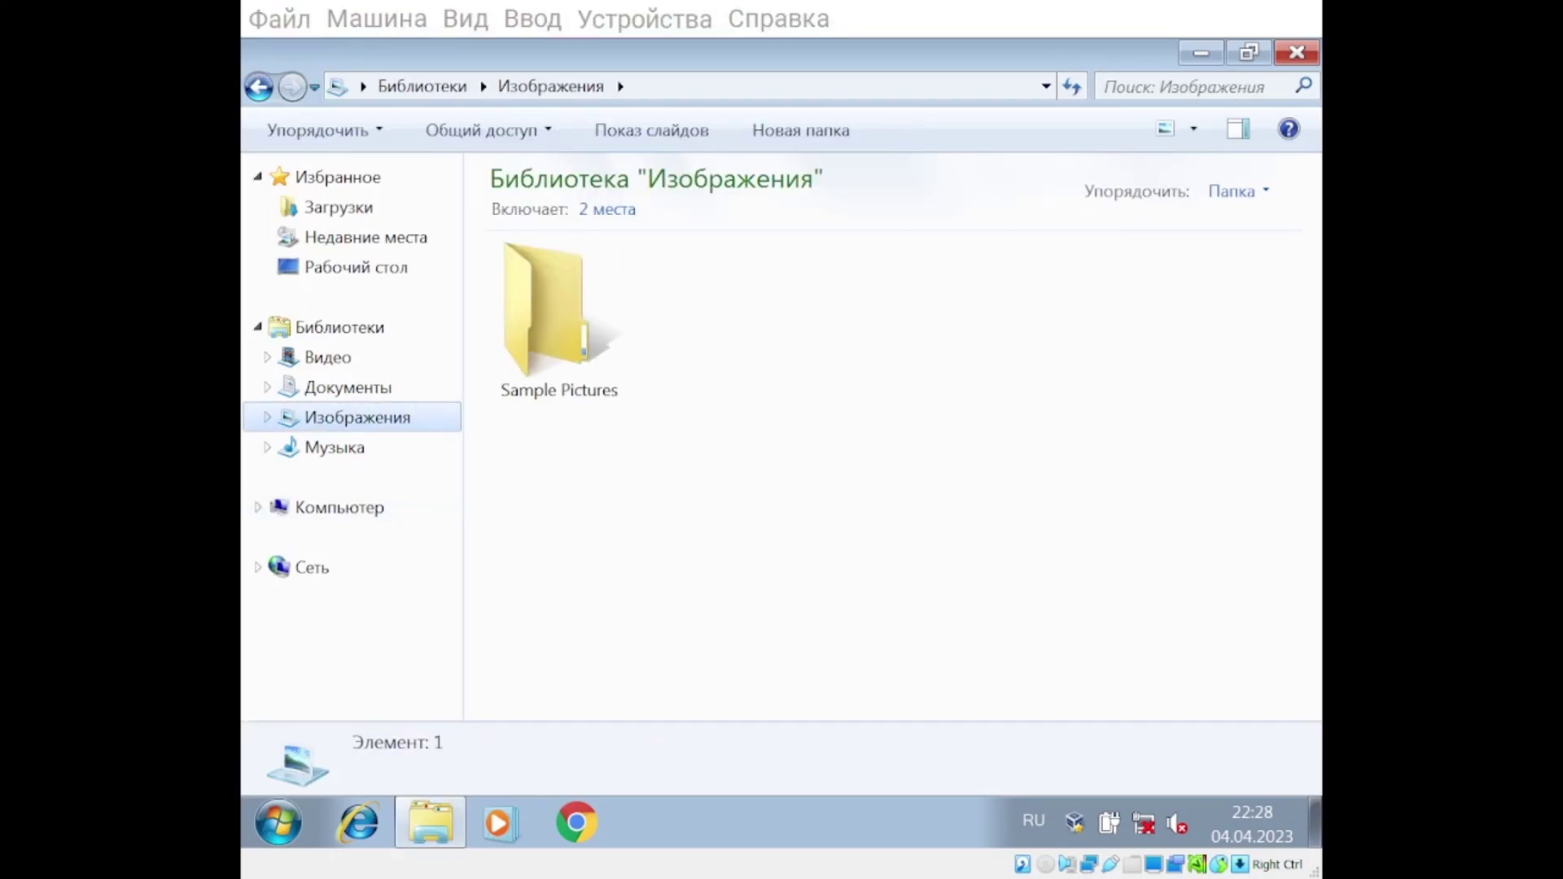
key(ctrl+v)
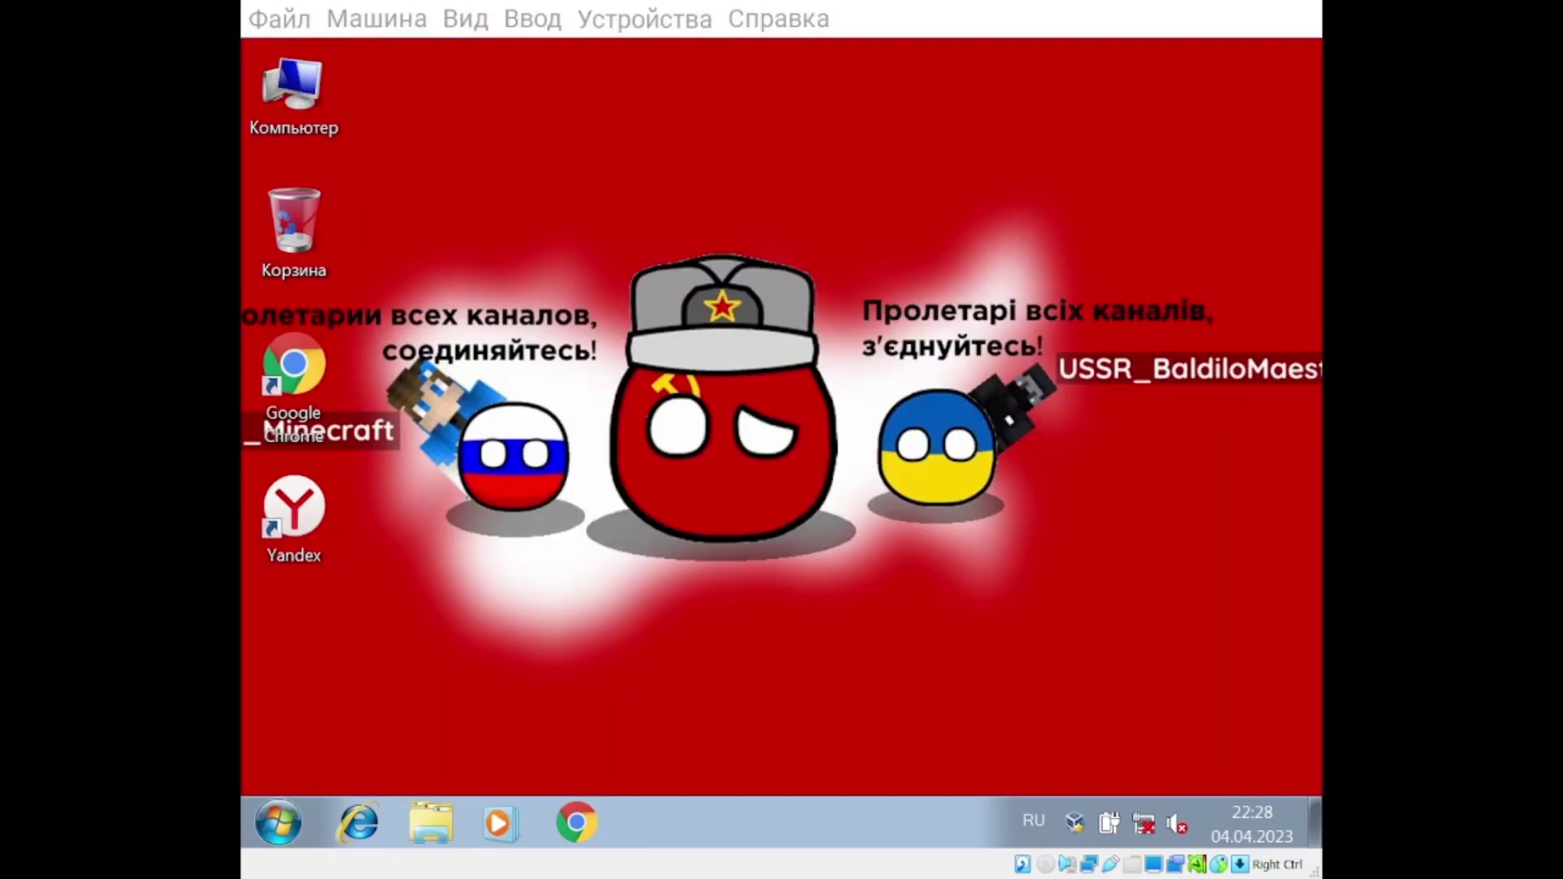
- Set Рисунок1 as the desktop background with Fit positioning and save it
right_click(696, 447)
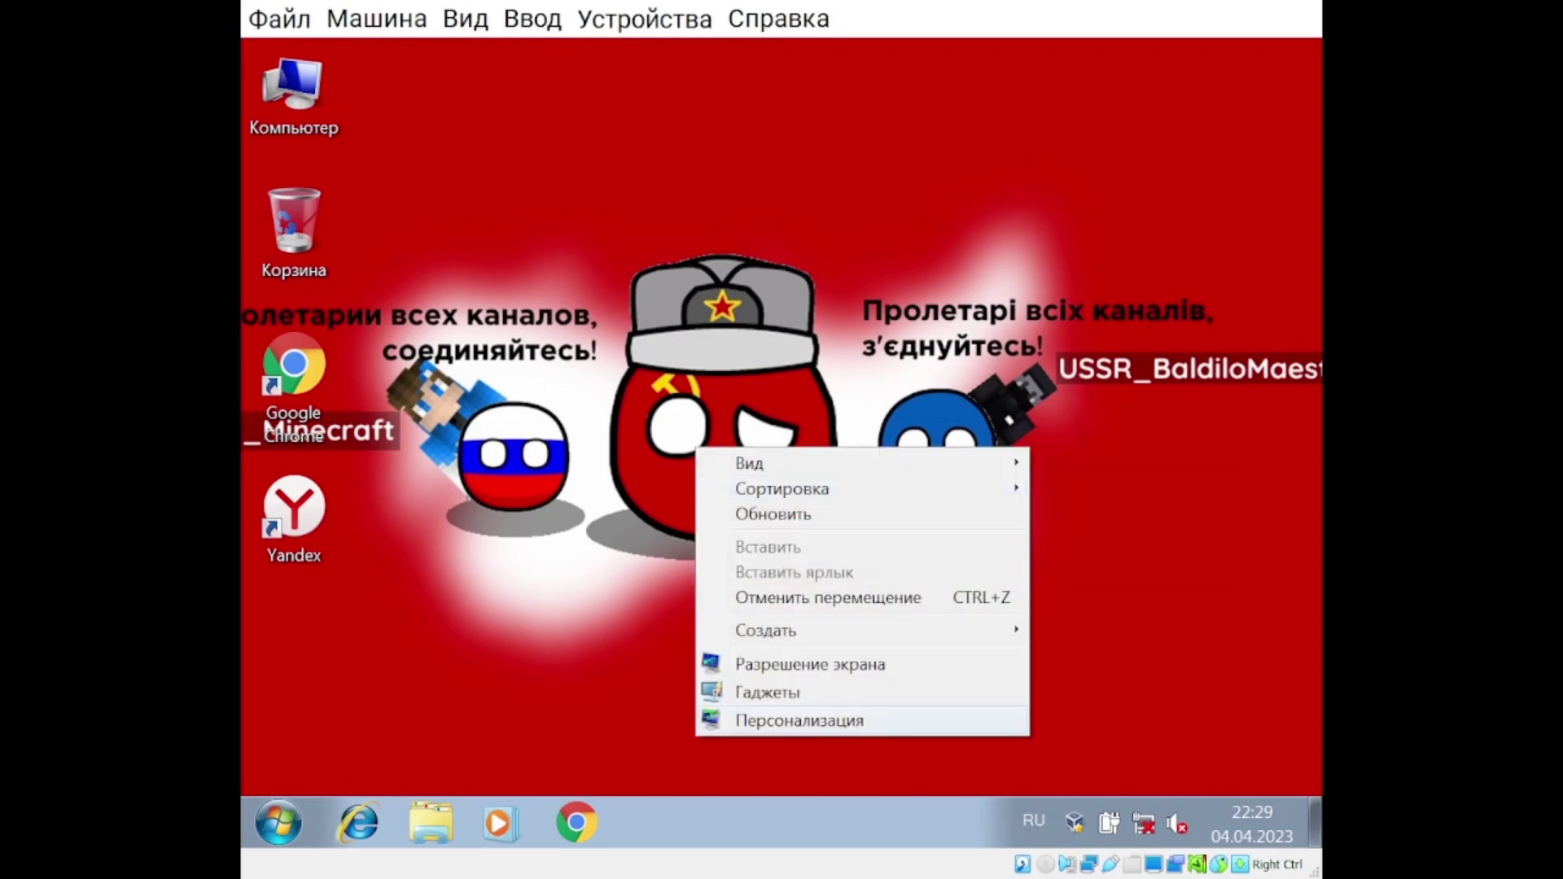
click(820, 719)
click(544, 522)
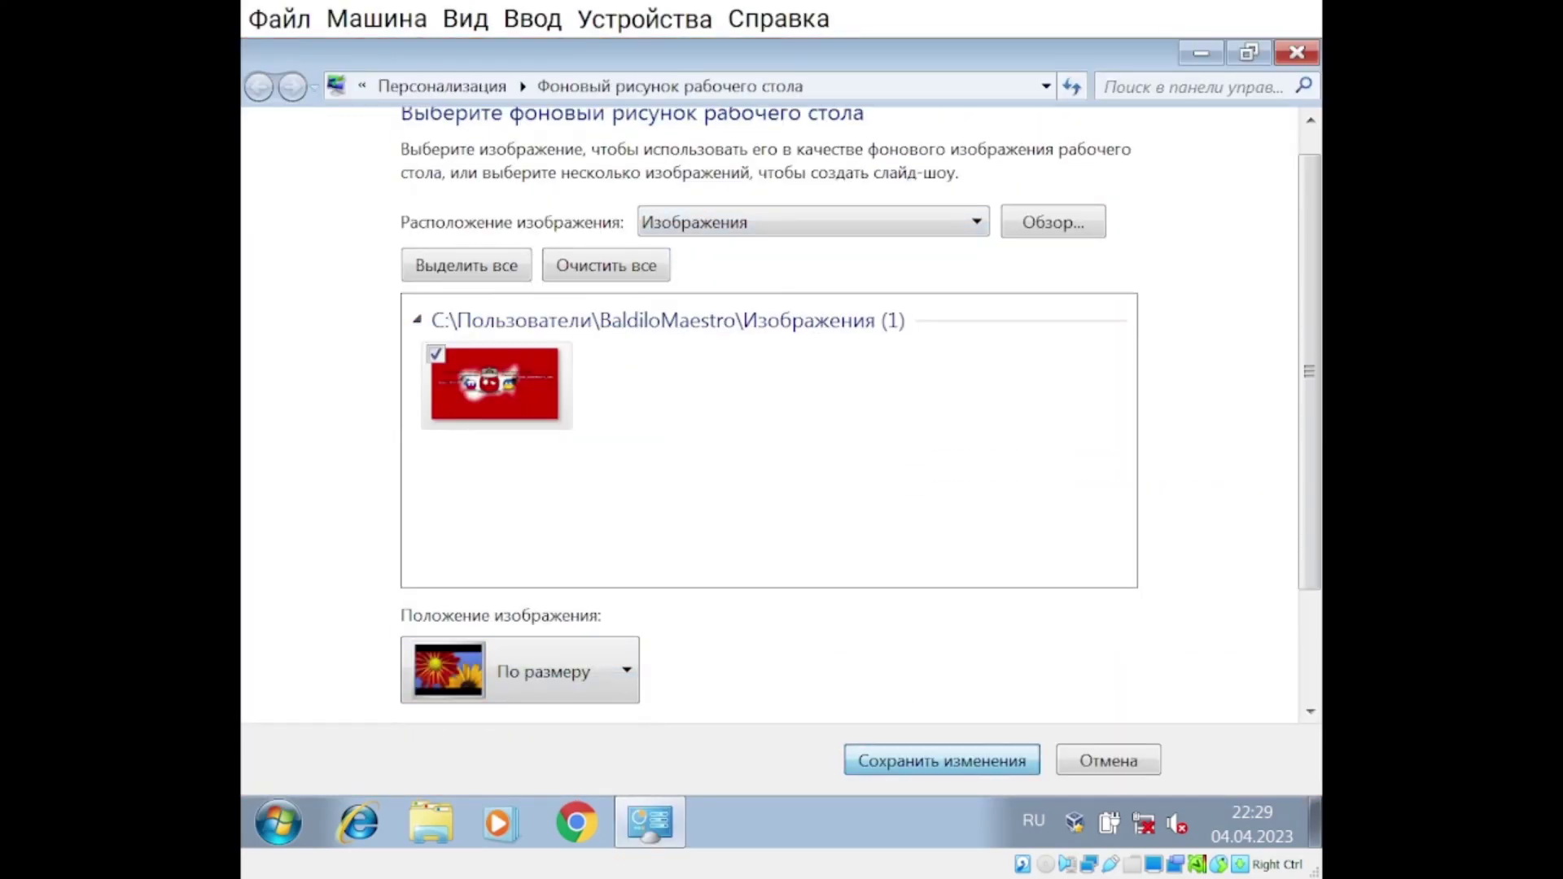
click(649, 823)
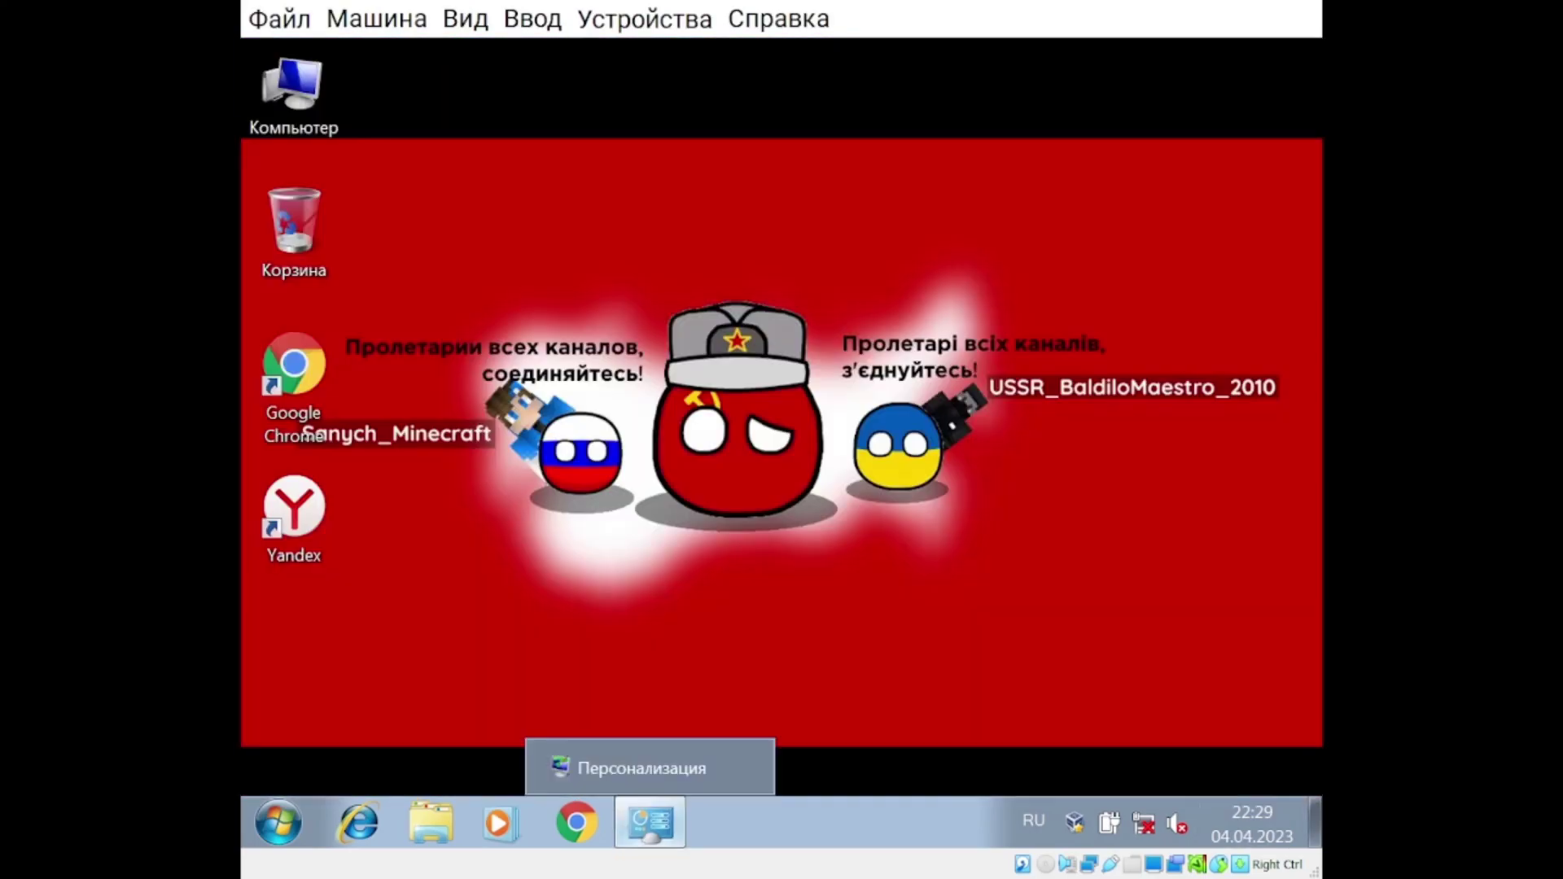
click(649, 822)
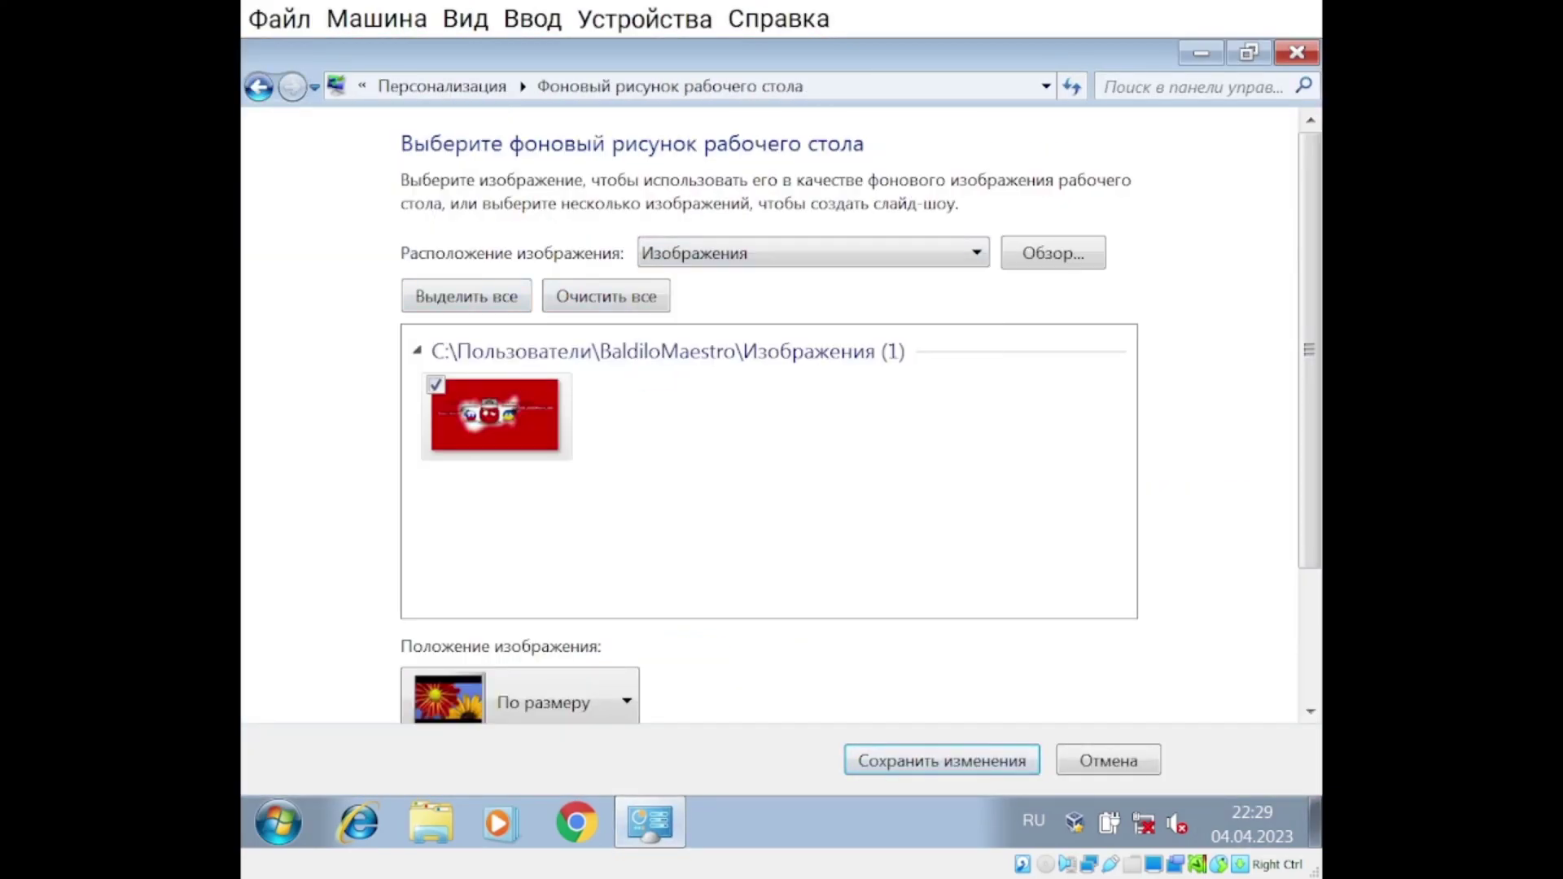
key(Return)
- Search Start for 'службы' and open the Services console
key(super)
text(слцжбы)
key(Return)
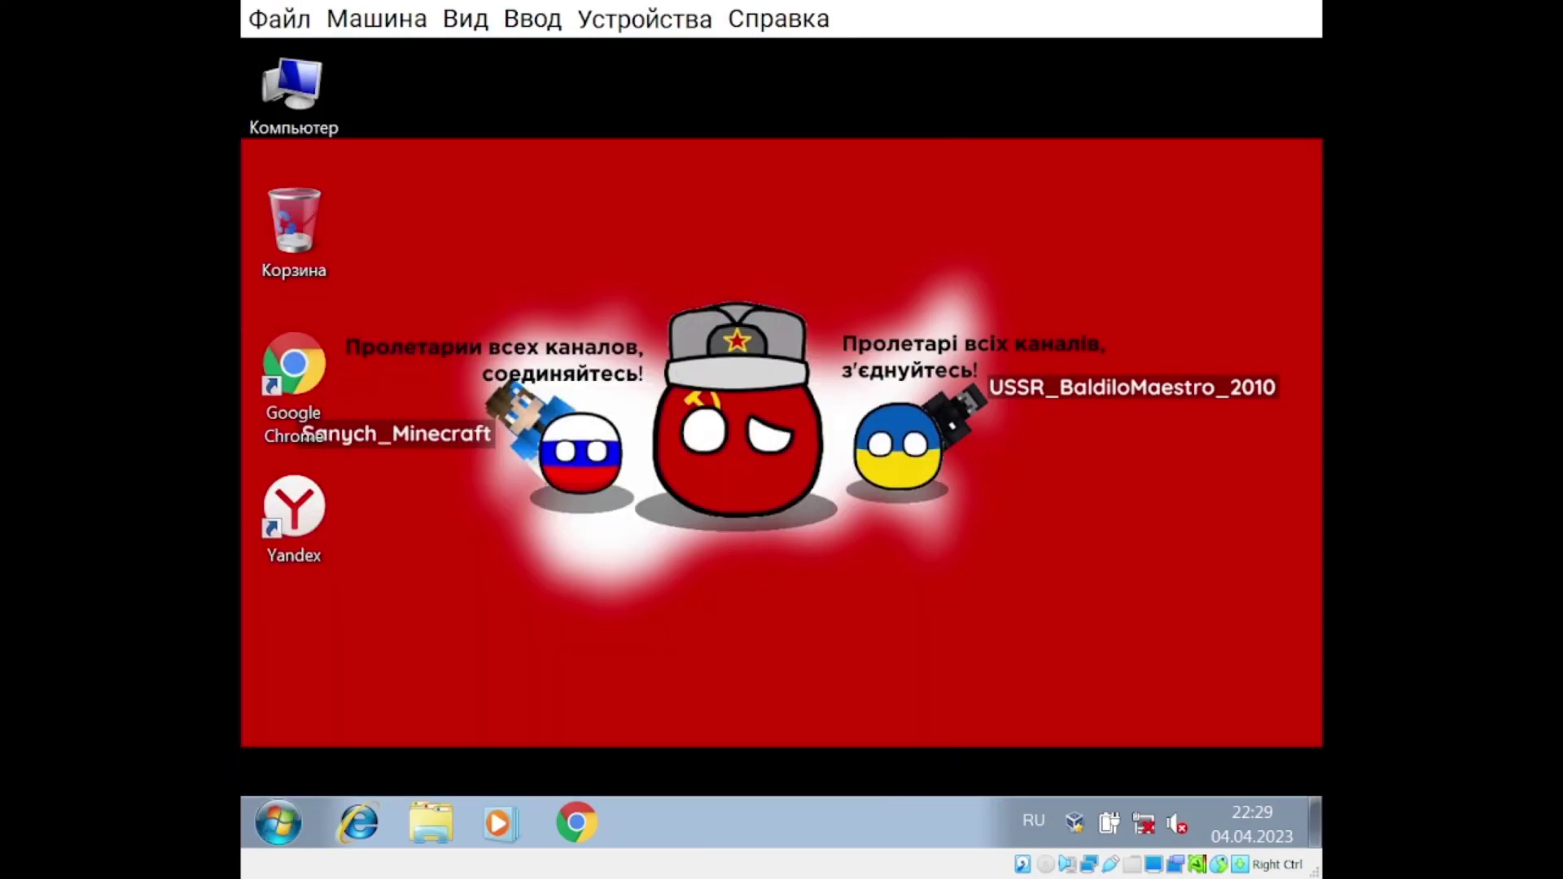
scroll(846, 418, down, 10)
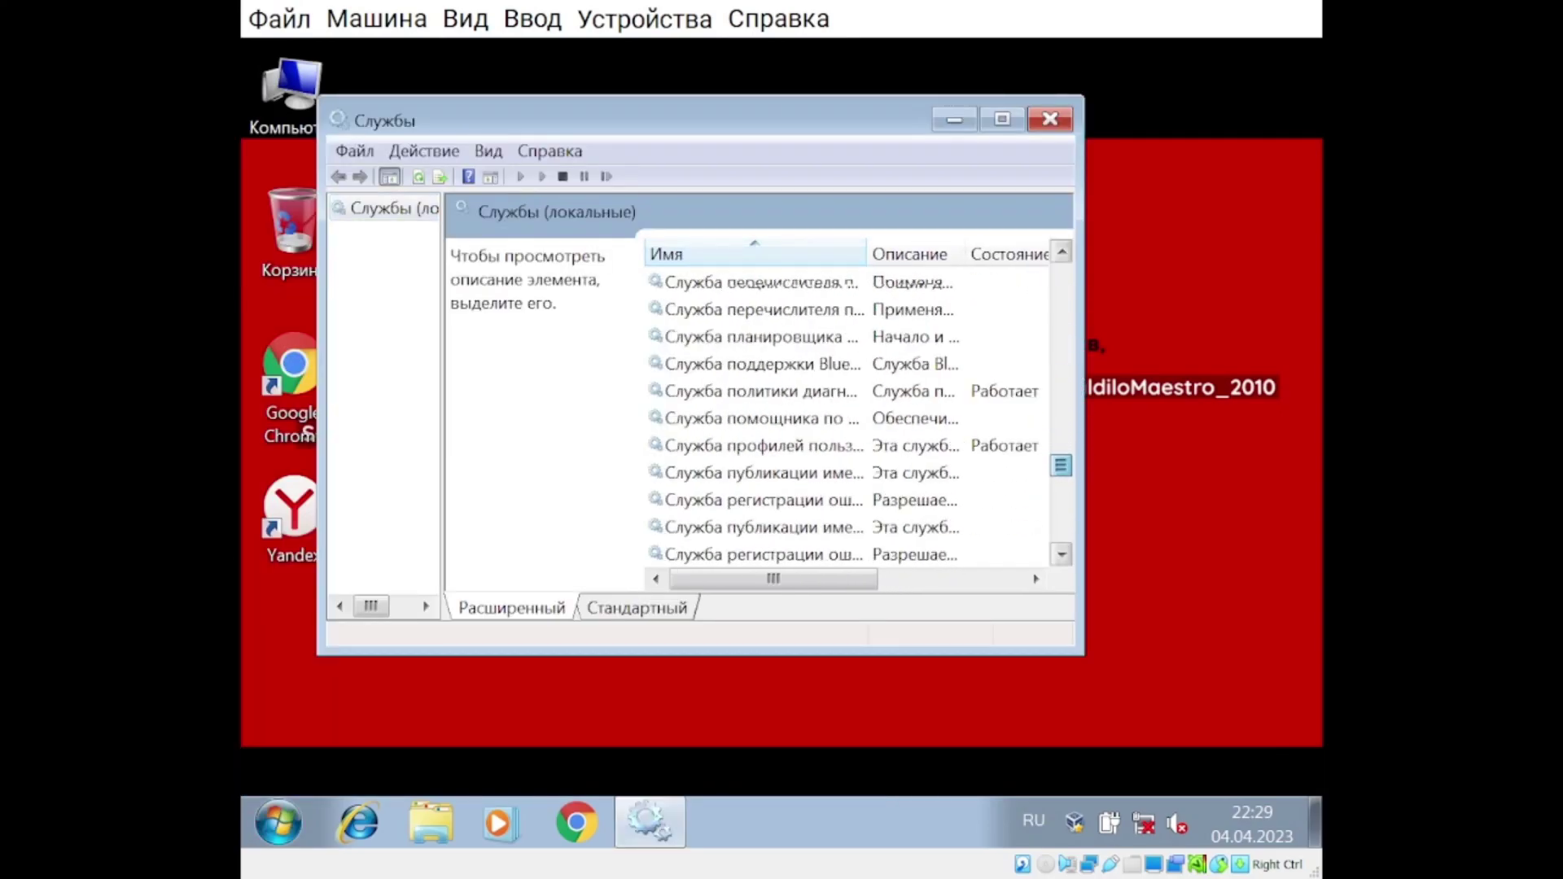
- Stop the Themes service and close the Services console
key(Return)
key(alt+o)
key(Return)
key(alt+F4)
- Try running Windows 8.1 setup from the install CD, dismiss its compatibility refusal and close it
key(super)
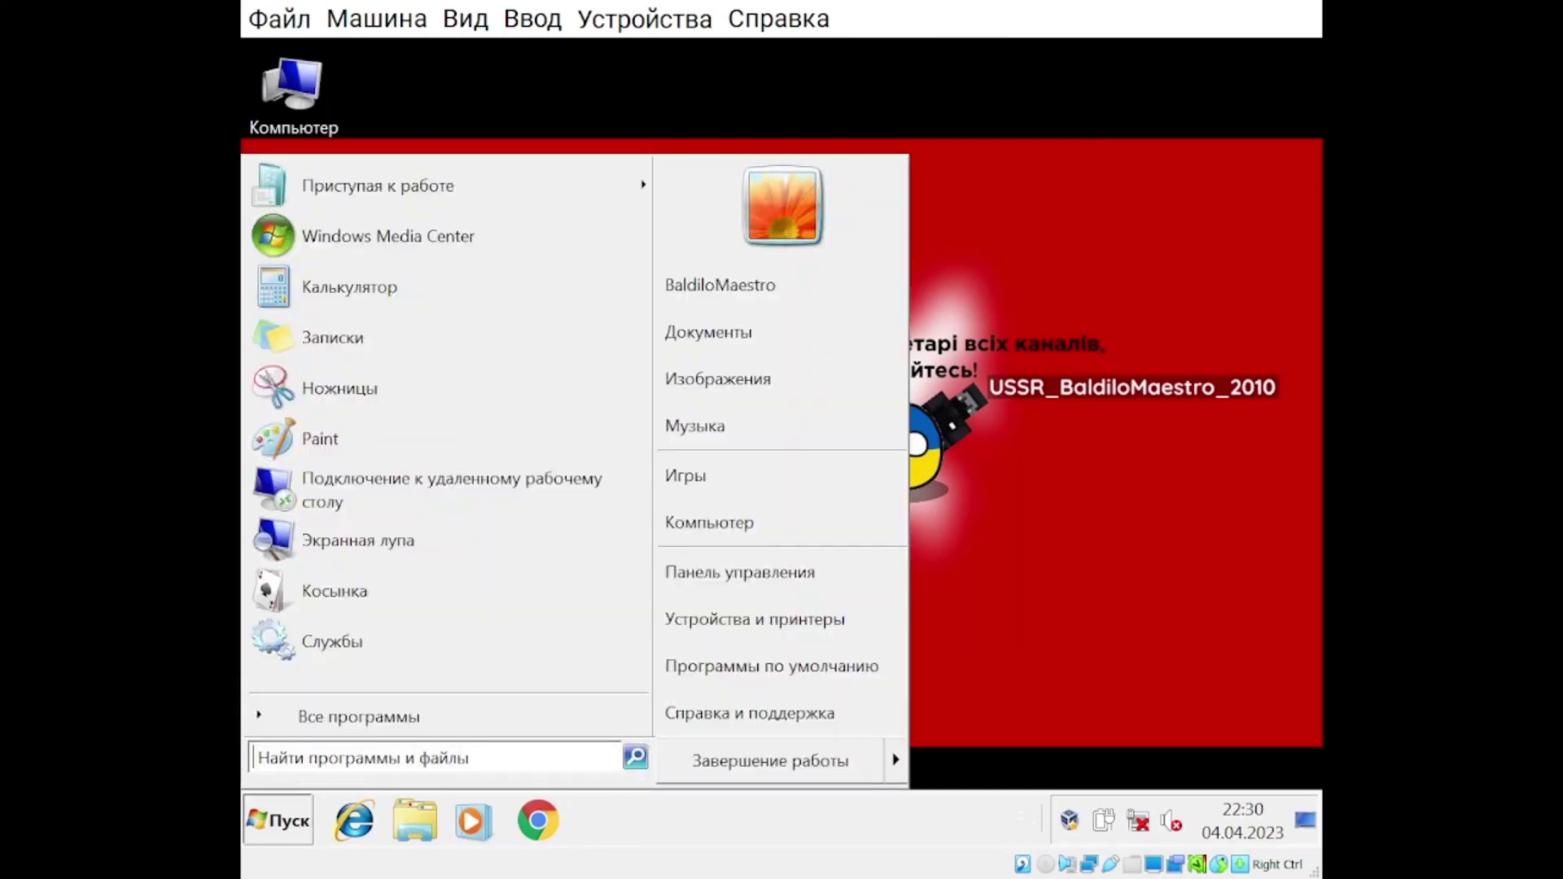
key(Escape)
key(super+e)
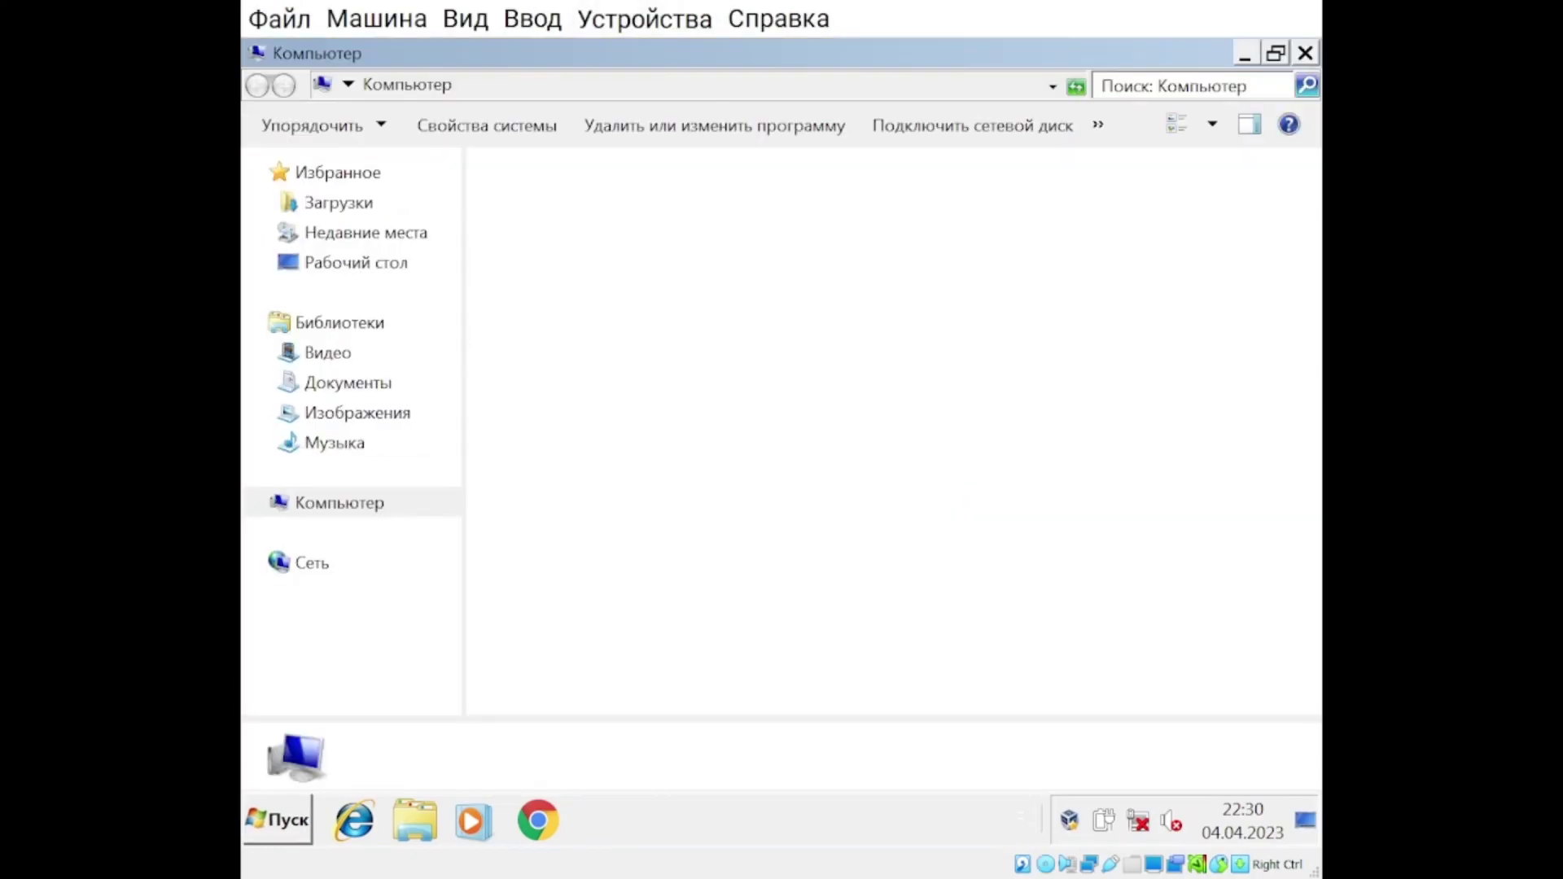
key(Return)
key(alt+F4)
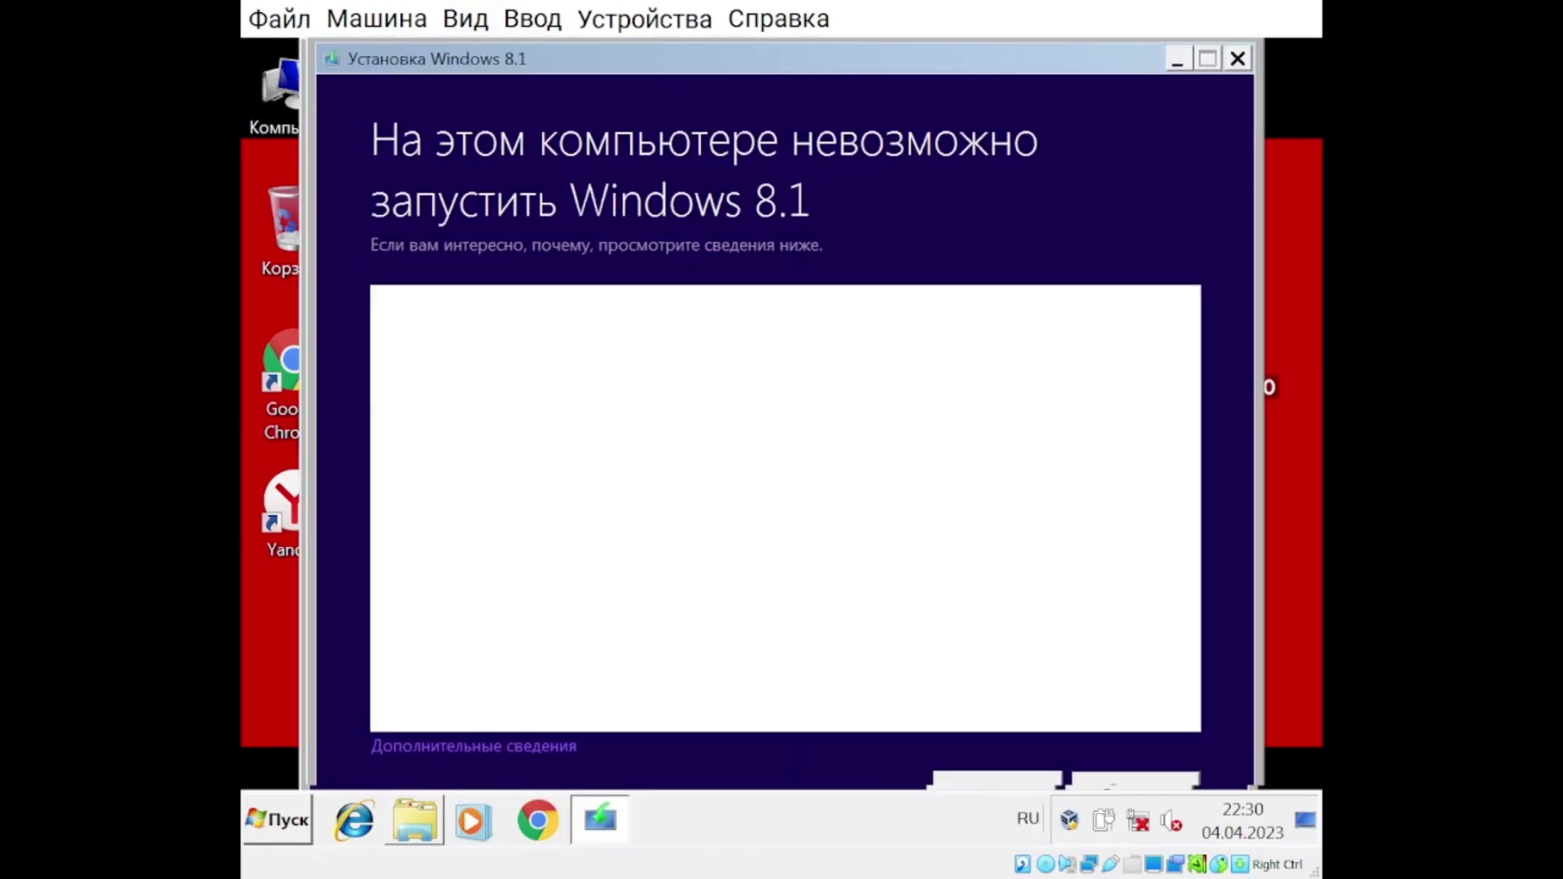
key(Escape)
key(alt+F4)
- Browse to the sources folder on the install CD in drive D: and select setup
key(super+e)
key(End)
key(Return)
key(s)
key(Return)
- Launch setup from the sources folder, then close the folder window
text(rsetup)
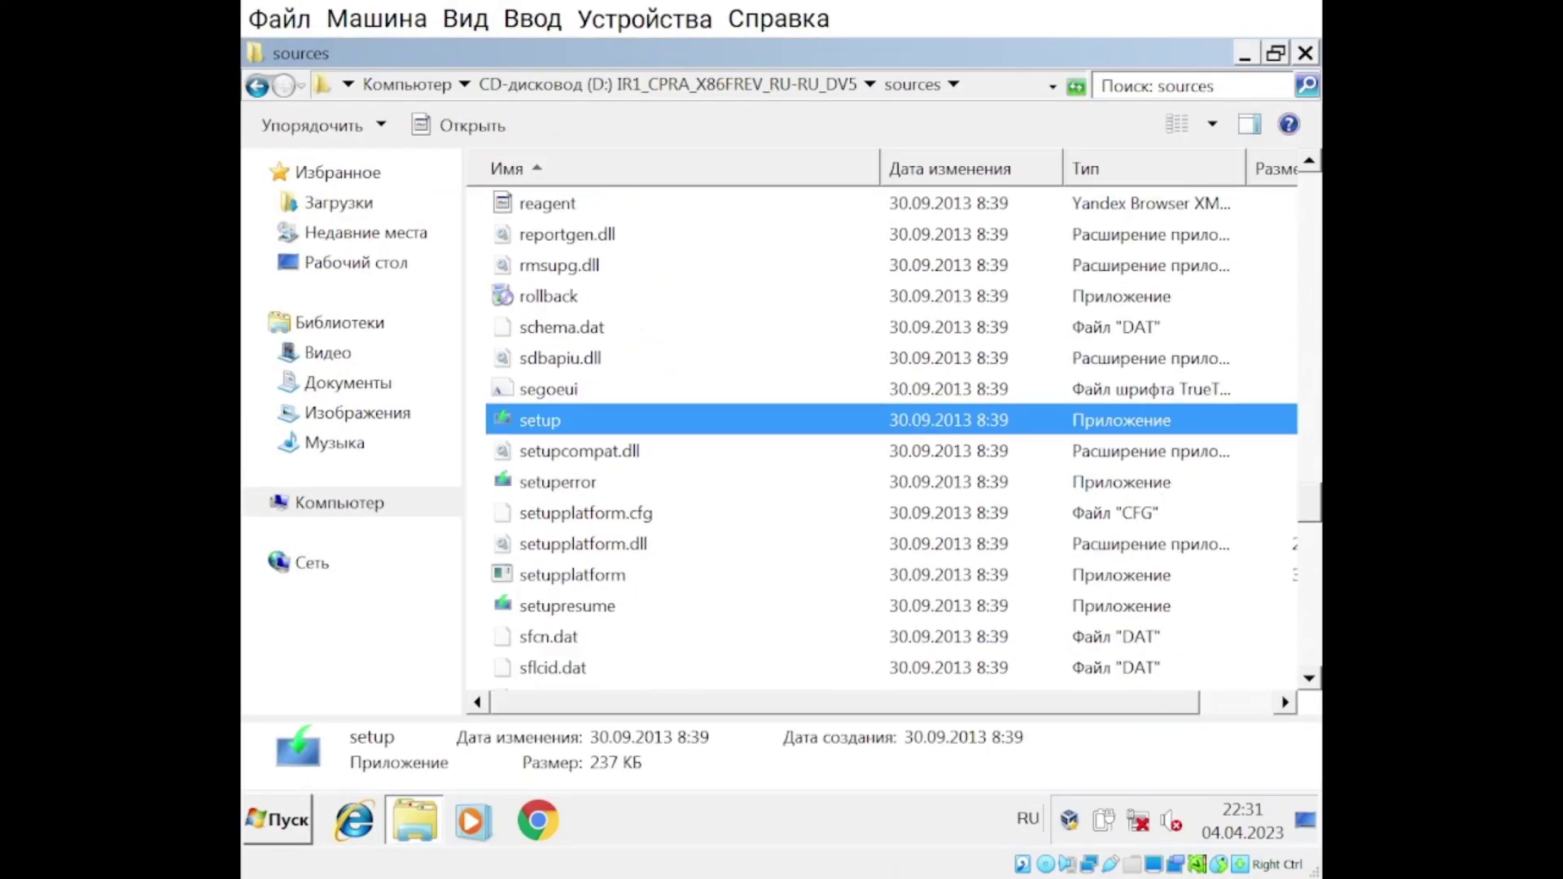
key(Return)
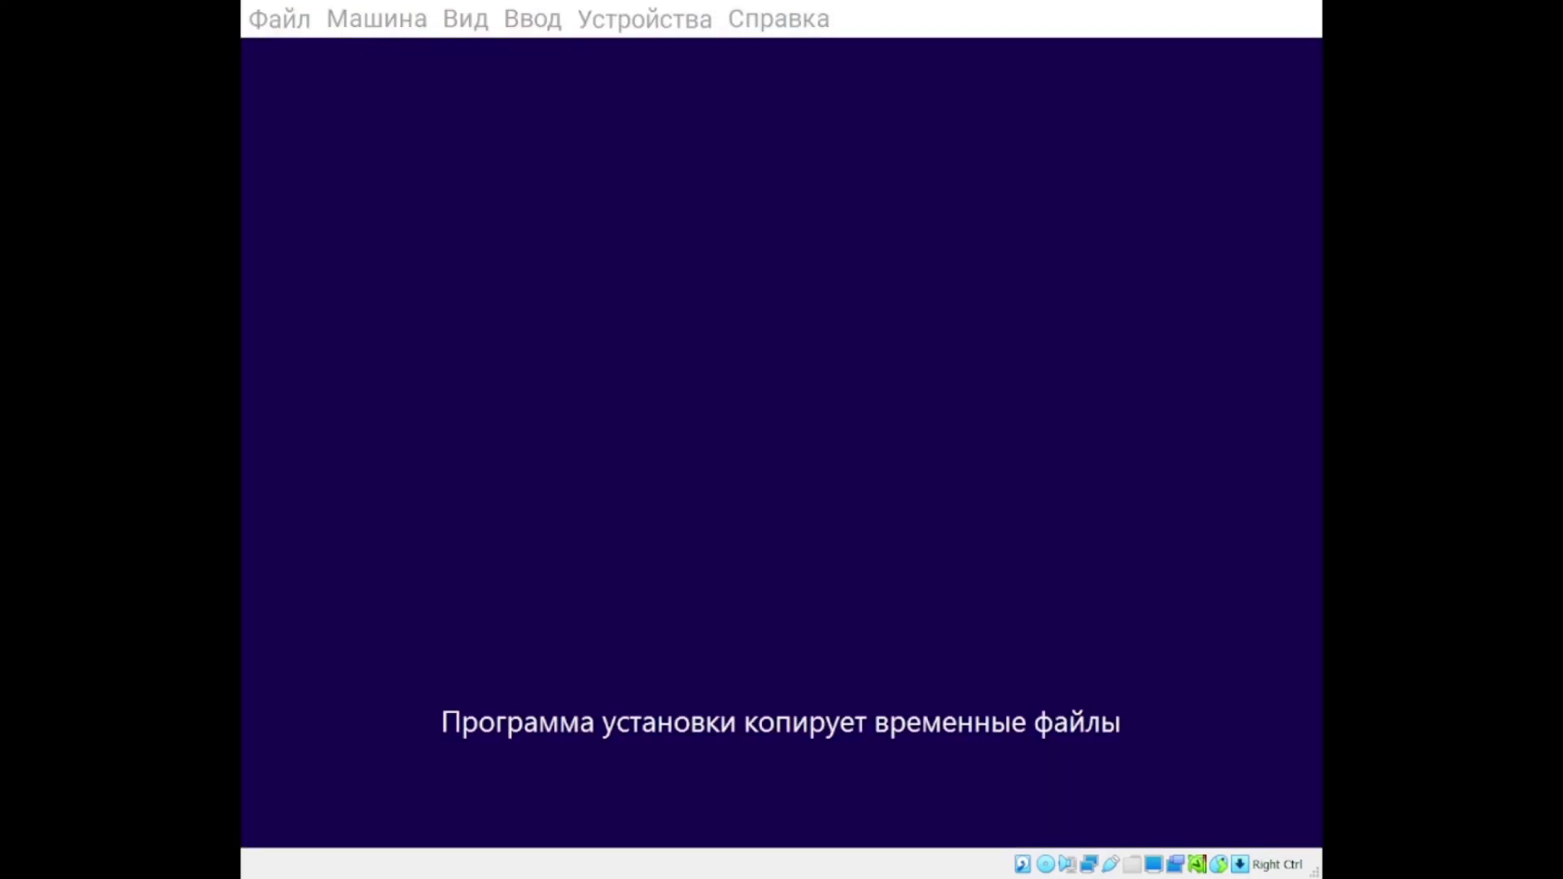
key(alt+F4)
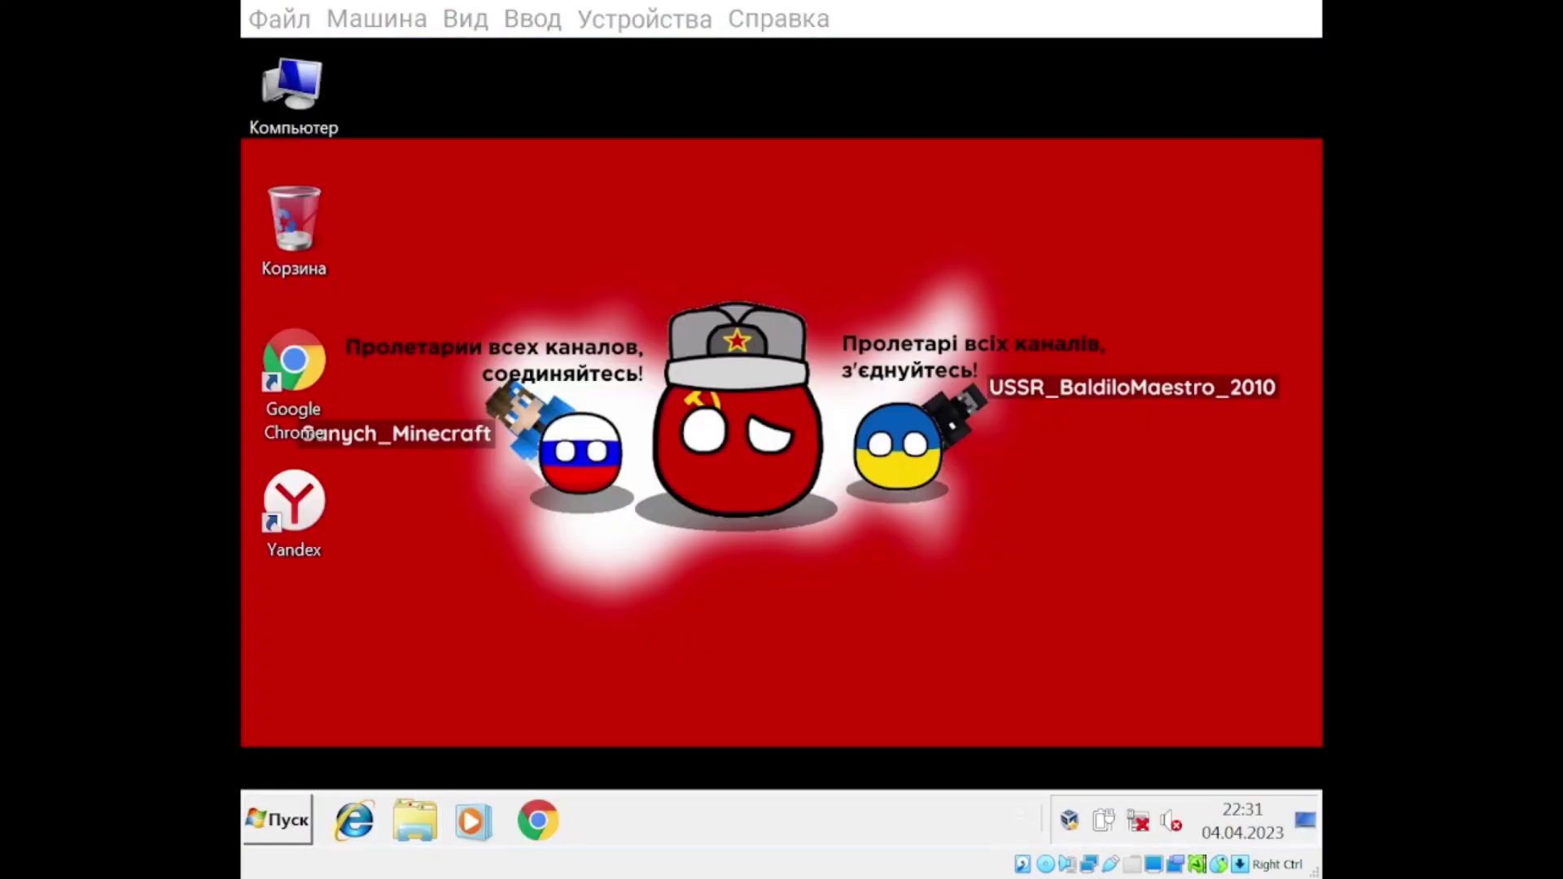
- Restart the Windows 7 guest and continue past the boot prompt
key(super+e)
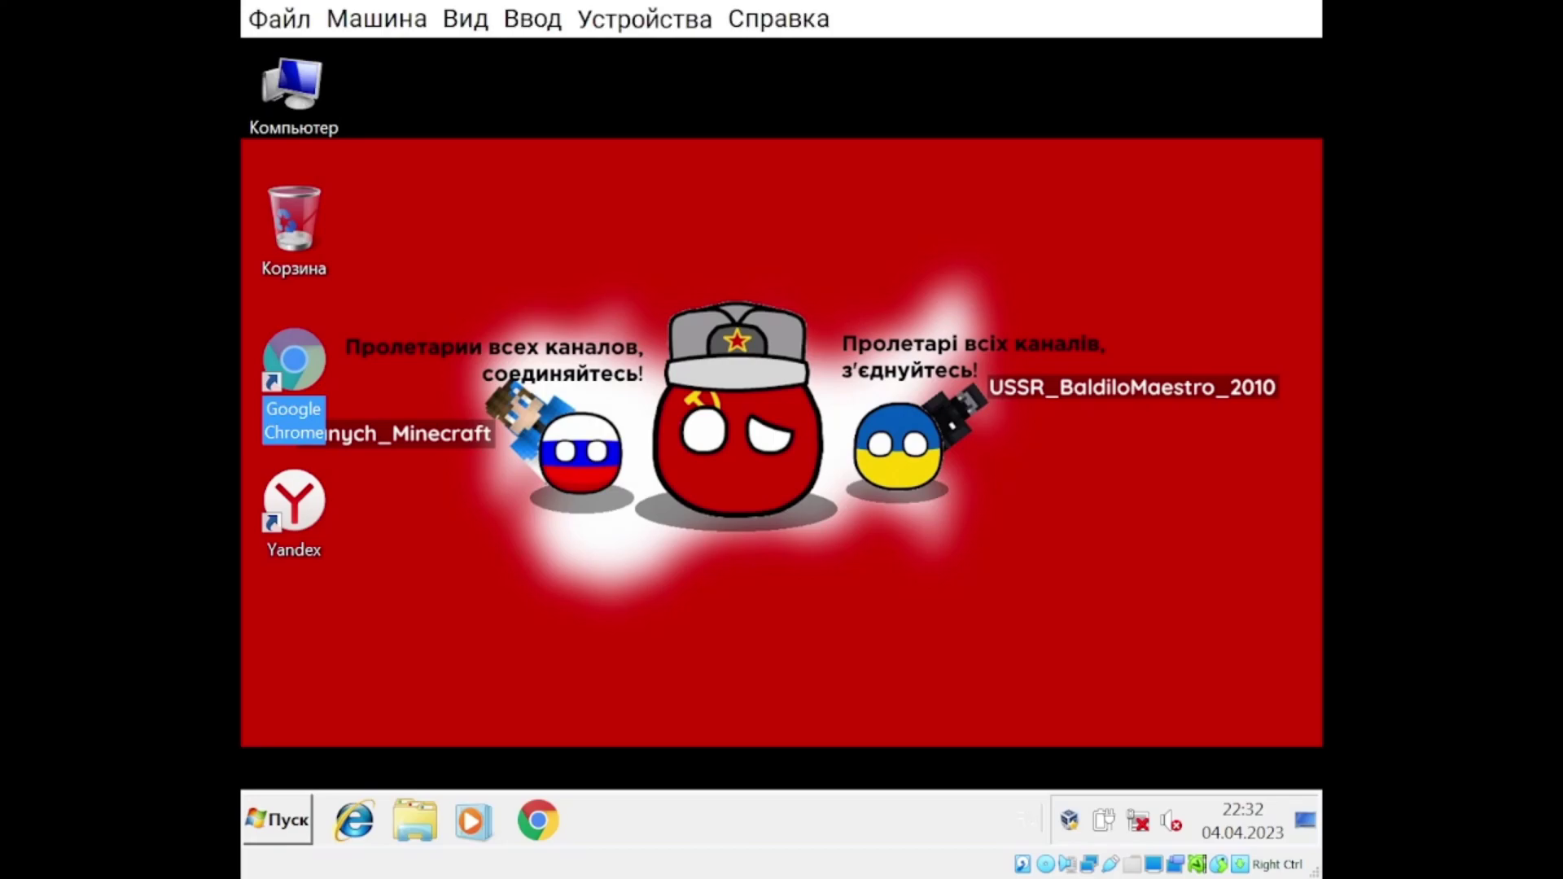
click(277, 821)
click(774, 757)
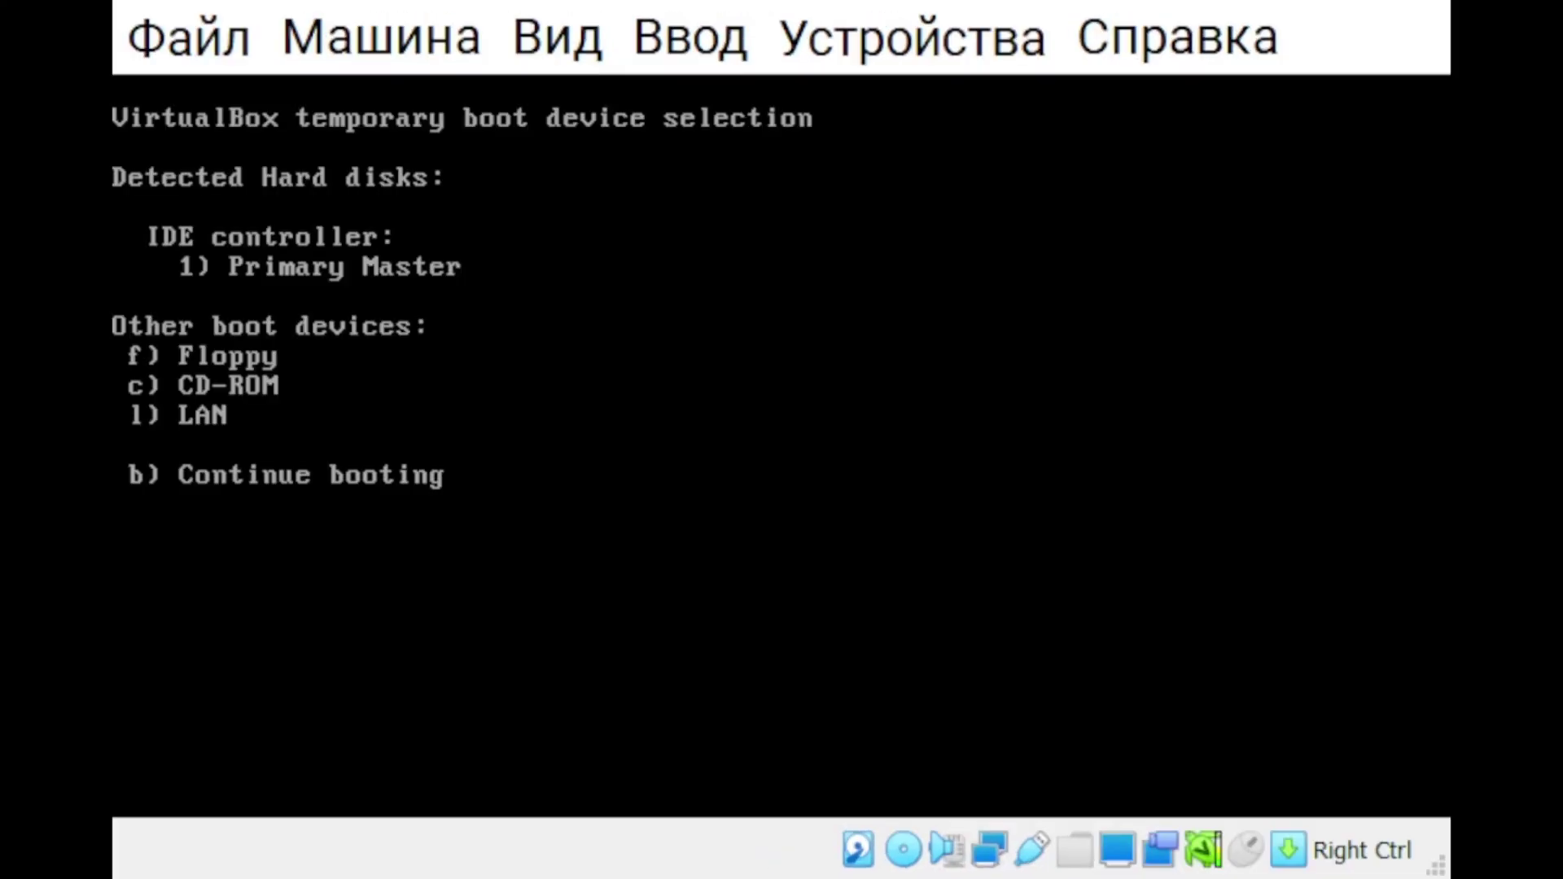
key(c)
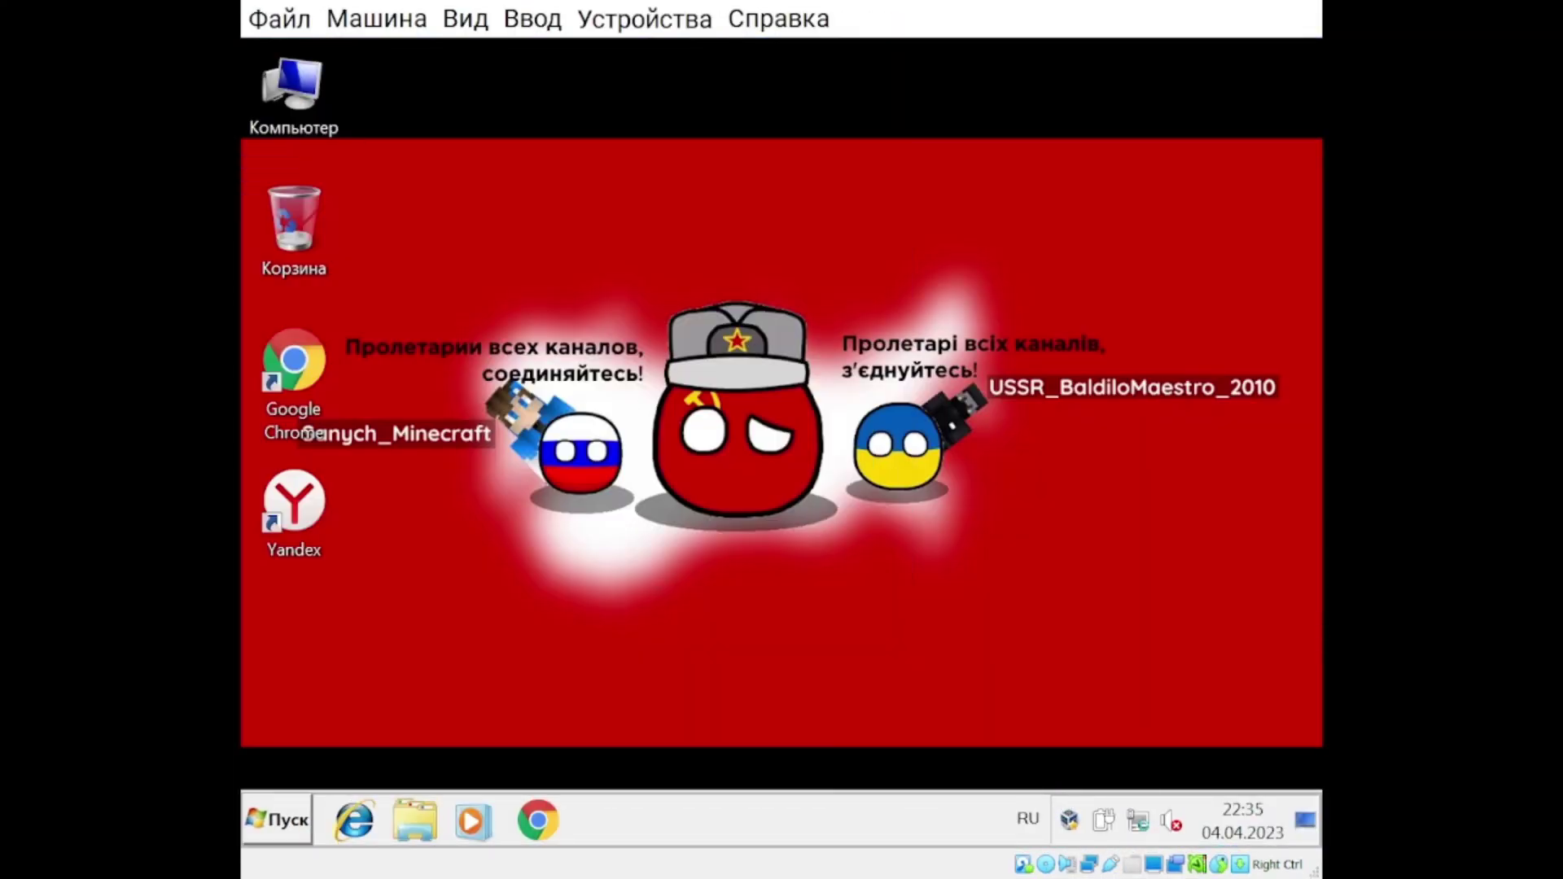
- Run setup from the Windows 8.1 disc, accept the licence and continue to the readiness check
key(super+e)
click(635, 348)
key(Return)
click(537, 423)
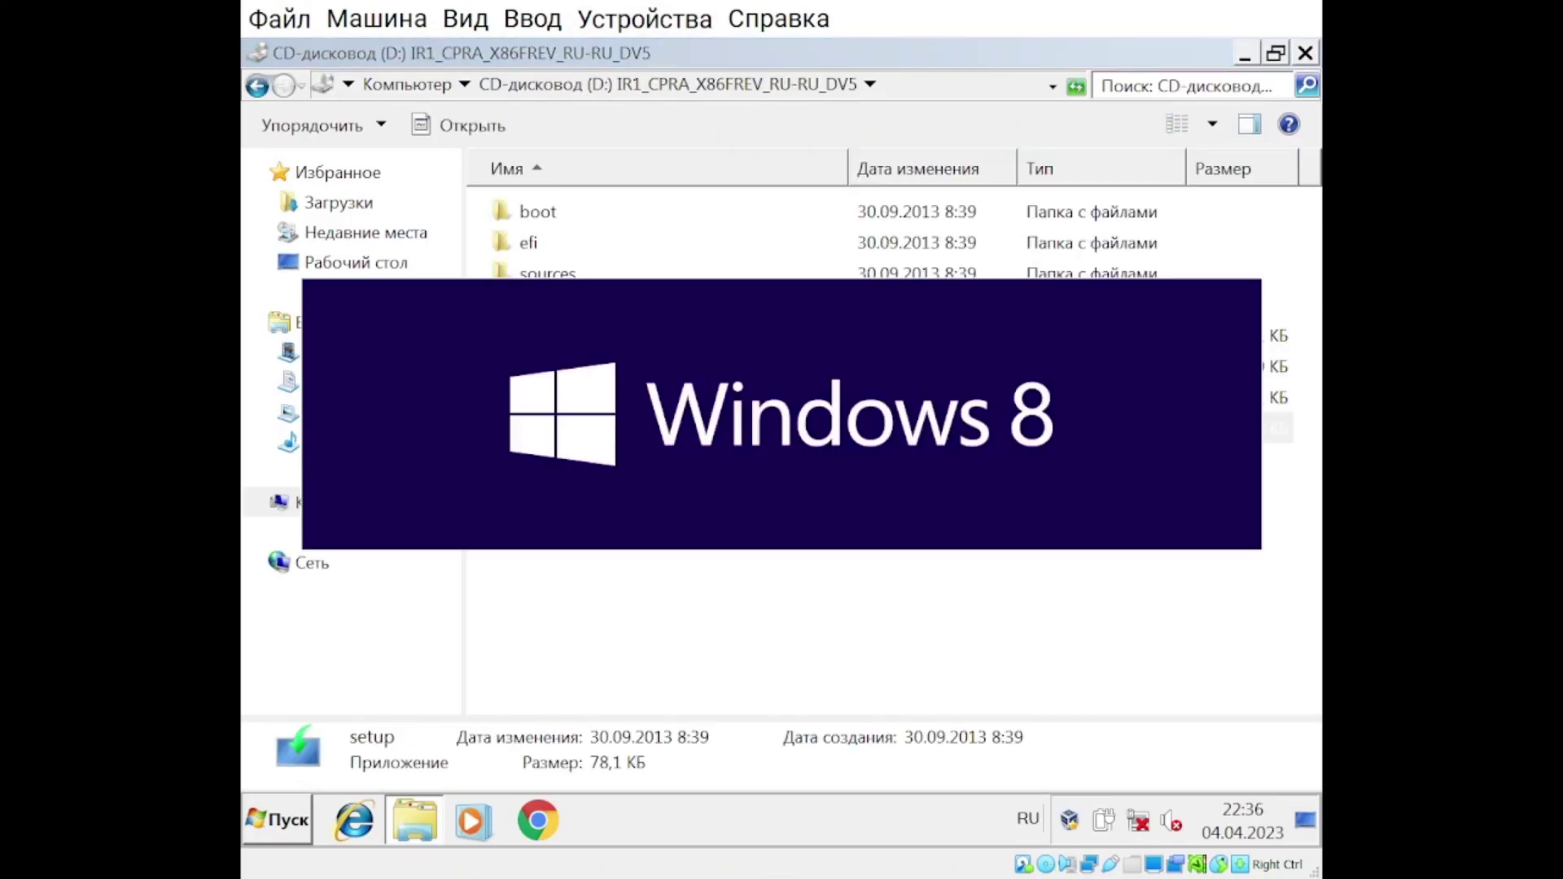
key(Return)
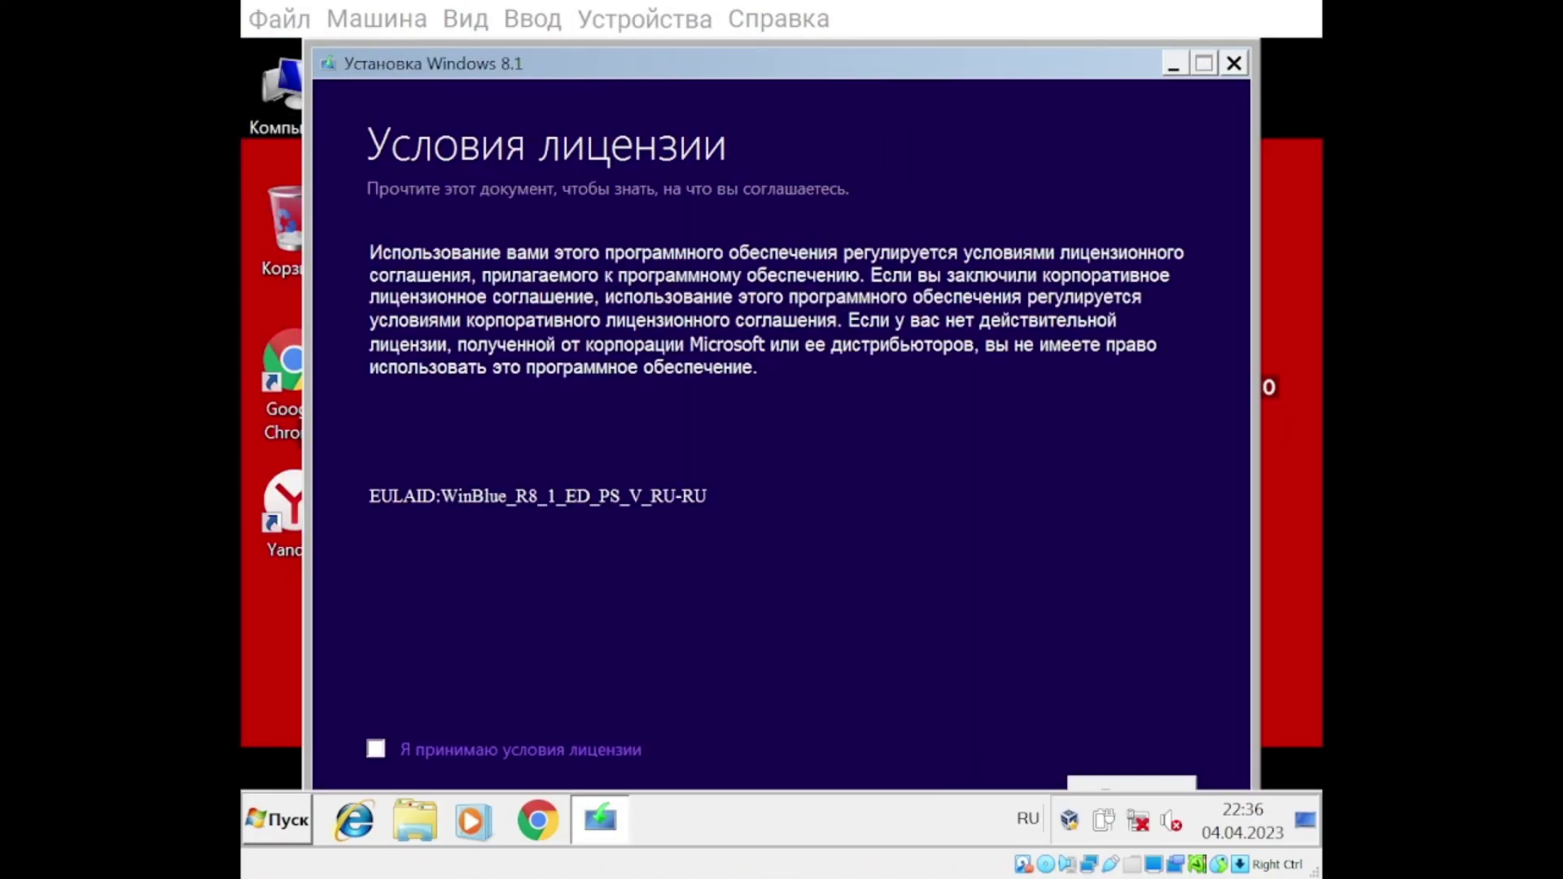
click(373, 748)
click(1132, 783)
key(Return)
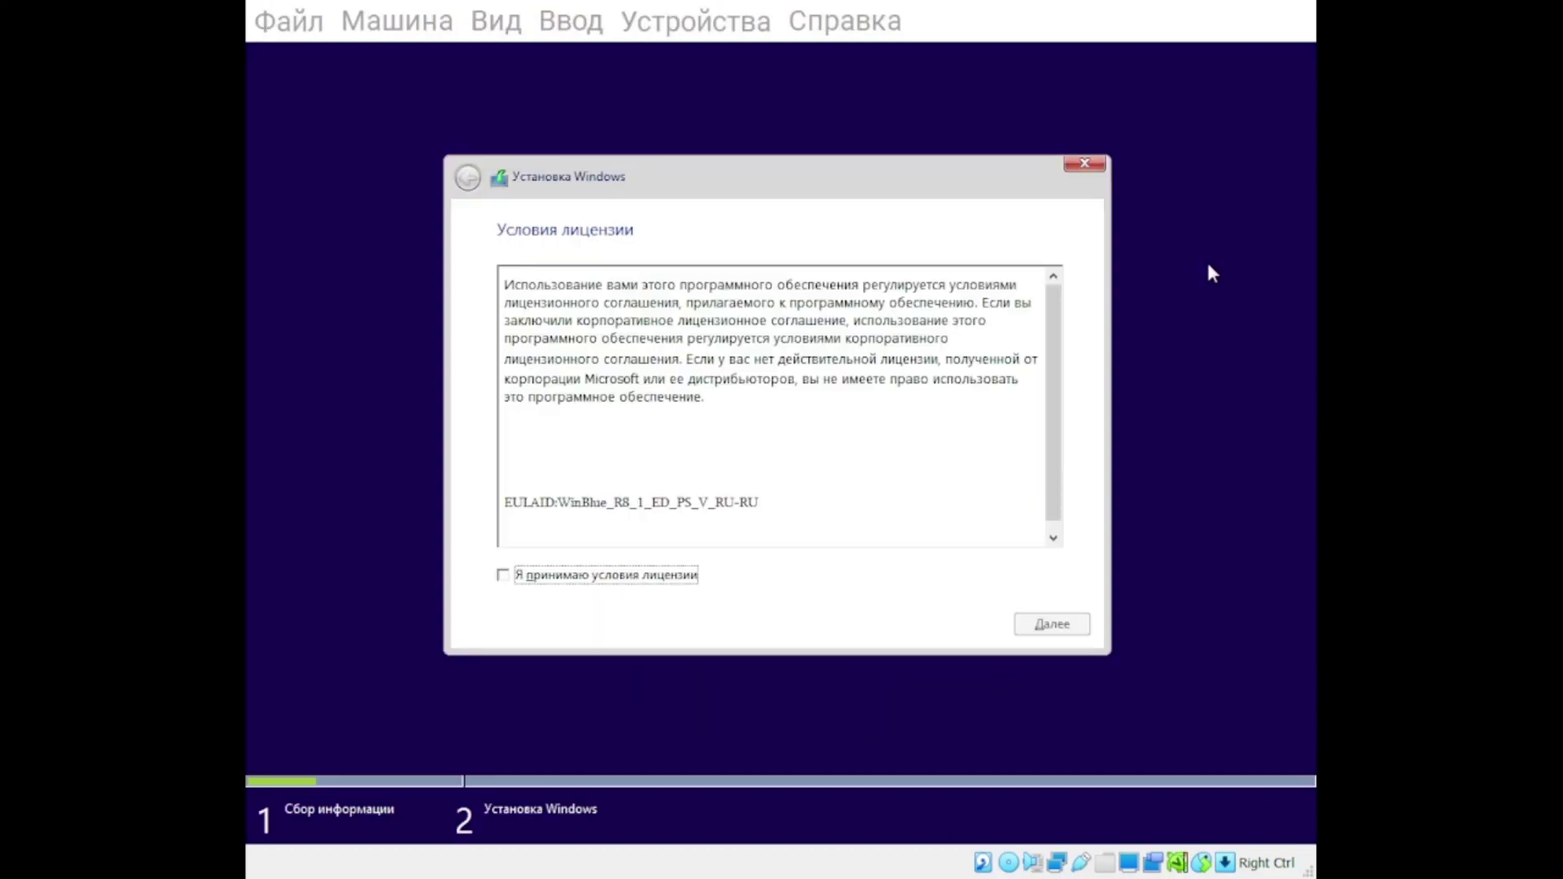
- Accept the licence, format Disk 0 Partition 1 and install Windows 8.1 onto it
click(501, 572)
click(1047, 624)
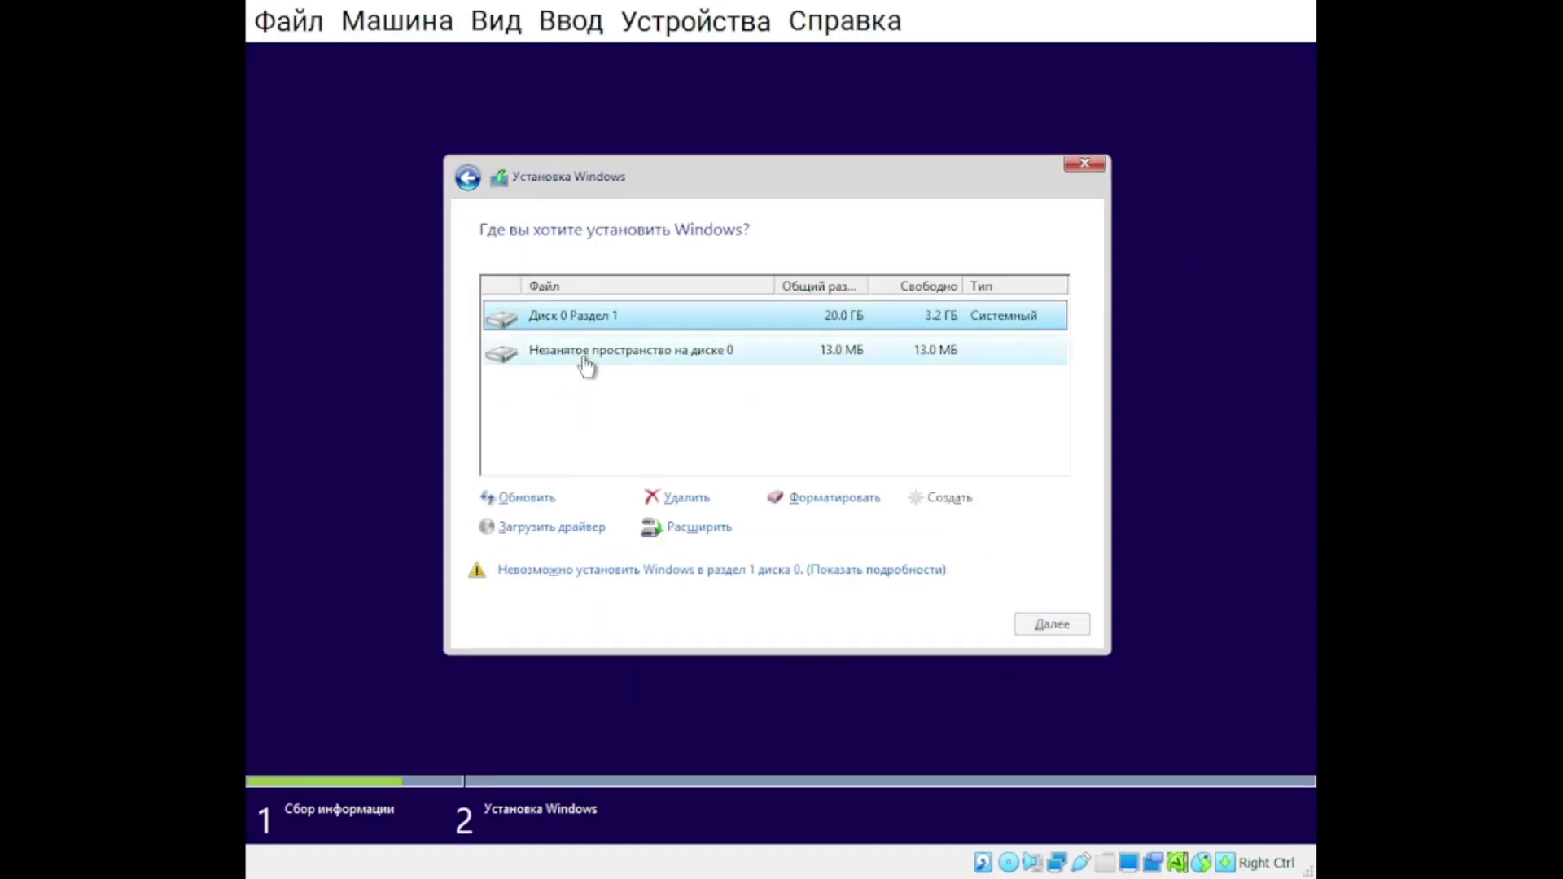
click(797, 498)
click(899, 527)
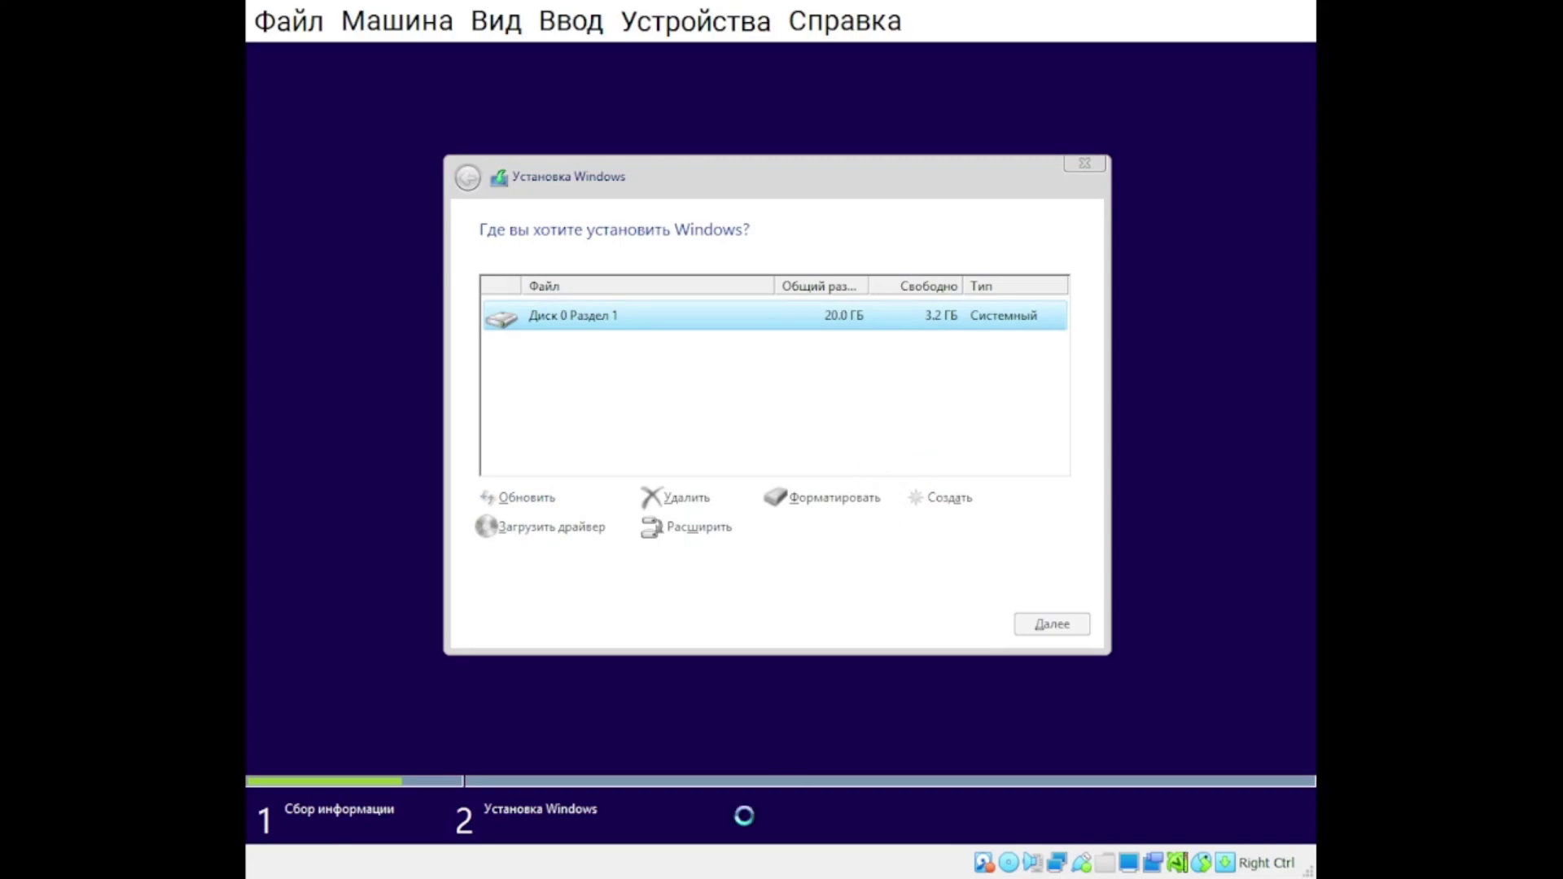
click(1050, 623)
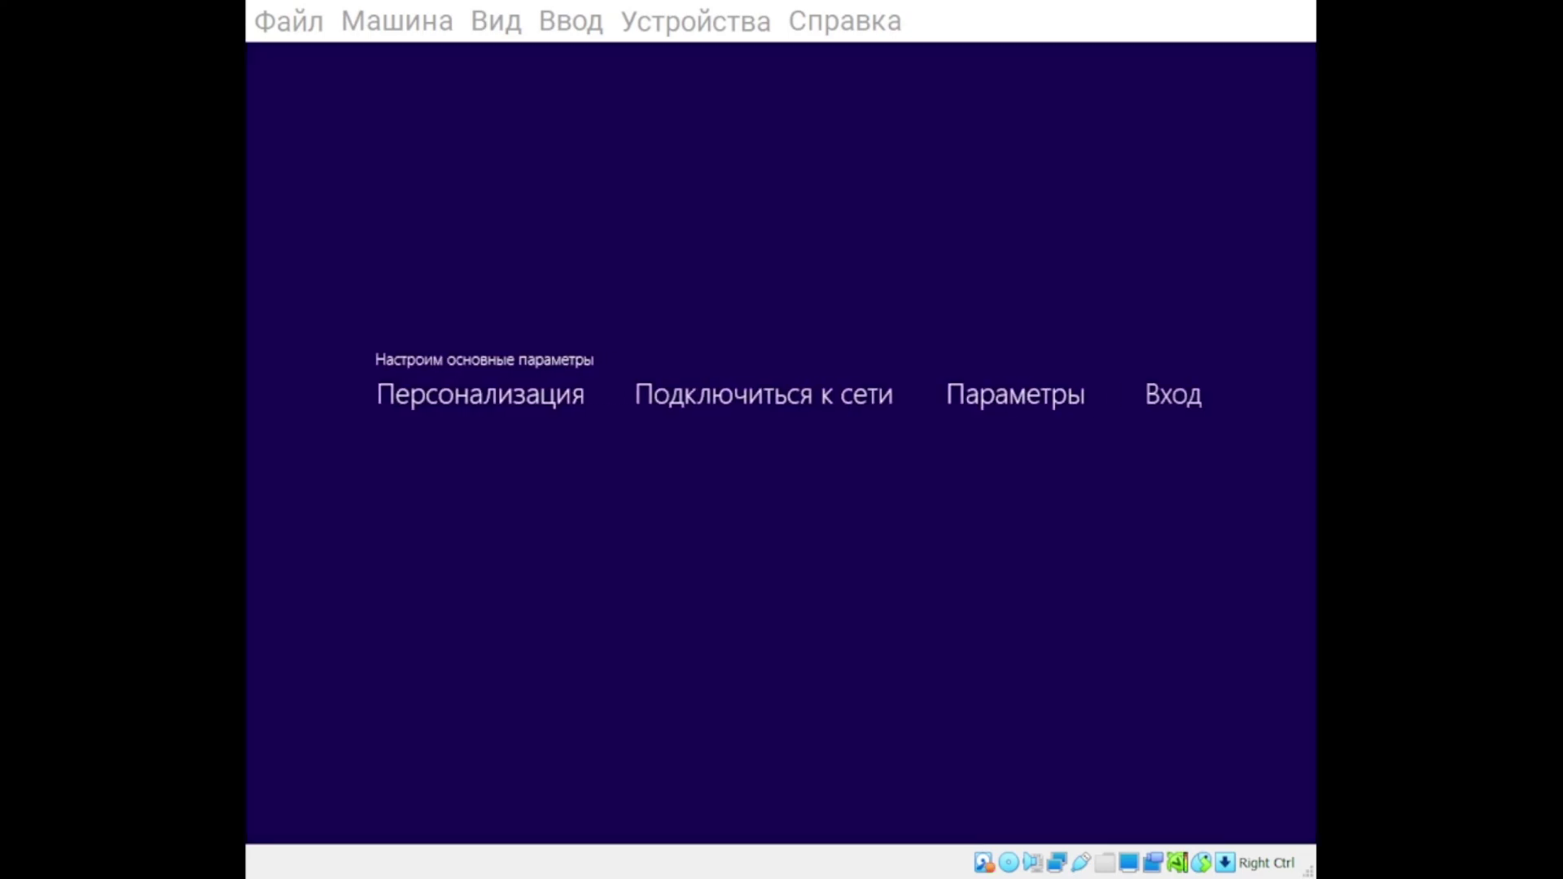
- Choose a navy accent colour, name the PC 'B', use express settings and create the local account
click(920, 315)
click(547, 386)
text(B)
click(1141, 771)
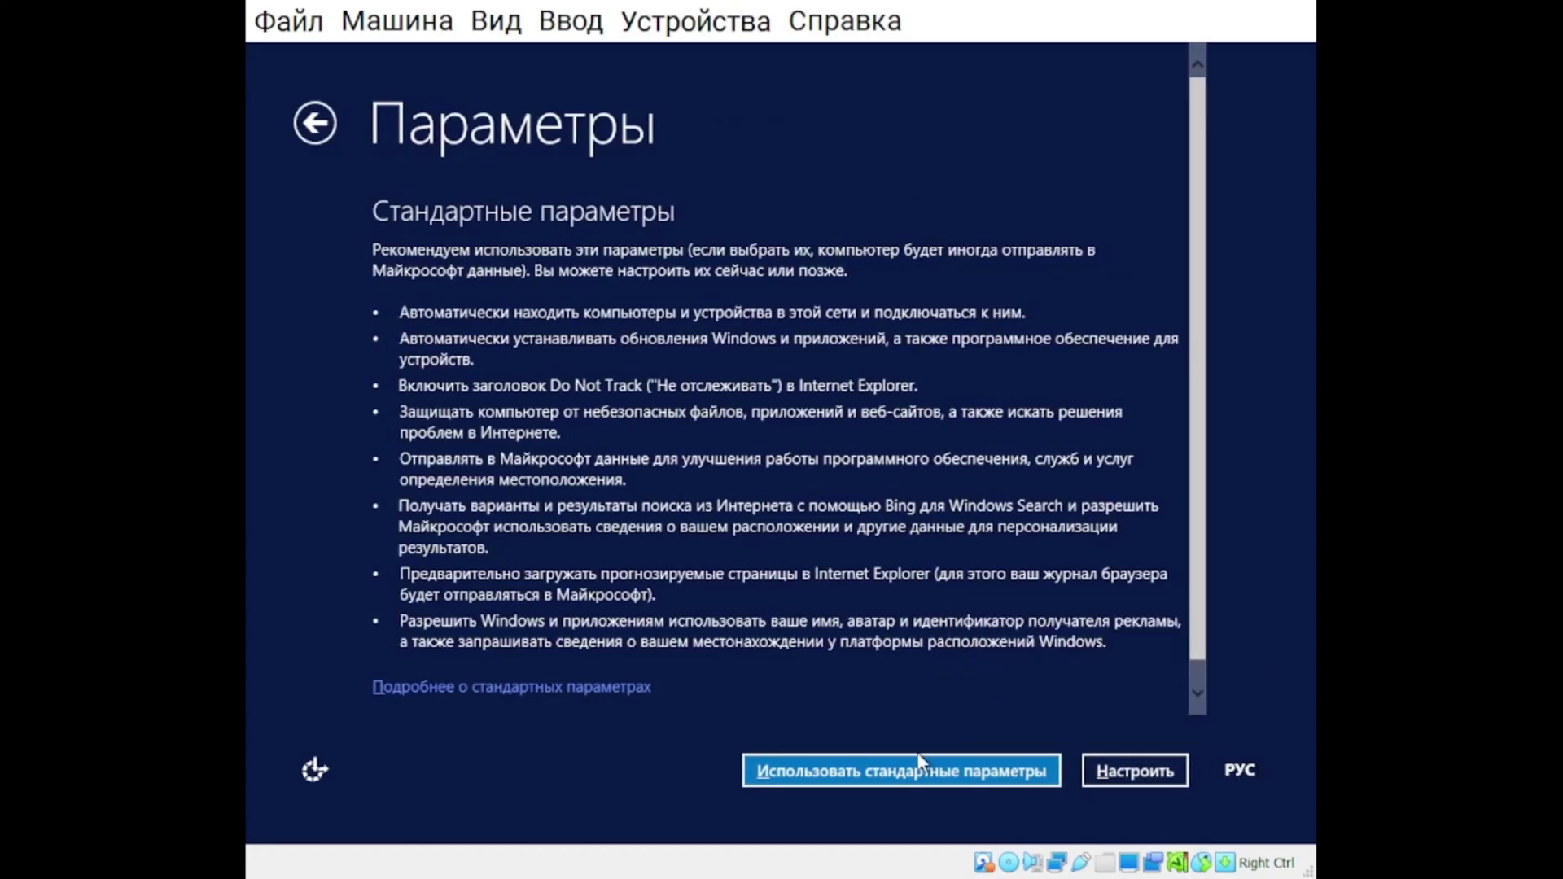
click(897, 766)
click(1140, 771)
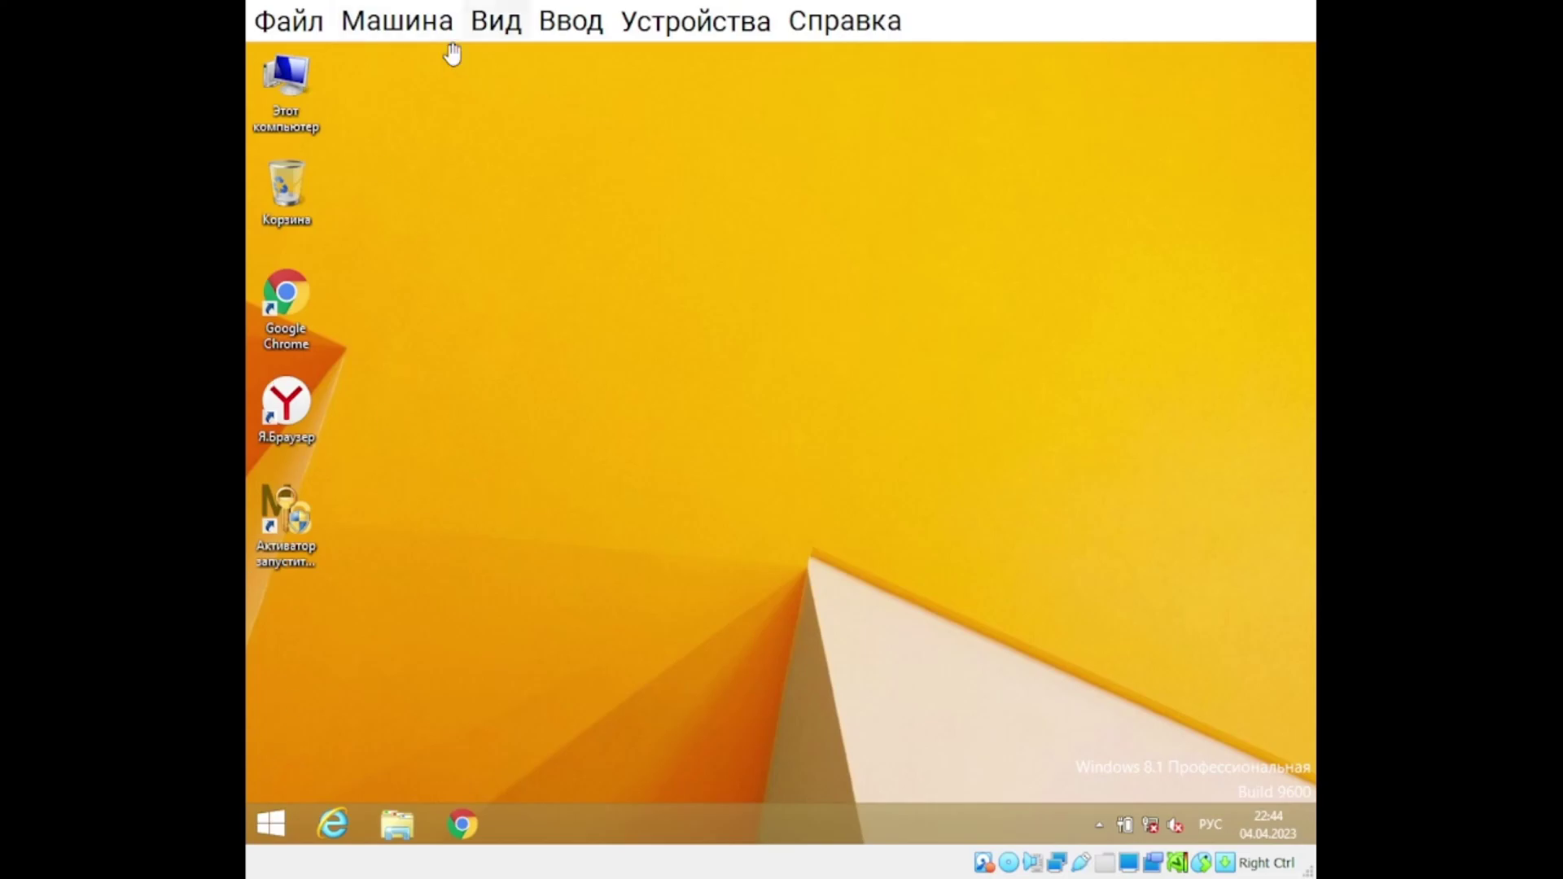
- Run VBoxWindowsAdditions from the Guest Additions disc, allow the Oracle driver and reboot to finish
double_click(285, 85)
double_click(936, 505)
double_click(719, 511)
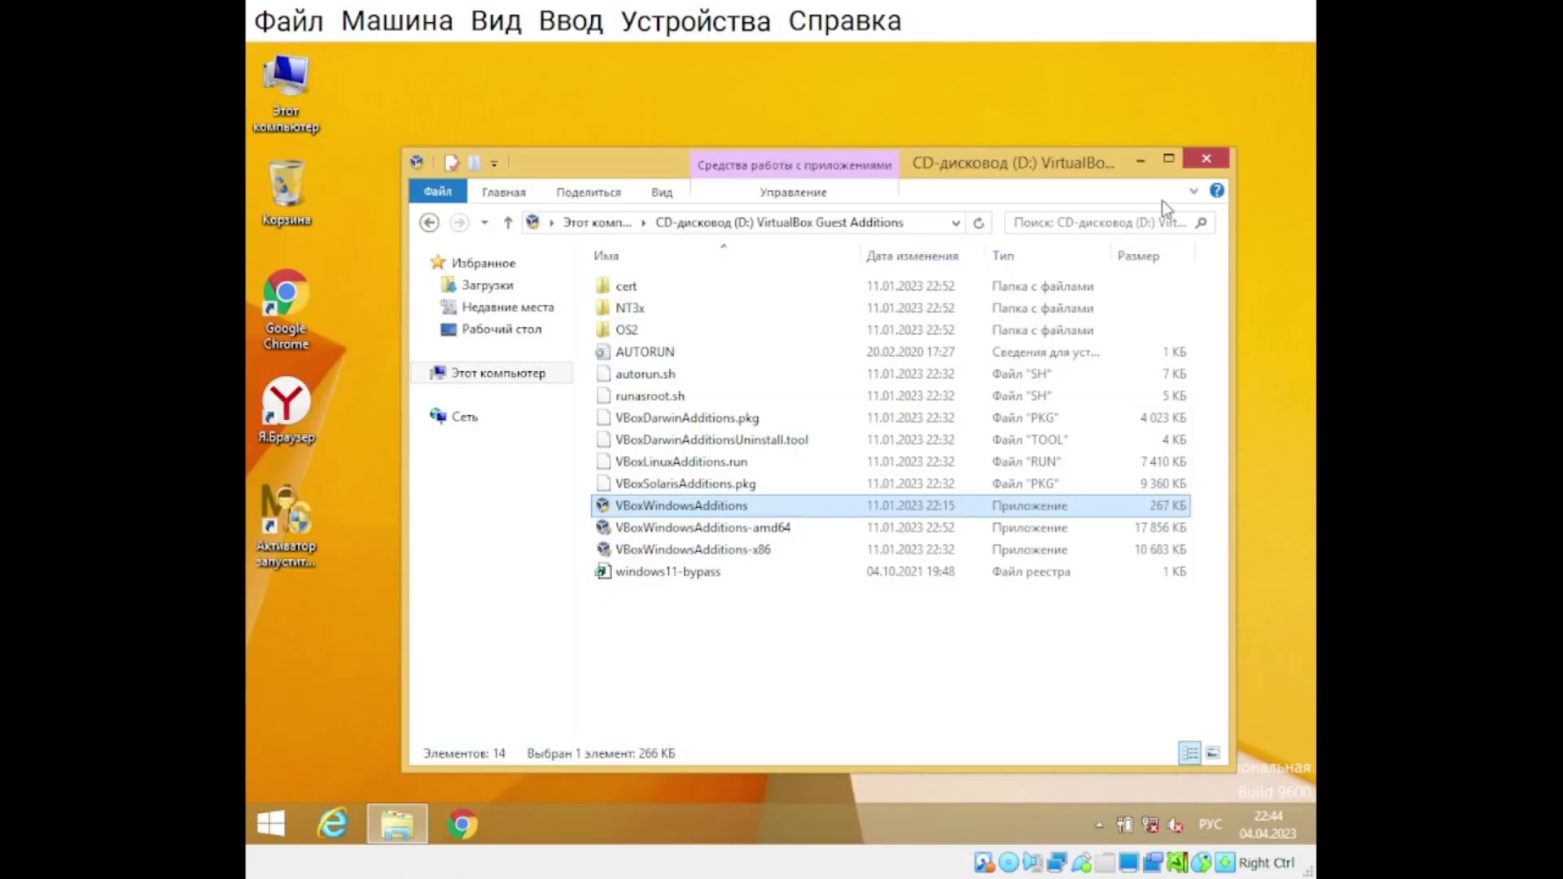
click(901, 592)
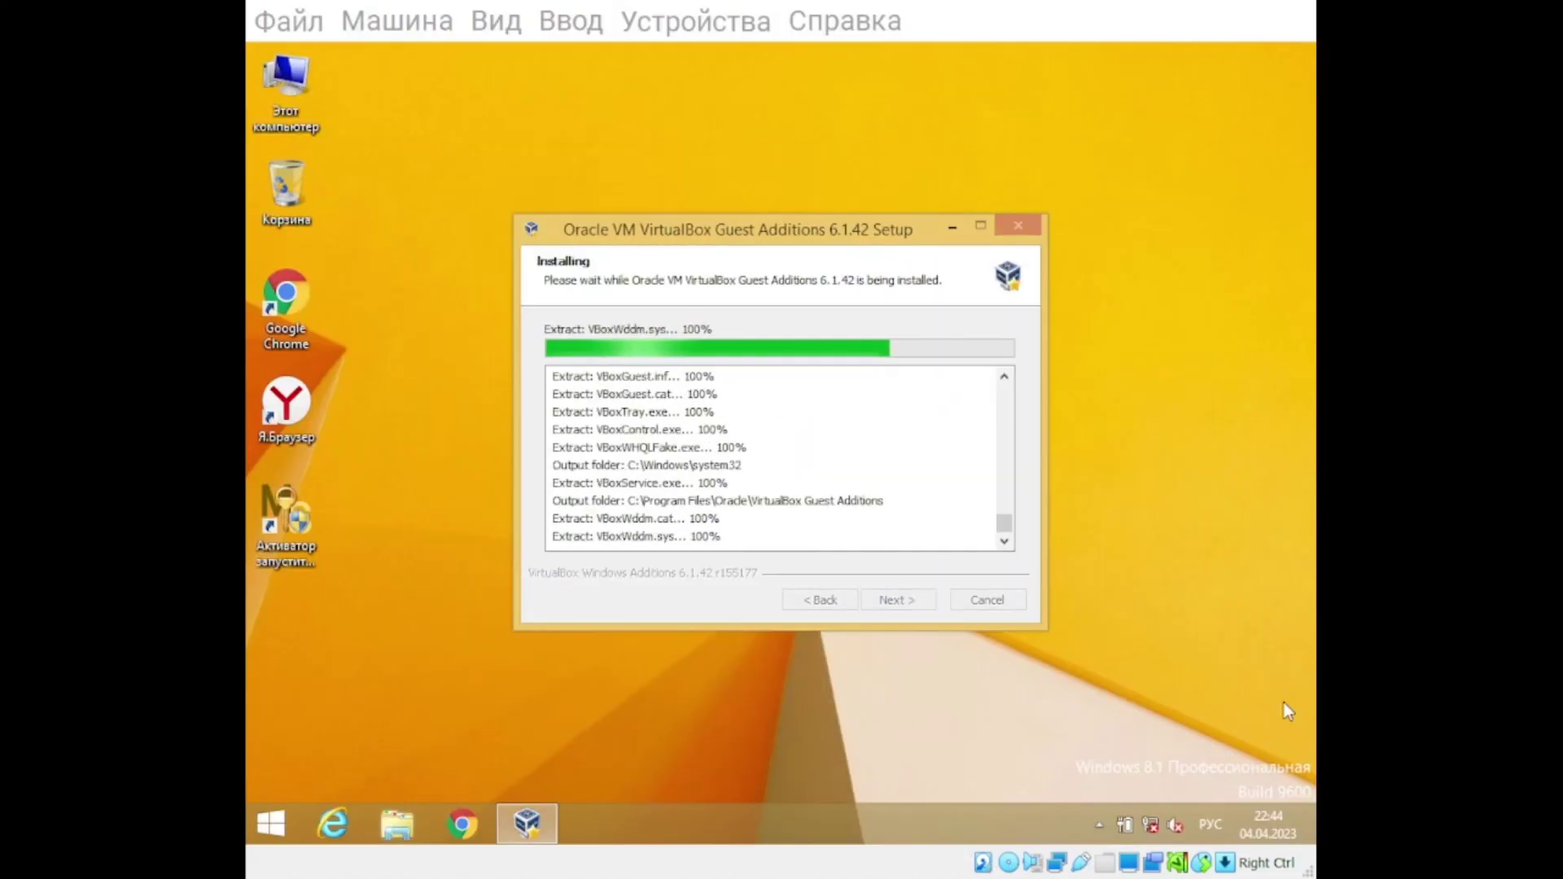
click(895, 424)
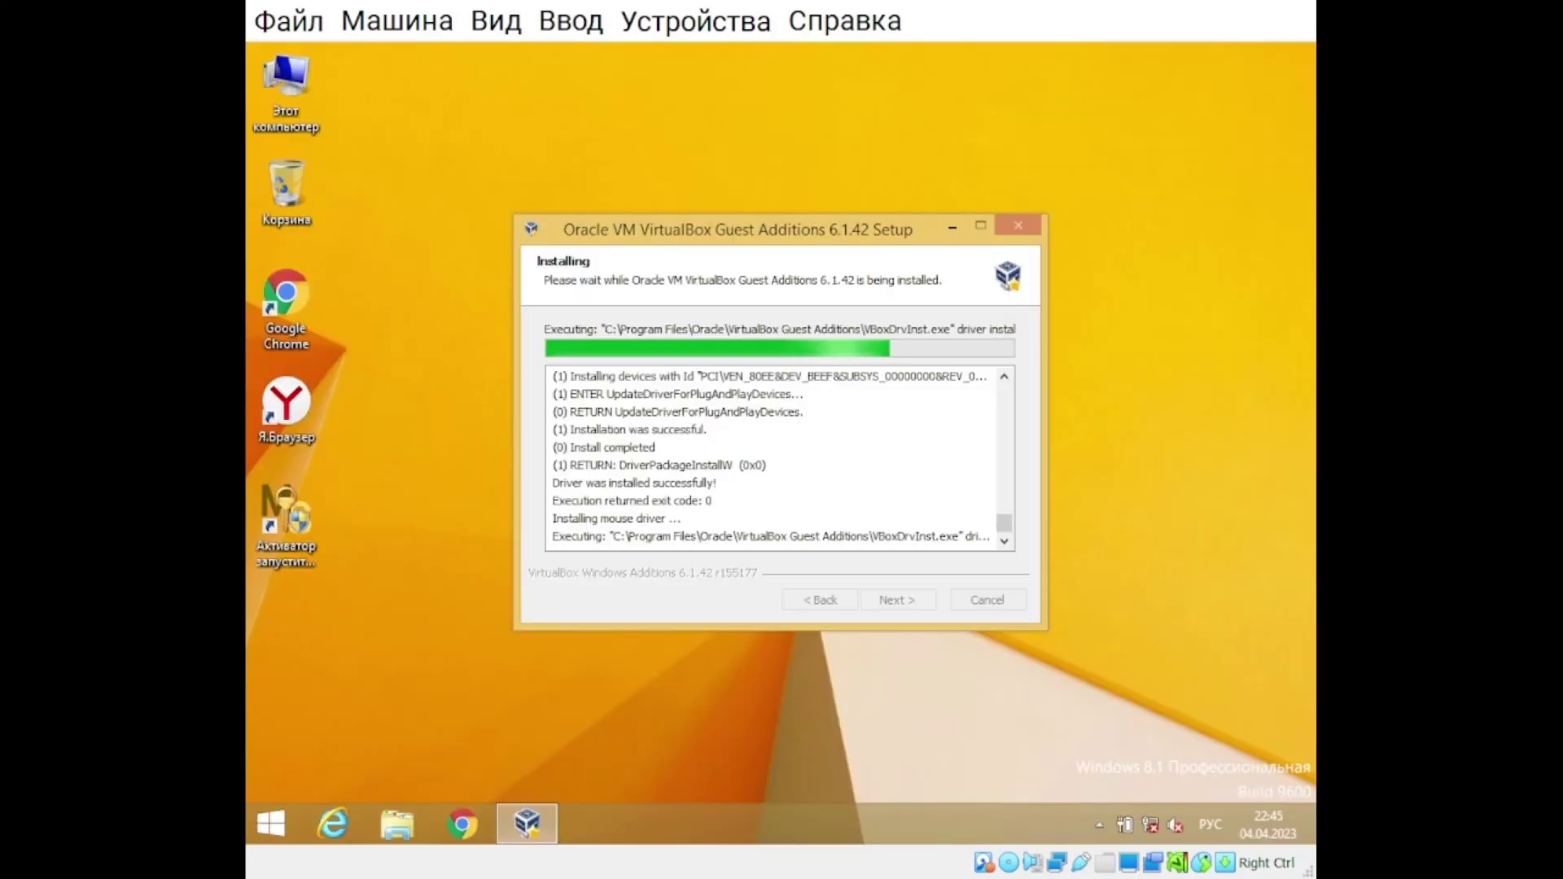
click(896, 600)
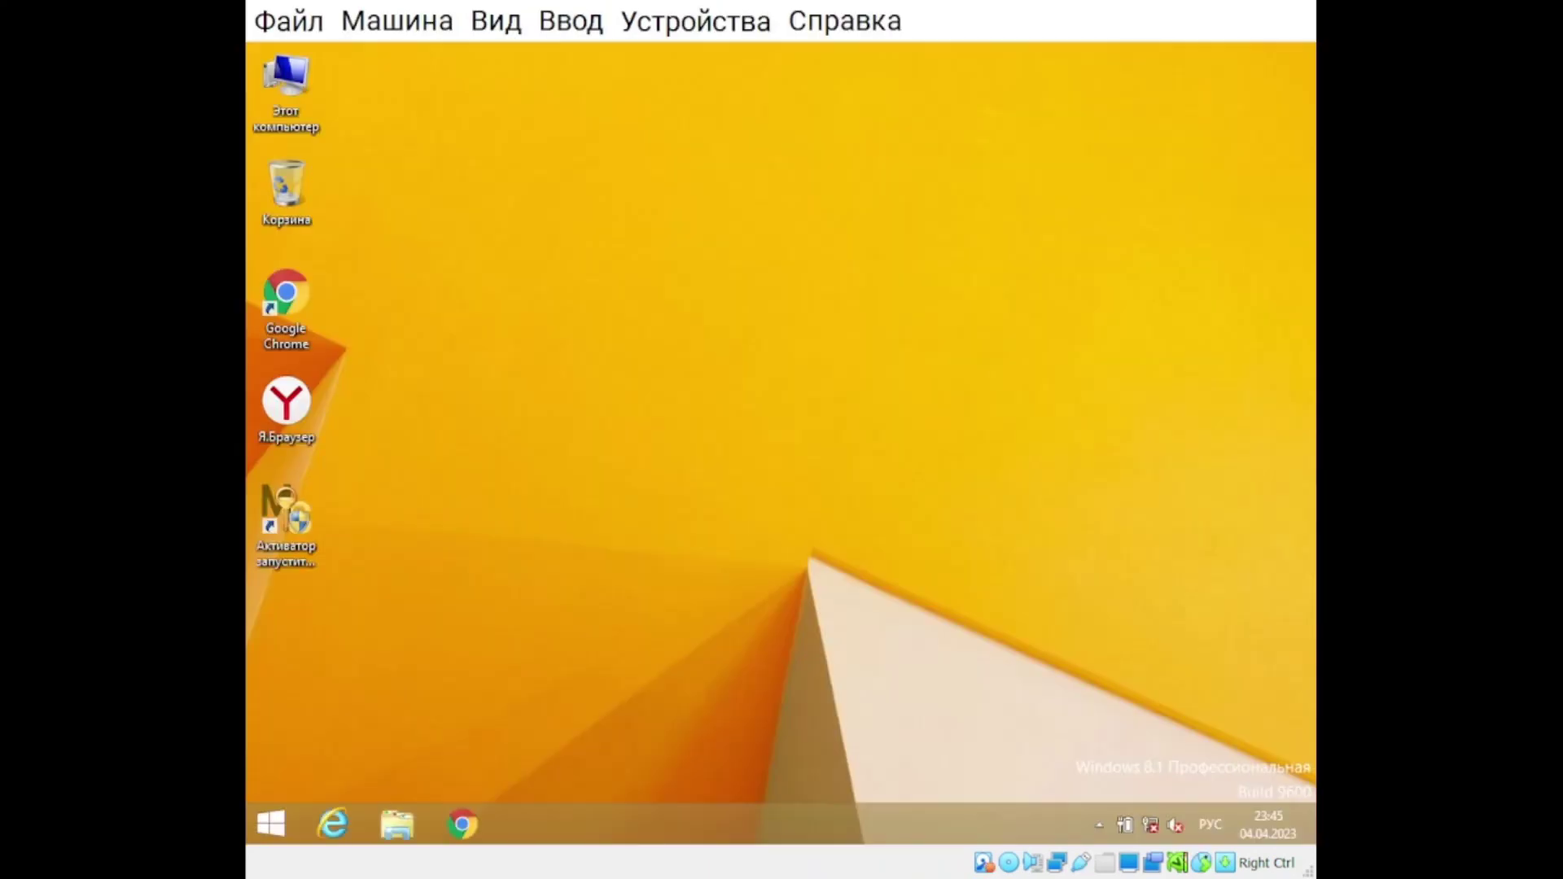
- Switch the guest display to a larger screen resolution and keep it
right_click(1112, 436)
click(1204, 603)
click(750, 422)
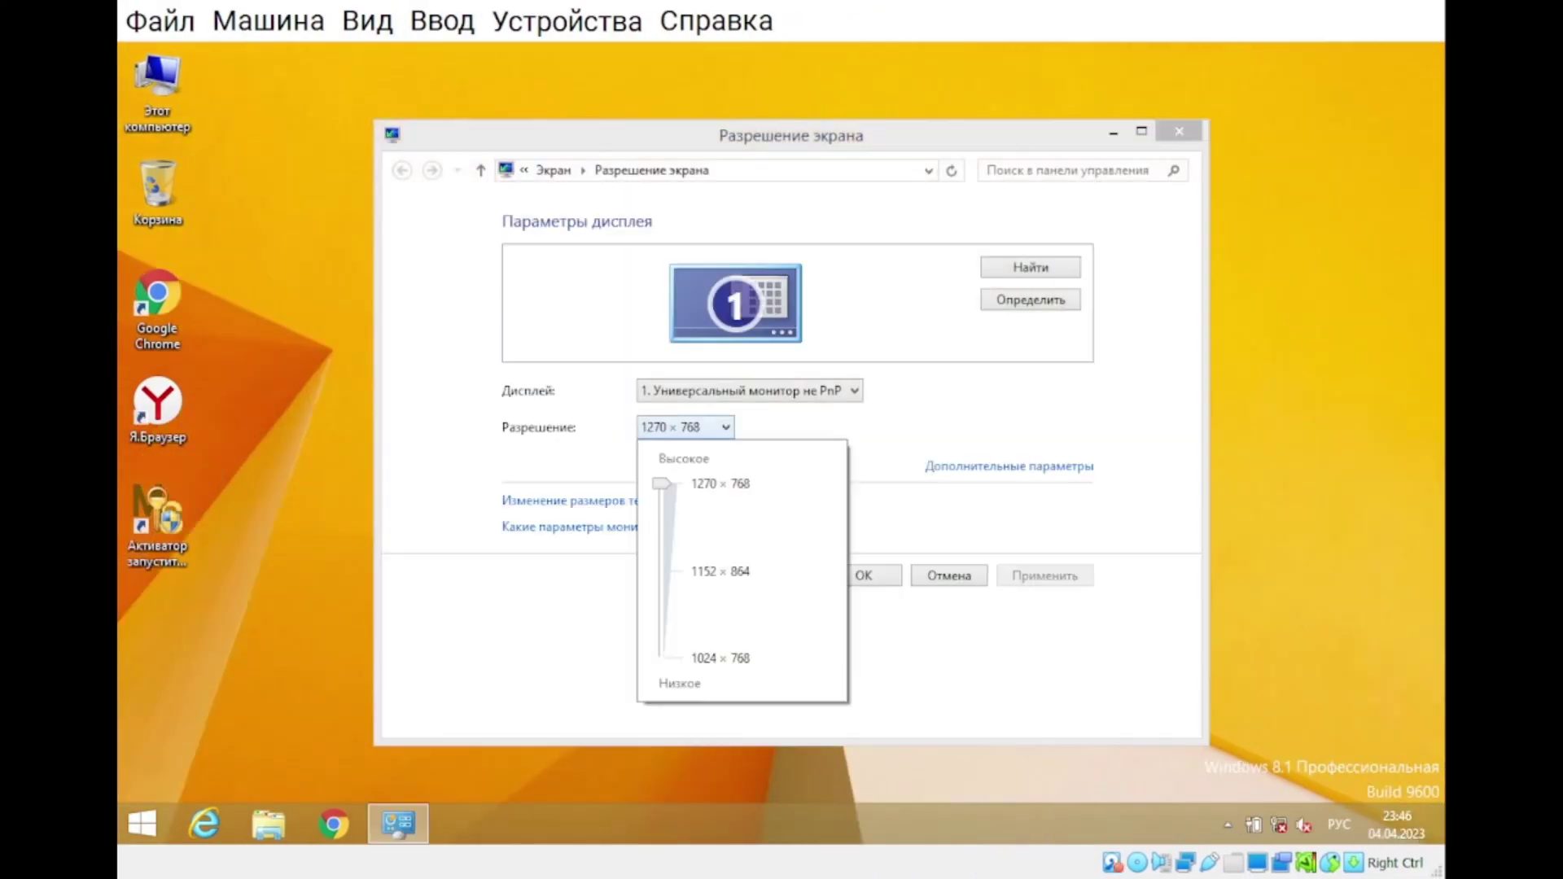
click(1022, 569)
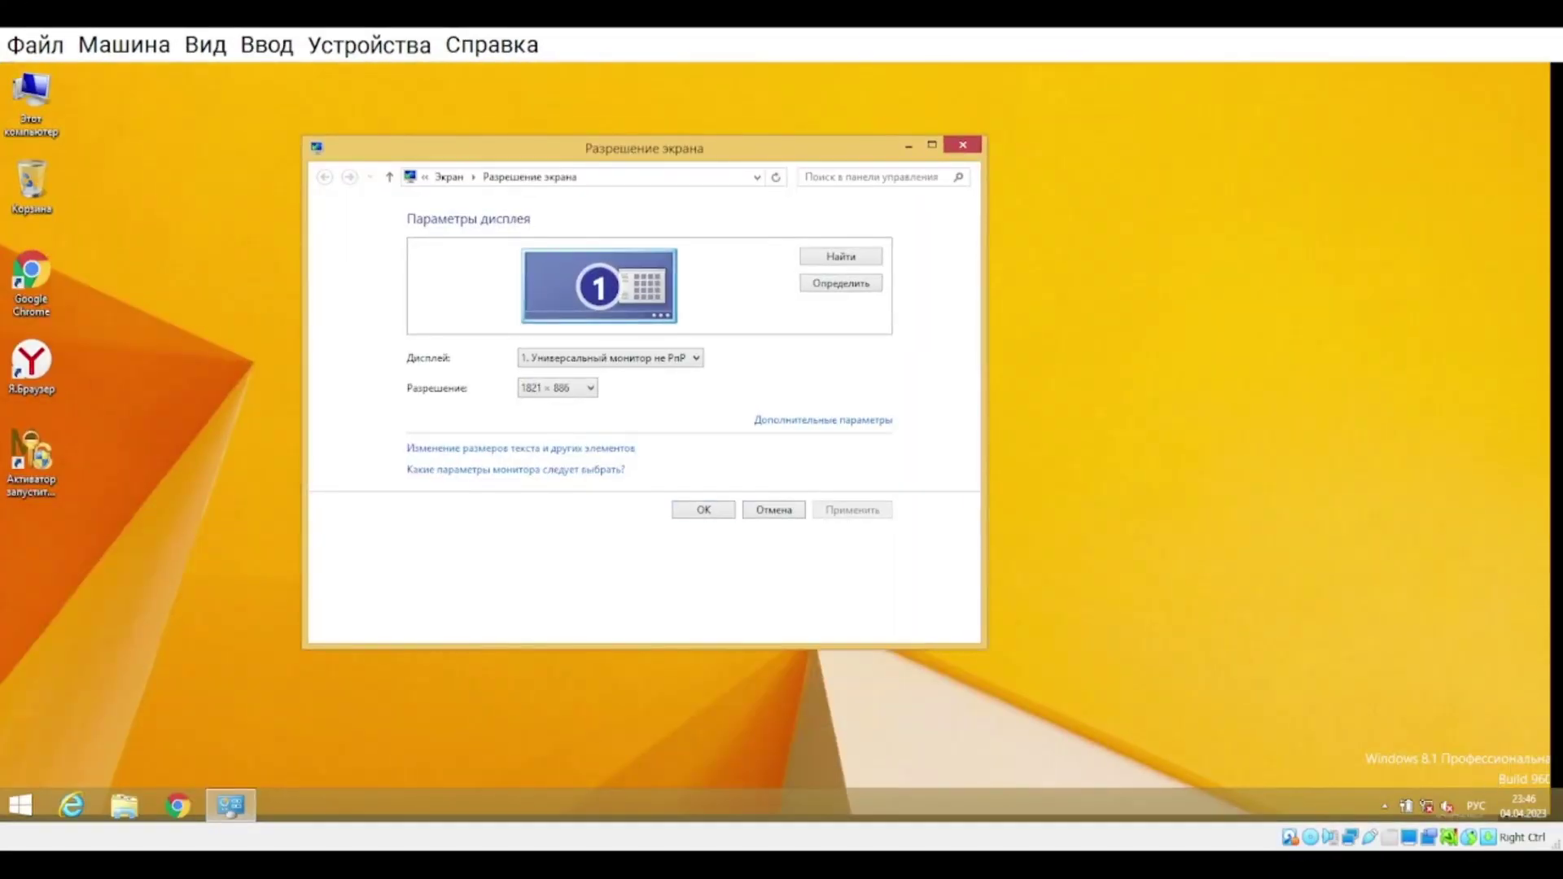
key(Return)
- Browse This PC, drive C: and the Windows folder, then open the Изображения folder
right_click(206, 542)
click(124, 820)
double_click(521, 424)
double_click(499, 307)
key(BackSpace)
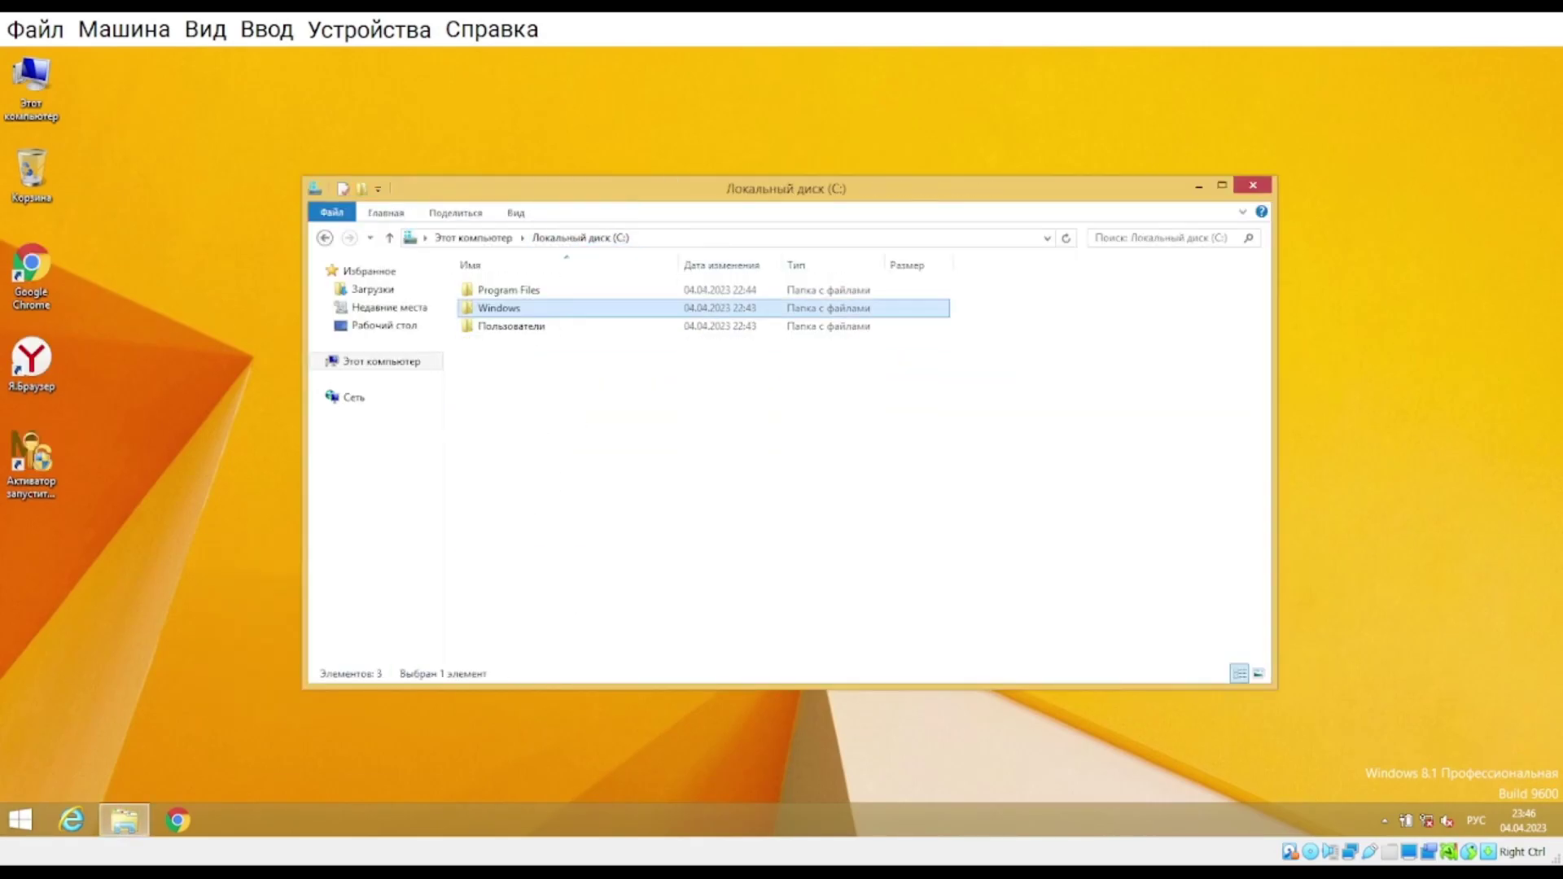
key(BackSpace)
click(384, 433)
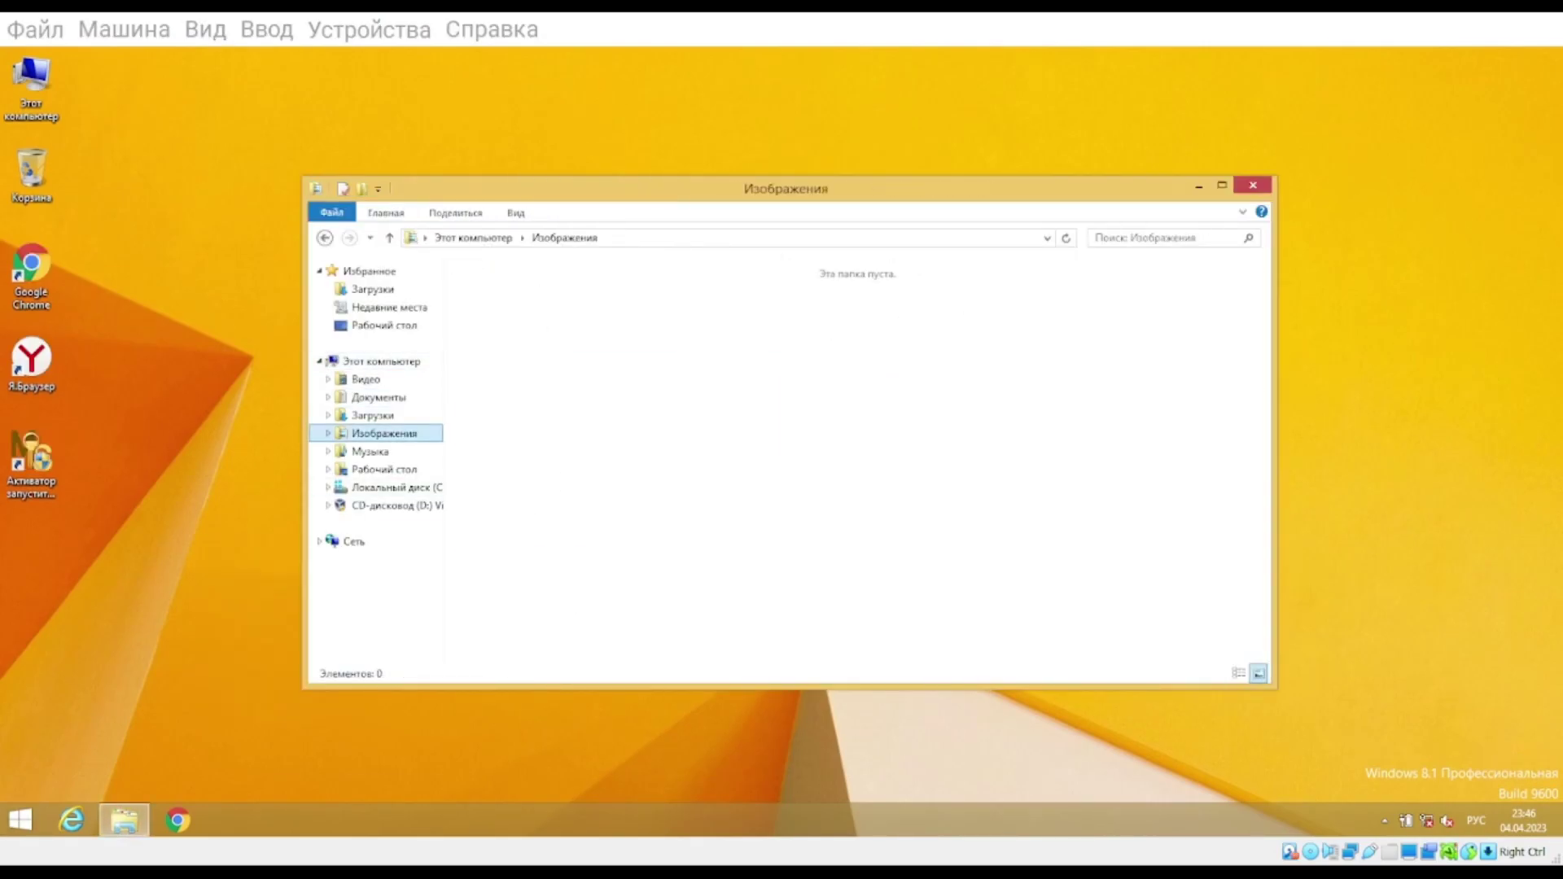
- Sign back in and set Start8 to the Windows 8 style Start menu
key(super)
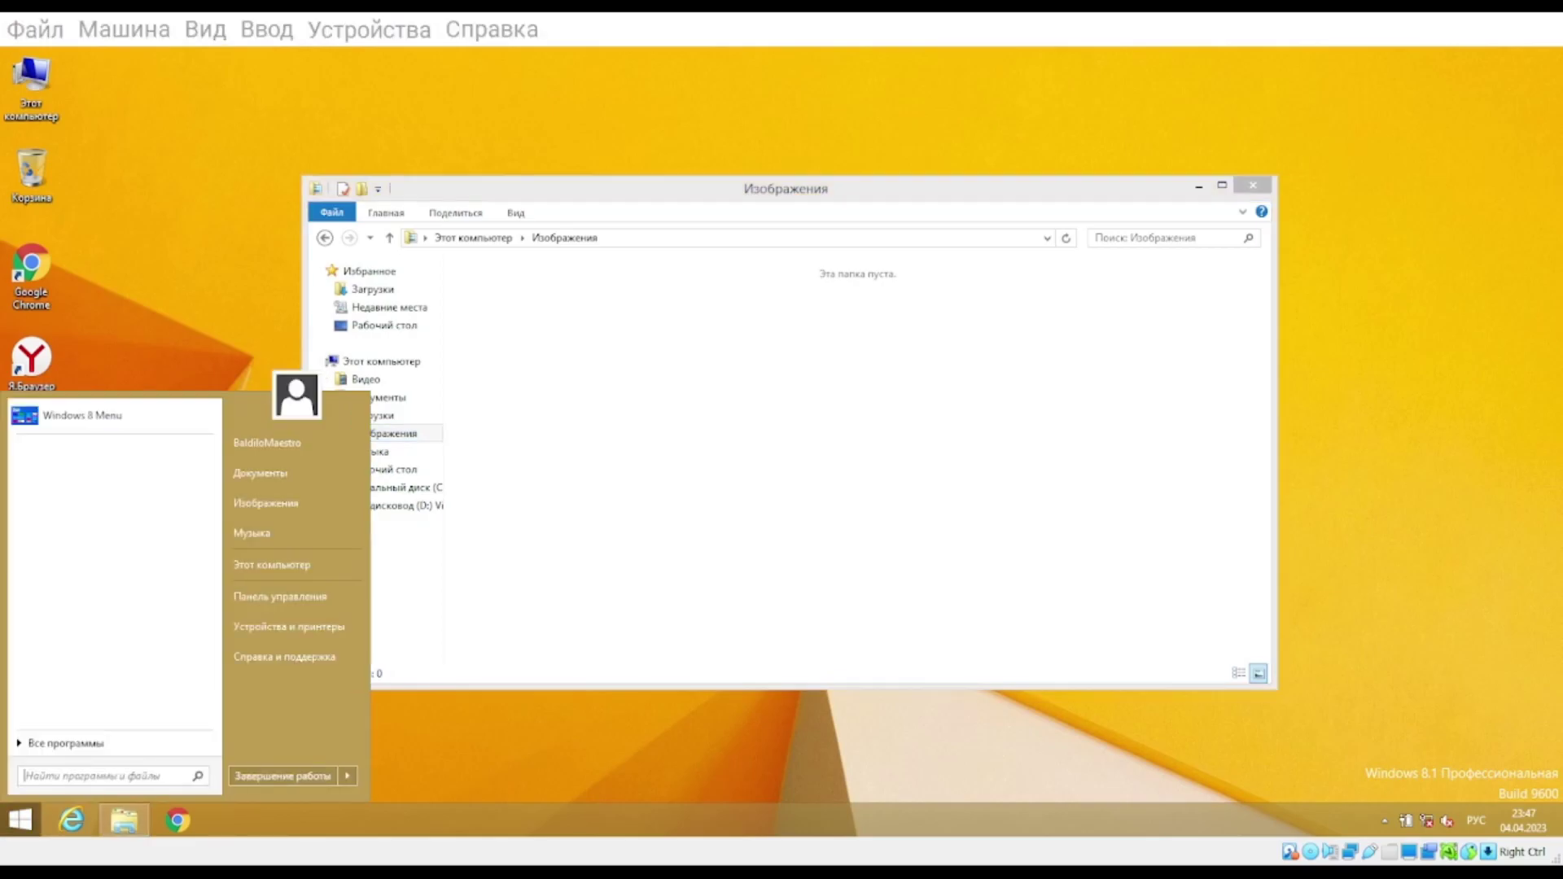
key(Escape)
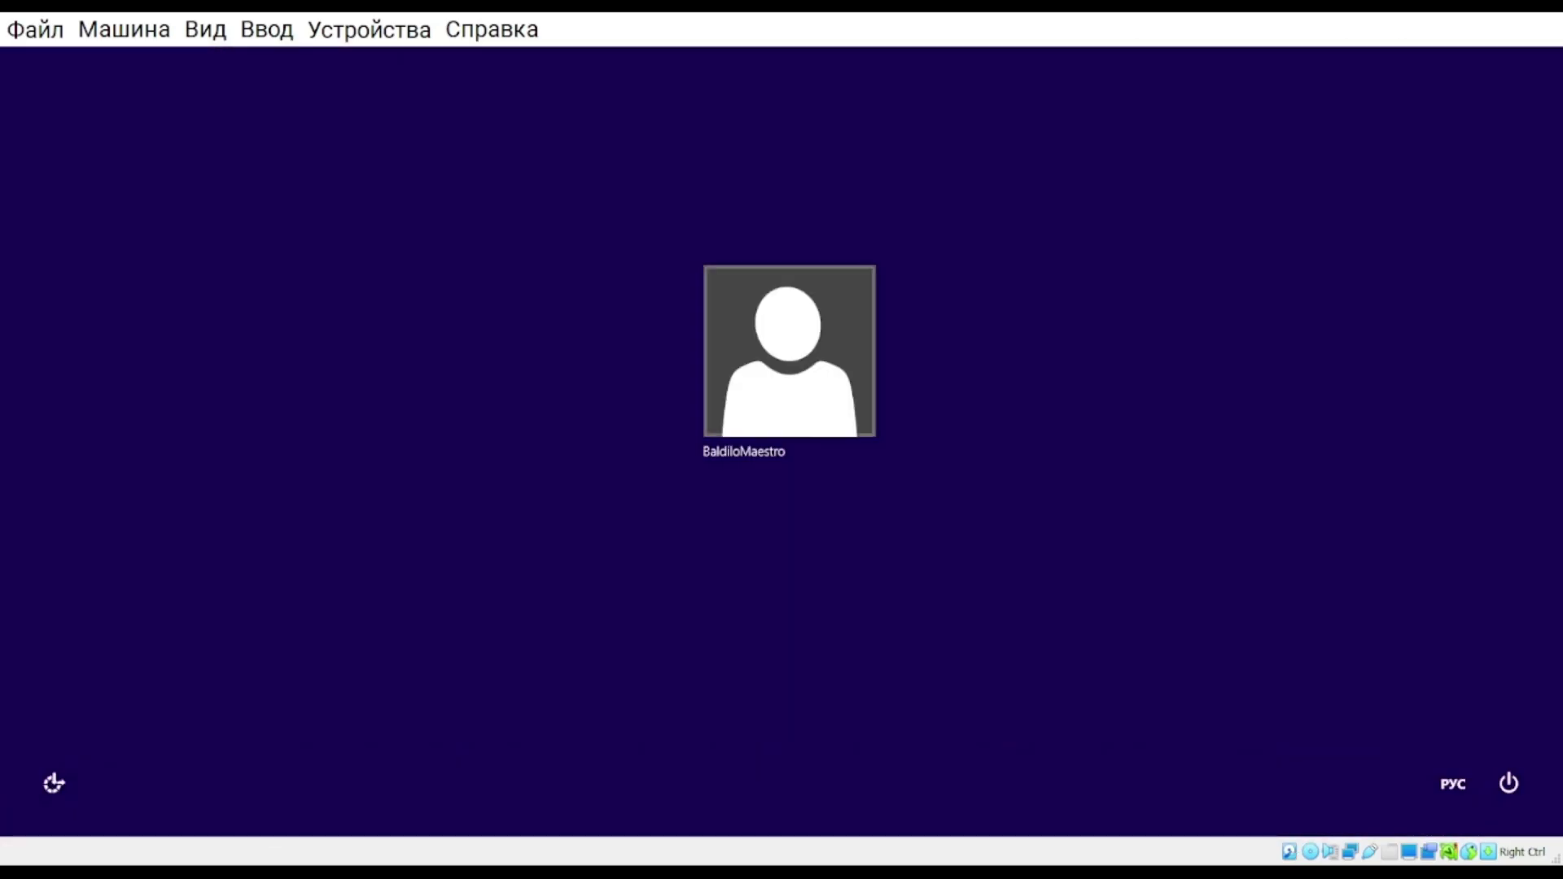
key(Return)
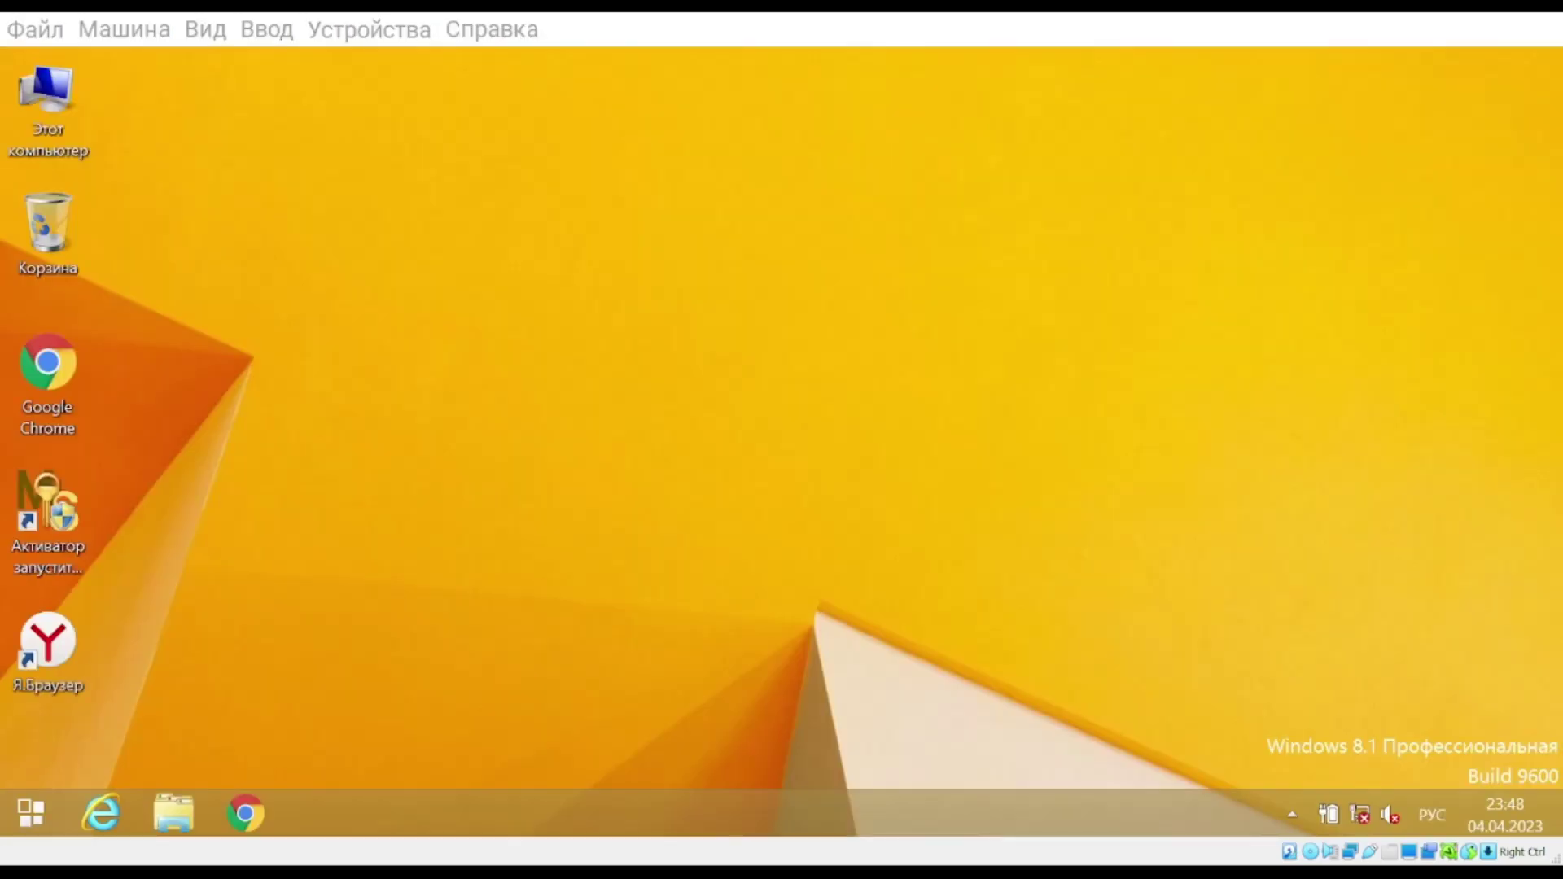
right_click(31, 812)
click(154, 691)
click(1105, 334)
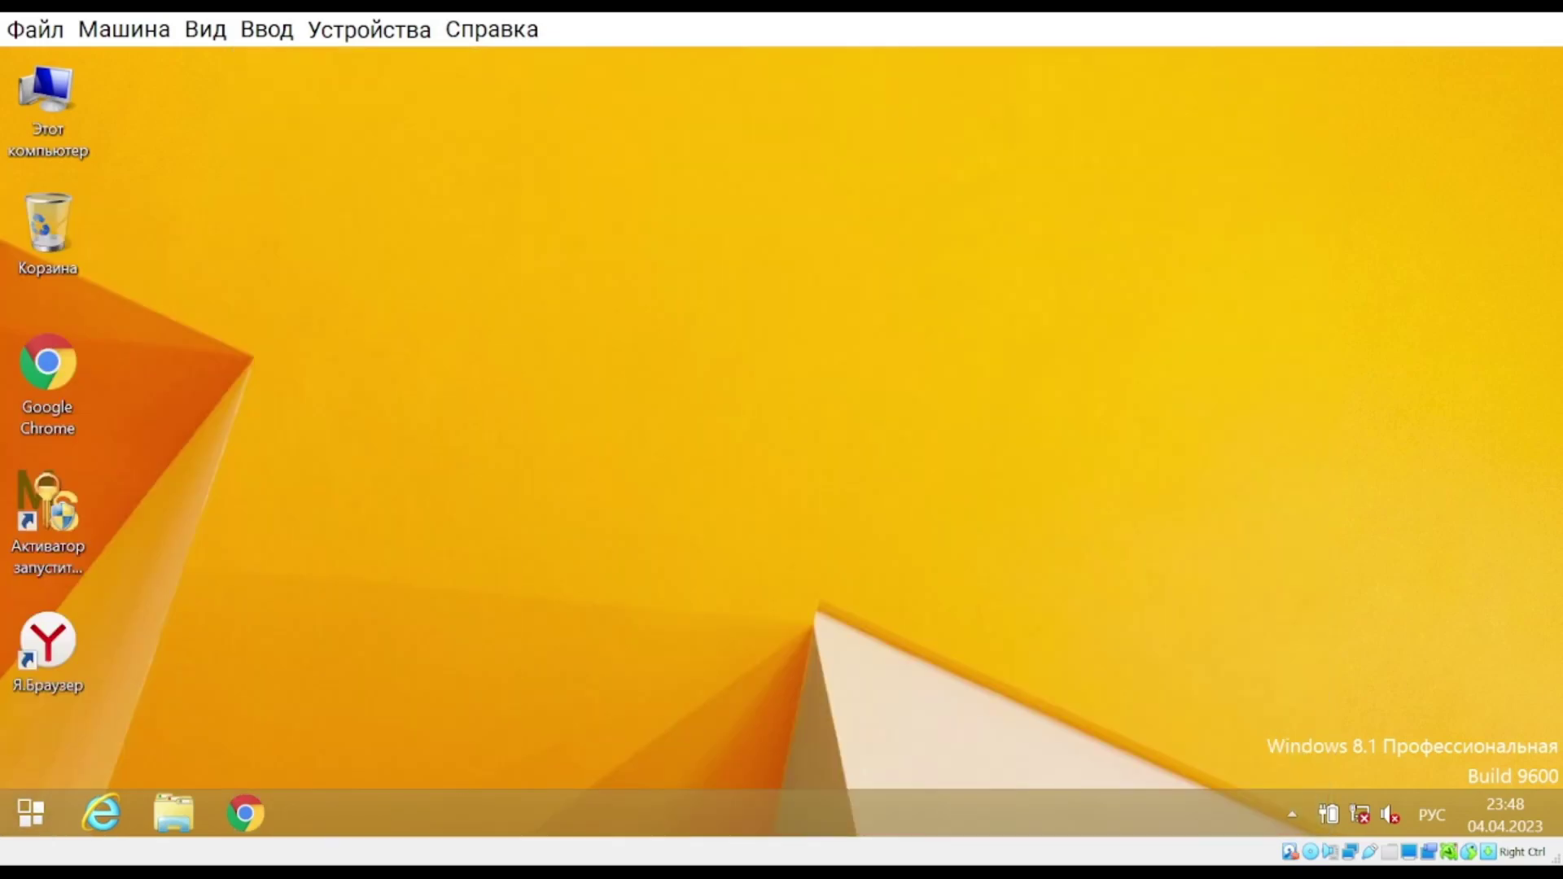
- Open This PC in File Explorer, maximize it, then close it
key(super+e)
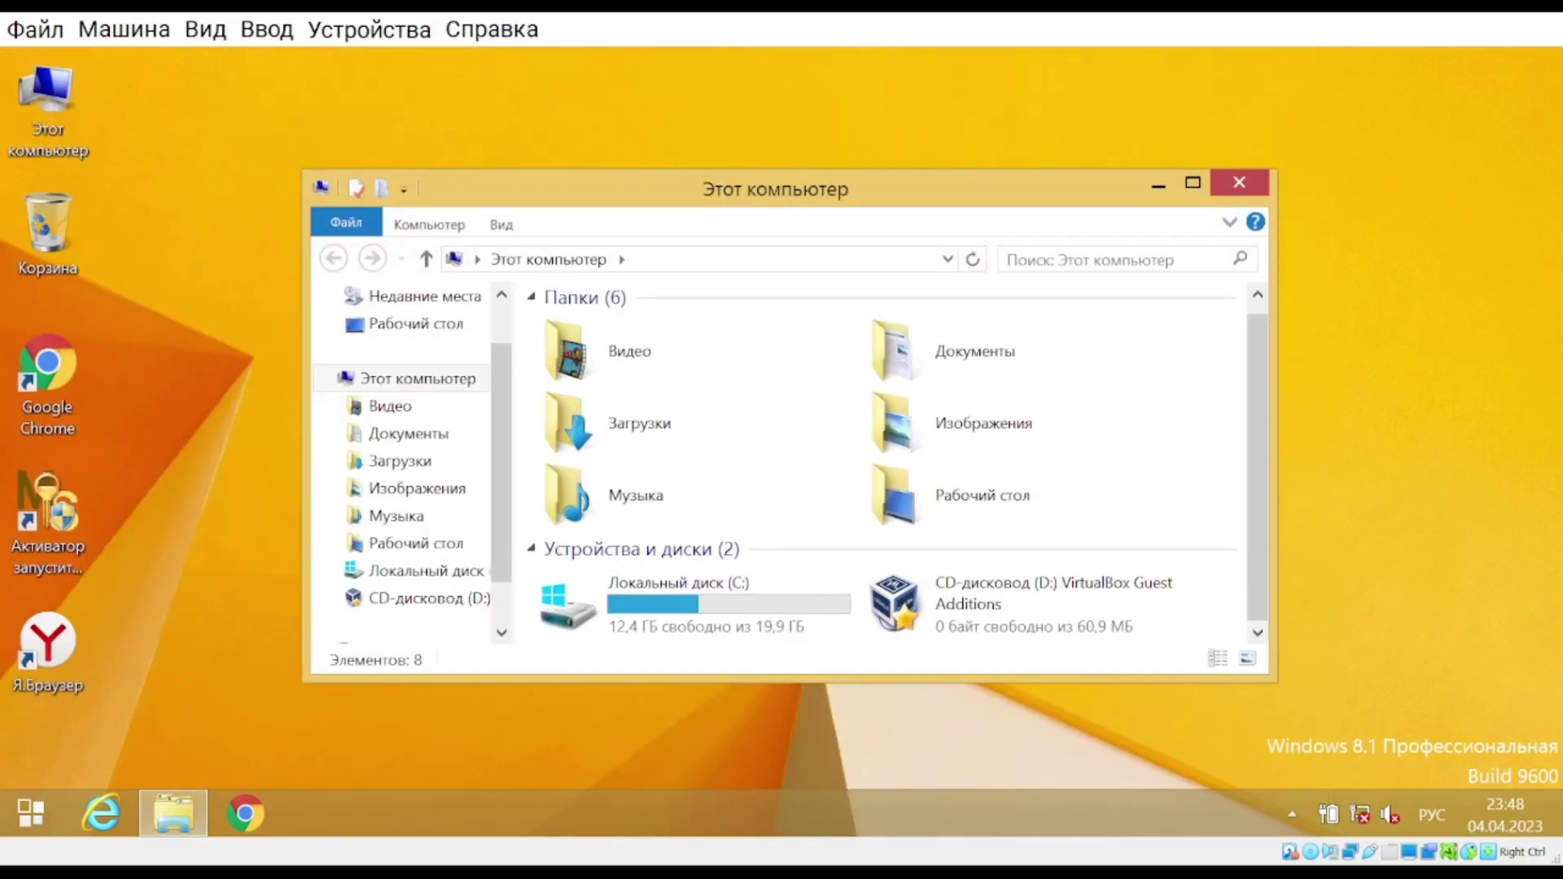
scroll(887, 469, down, 1)
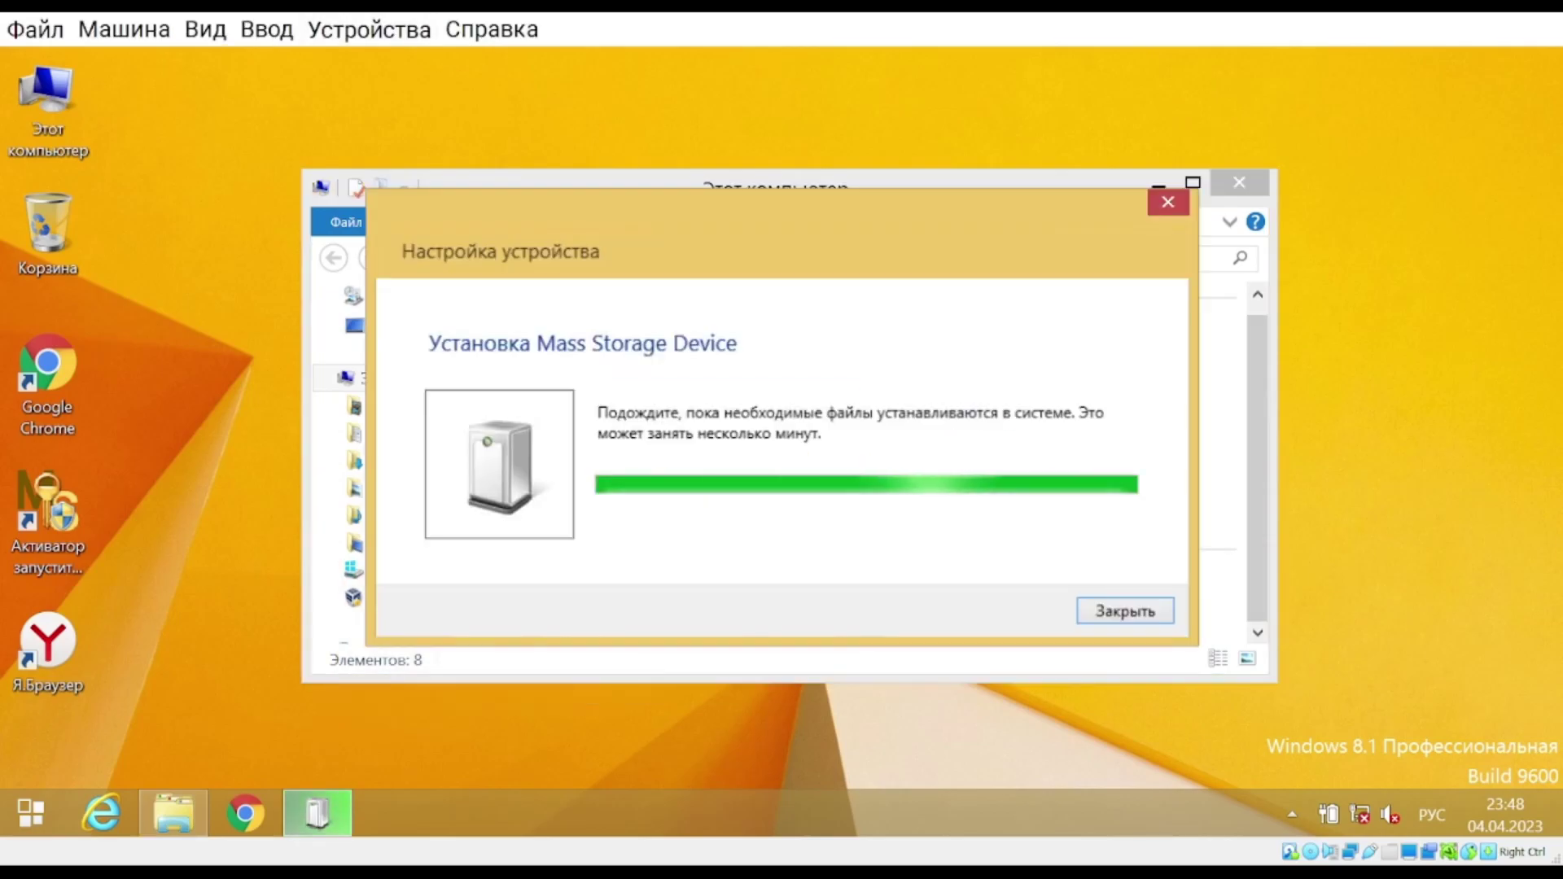
key(super+Up)
key(alt+F4)
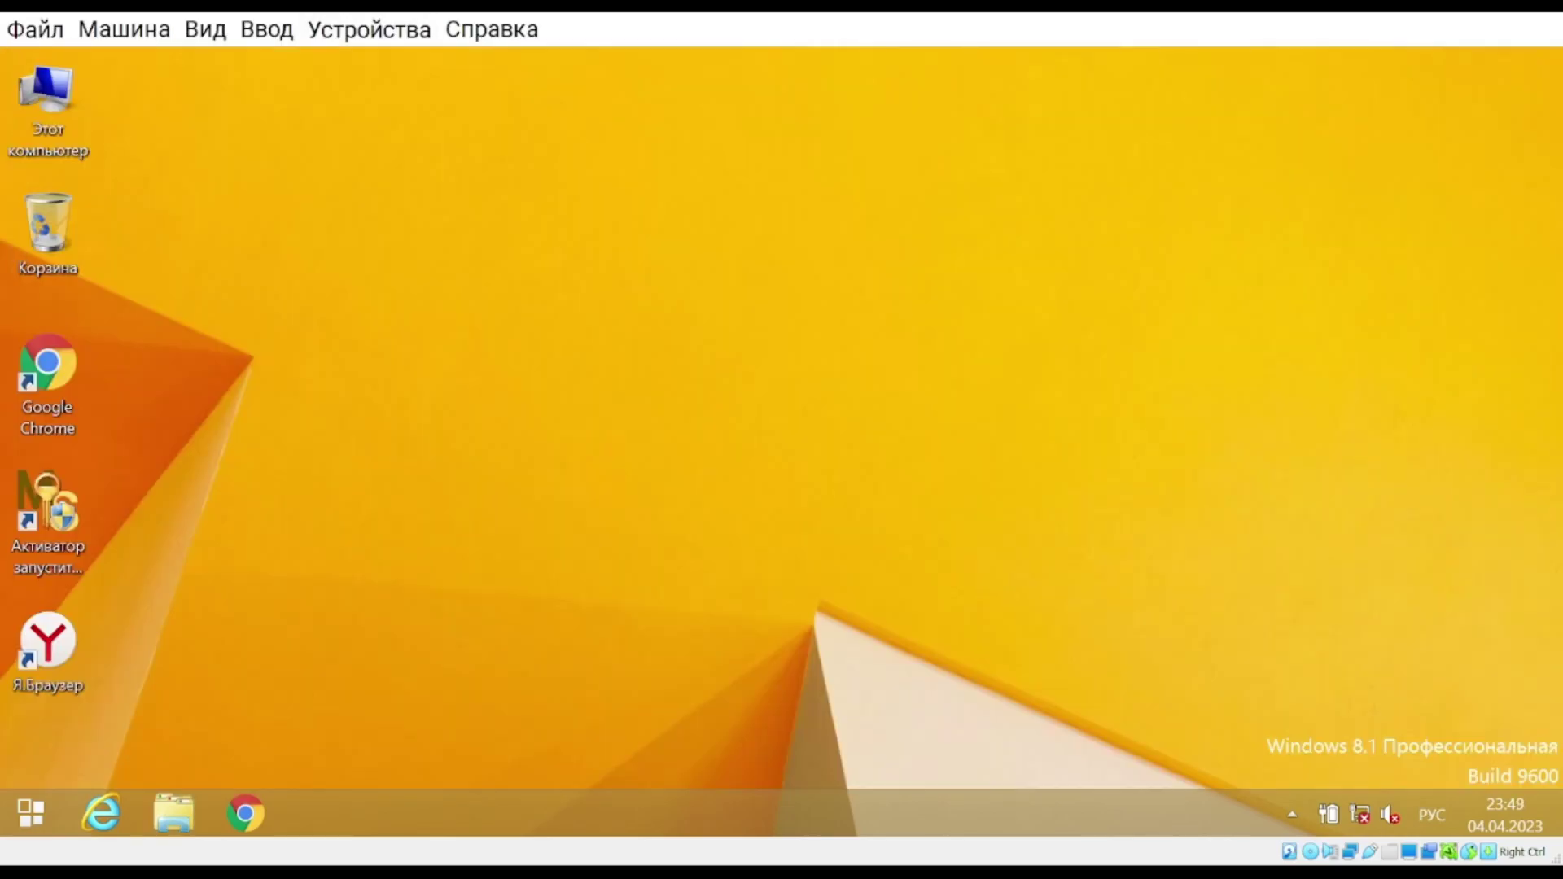
- Apply the blue Линии и цвета wallpaper from the desktop background settings
right_click(656, 472)
click(708, 688)
click(635, 773)
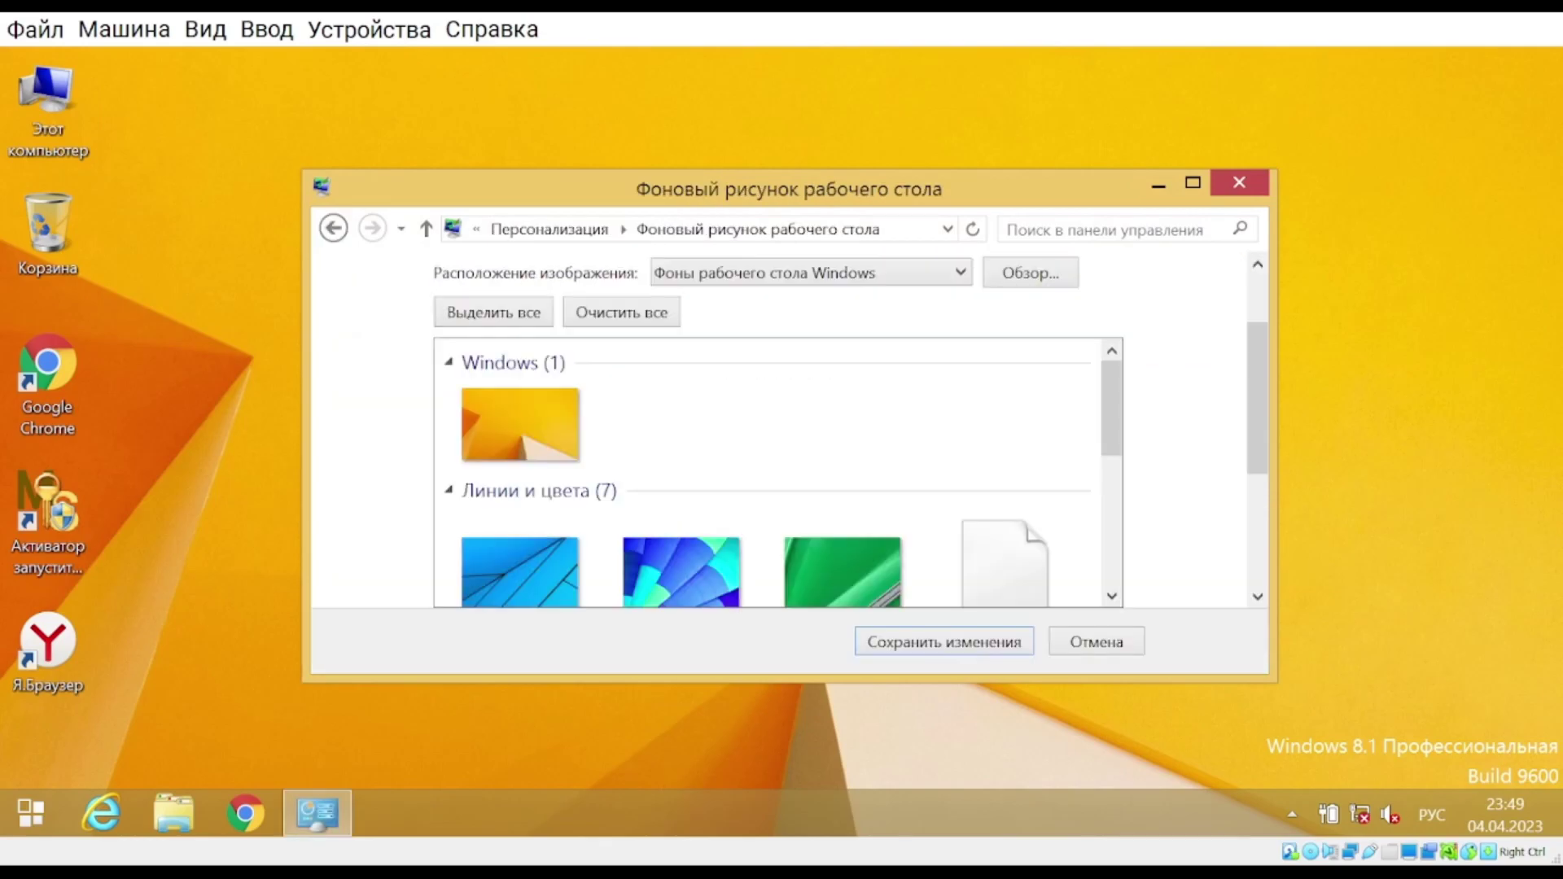
key(Return)
key(alt+F4)
- Launch Skype from the Start screen, dismiss its account dialog and return to the desktop
key(super)
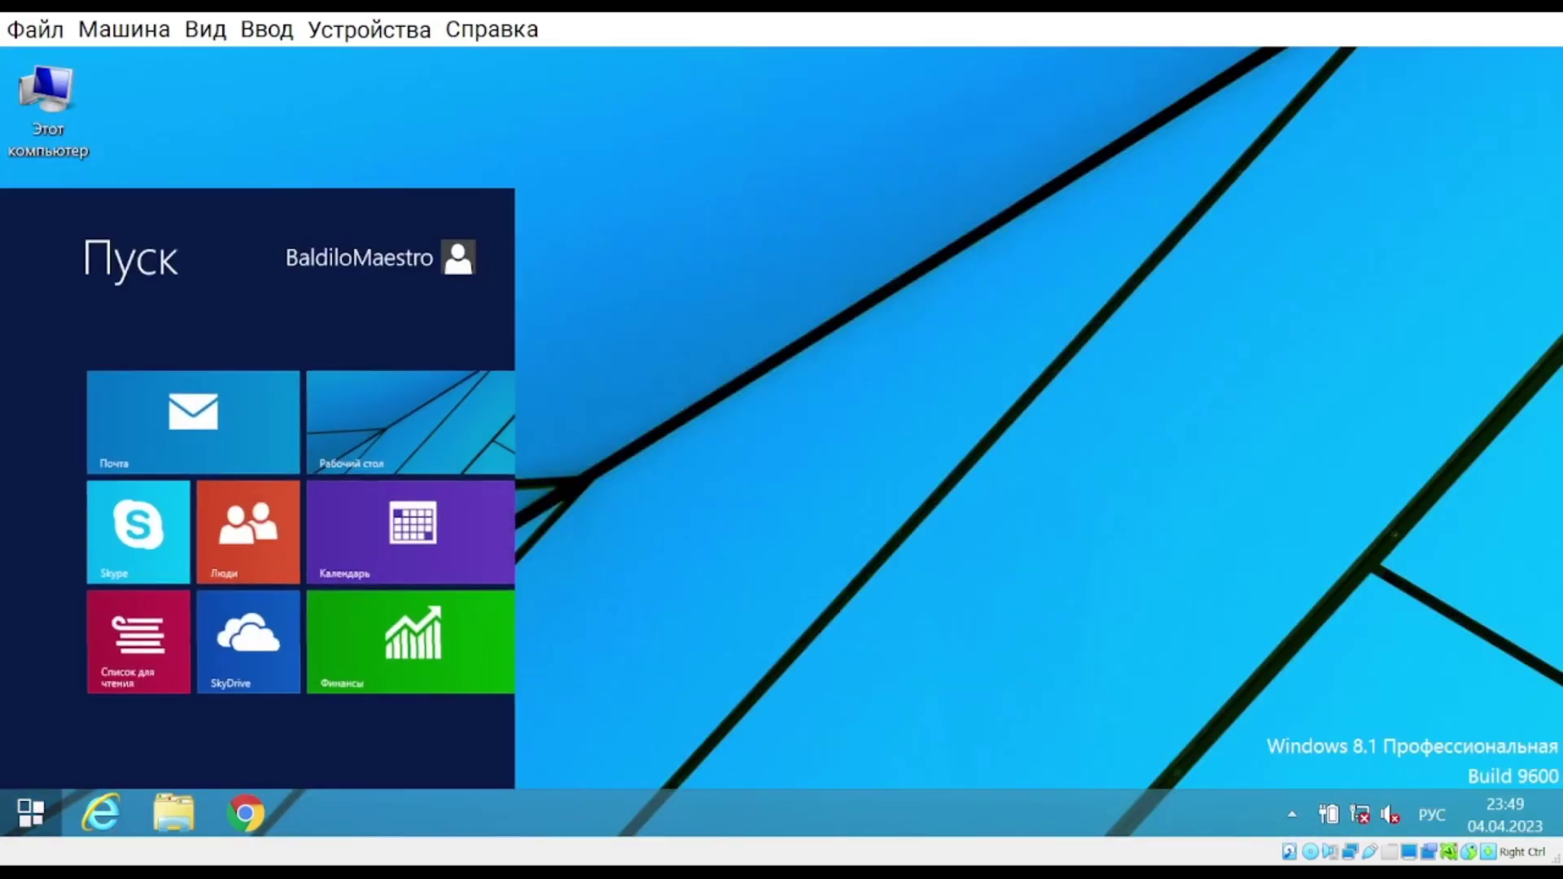
key(Return)
key(Return)
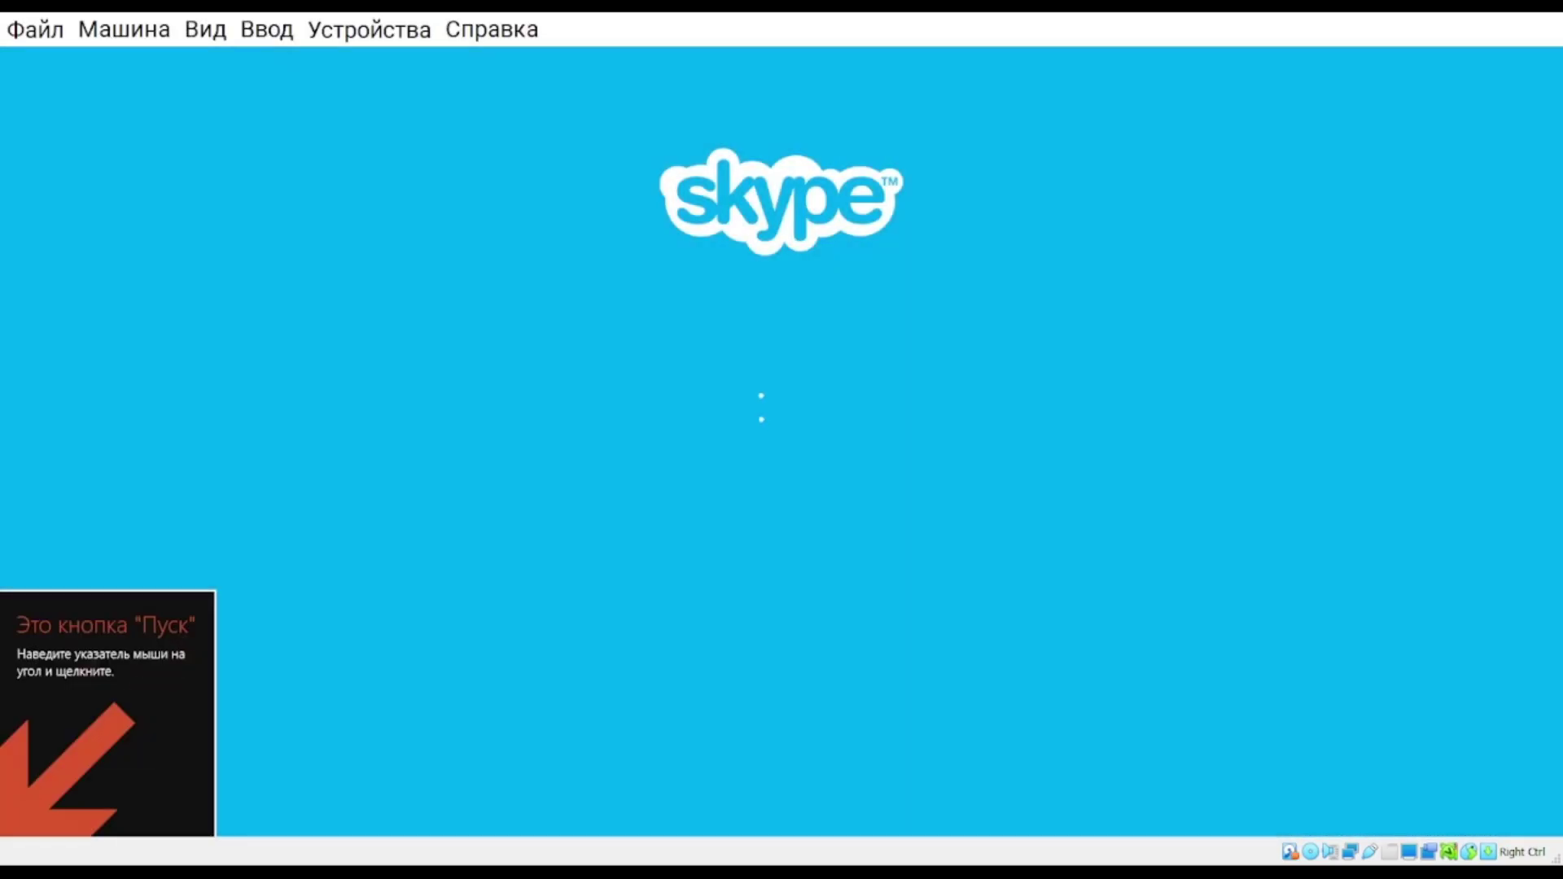
key(Escape)
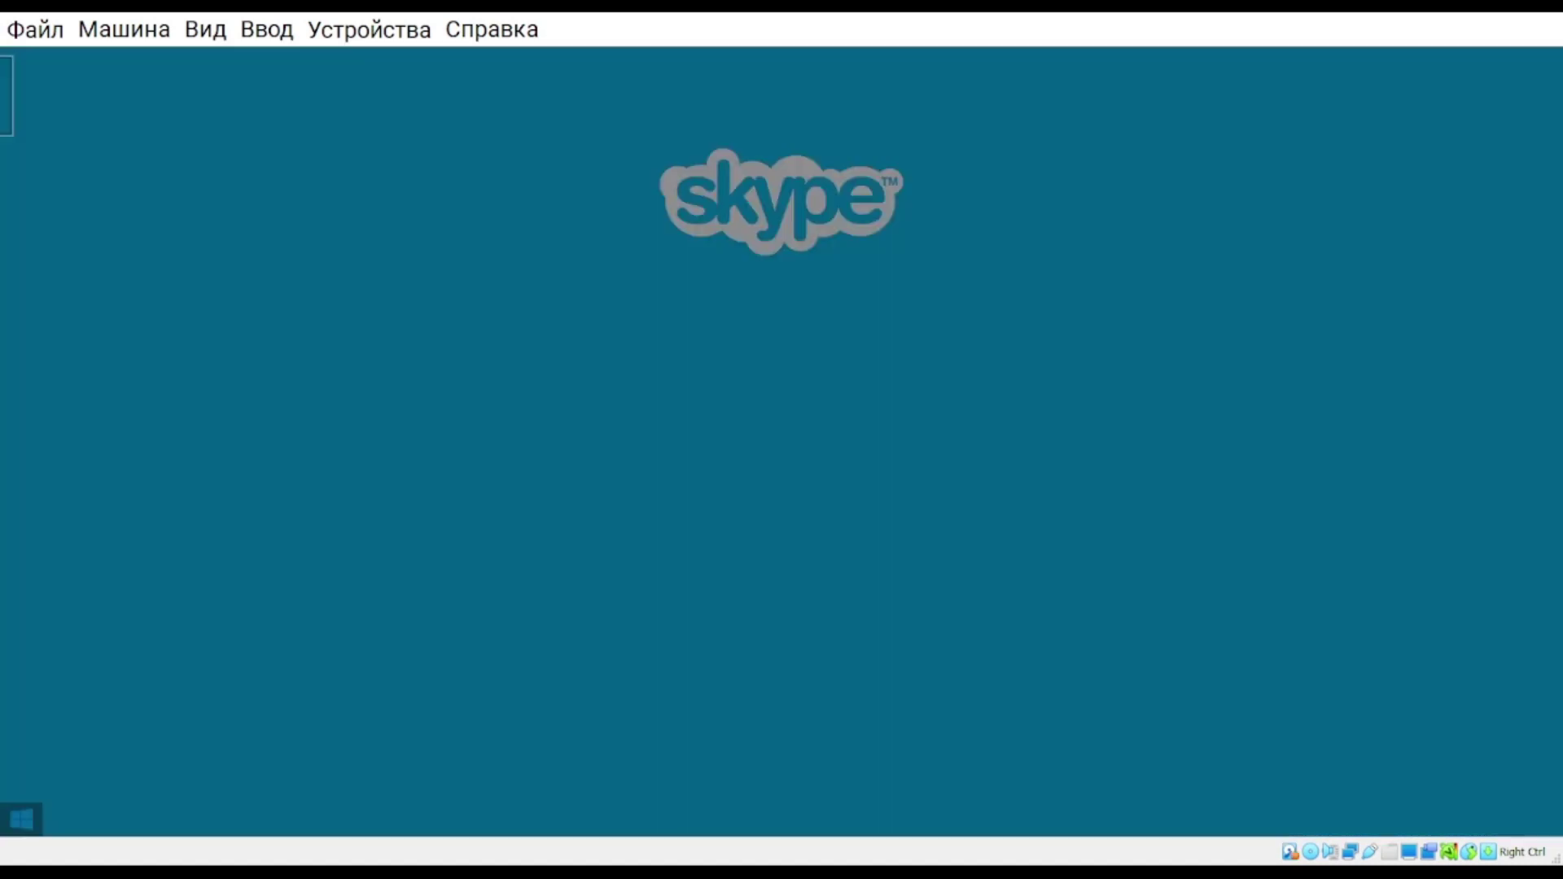
key(super)
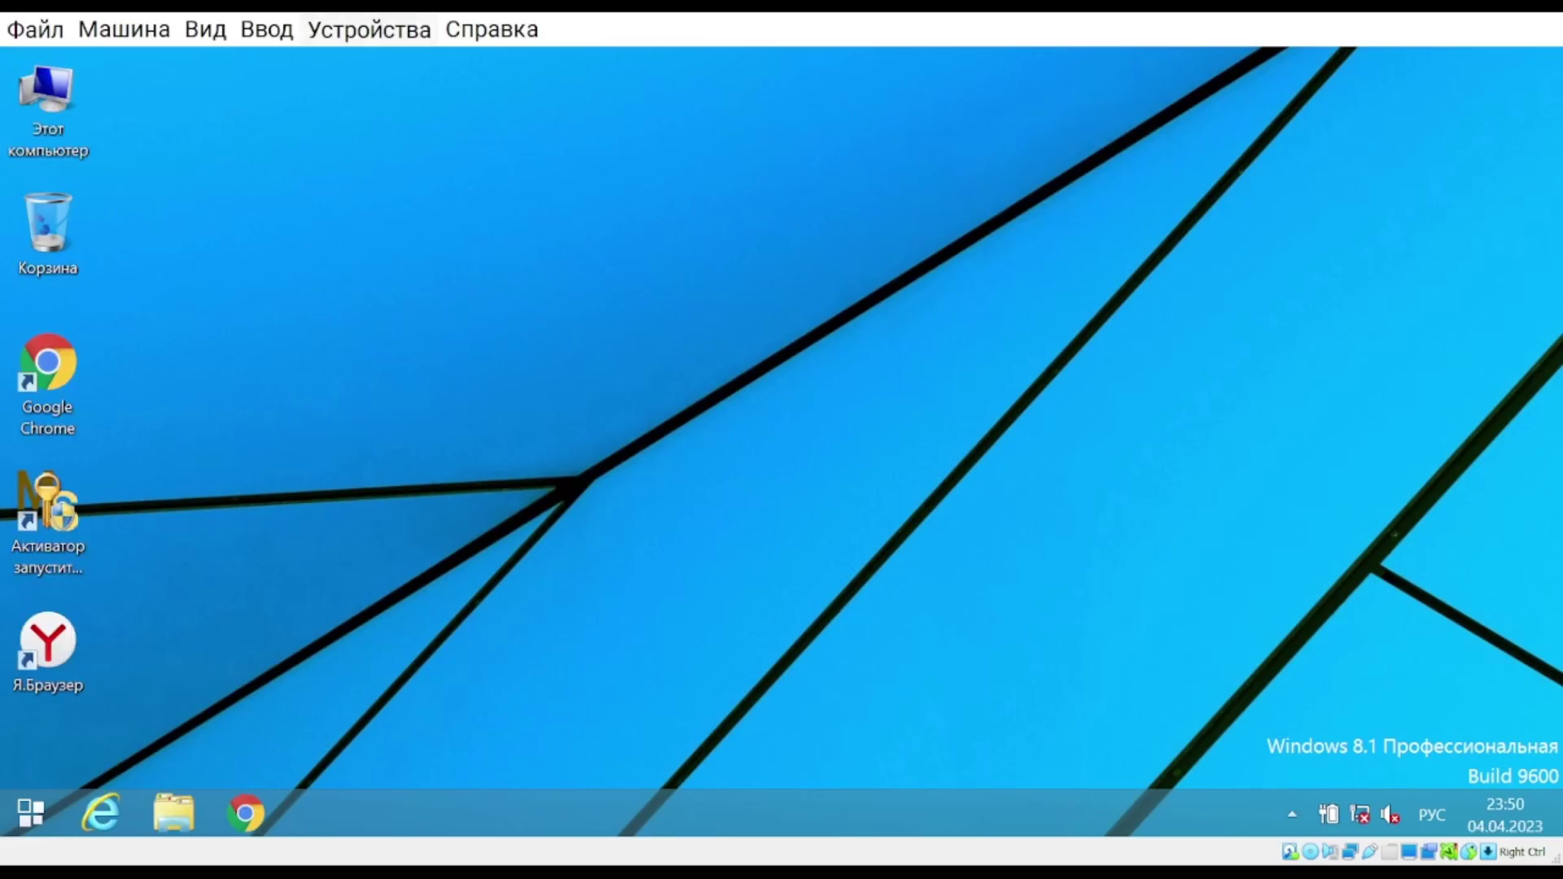
- Open the ESD-ISO disc's contents from This PC
key(super+e)
click(85, 447)
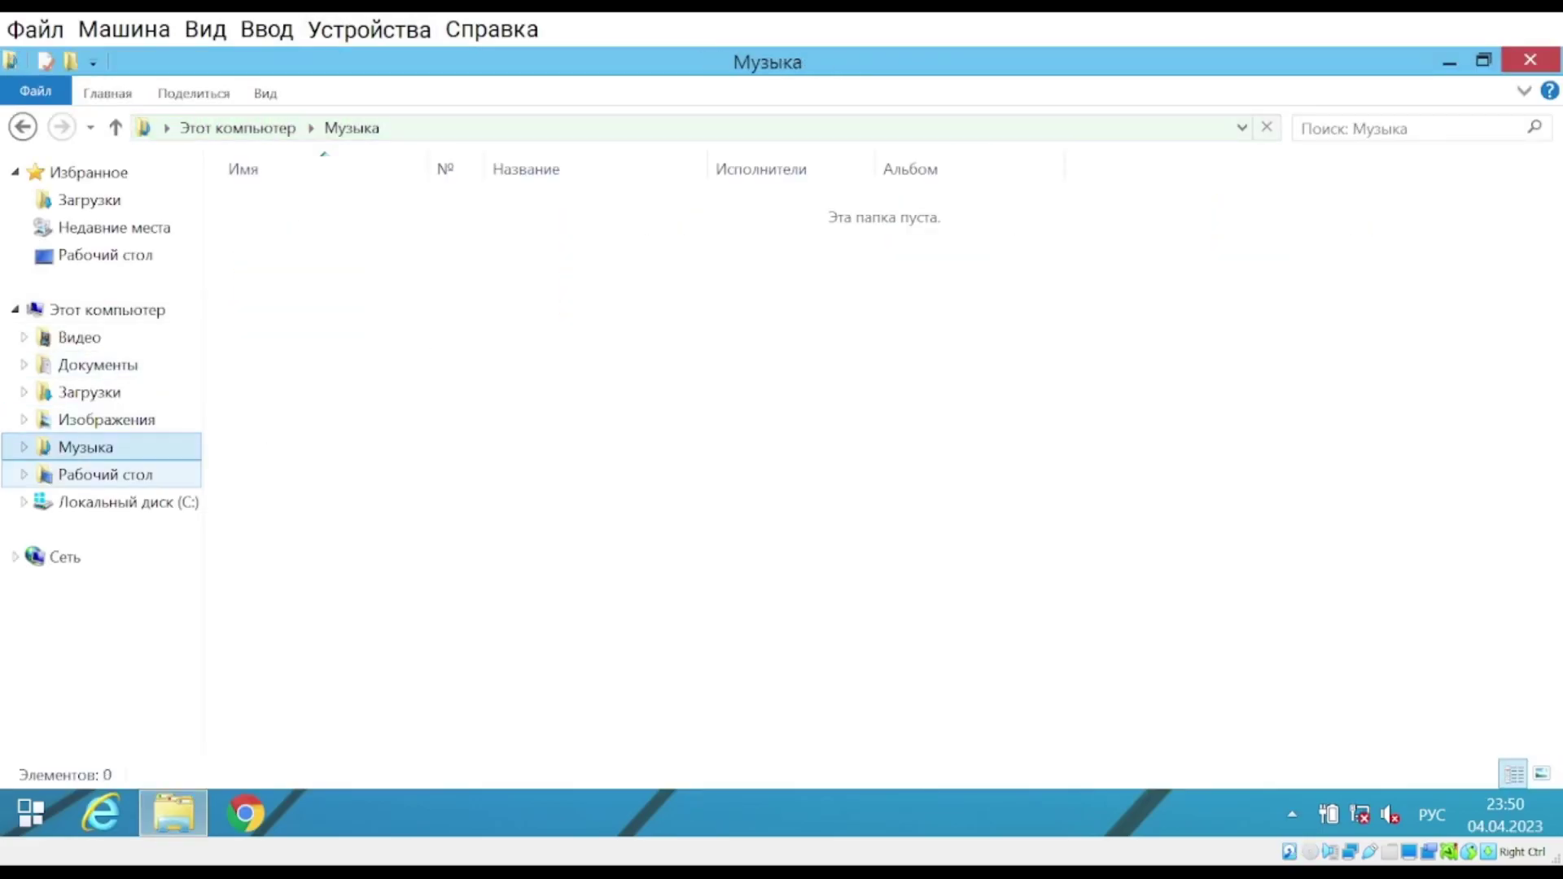
key(alt+Up)
right_click(715, 395)
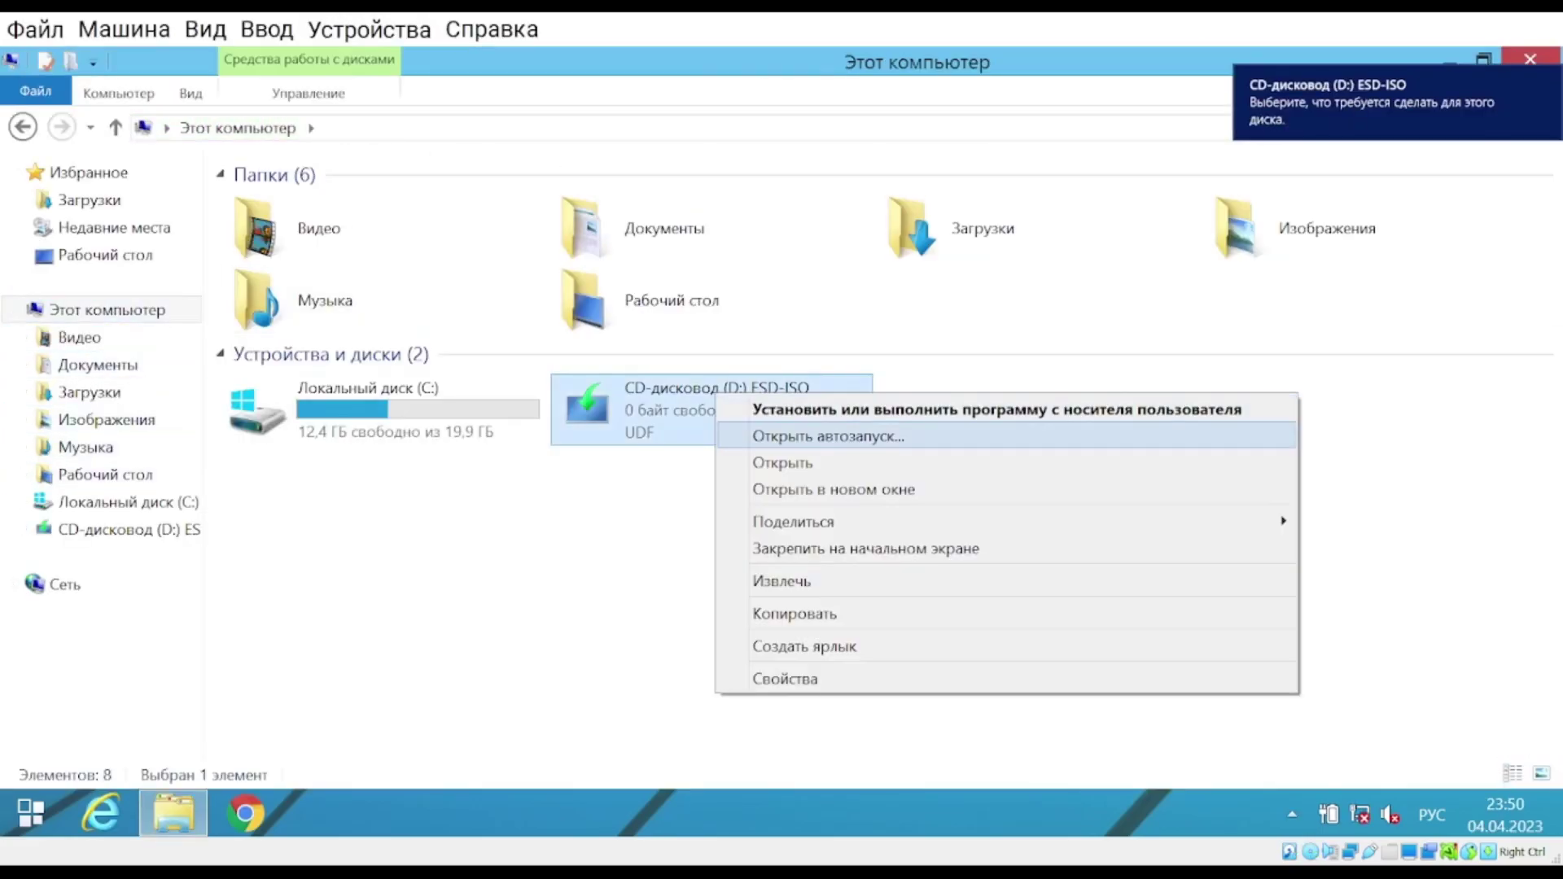
click(768, 458)
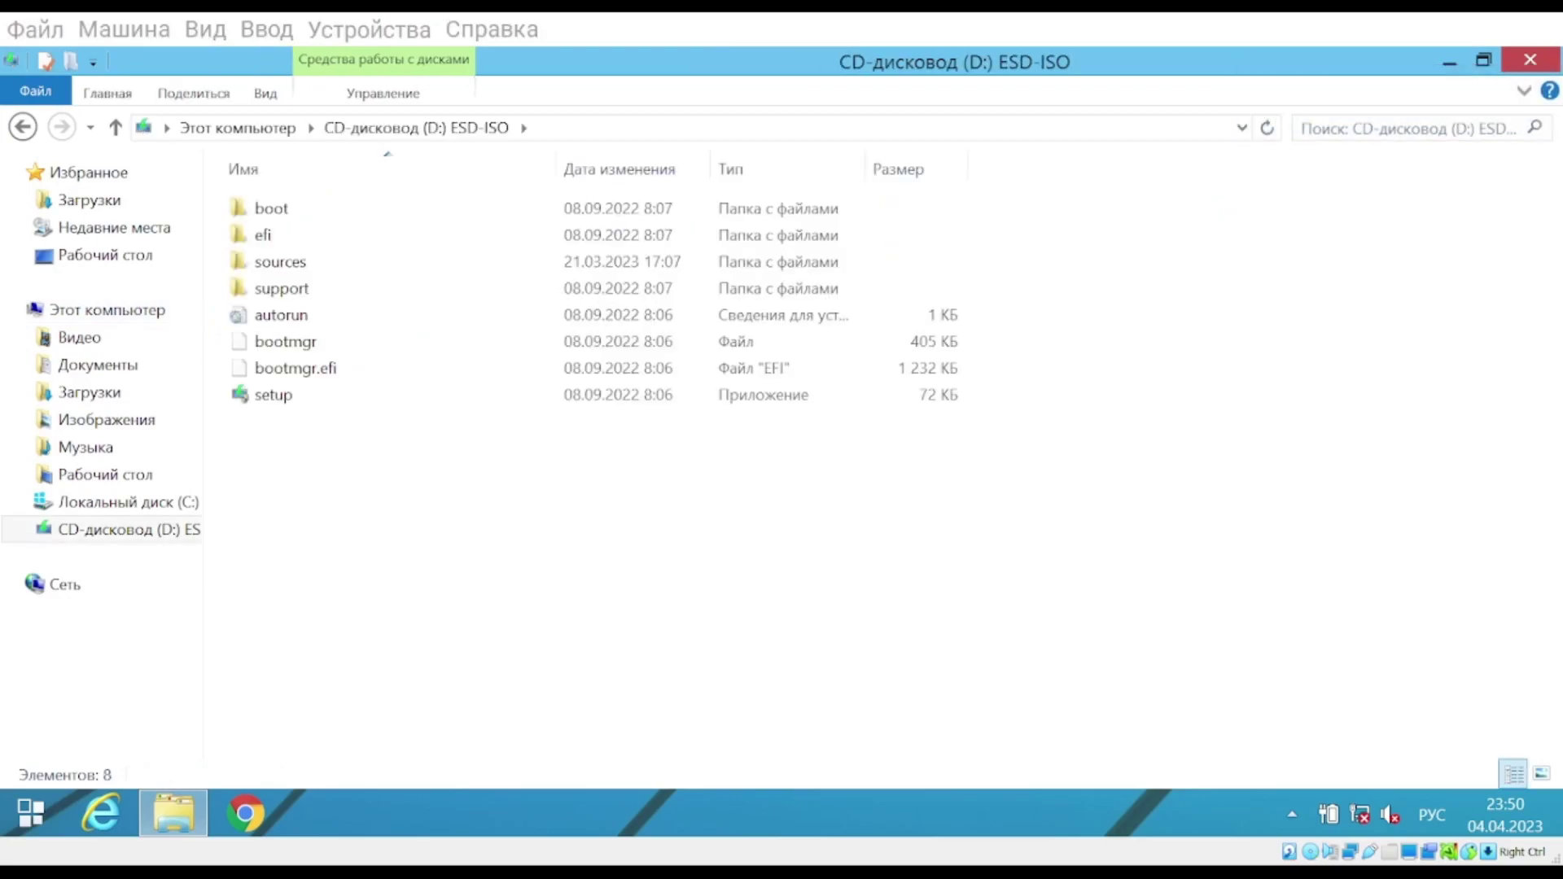
- Launch setup from the disc's sources folder and allow it admin rights
key(Down)
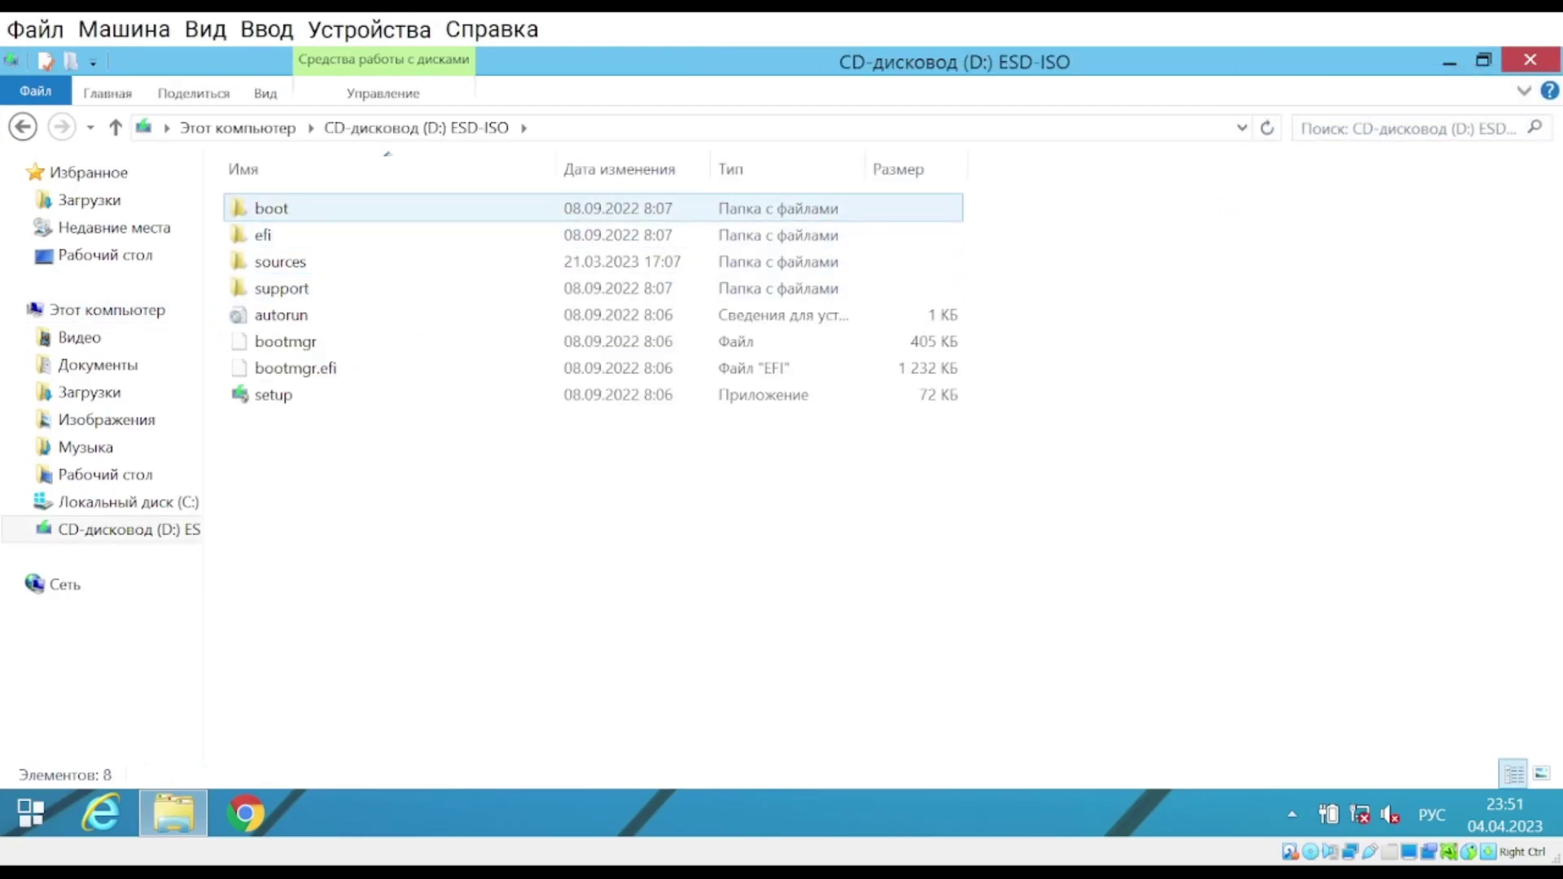
key(Down)
key(Down)
key(Return)
text(input.dllsetup)
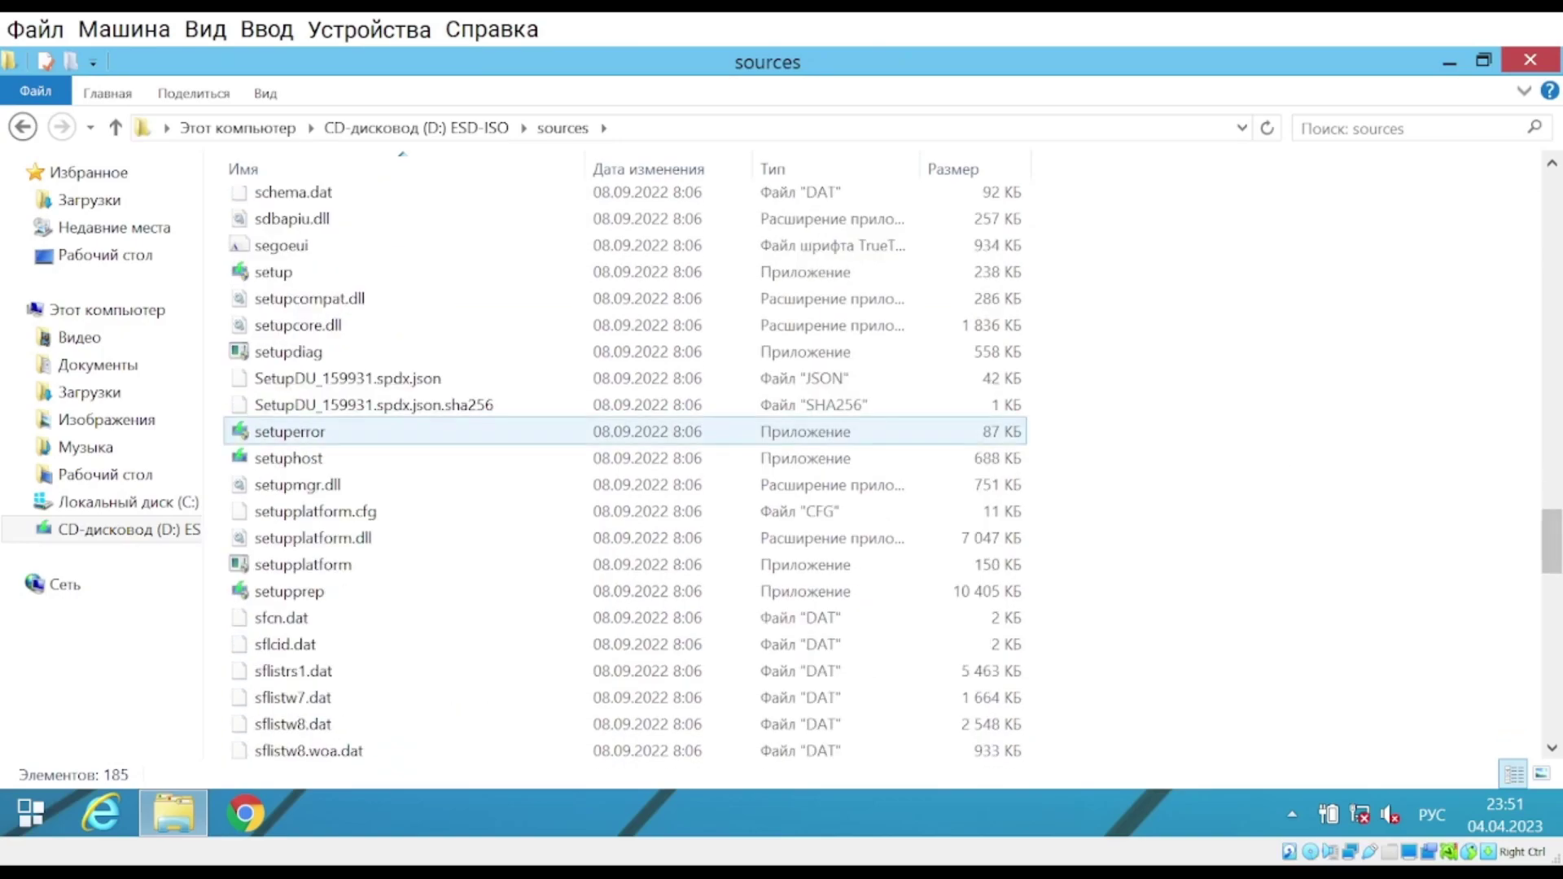
key(Return)
key(Left)
key(Return)
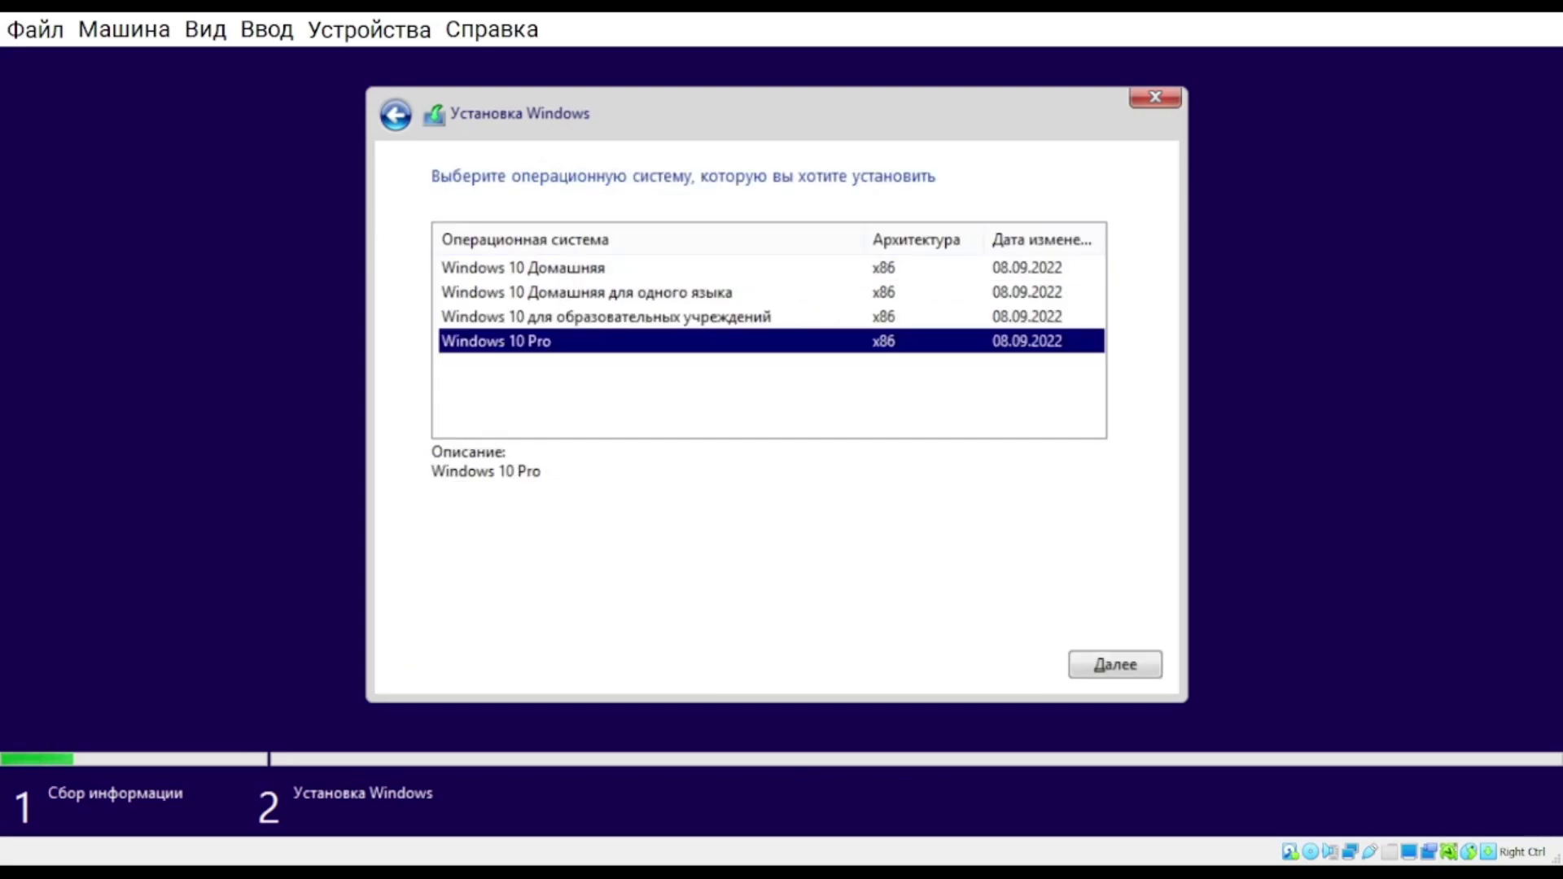
- Skip setup updates, accept the licence and choose the upgrade keeping files and apps
key(Return)
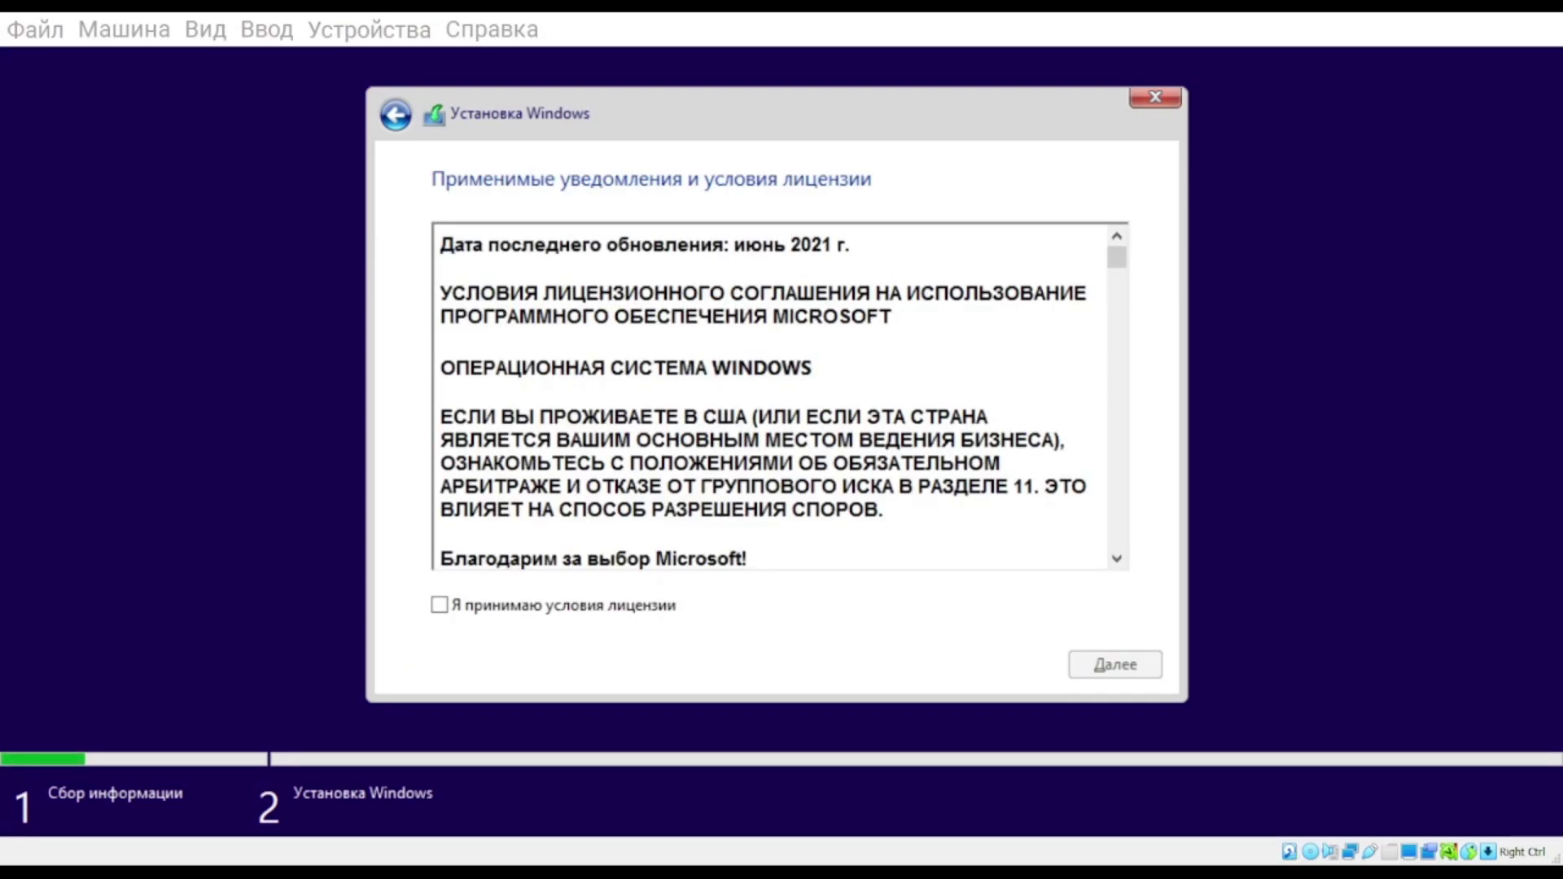
key(space)
key(Return)
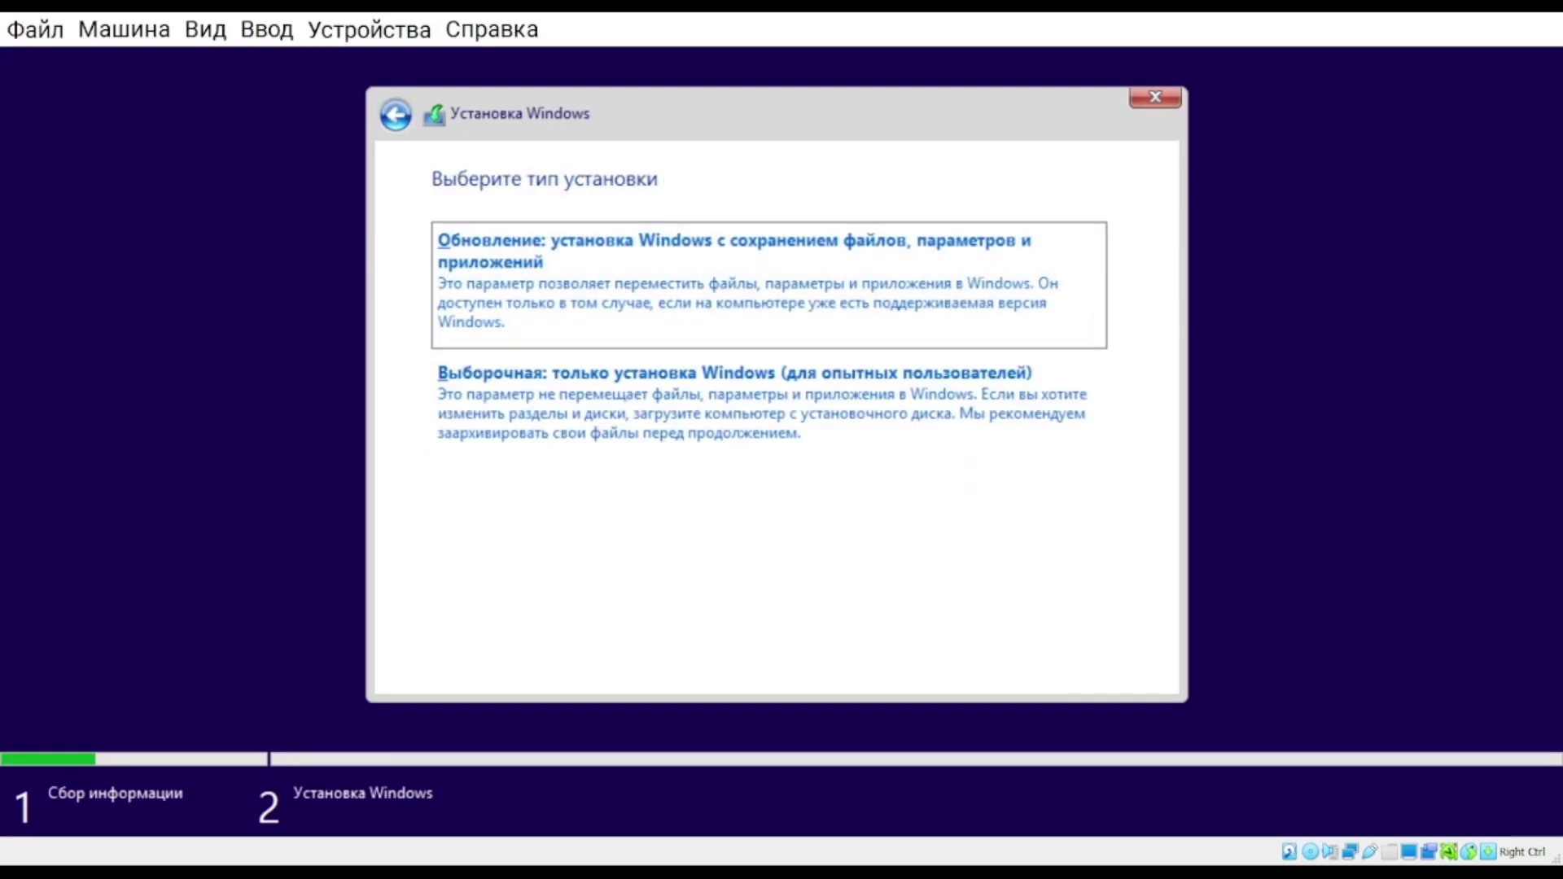
key(Down)
key(Return)
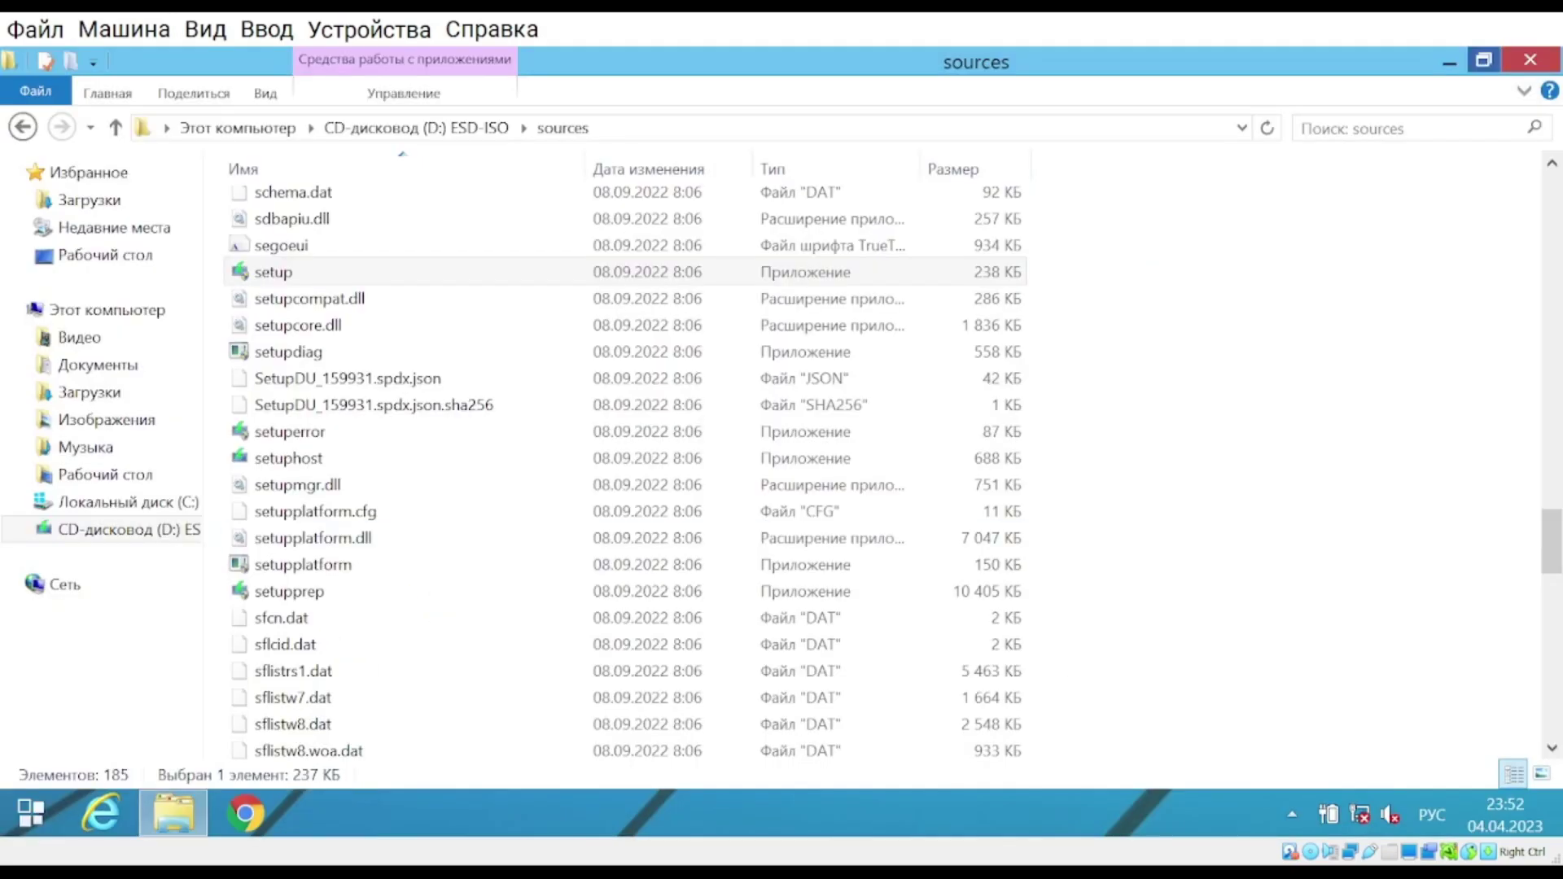
- Restart the Windows 8.1 guest from the settings panel's power options
key(super)
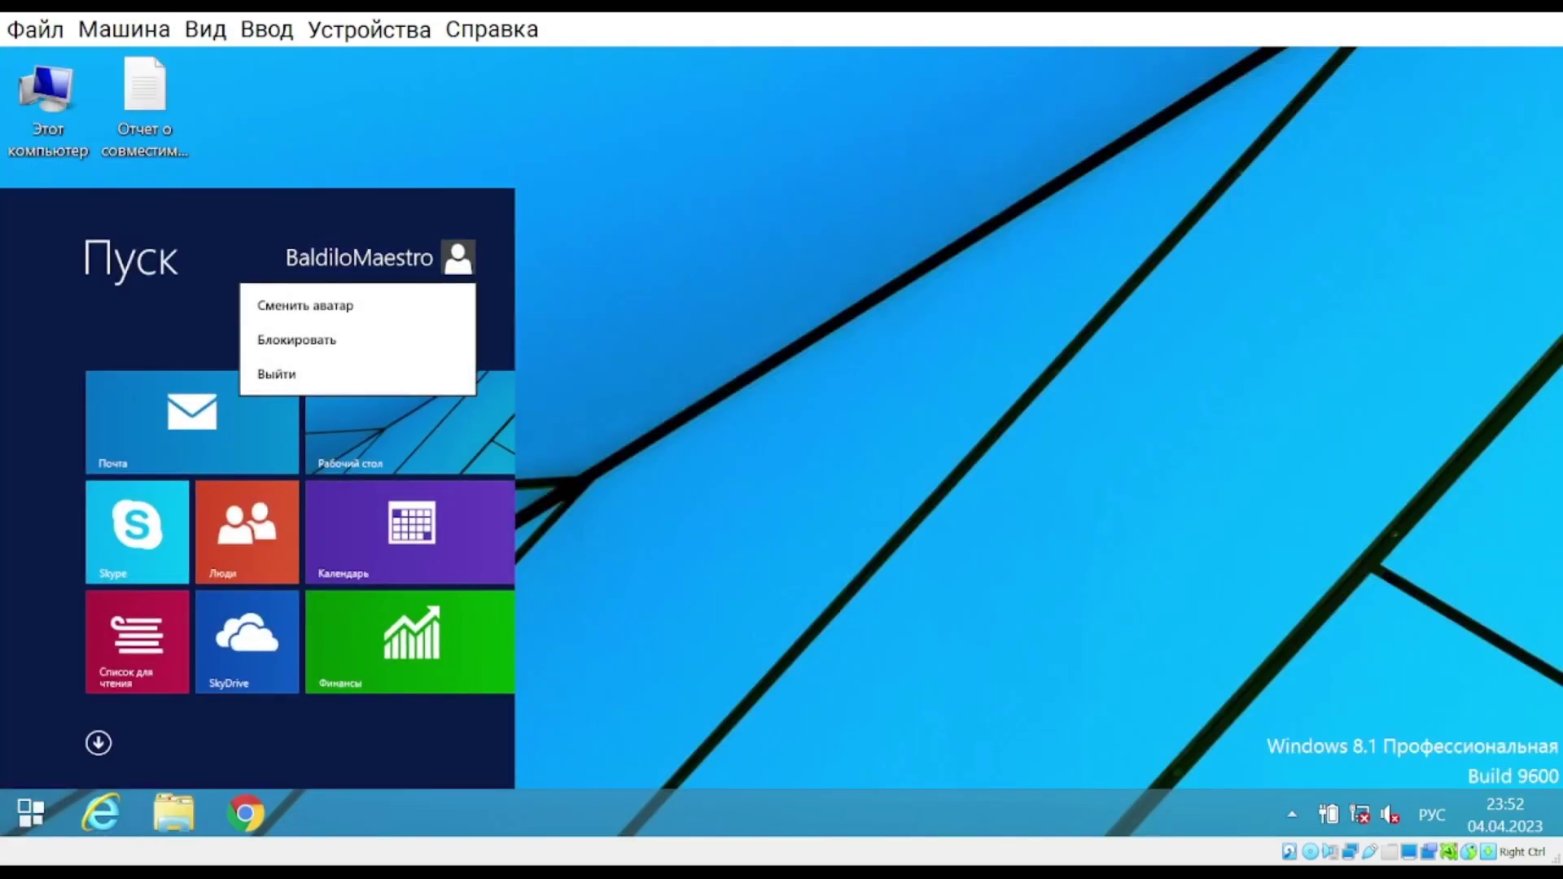
key(Escape)
key(super+i)
key(Return)
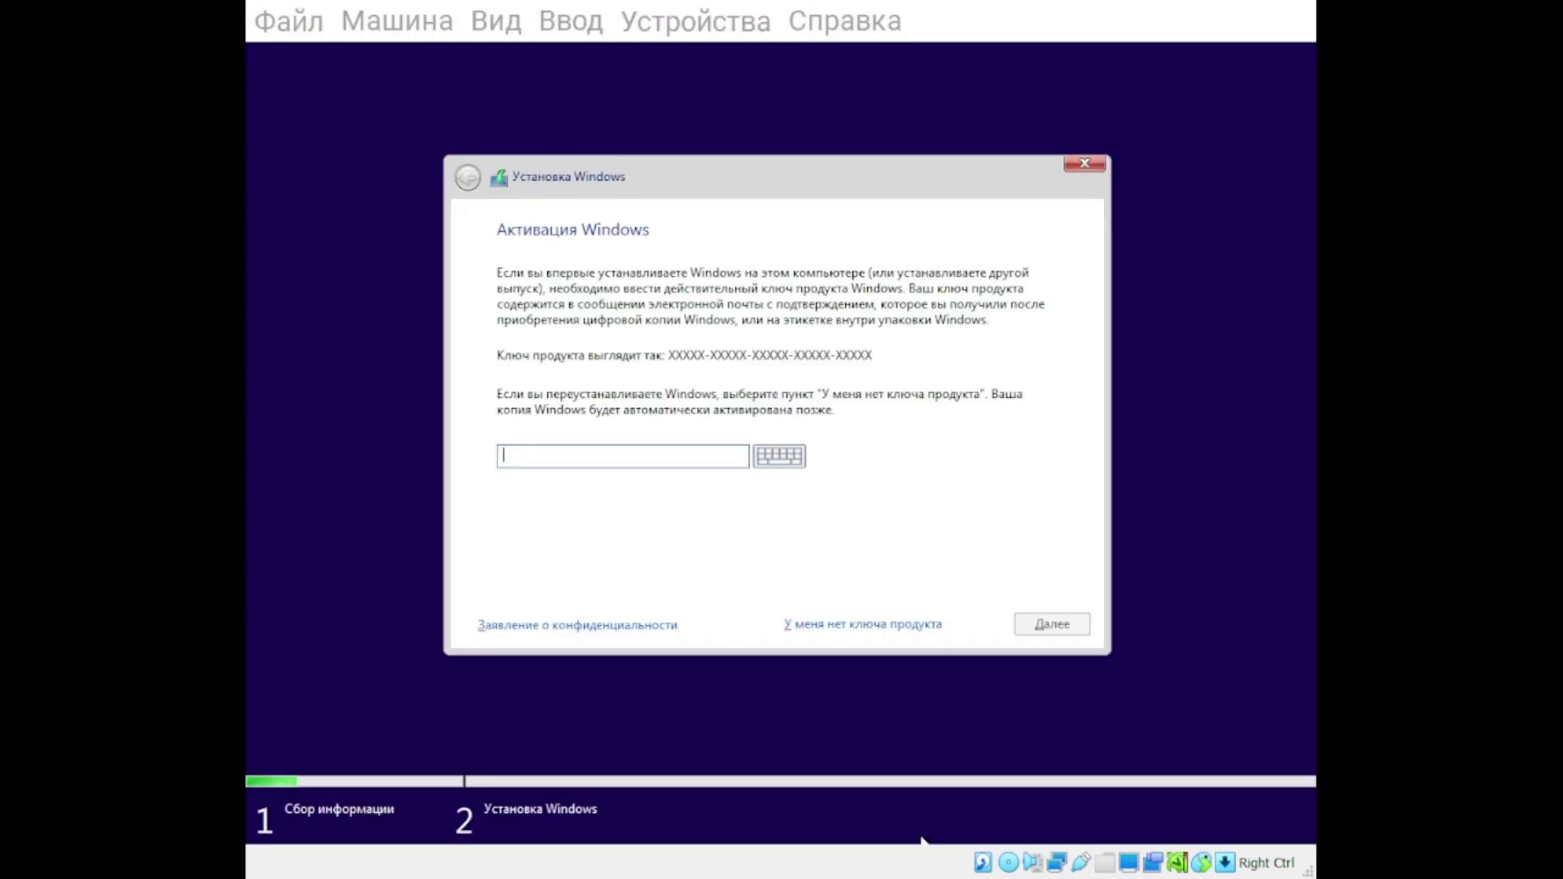
- Skip the product key, pick Windows 10 Pro, then boot Windows 10 from the startup menu
click(847, 620)
click(692, 362)
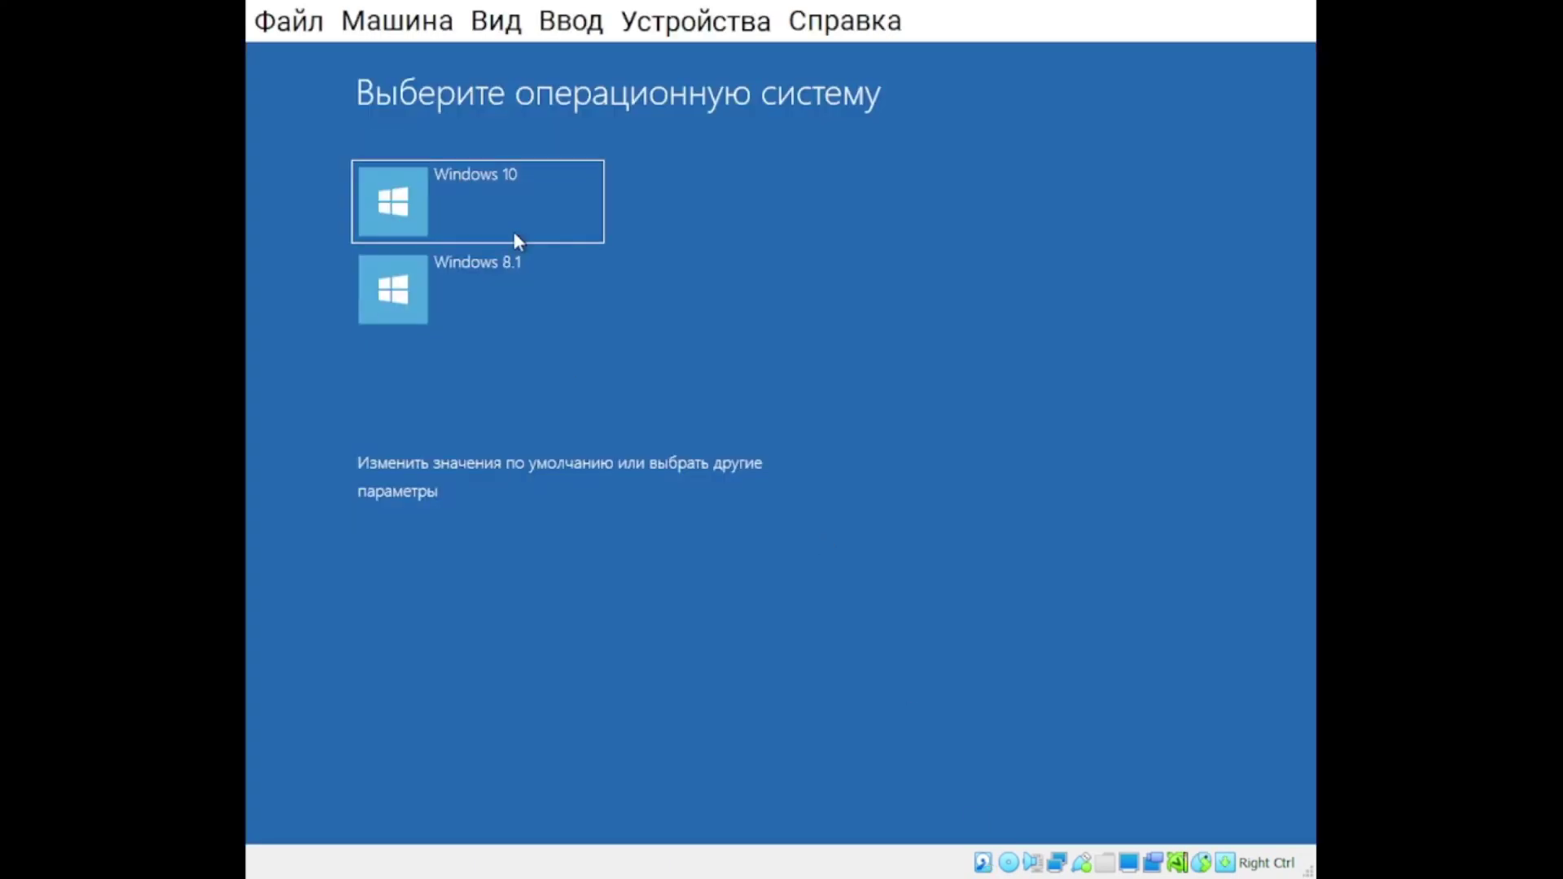
click(513, 231)
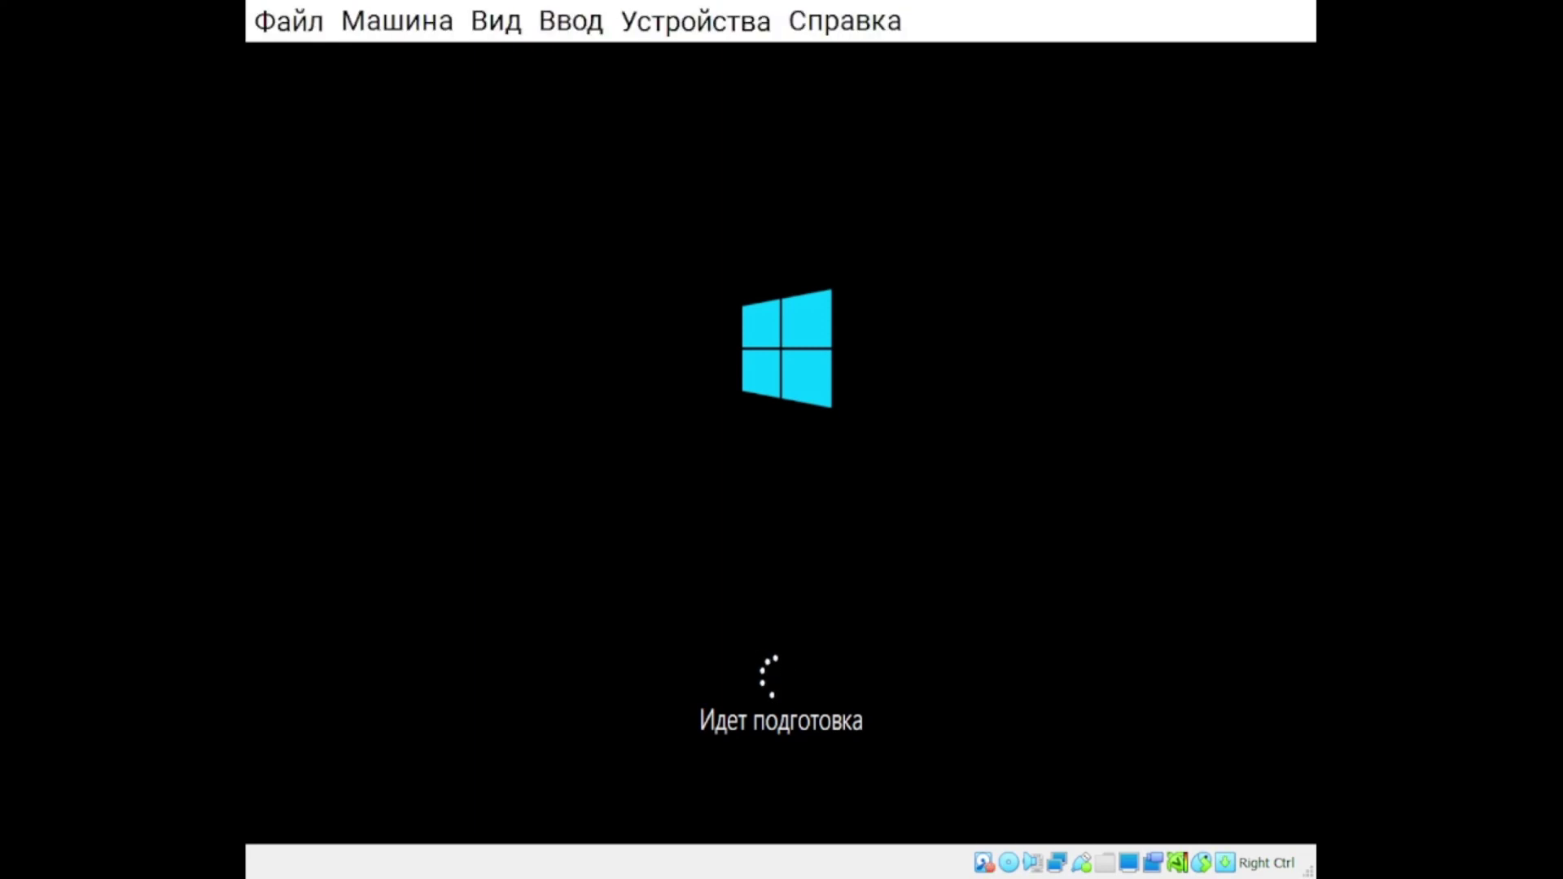
- Open a command prompt over setup with Shift+F10 and run winver
key(shift+F10)
drag(844, 76, 810, 145)
click(1268, 148)
key(shift+F10)
text(winver)
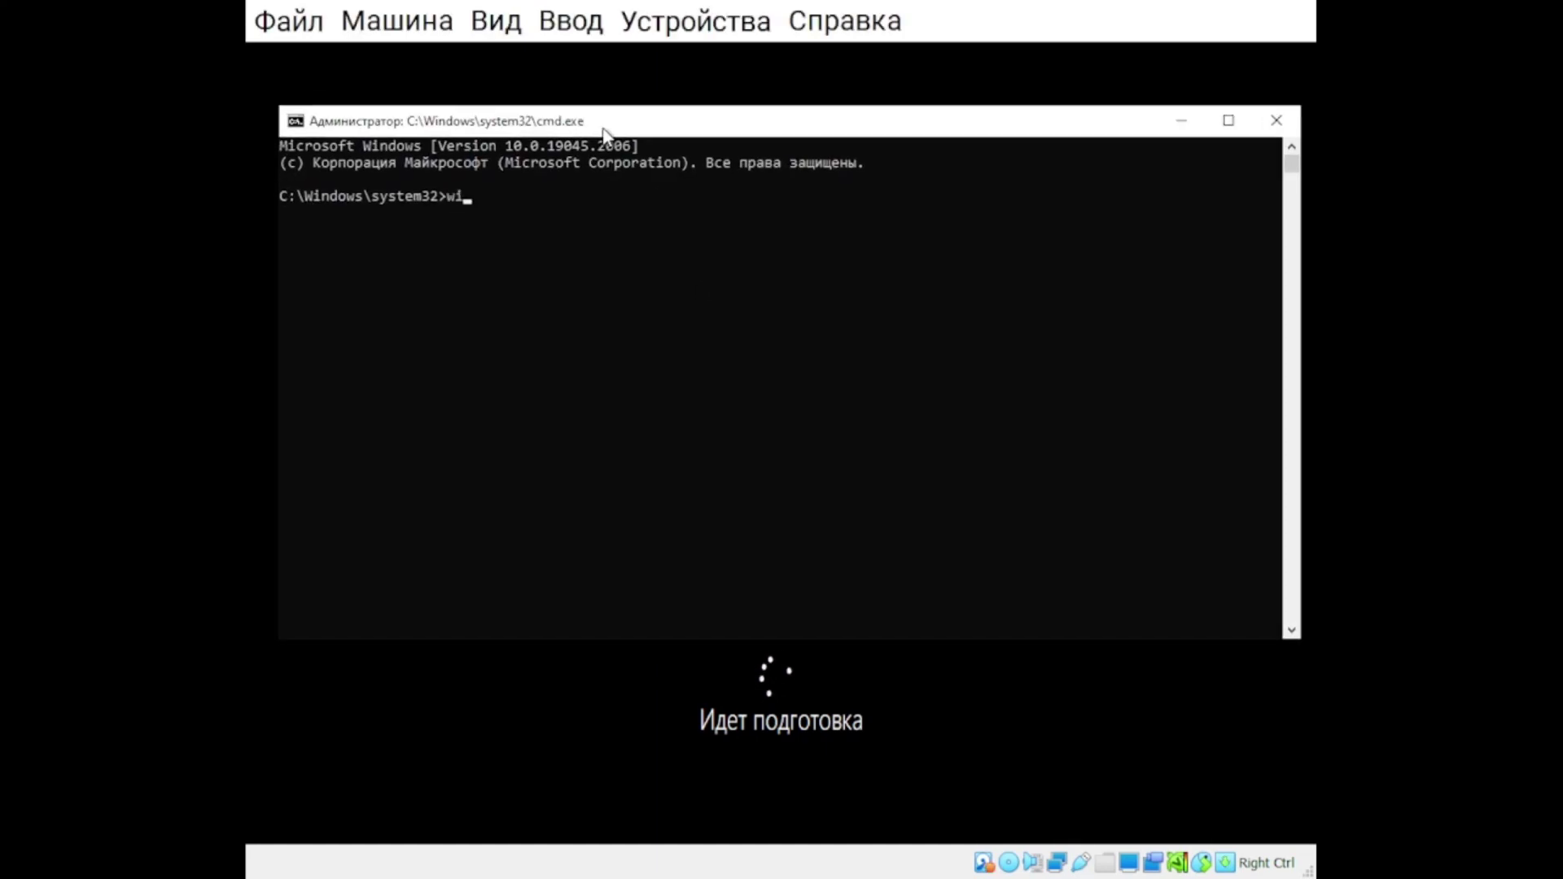
key(Return)
- Run notepad, type 'подпишись на мой канал!', and close it without saving
key(Return)
text(notepad)
key(Return)
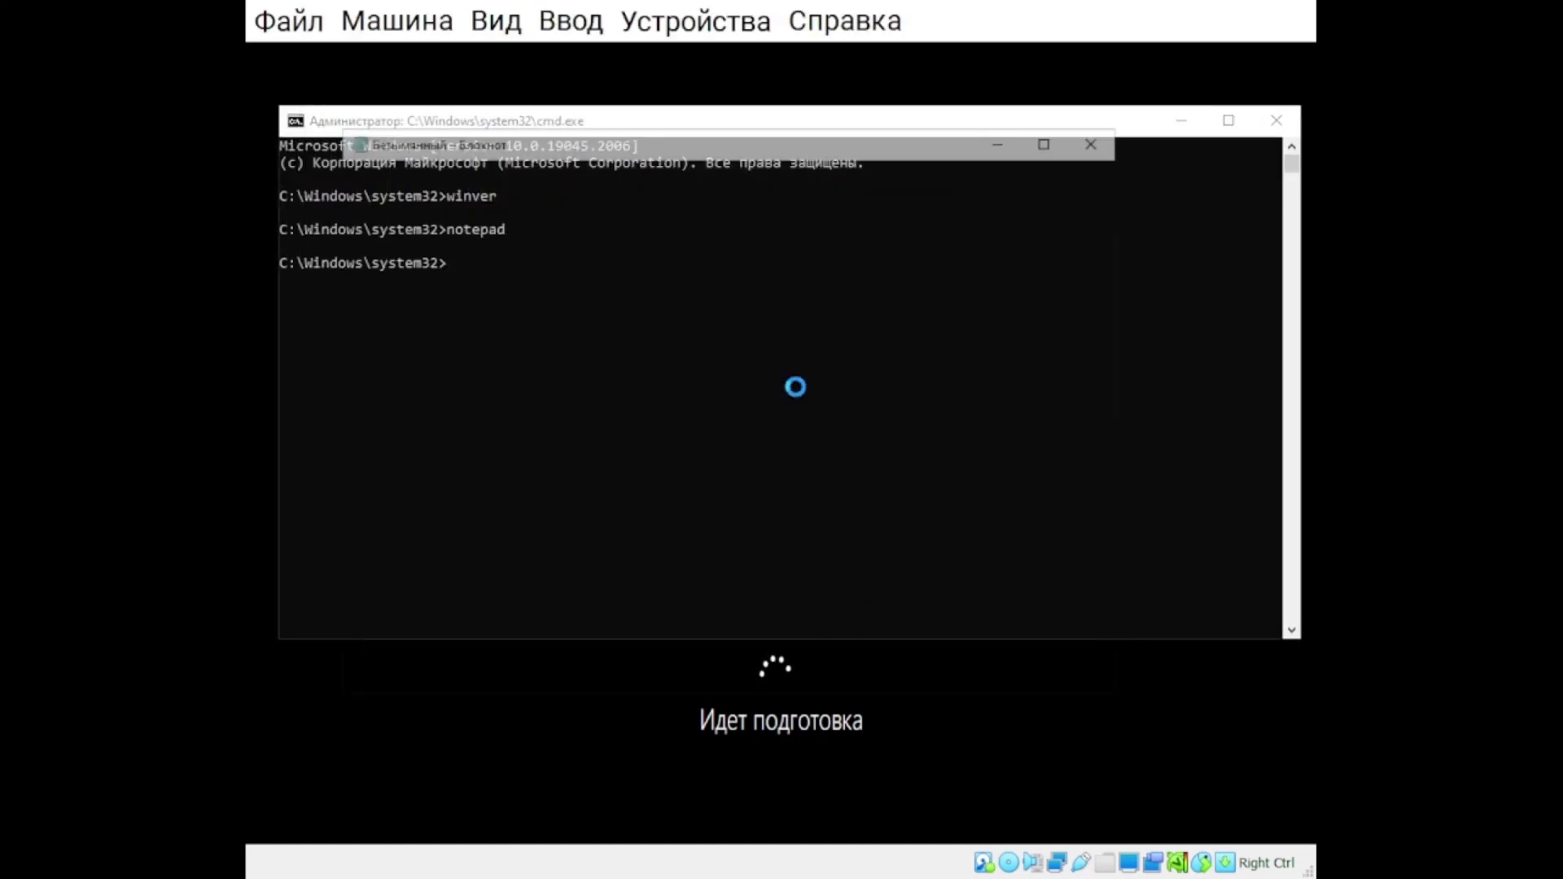
text(подпишись на мой канал!)
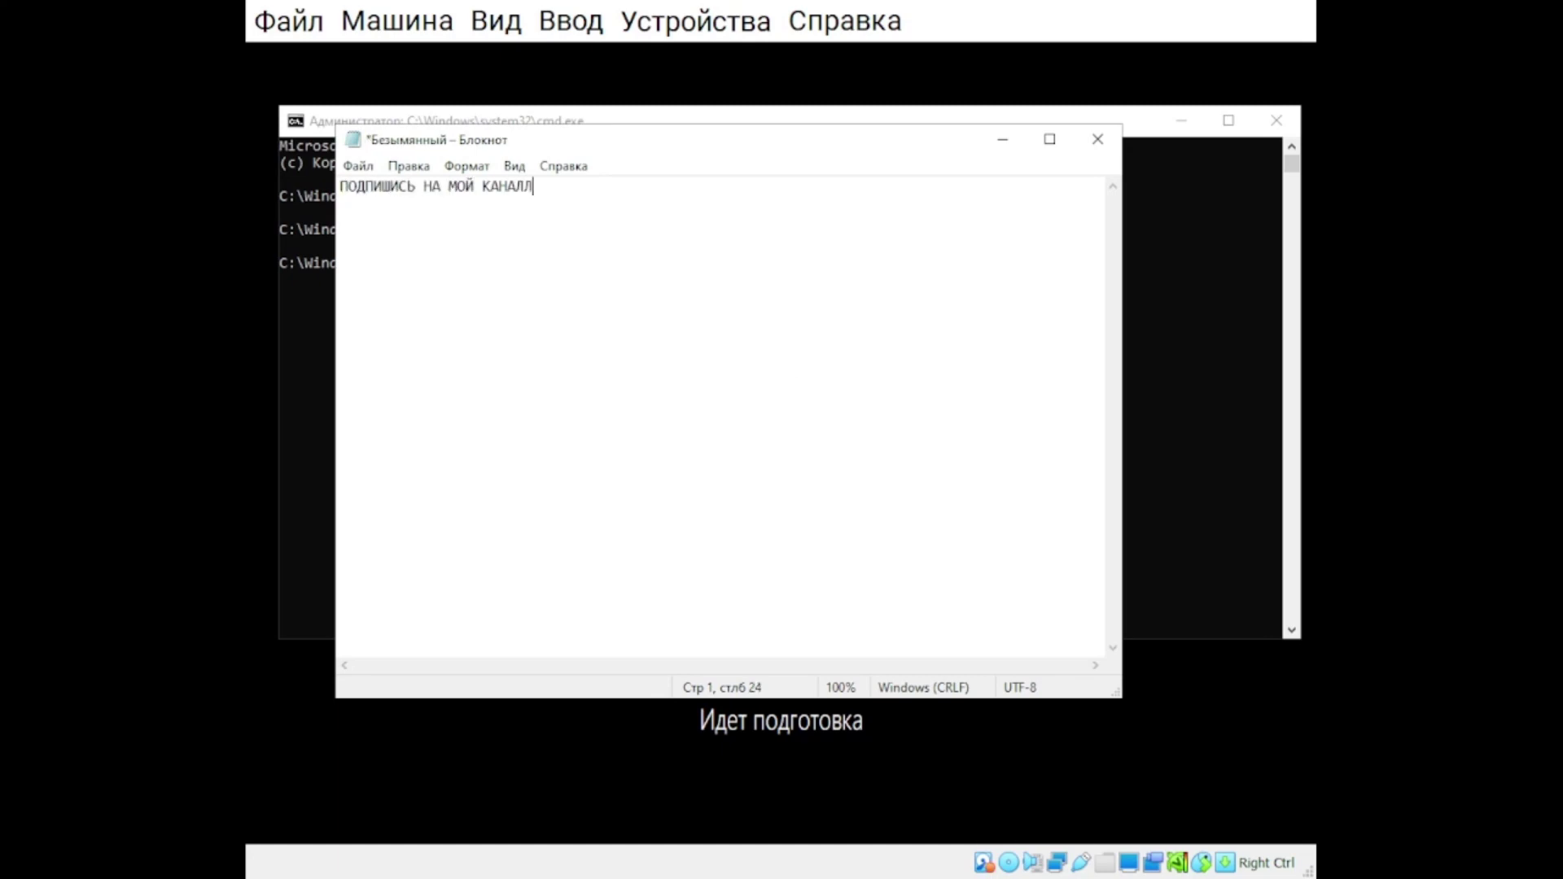
click(1098, 139)
click(817, 479)
drag(1075, 136, 1073, 135)
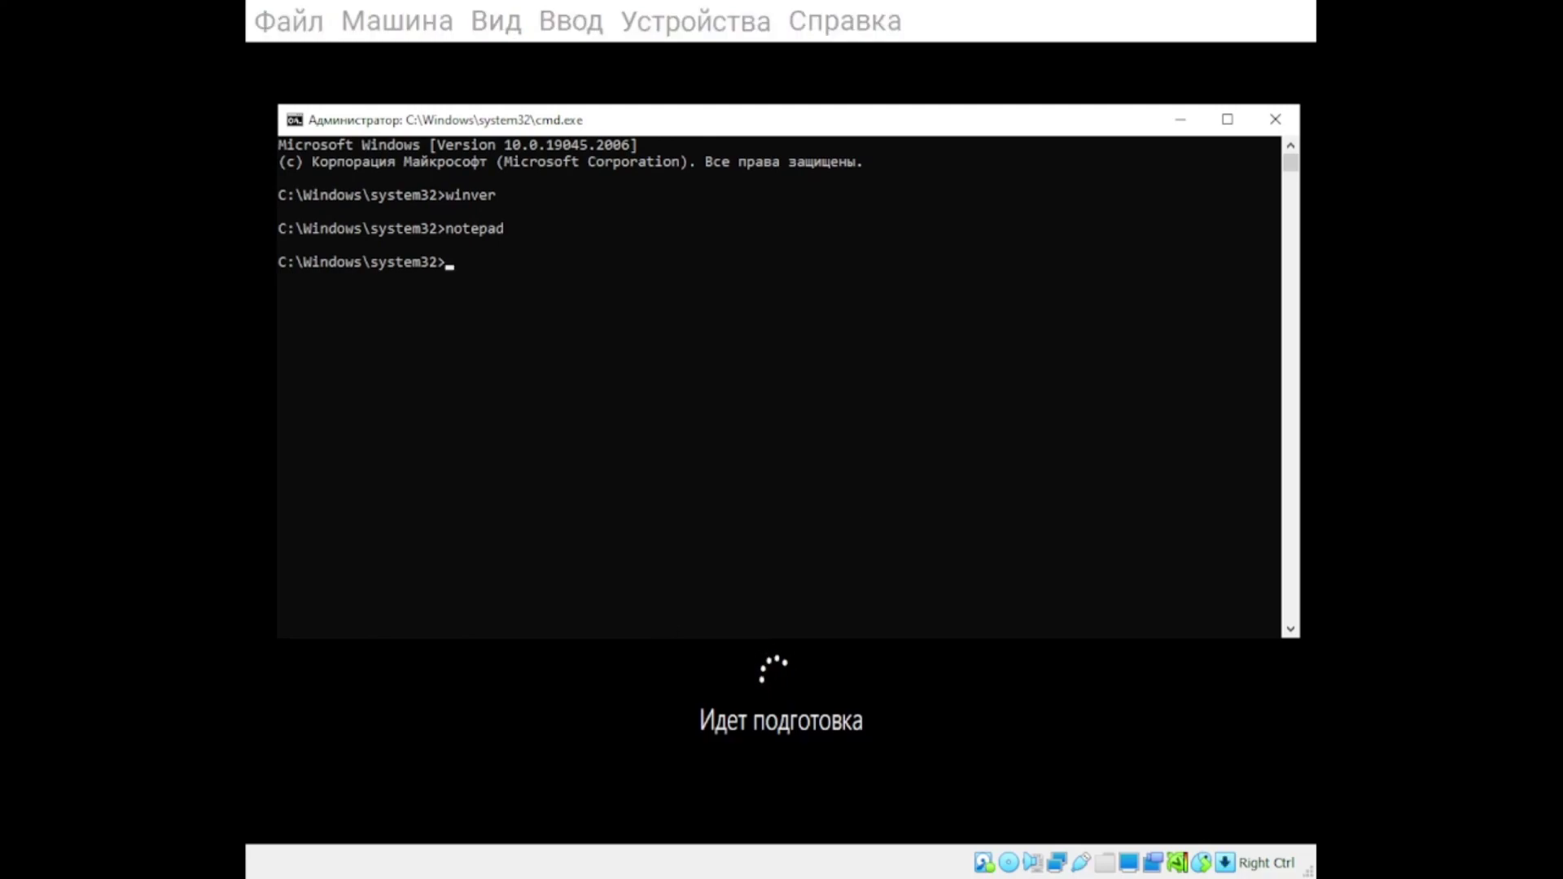
drag(663, 126, 656, 134)
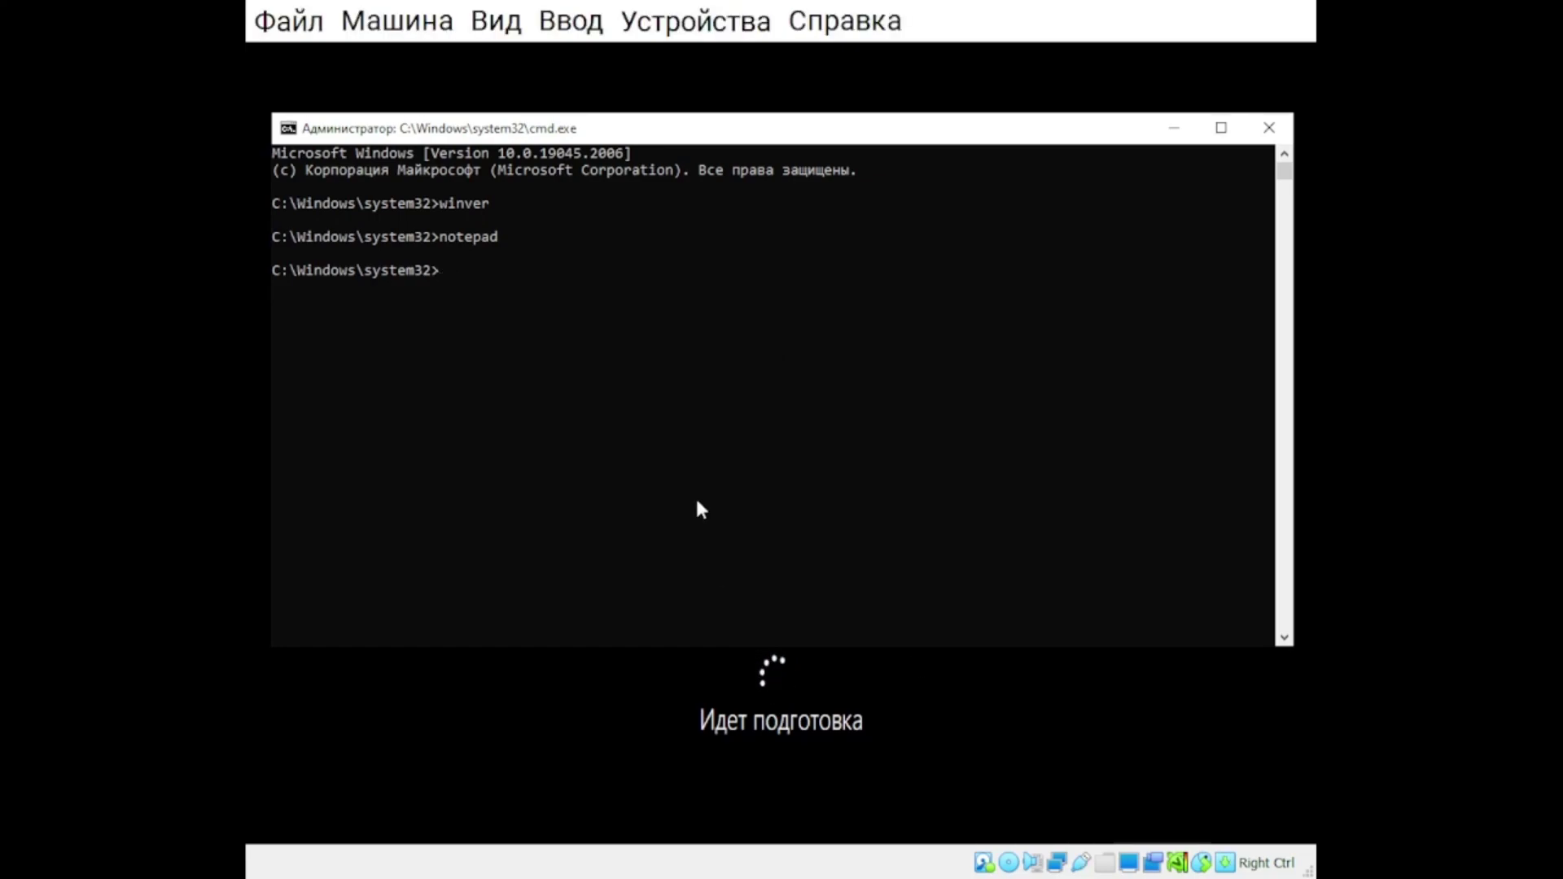
- List the system32 directory with dir, then confirm Россия as the region in Windows setup
text(dir)
key(Return)
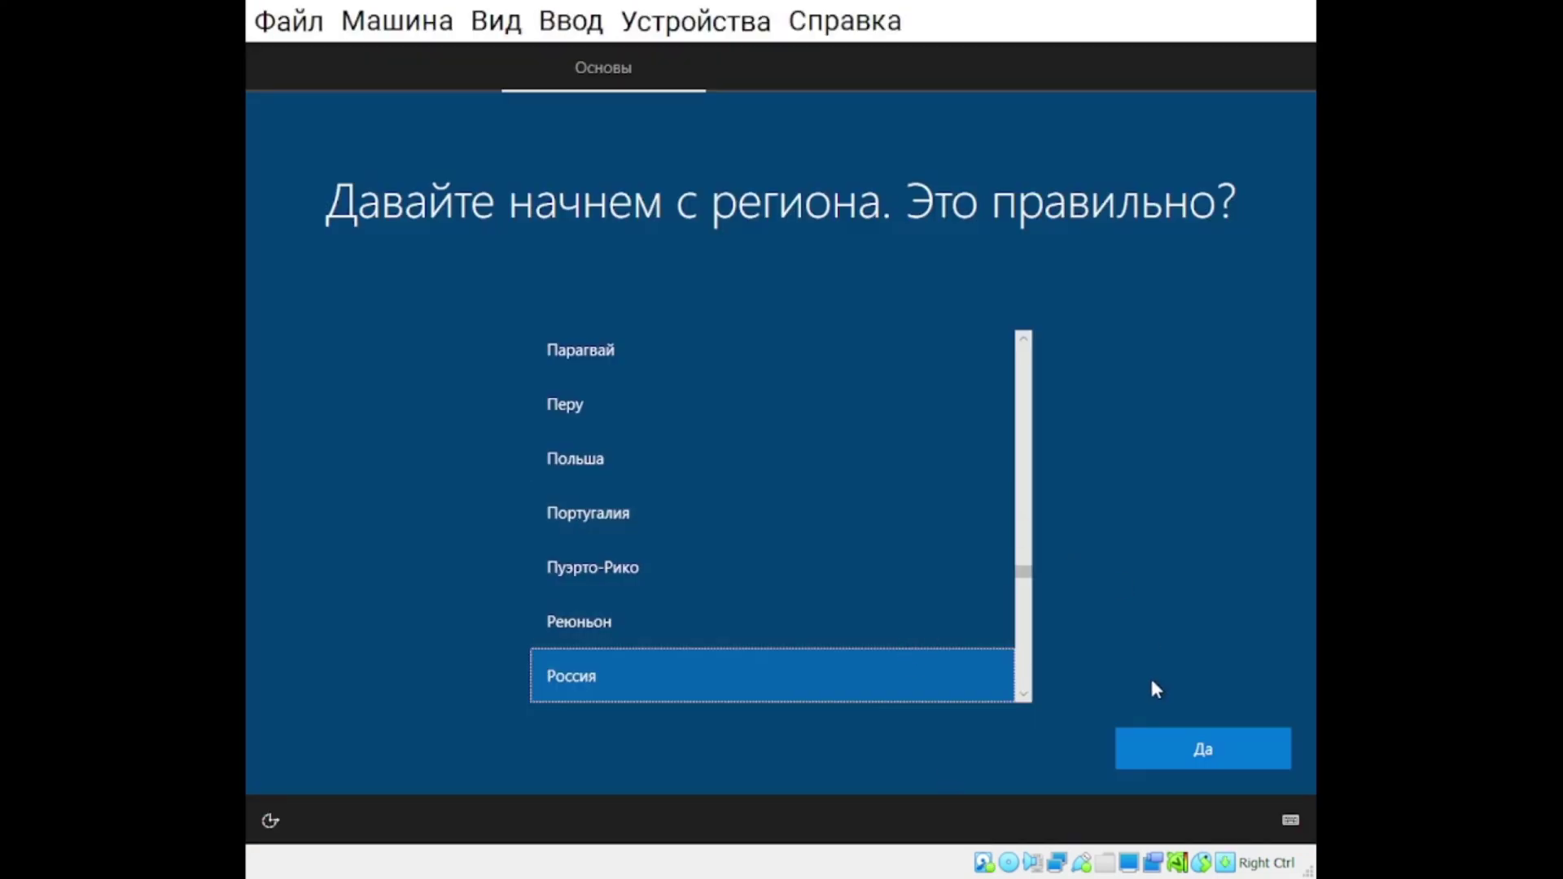
click(1160, 745)
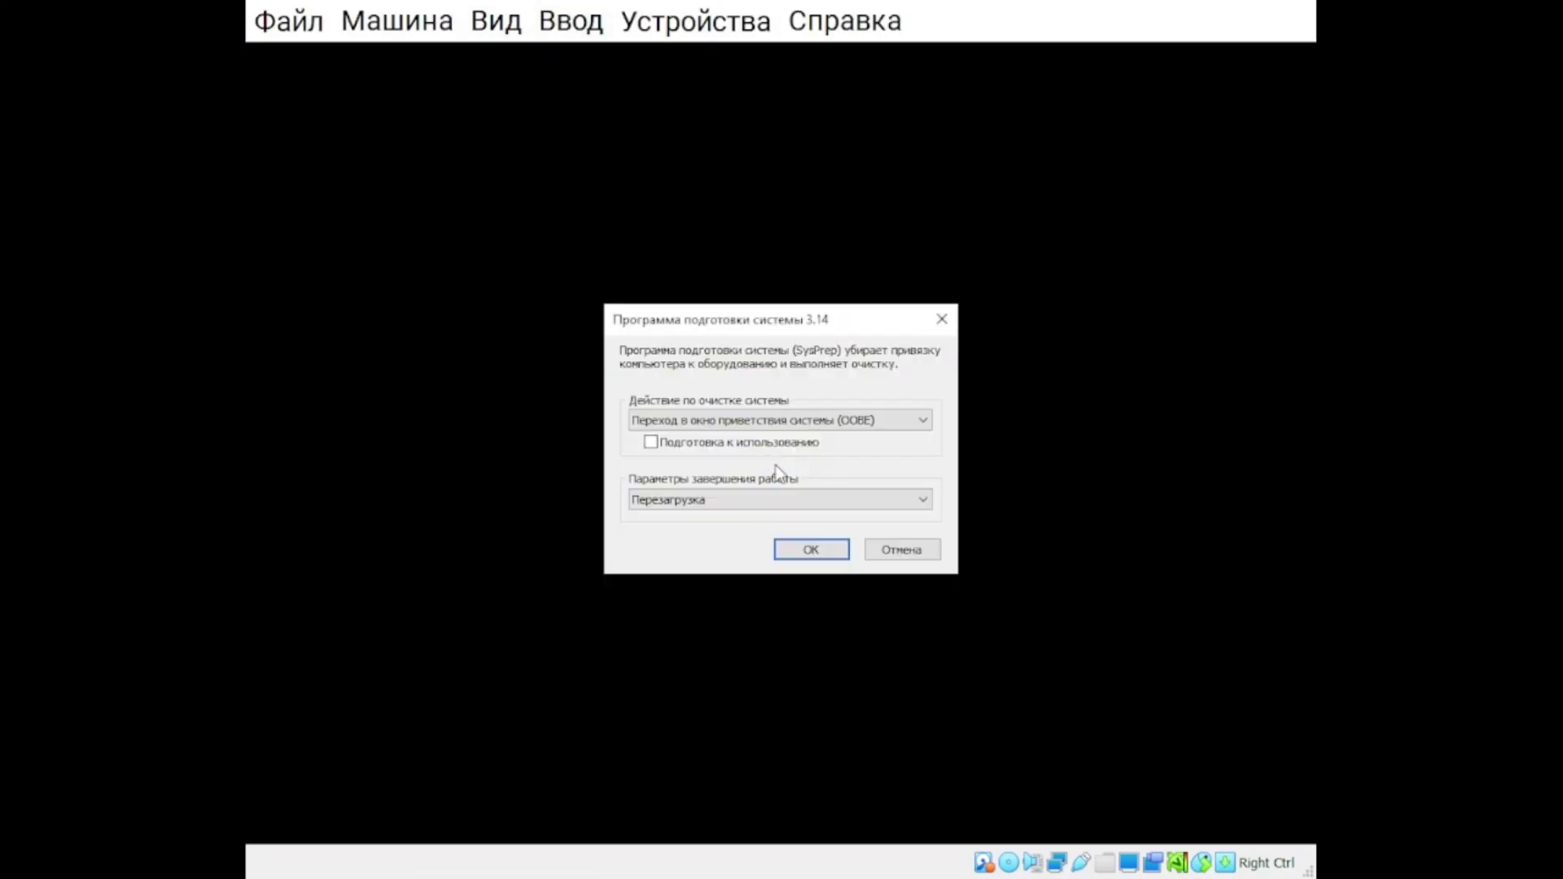
- Dismiss Sysprep and Task Manager, then locate the Windows.old folder on Local disk (C:)
click(938, 316)
key(ctrl+shift+Escape)
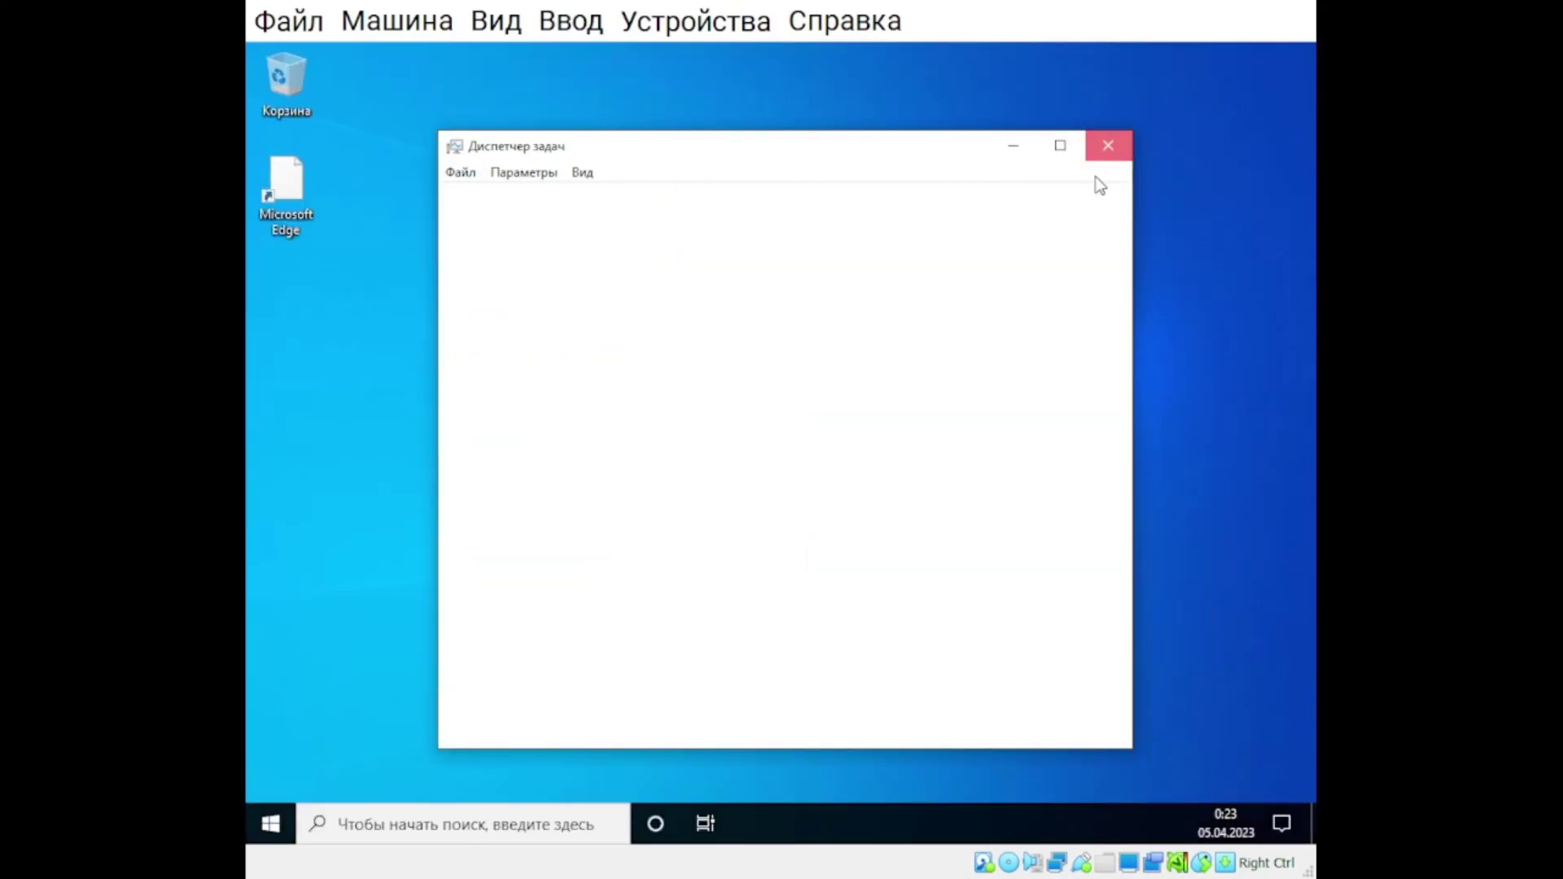
click(1107, 147)
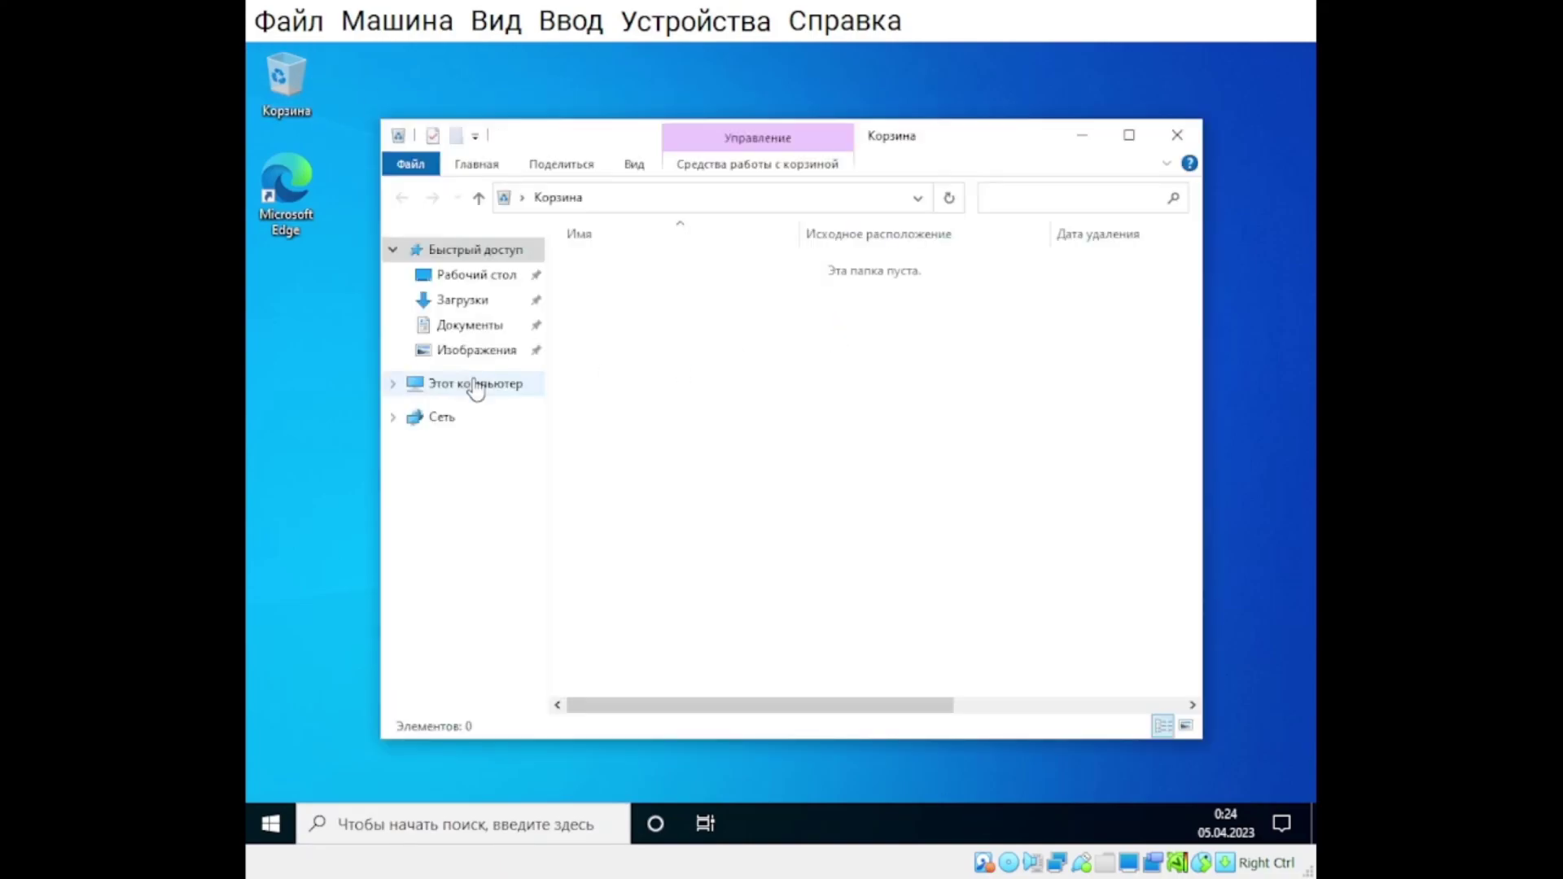
click(474, 383)
click(670, 559)
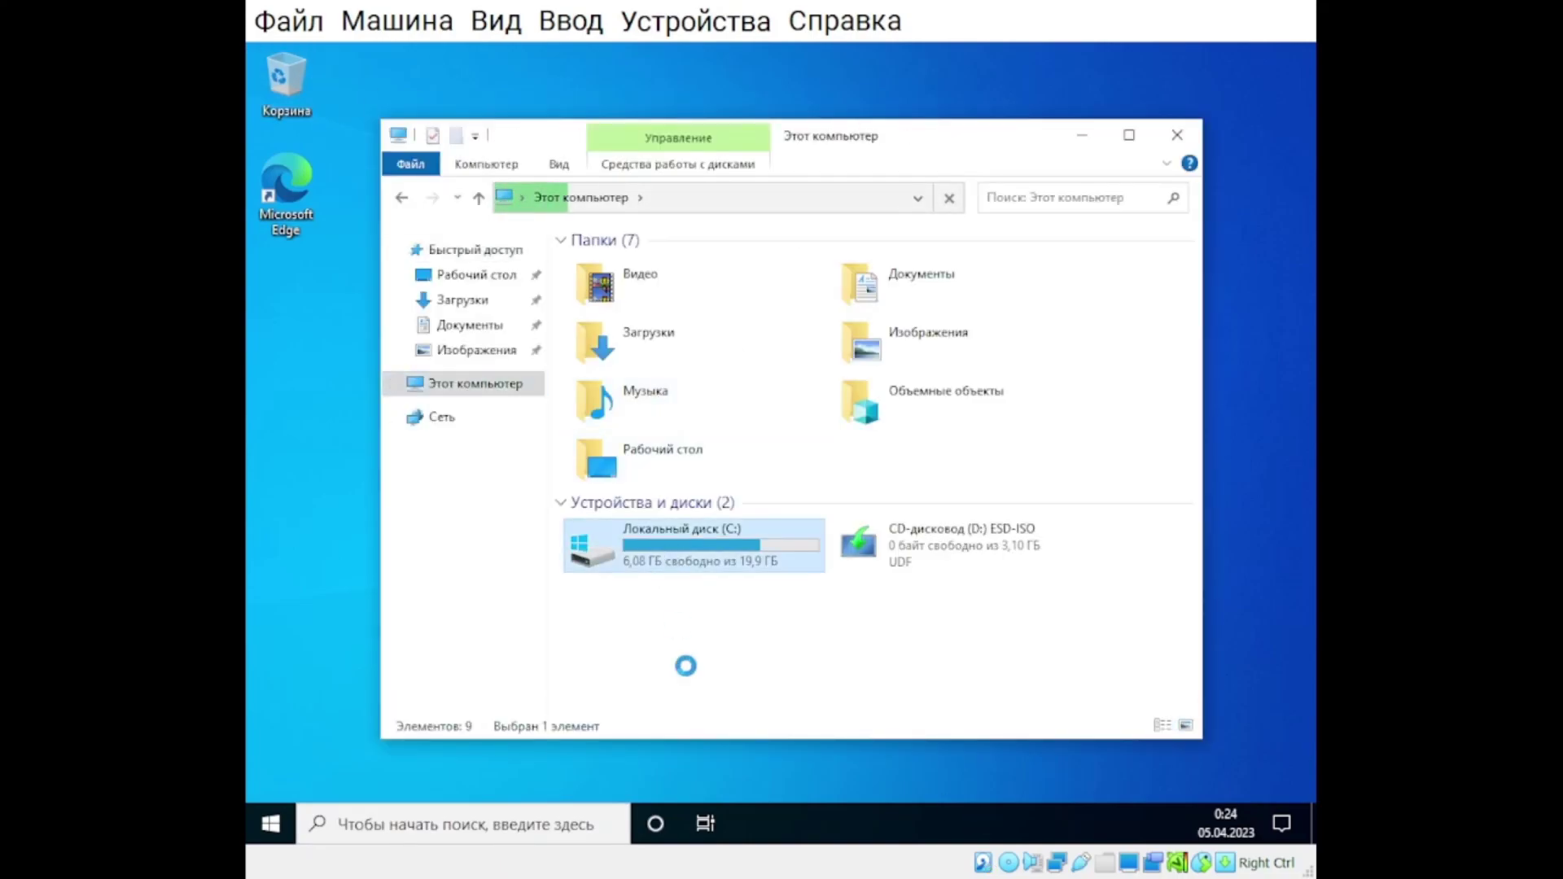
click(735, 334)
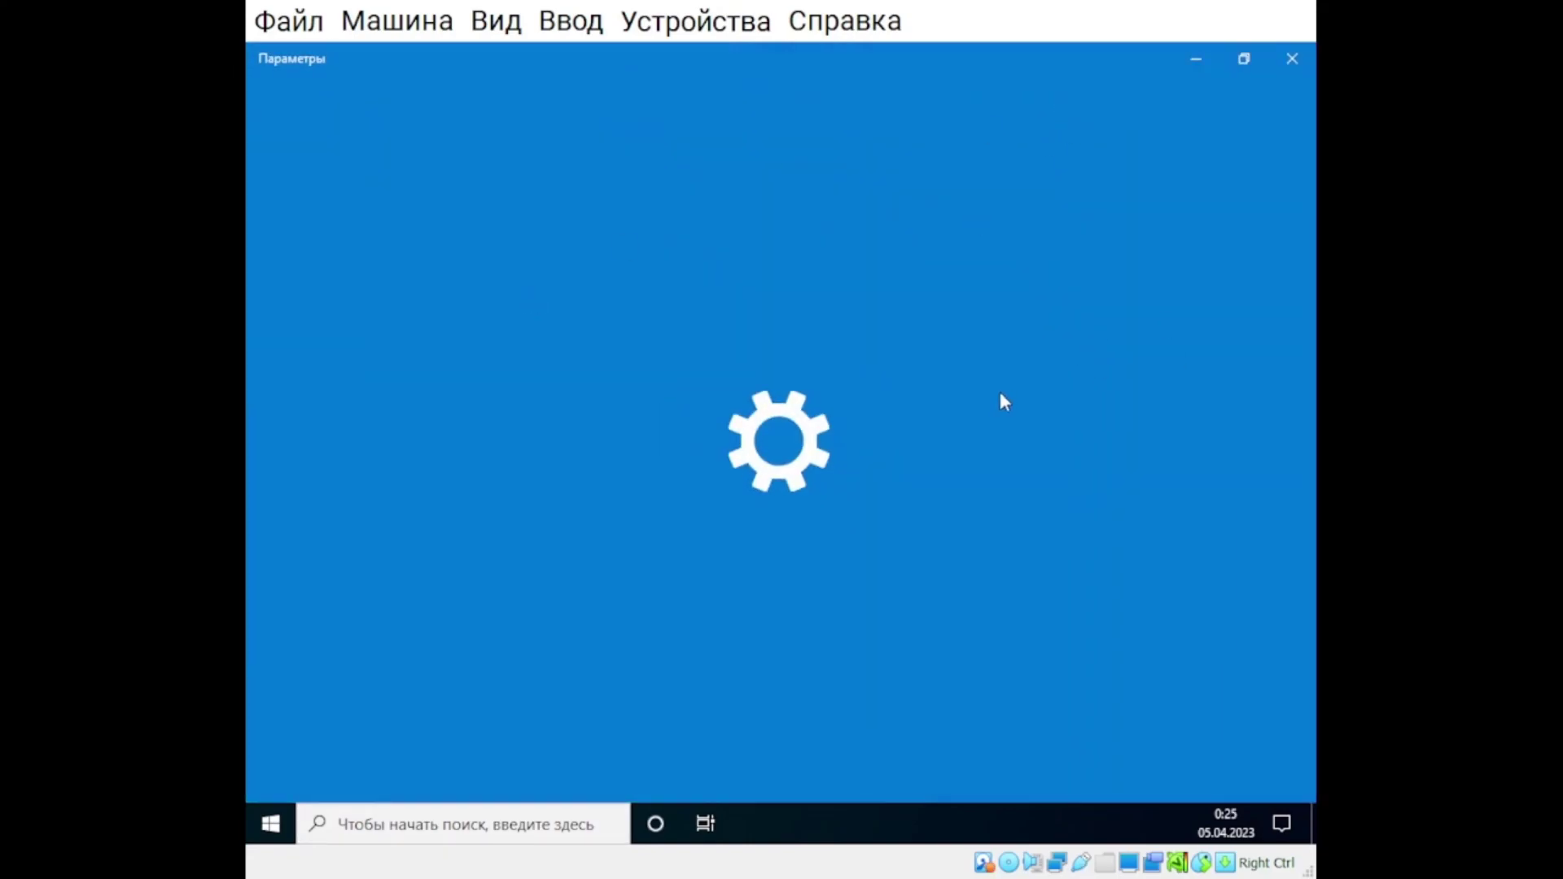
- Close Settings, launch an administrator cmd prompt, and restart the guest via Alt+F4 → Перезагрузка
click(1292, 58)
key(super+r)
text(cmd)
key(Return)
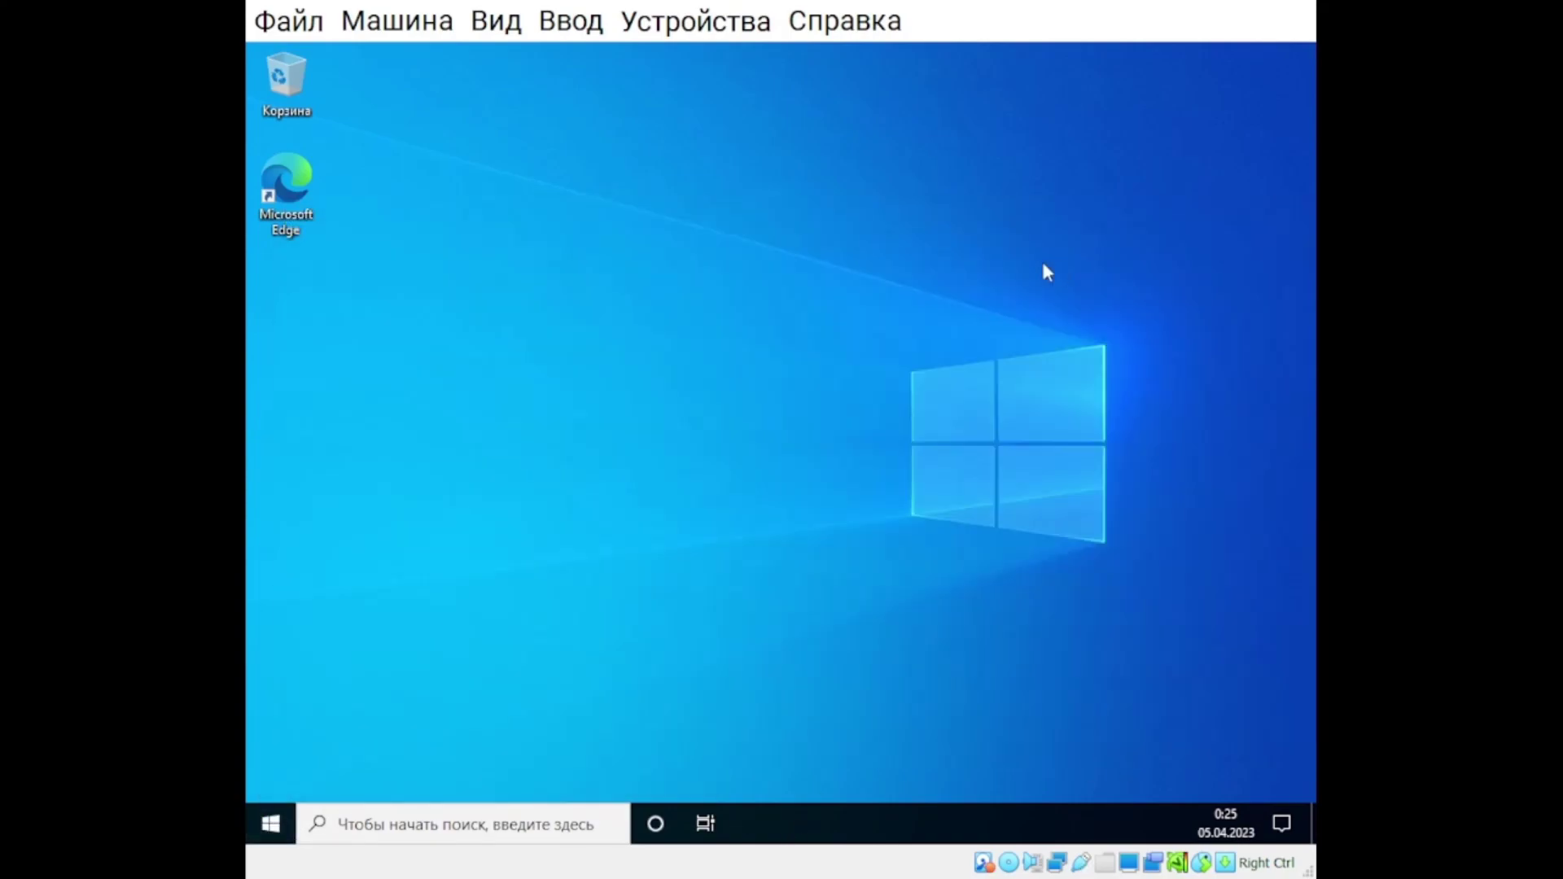
key(alt+F4)
click(803, 449)
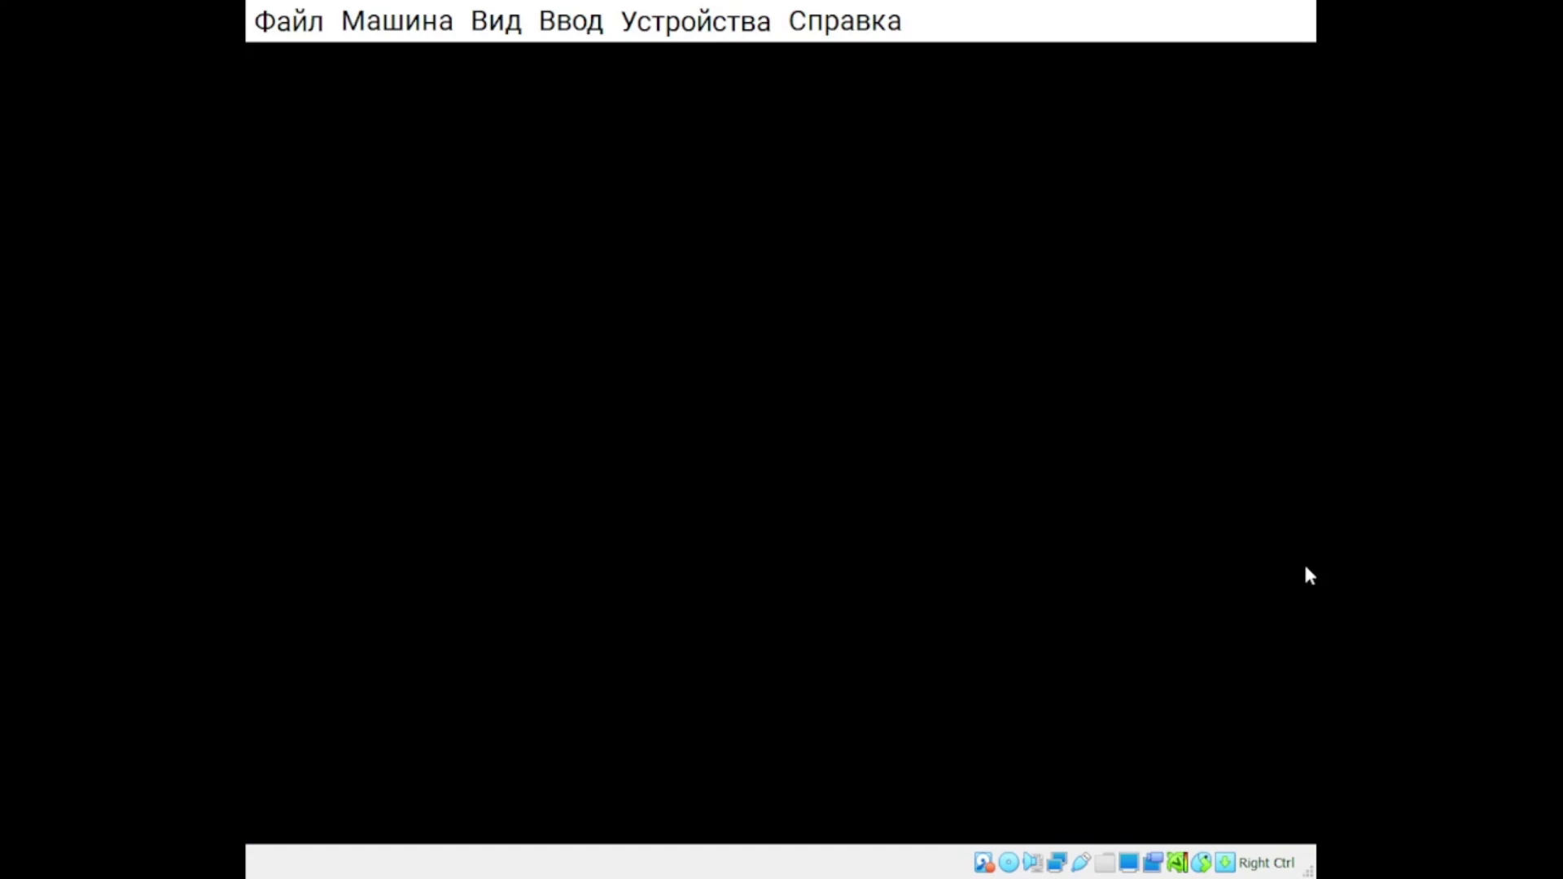